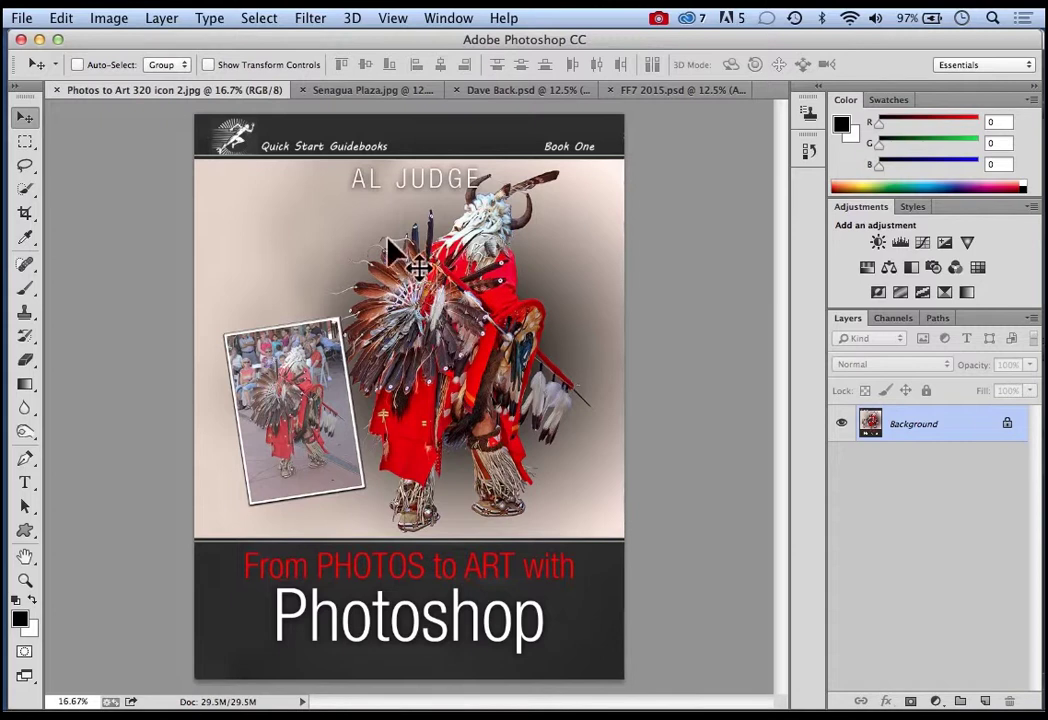
In Dave Back.psd, add a Gradient Fill layer using the Black, White preset with the Radial style
{"action": "left_click", "coordinate": [338, 92]}
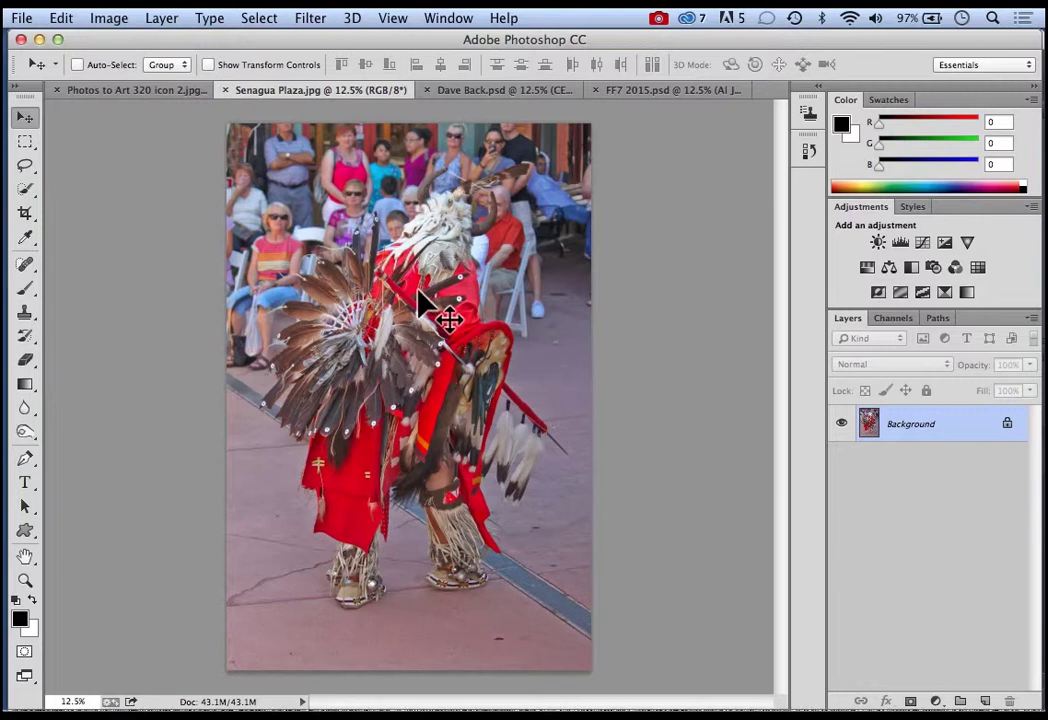
{"action": "left_click", "coordinate": [475, 93]}
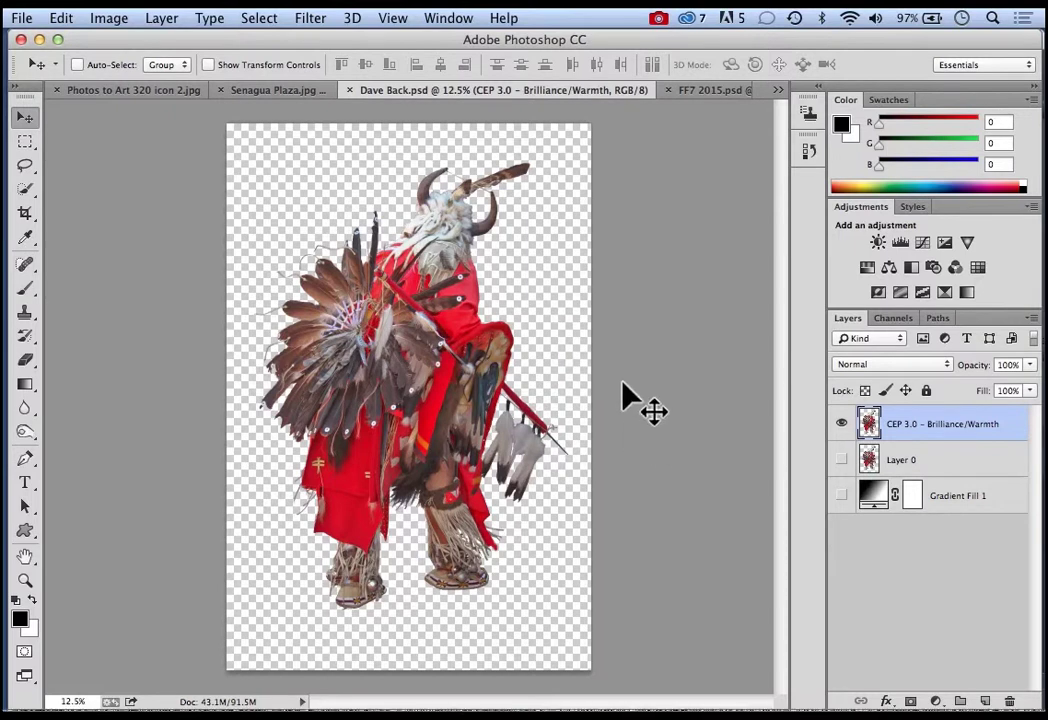
{"action": "left_click", "coordinate": [935, 701]}
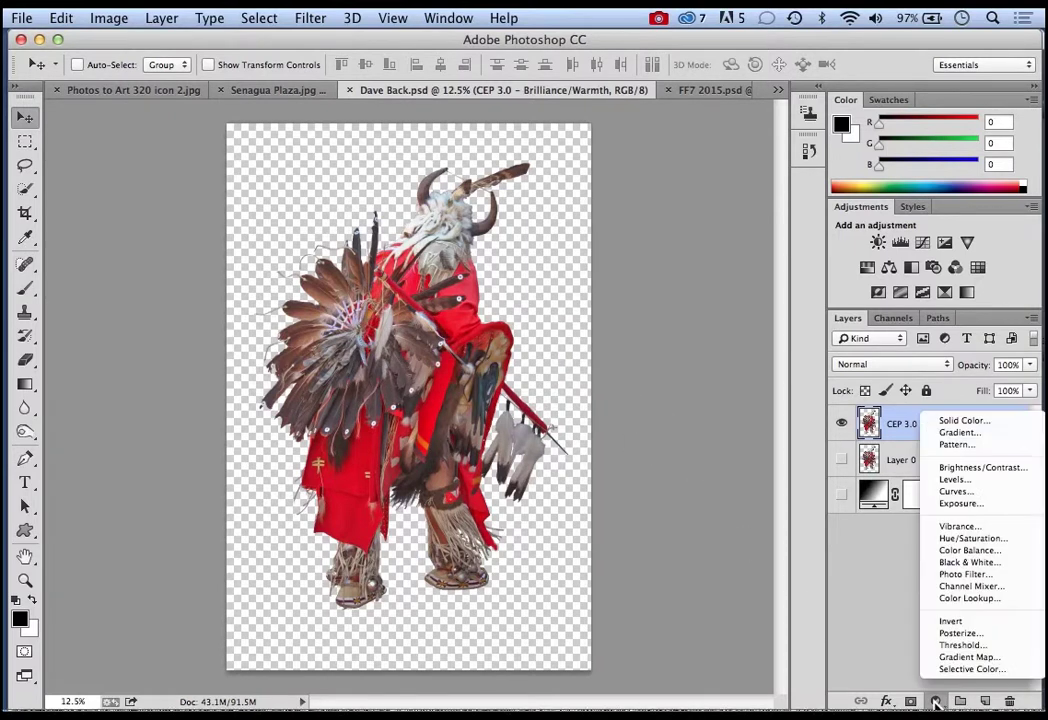
{"action": "left_click", "coordinate": [958, 436]}
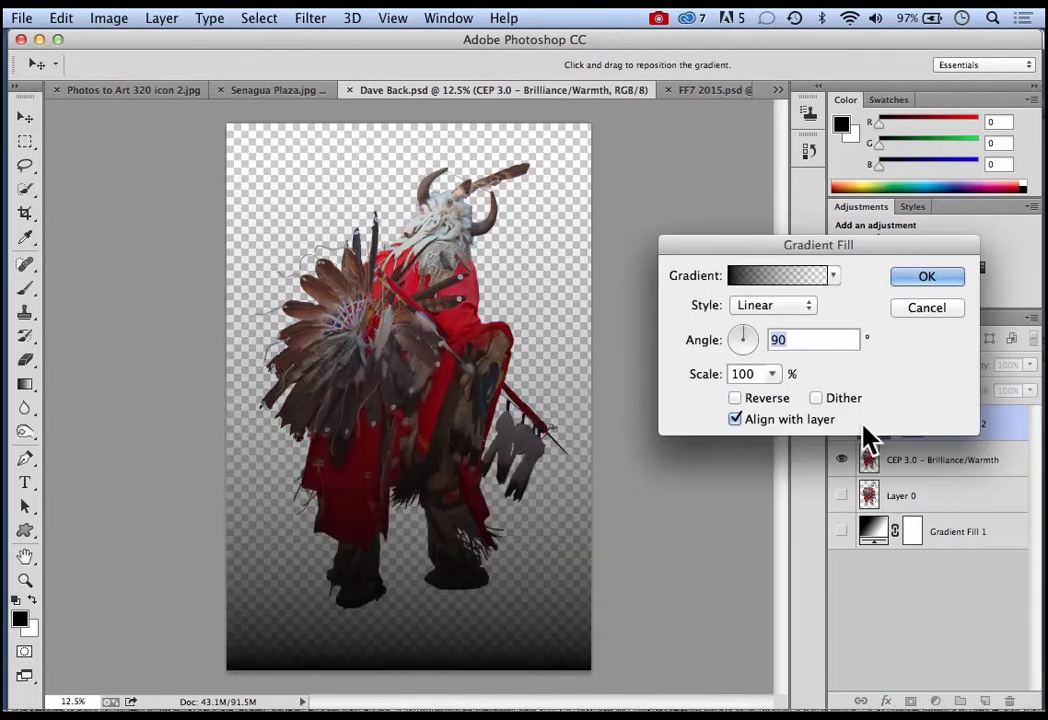
{"action": "left_click", "coordinate": [812, 288]}
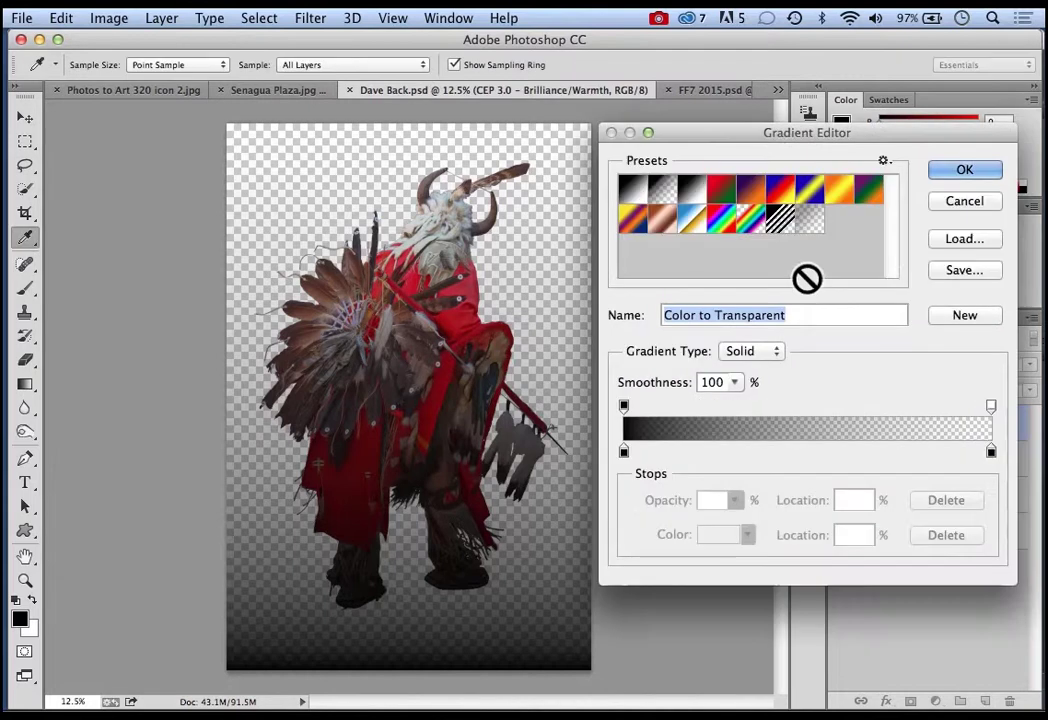
{"action": "left_click", "coordinate": [698, 196]}
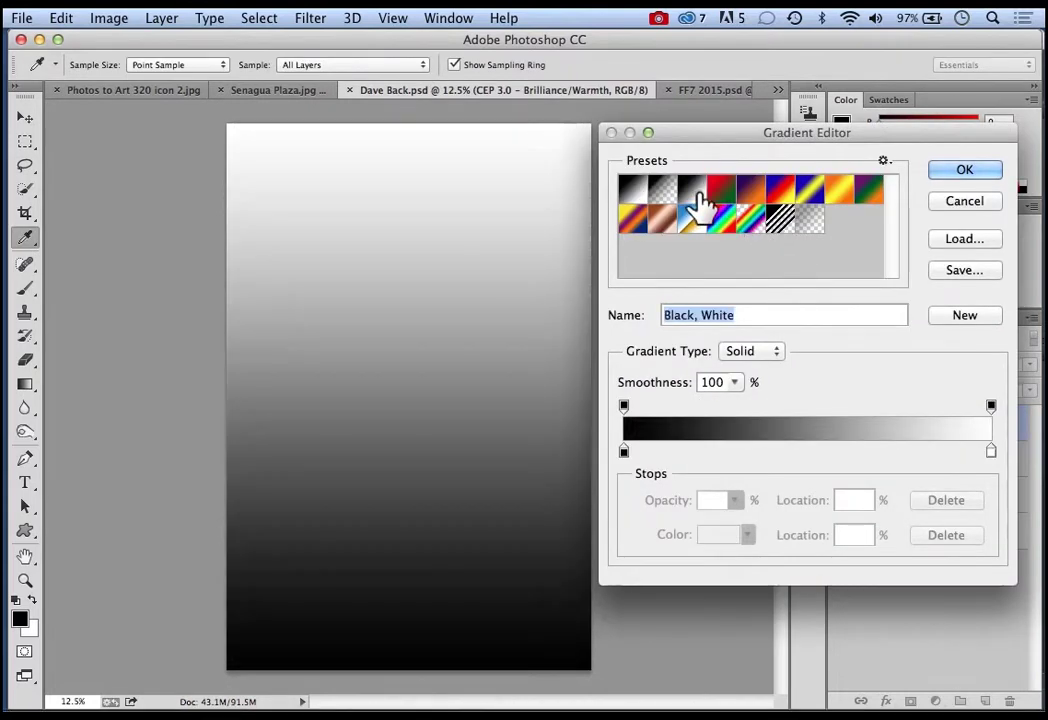
{"action": "left_click", "coordinate": [958, 171]}
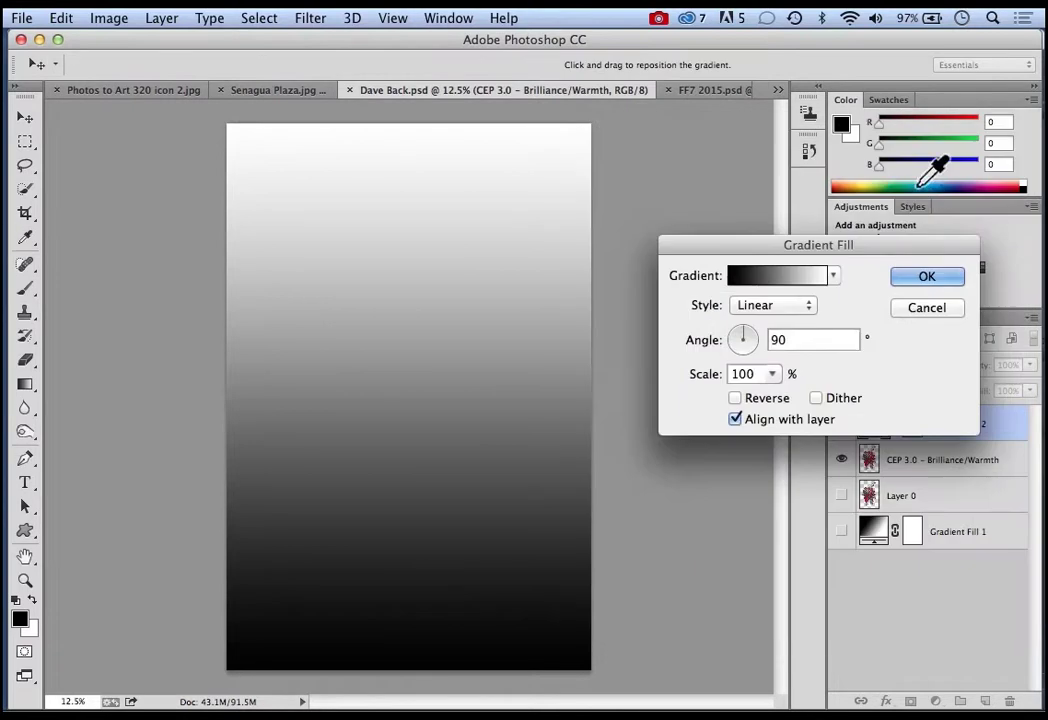
{"action": "left_click", "coordinate": [808, 307]}
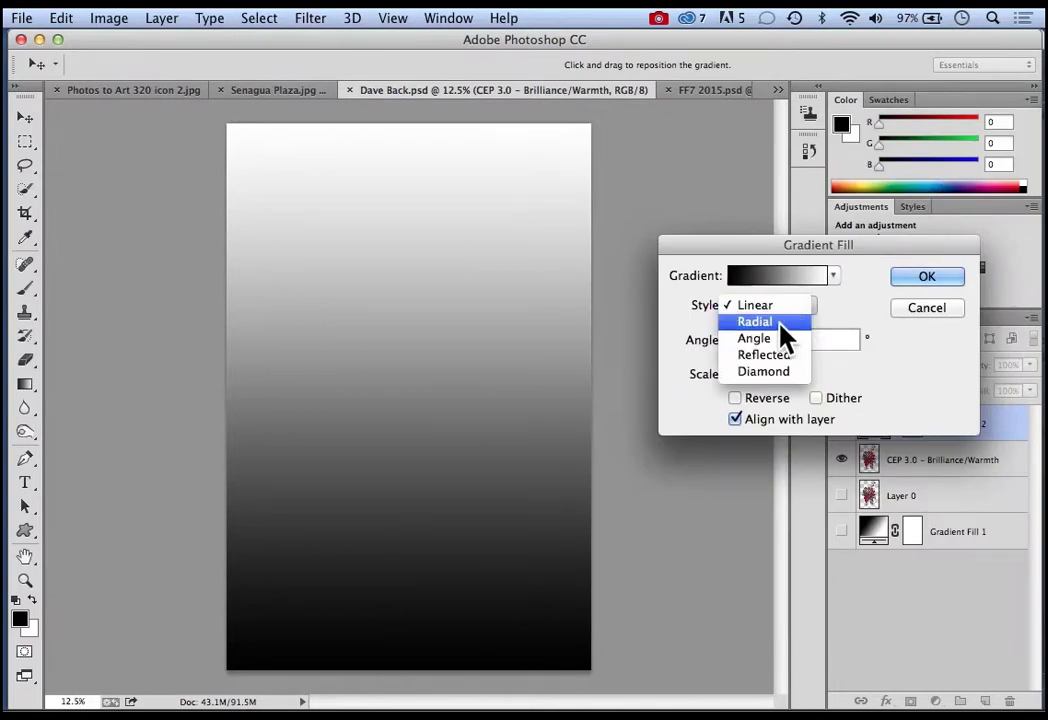
{"action": "left_click", "coordinate": [780, 323]}
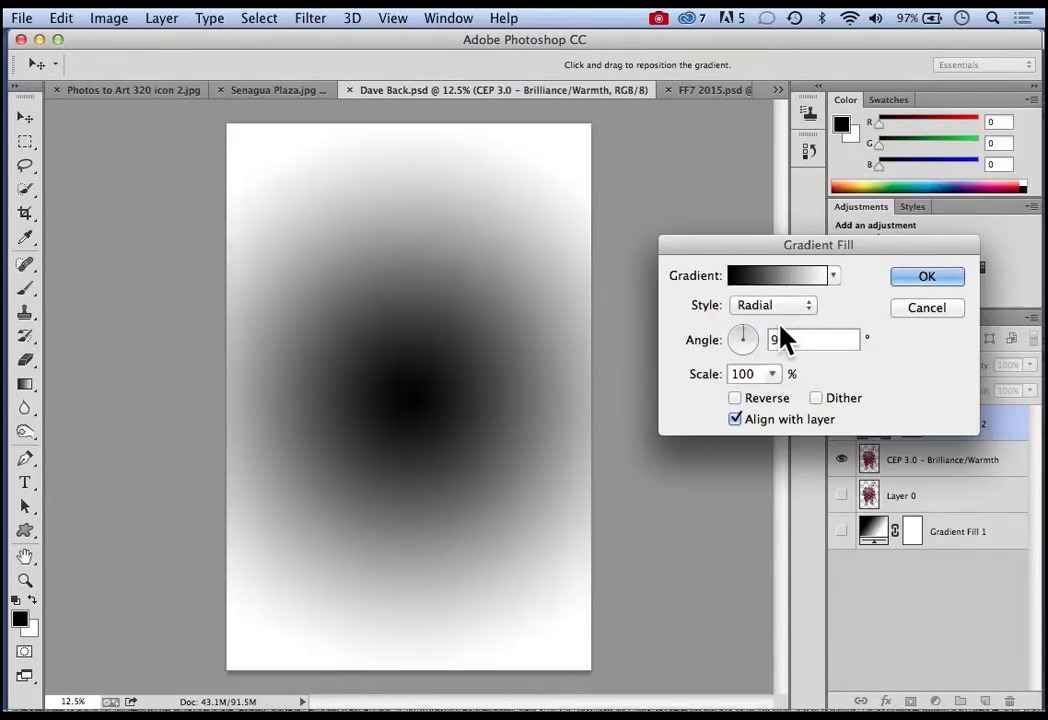
{"action": "left_click", "coordinate": [928, 280]}
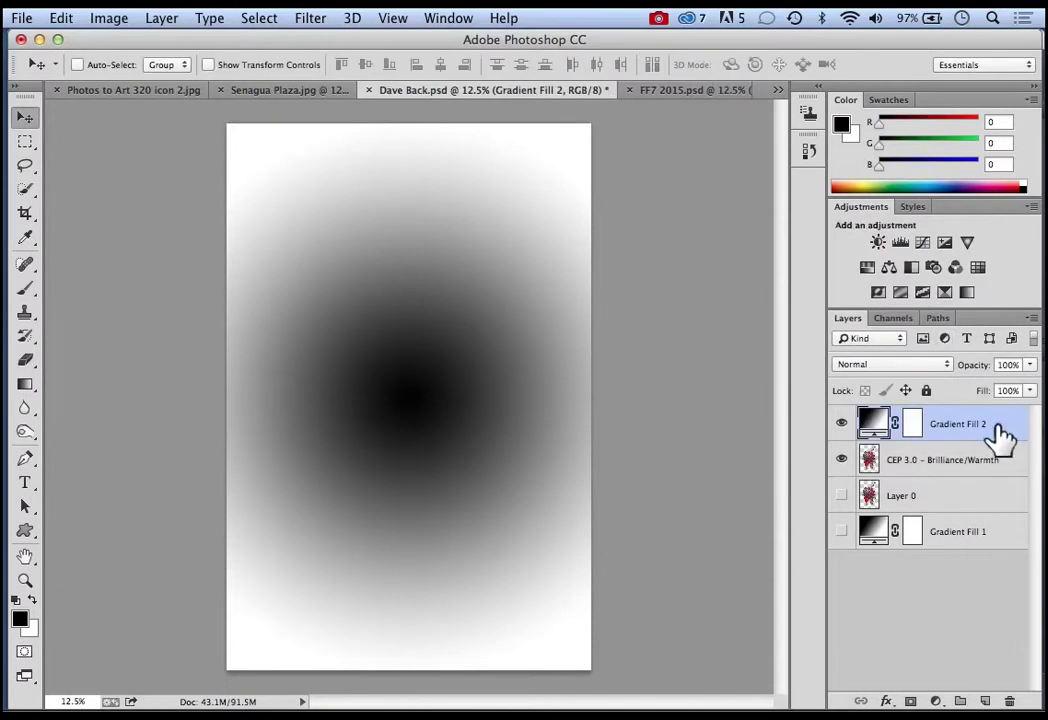
Place the new gradient layer directly beneath the CEP 3.0 - Brilliance/Warmth layer and shift the dancer down and slightly left
{"action": "left_click_drag", "start_coordinate": [1003, 435], "coordinate": [999, 476]}
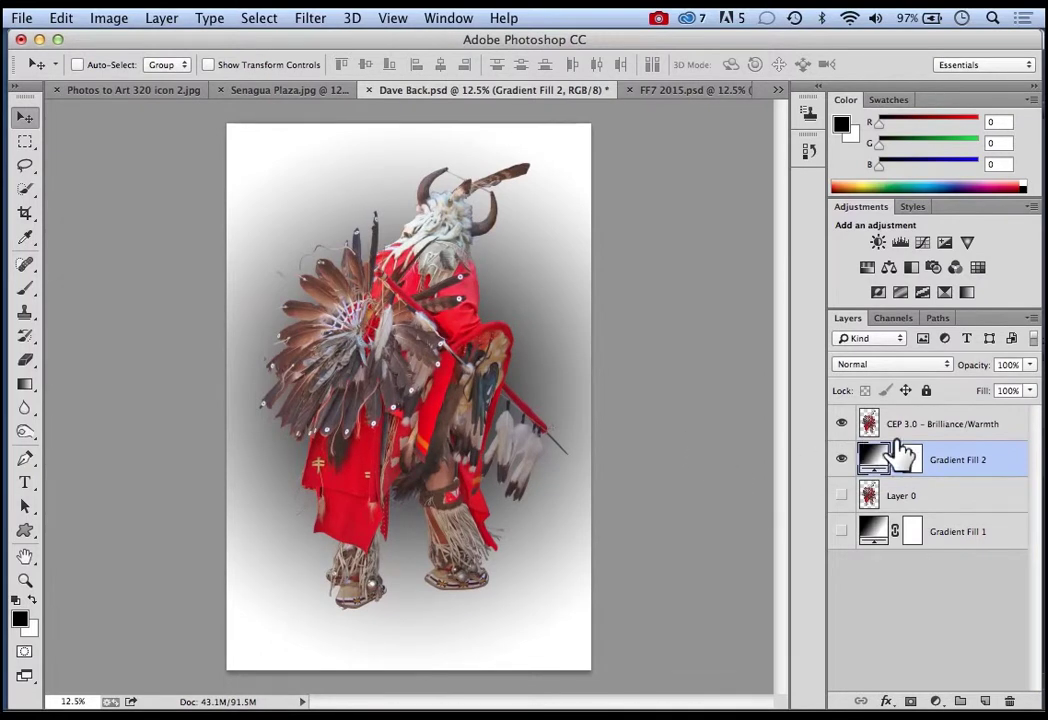
{"action": "left_click", "coordinate": [916, 427]}
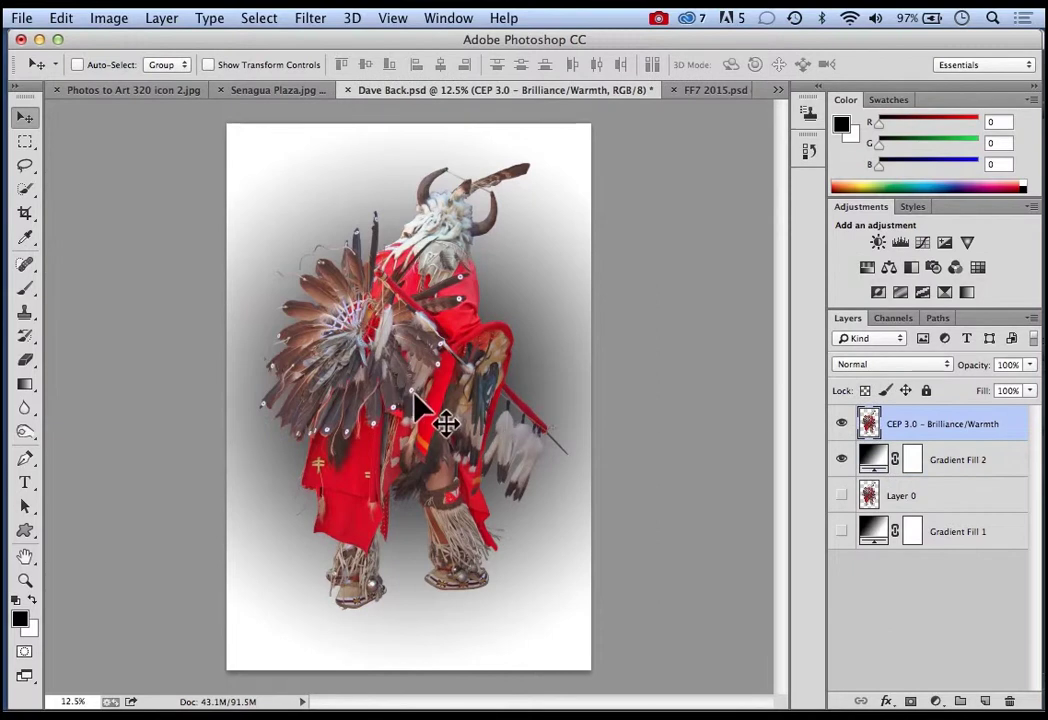
{"action": "left_click_drag", "start_coordinate": [411, 389], "coordinate": [402, 444]}
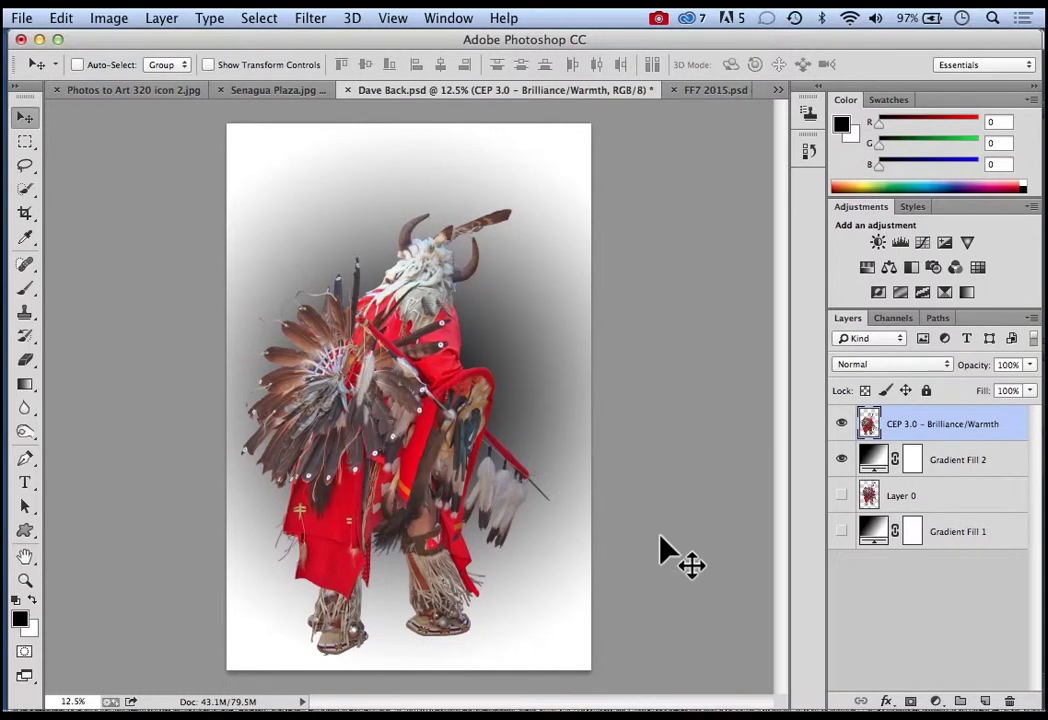
{"action": "key", "text": "Left"}
{"action": "key", "text": "Left"}
{"action": "key", "text": "Left"}
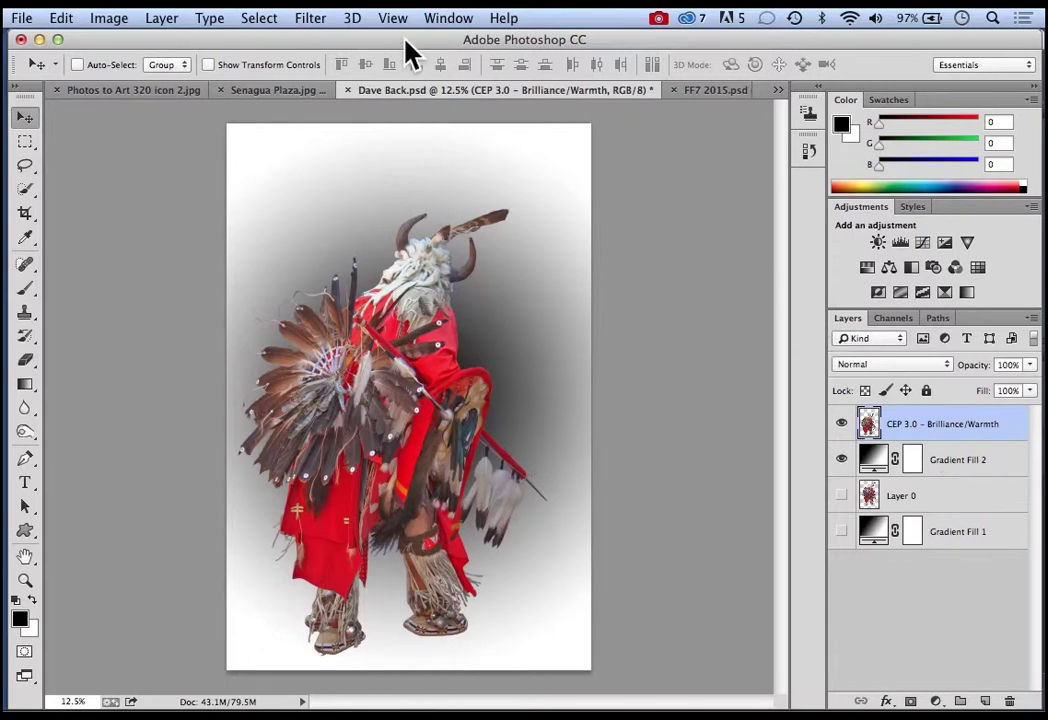
Merge the visible dancer and gradient layers into one layer
{"action": "left_click", "coordinate": [162, 18]}
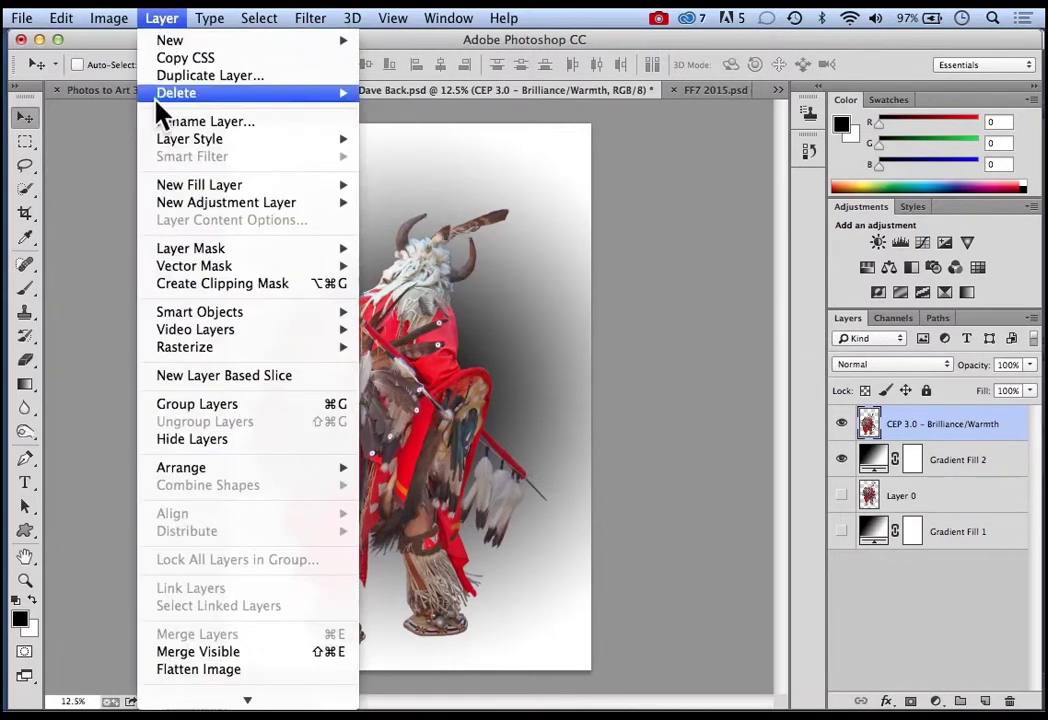
{"action": "left_click", "coordinate": [199, 655]}
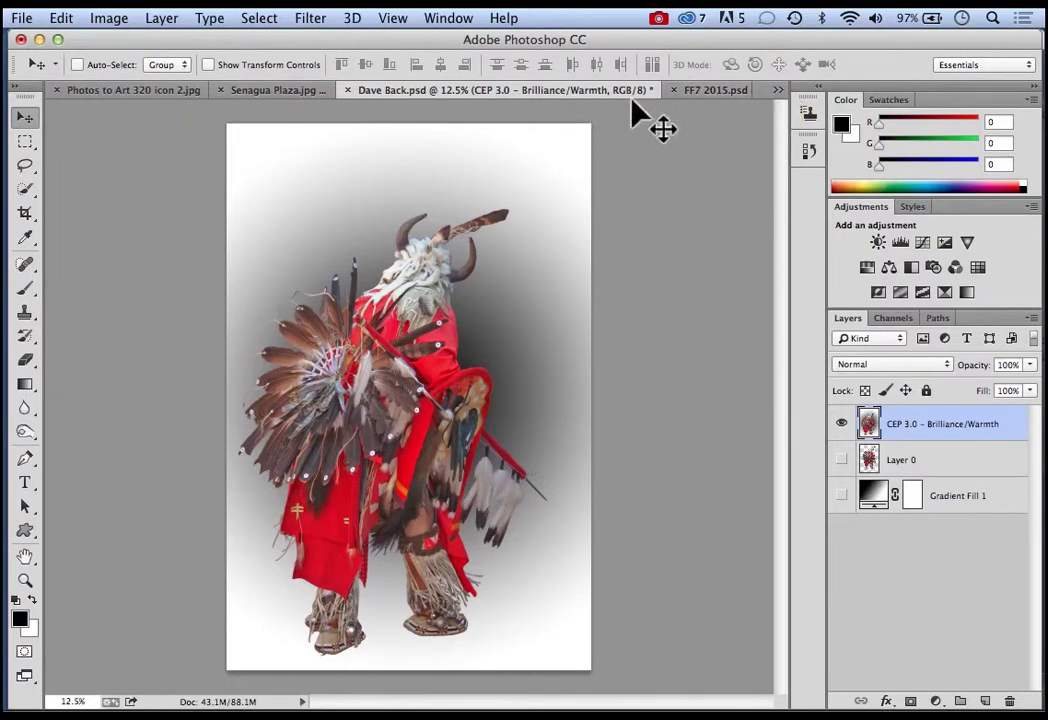
In Senagua Plaza.jpg, add a Brightness/Contrast adjustment layer with the contrast lowered to -49
{"action": "left_click", "coordinate": [258, 95]}
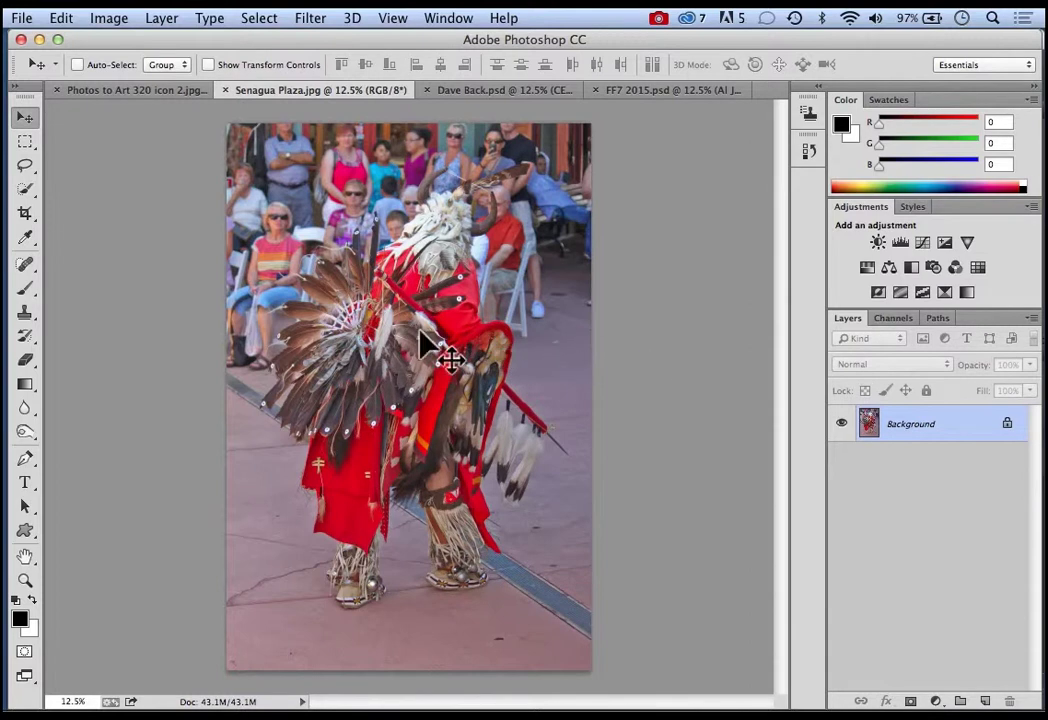
{"action": "left_click", "coordinate": [935, 701]}
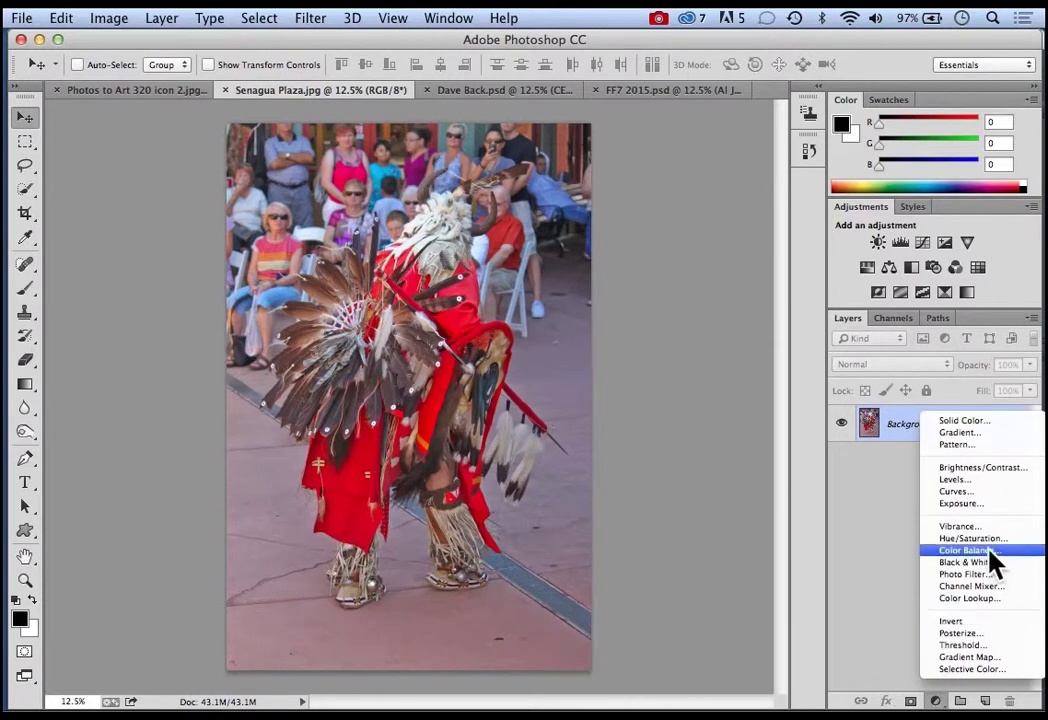
{"action": "left_click", "coordinate": [976, 476]}
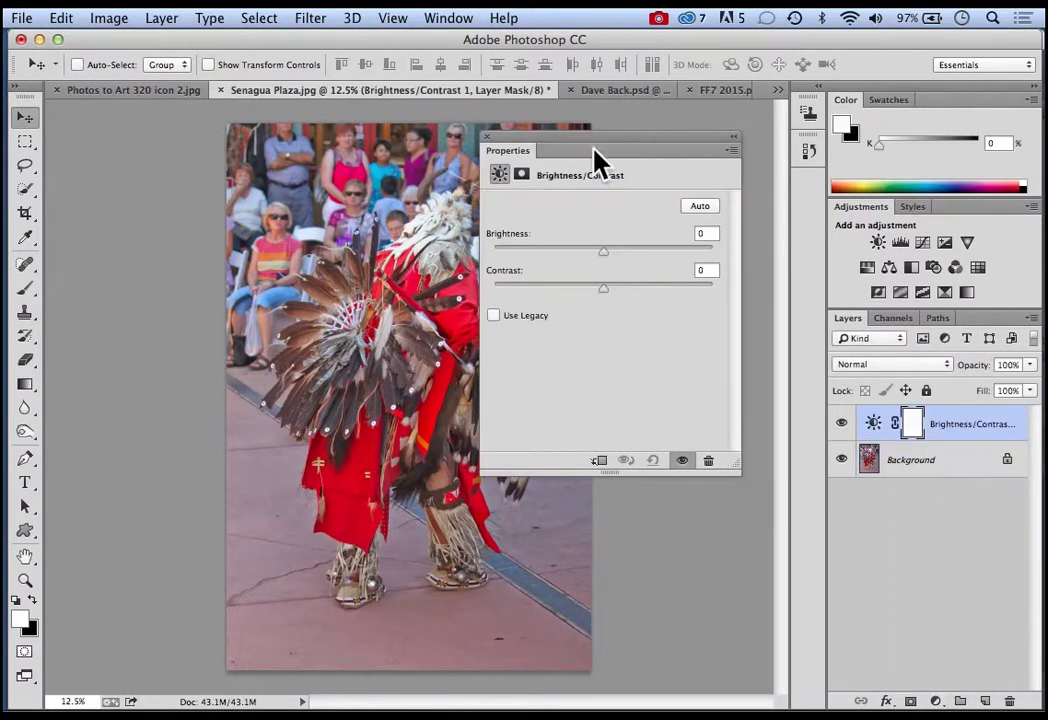
{"action": "left_click_drag", "start_coordinate": [592, 140], "coordinate": [716, 140]}
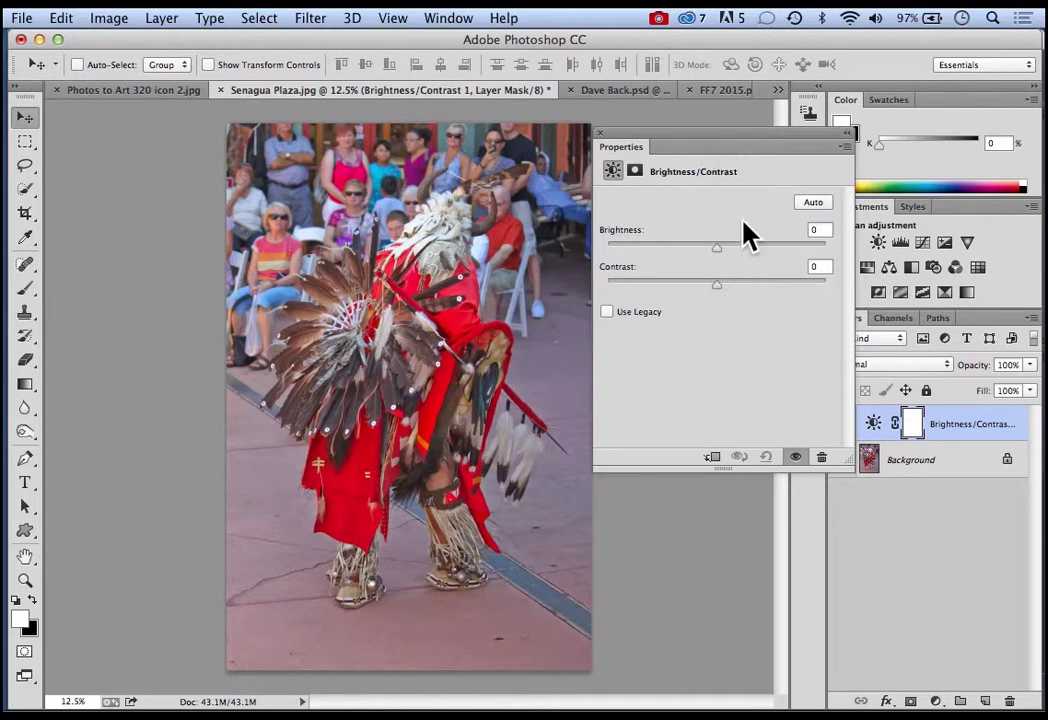
{"action": "left_click_drag", "start_coordinate": [637, 283], "coordinate": [608, 283]}
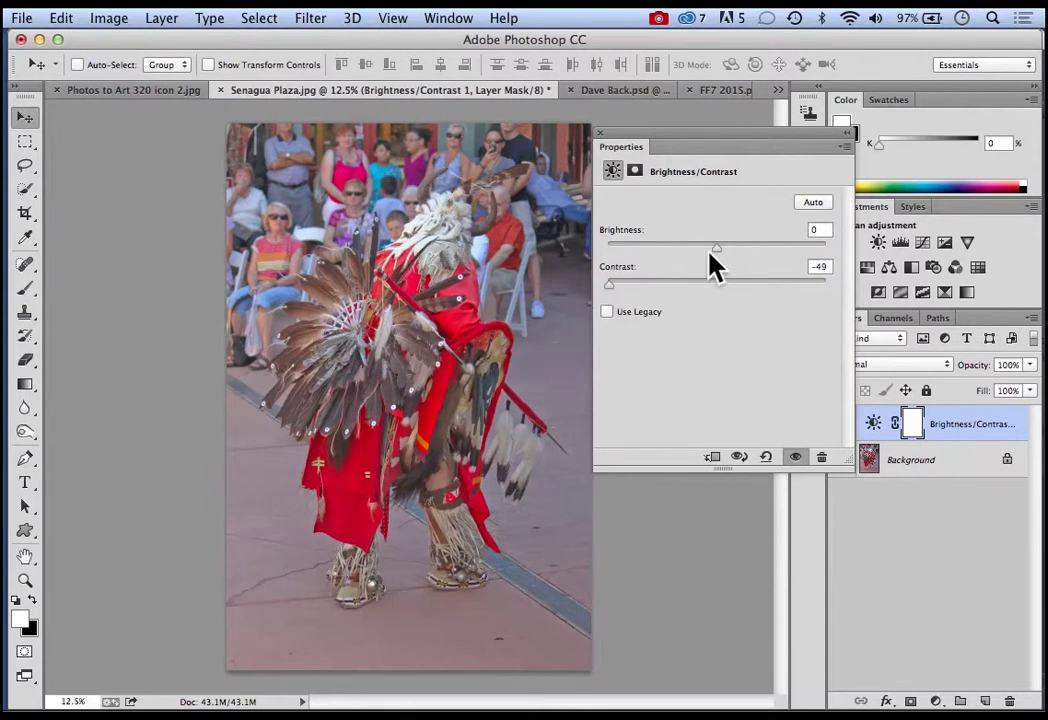
{"action": "left_click", "coordinate": [602, 135]}
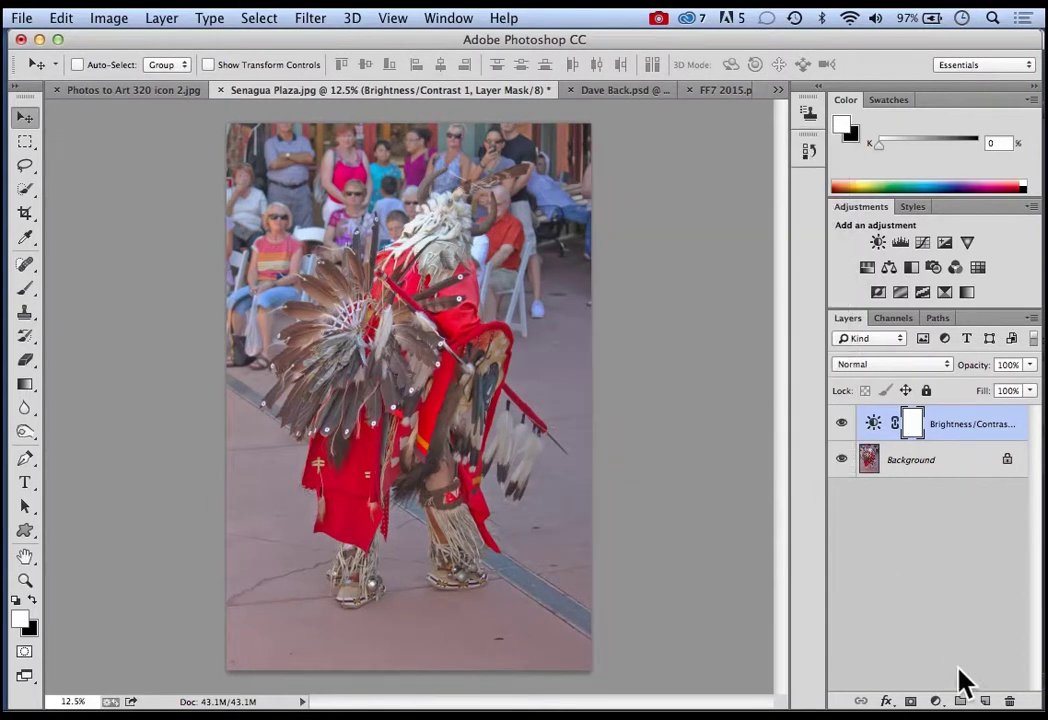
Add a Levels adjustment layer with the white input level at 227 and the midtone level at 1.08
{"action": "left_click", "coordinate": [935, 701]}
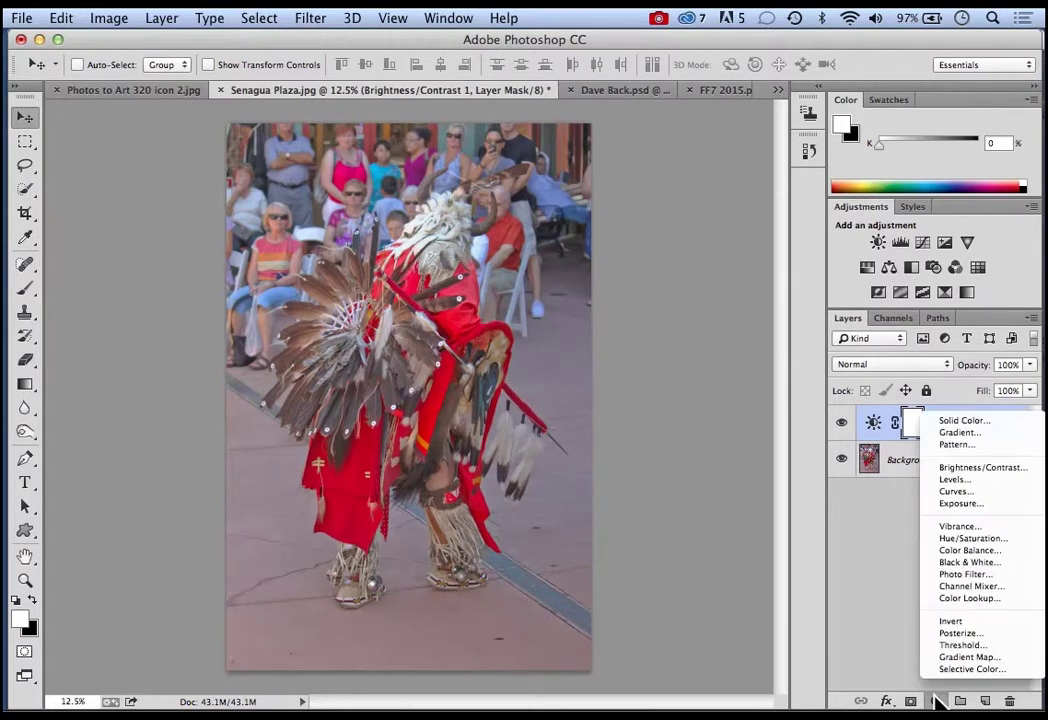
{"action": "left_click", "coordinate": [956, 481]}
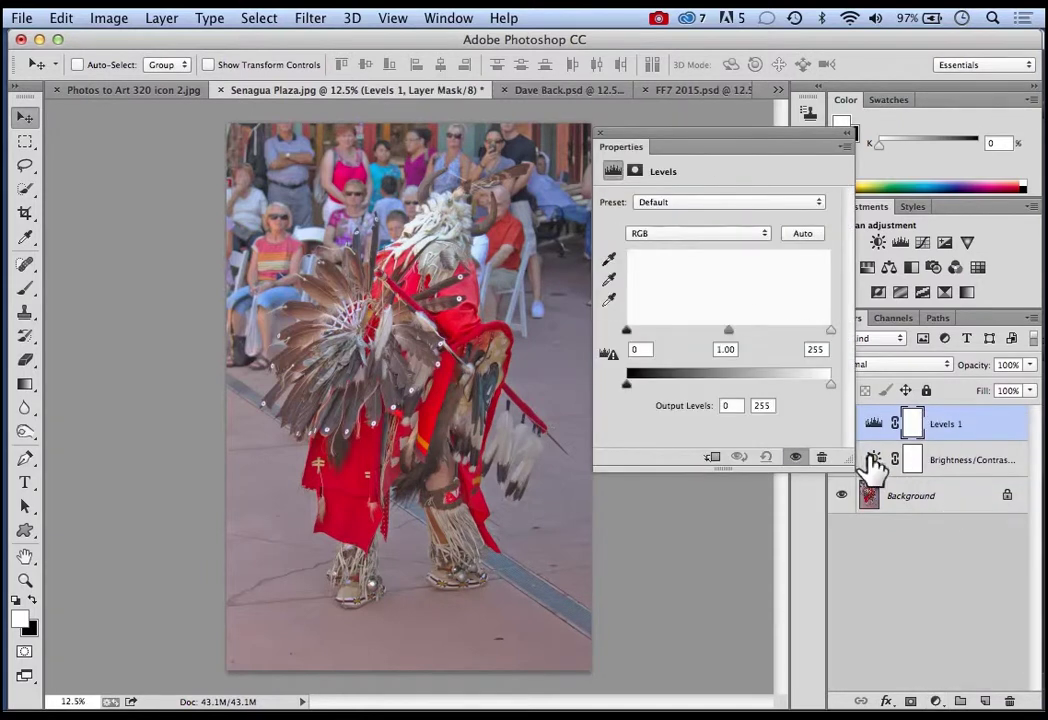
{"action": "left_click_drag", "start_coordinate": [831, 330], "coordinate": [808, 333]}
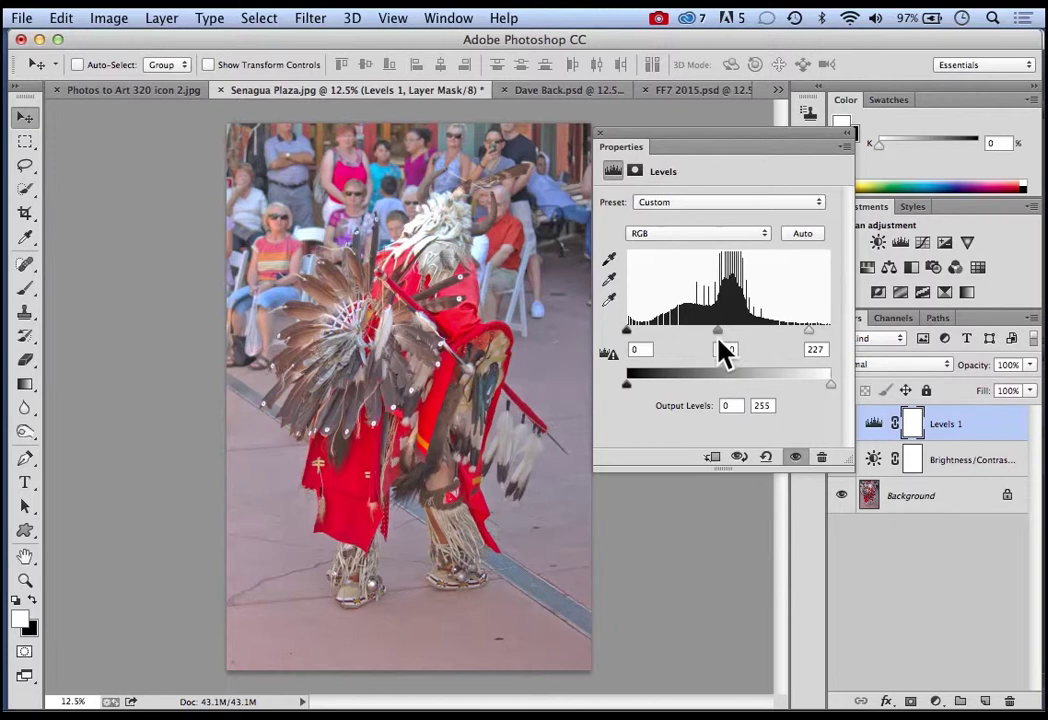
{"action": "mouse_move", "coordinate": [720, 332]}
{"action": "left_mouse_down"}
{"action": "mouse_move", "coordinate": [747, 345]}
{"action": "mouse_move", "coordinate": [726, 335]}
{"action": "mouse_move", "coordinate": [720, 345]}
{"action": "left_mouse_up"}
{"action": "left_click_drag", "start_coordinate": [720, 333], "coordinate": [712, 333]}
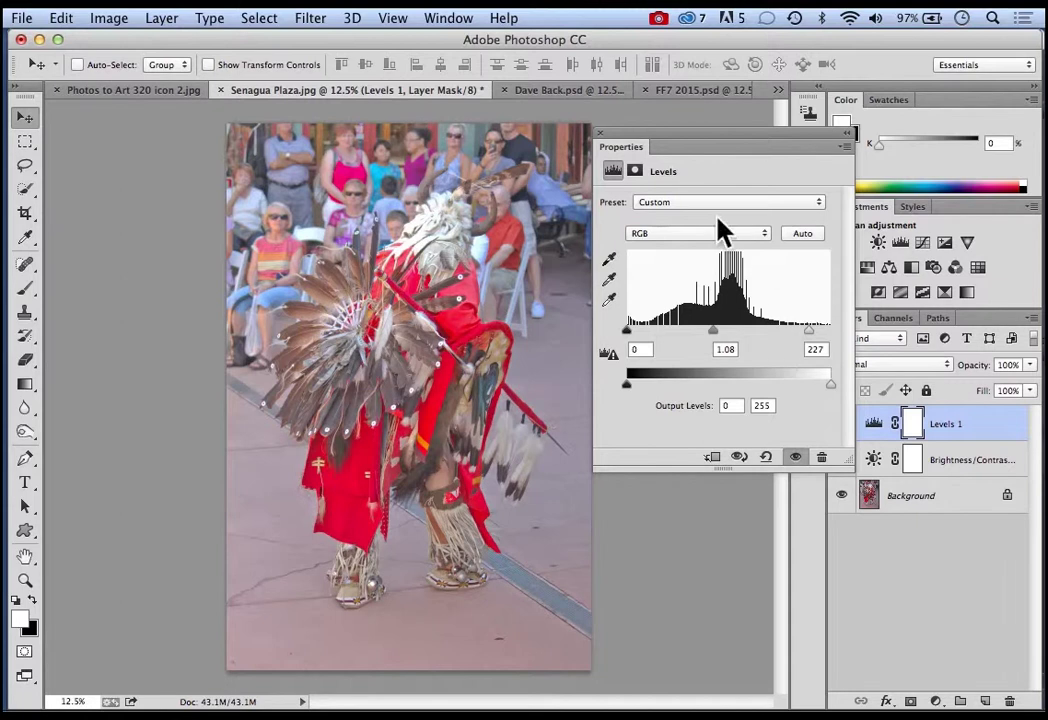
{"action": "left_click", "coordinate": [600, 134]}
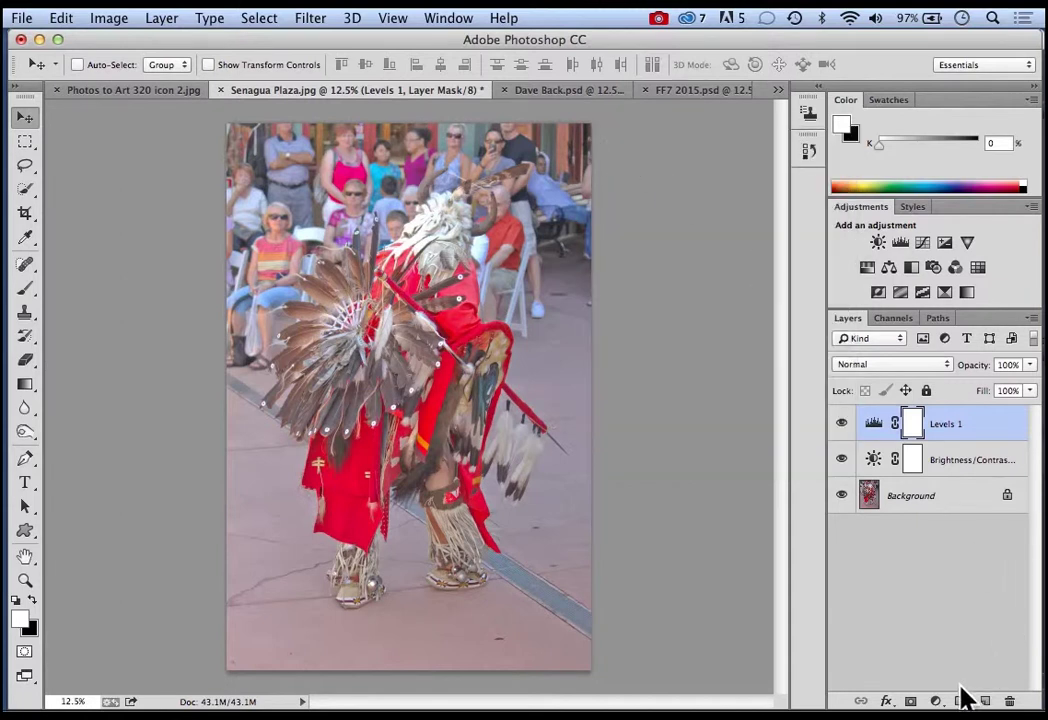
Add a Hue/Saturation adjustment layer and target its Reds color range
{"action": "left_click", "coordinate": [935, 700]}
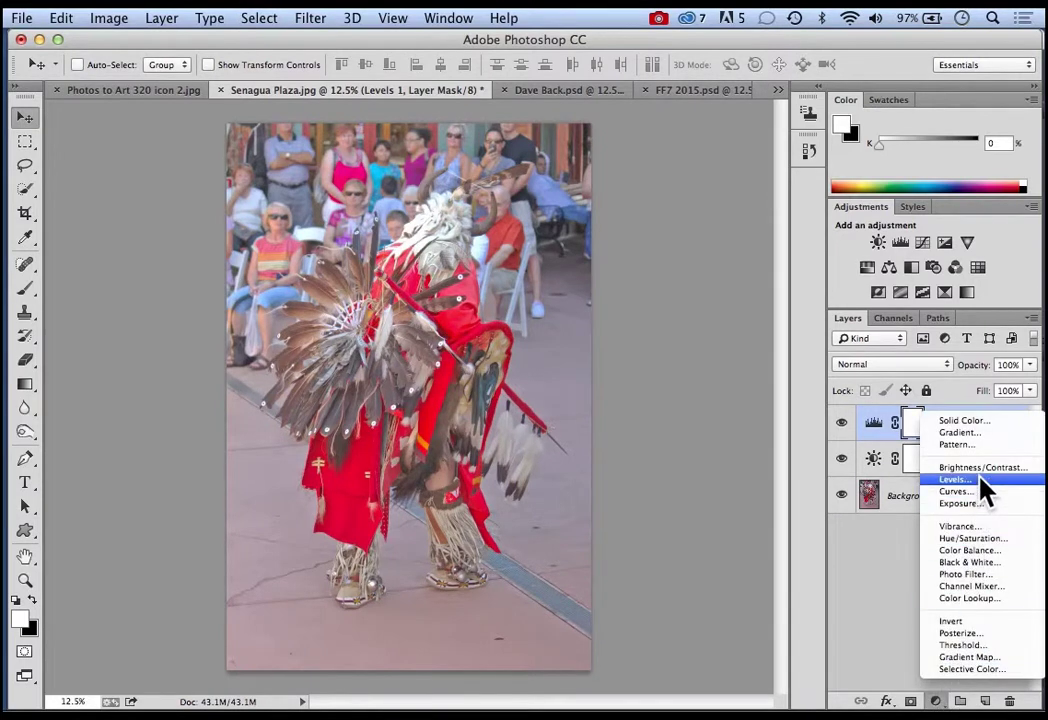
{"action": "left_click", "coordinate": [980, 542]}
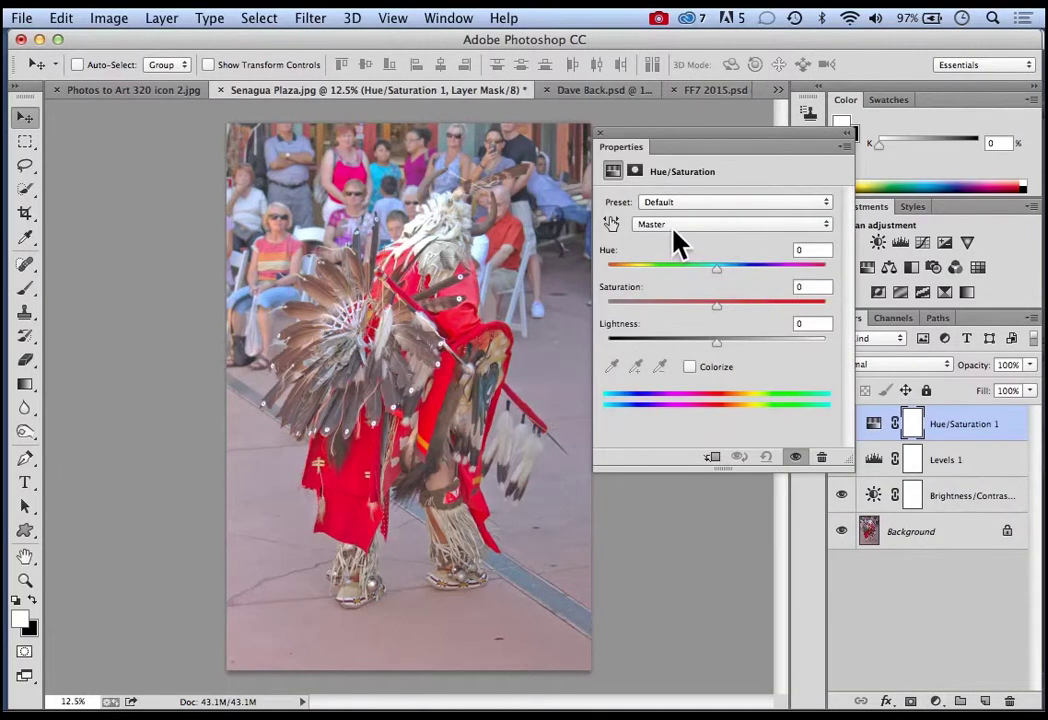
{"action": "left_click", "coordinate": [827, 227]}
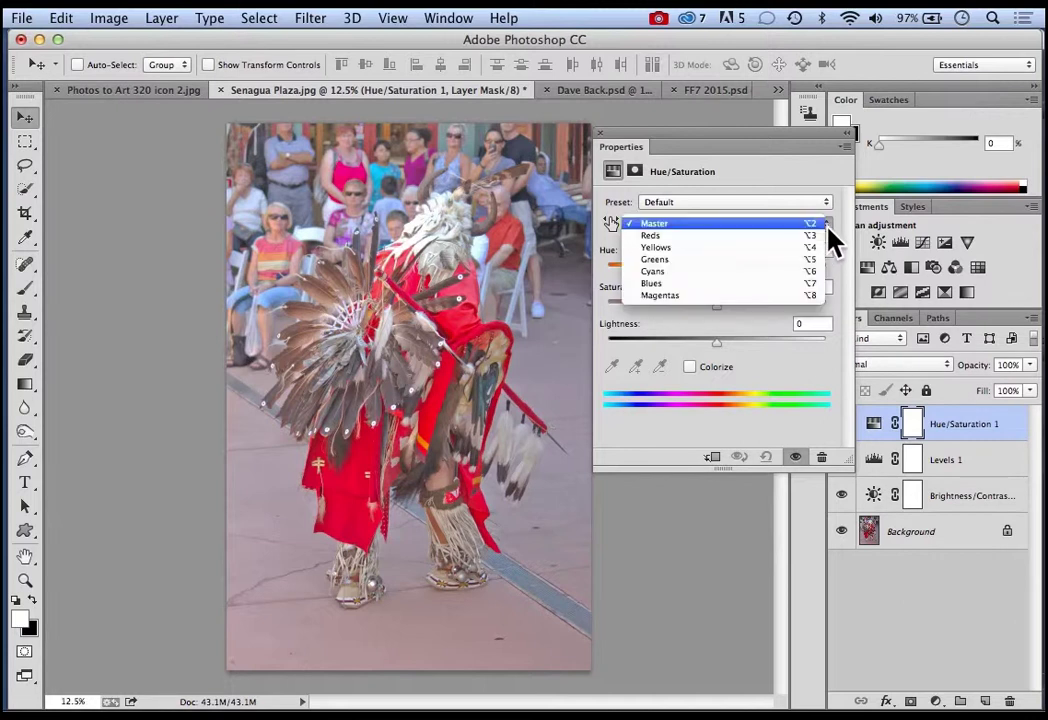
{"action": "left_click", "coordinate": [709, 237]}
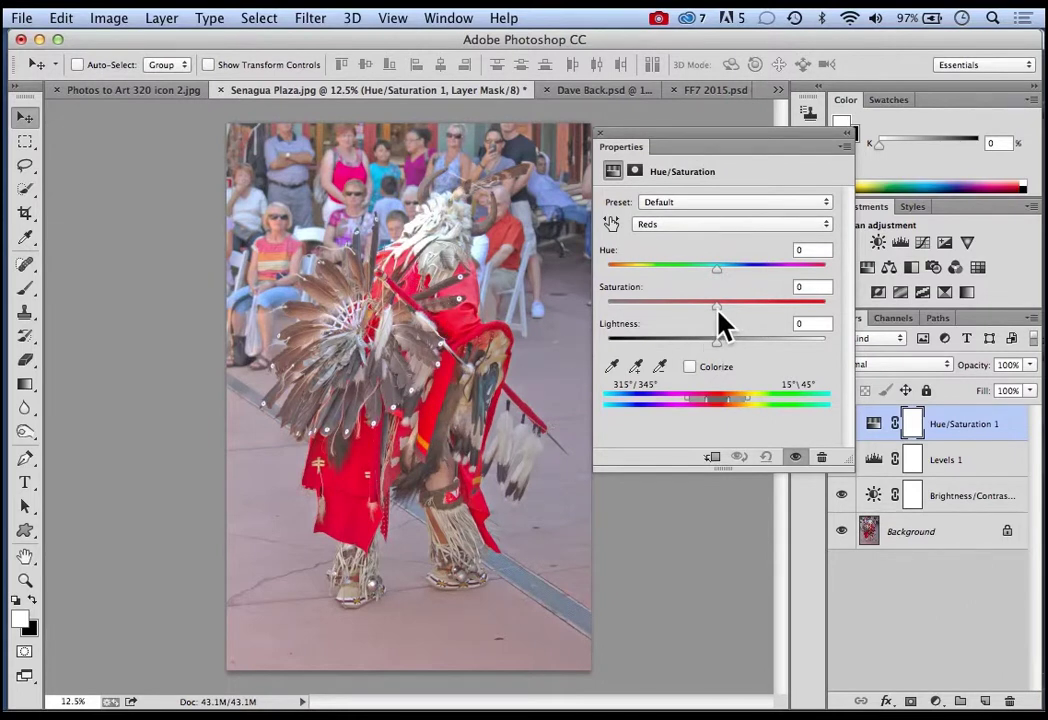
{"action": "left_click", "coordinate": [697, 270]}
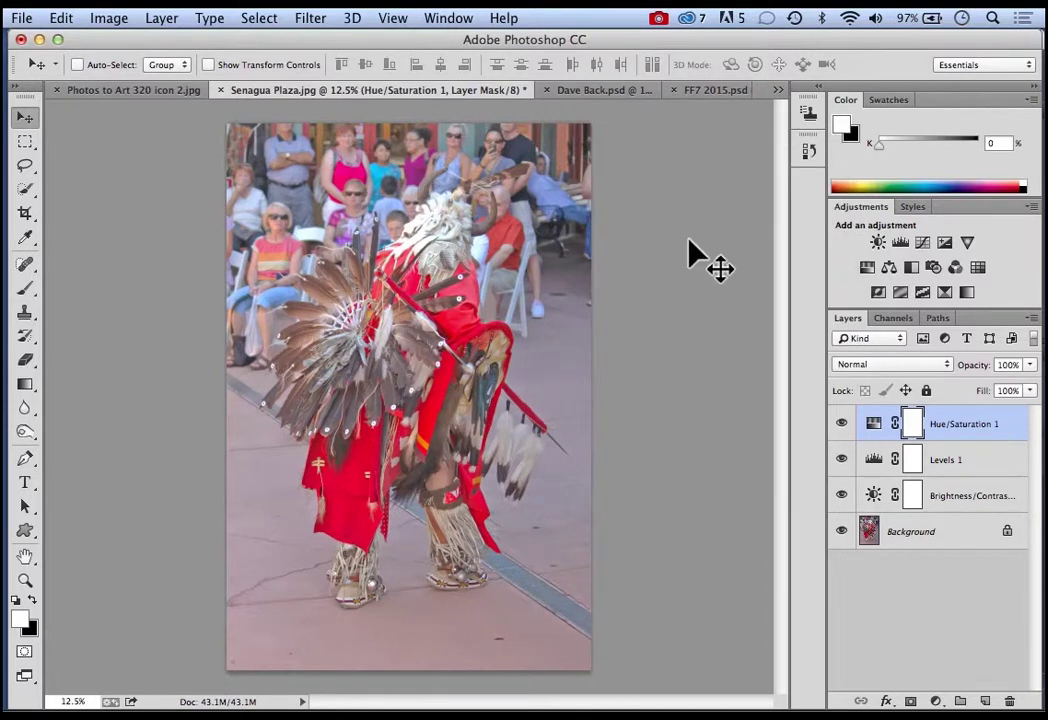
Extend the Senagua Plaza canvas by 0.3 inches in relative width and height with white as the extension color
{"action": "left_click", "coordinate": [110, 19]}
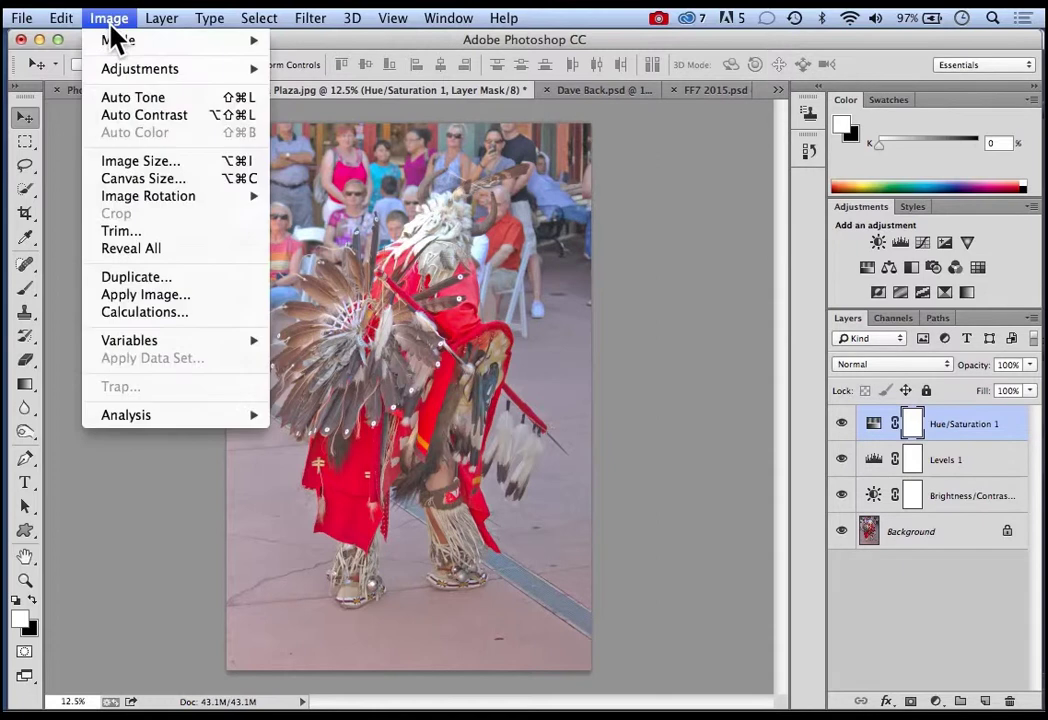
{"action": "left_click", "coordinate": [137, 178]}
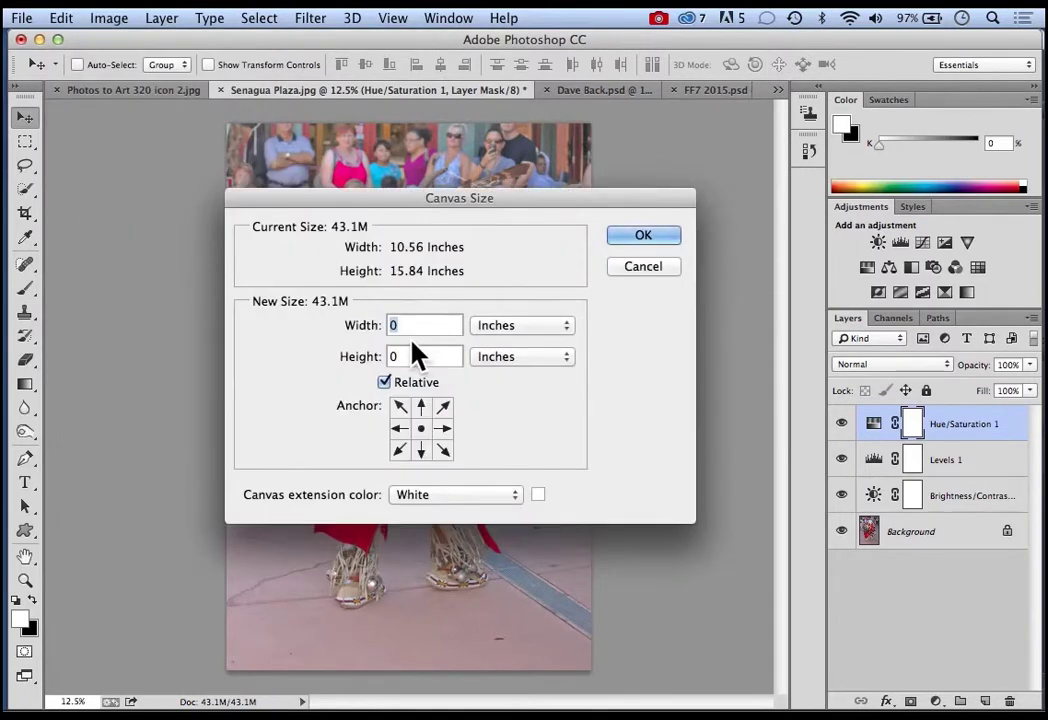
{"action": "left_click", "coordinate": [402, 322]}
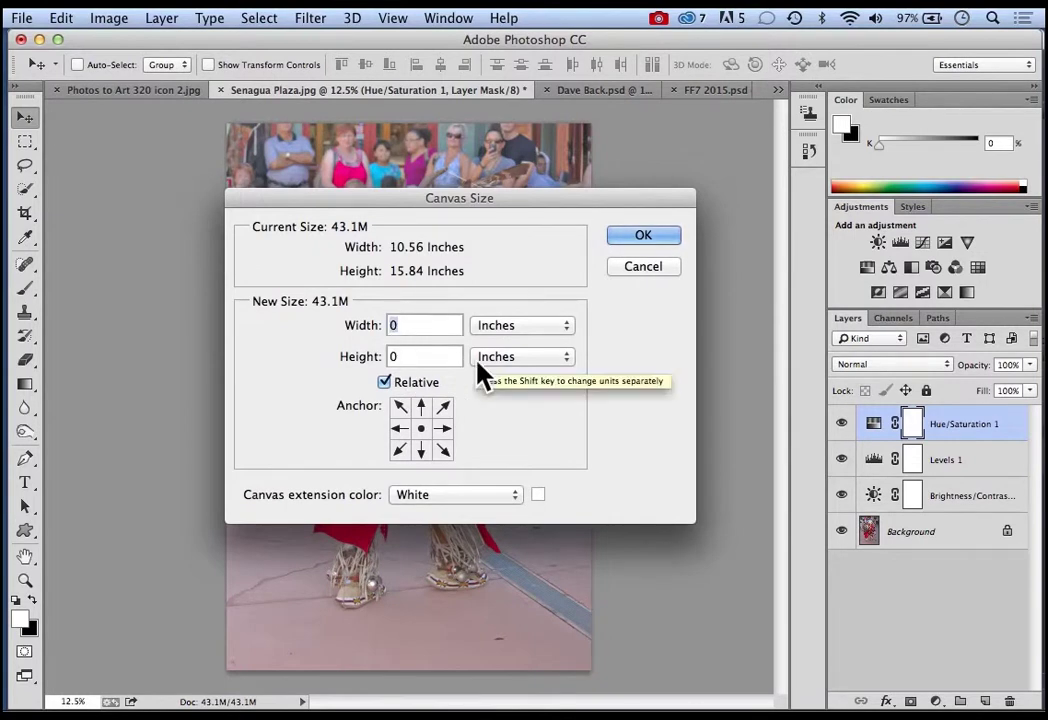
{"action": "key", "text": "BackSpace"}
{"action": "type", "text": ".3"}
{"action": "left_click", "coordinate": [416, 356]}
{"action": "type", "text": ".3"}
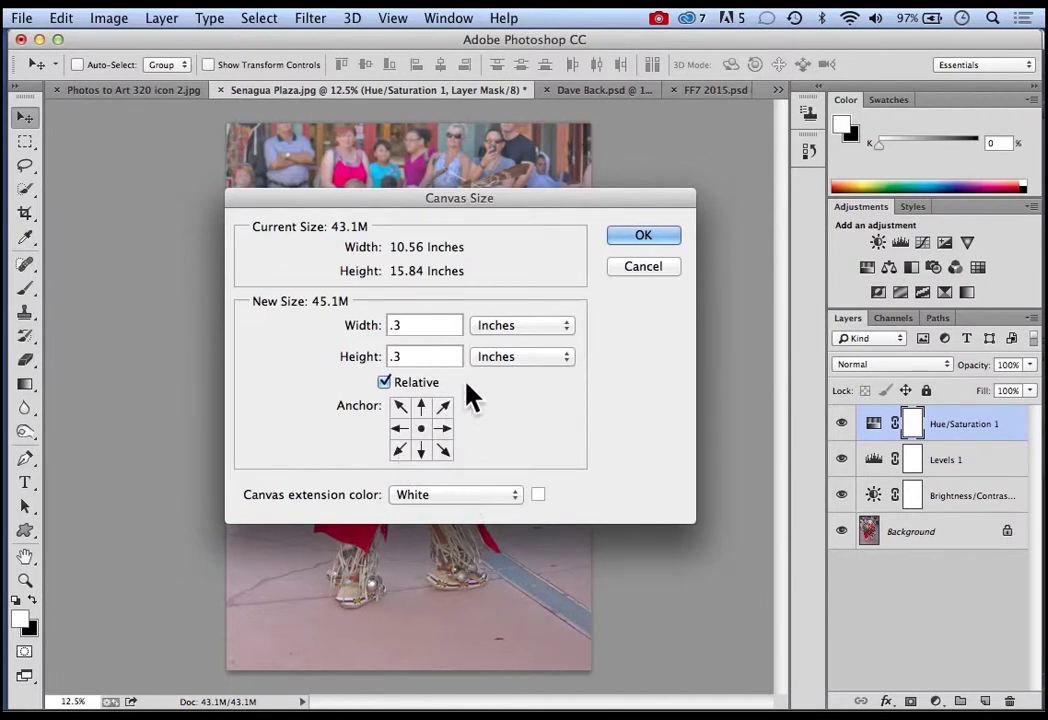
{"action": "left_click", "coordinate": [658, 238]}
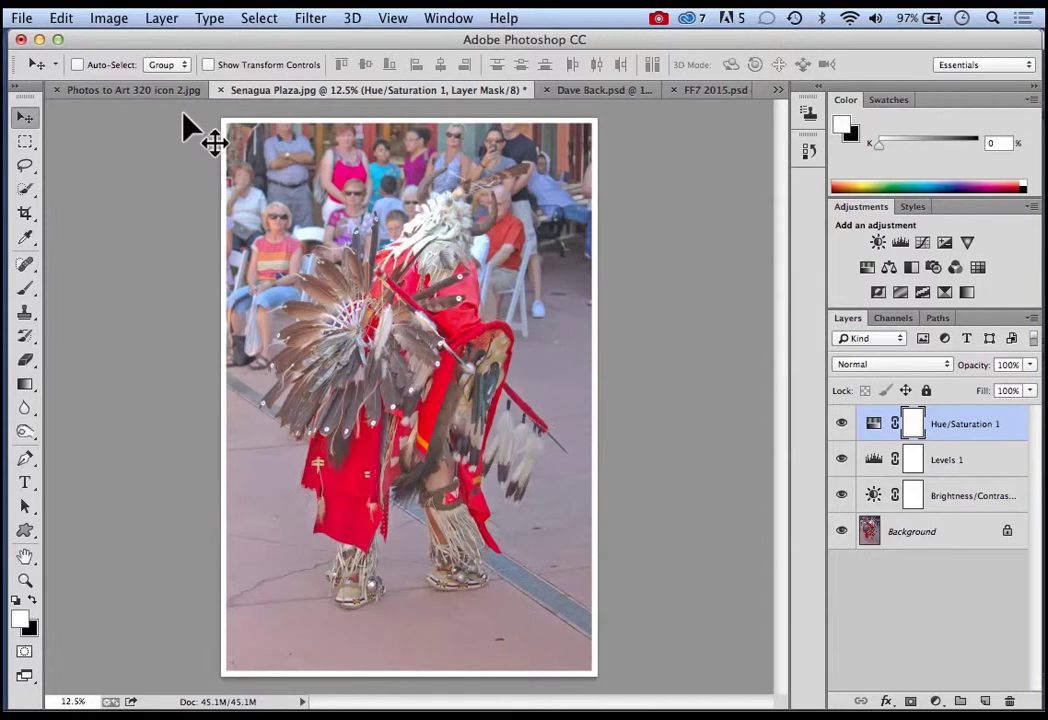
Extend the canvas by another 0.1 inches in relative width and height with black as the extension color
{"action": "left_click", "coordinate": [108, 18]}
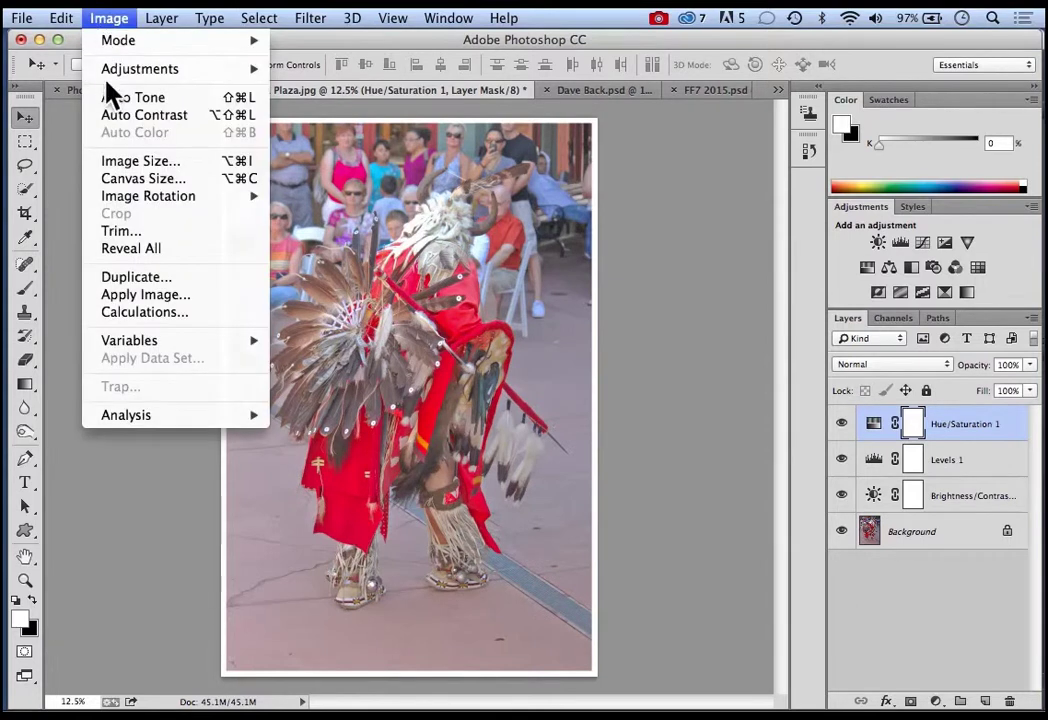
{"action": "left_click", "coordinate": [135, 180]}
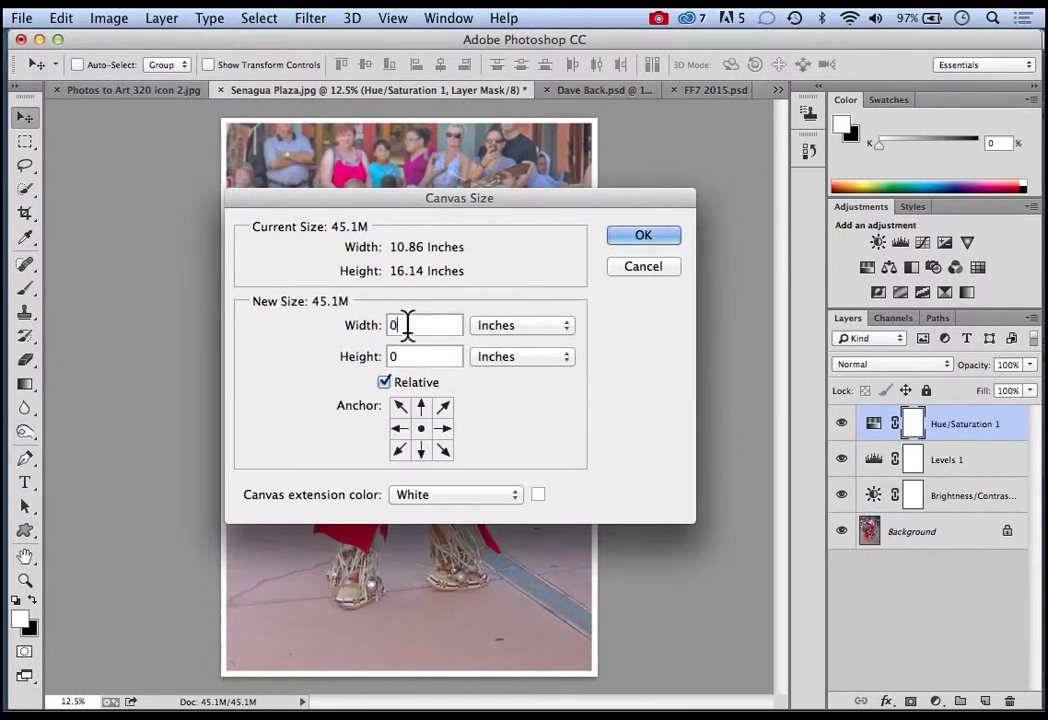
{"action": "type", "text": ".1"}
{"action": "key", "text": "Tab"}
{"action": "type", "text": ".1"}
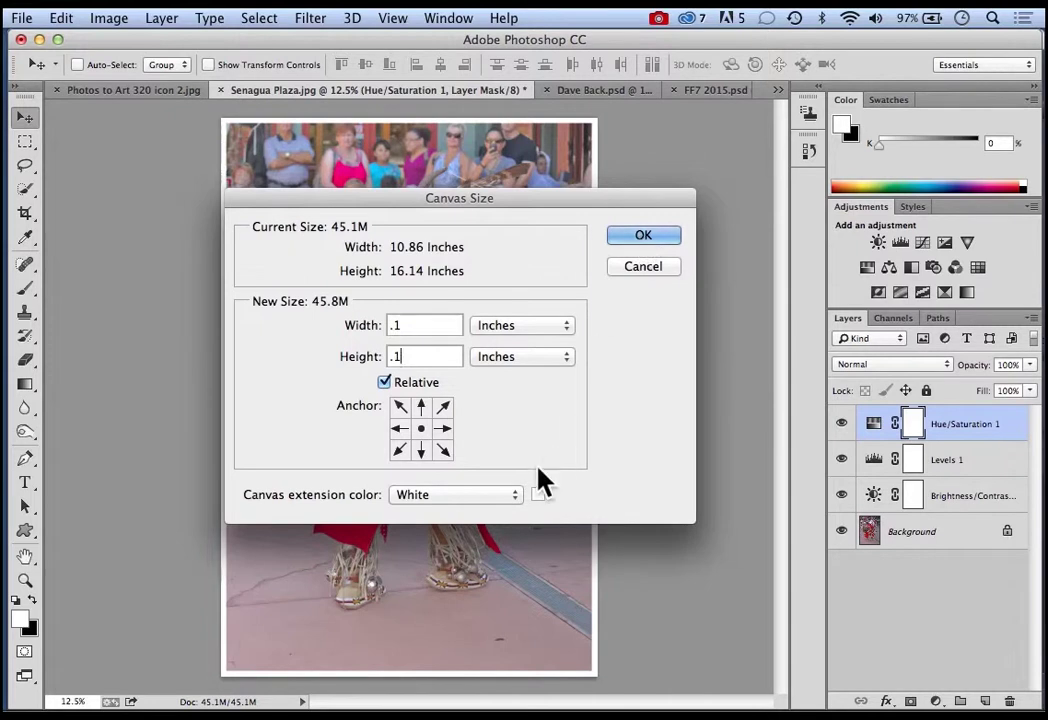
{"action": "left_click", "coordinate": [515, 493]}
{"action": "left_click", "coordinate": [500, 511]}
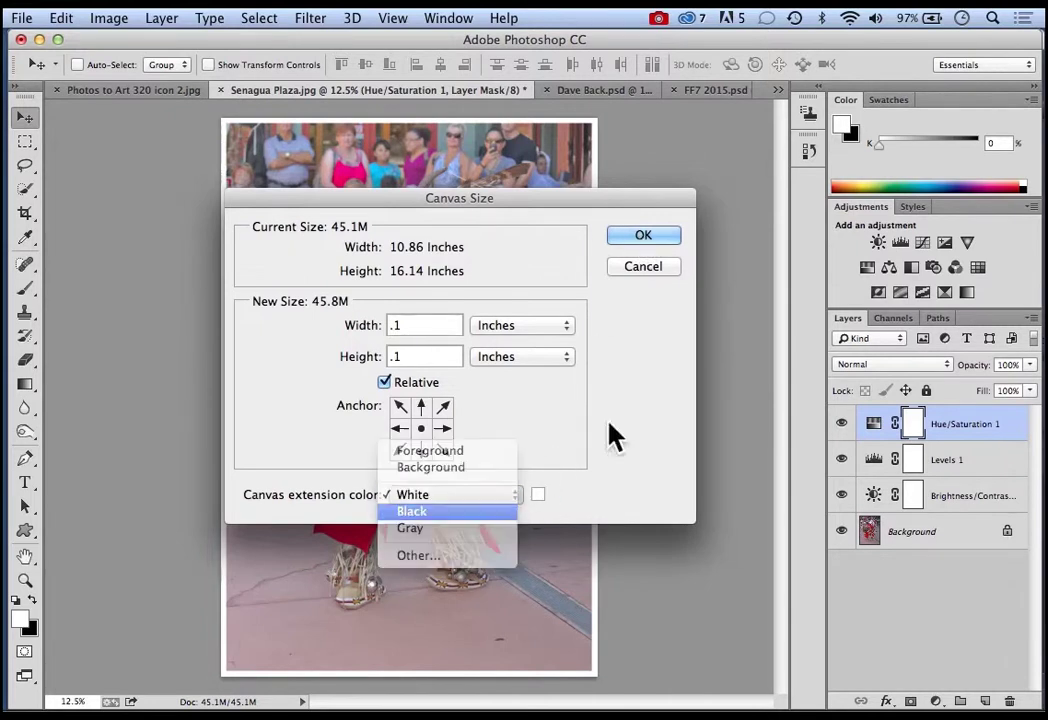
{"action": "left_click", "coordinate": [648, 236]}
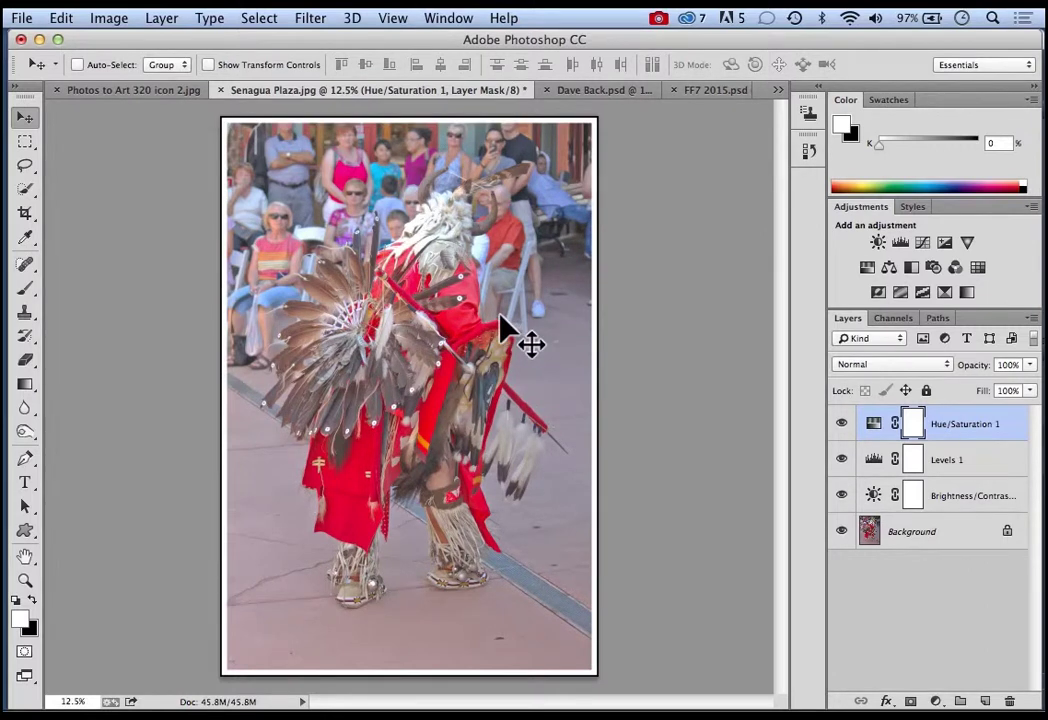
Create a new document named "Photos to Art" with the Book Cover preset, 8.75 by 11.5 inches at 320 pixels/inch with white background
{"action": "left_click", "coordinate": [90, 94]}
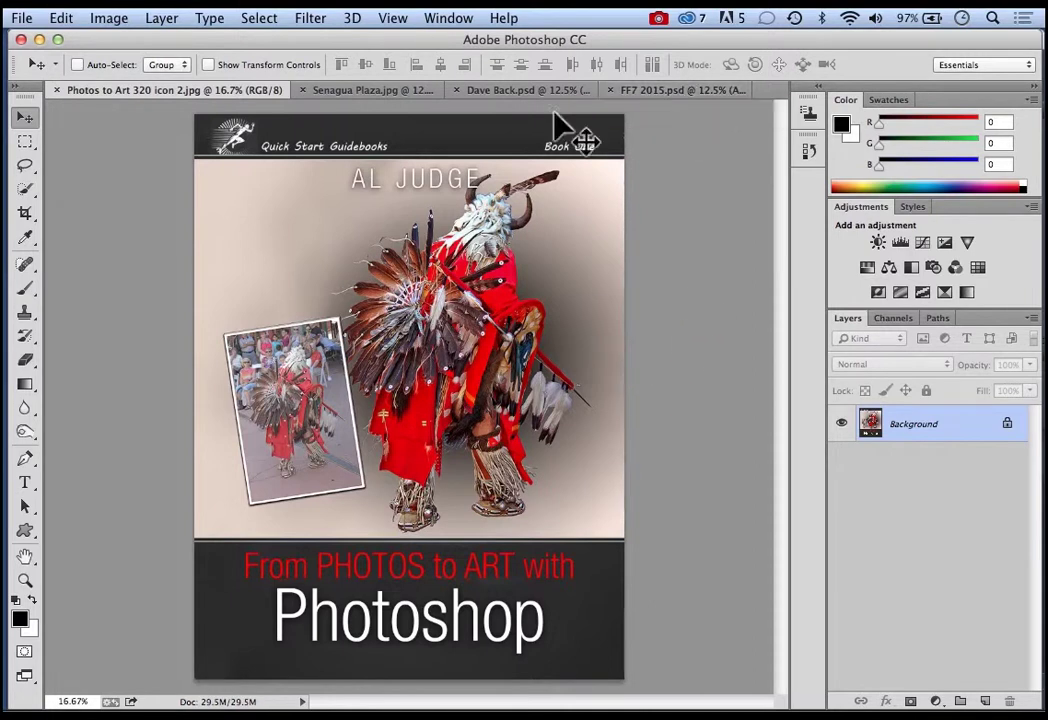
{"action": "left_click", "coordinate": [22, 19]}
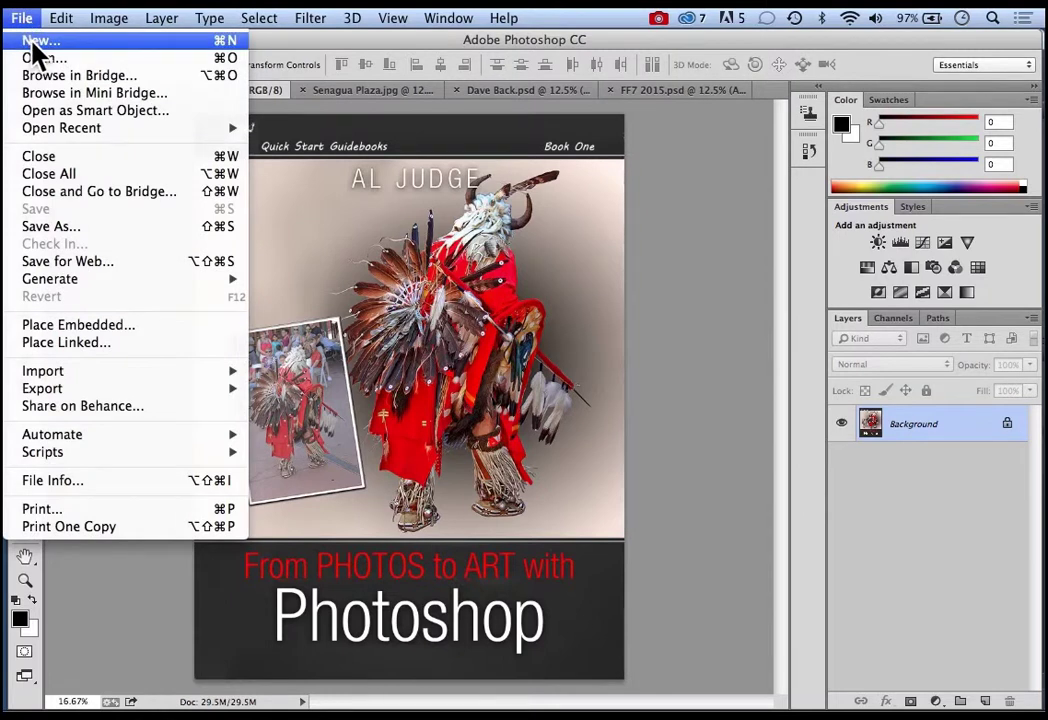
{"action": "left_click", "coordinate": [32, 40]}
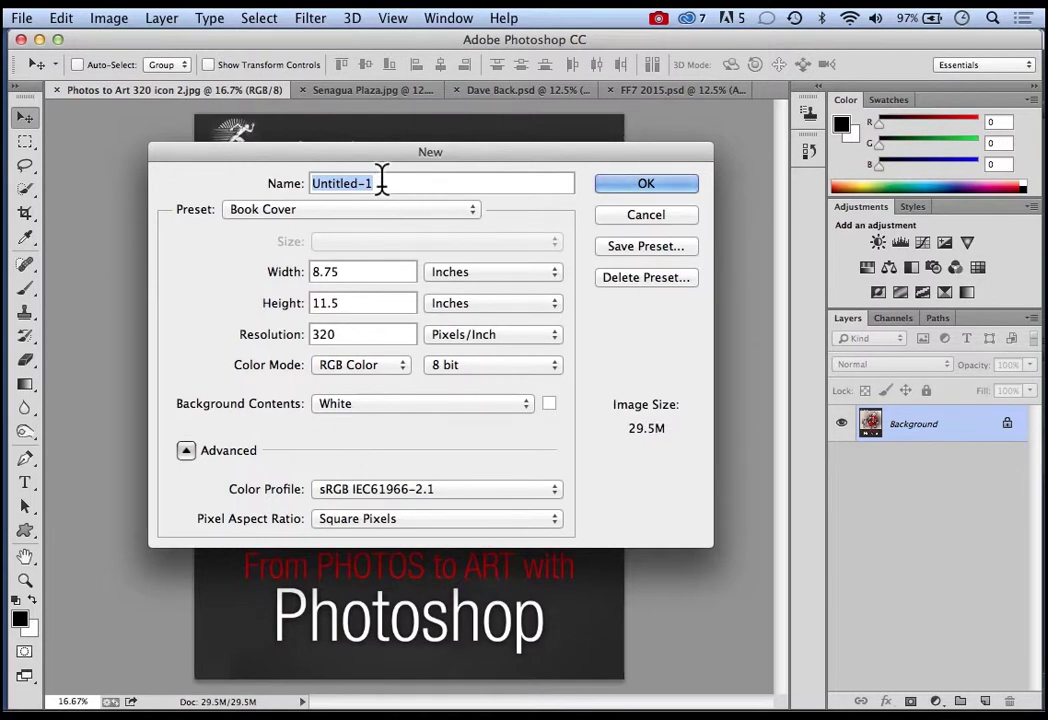
{"action": "left_click_drag", "start_coordinate": [384, 183], "coordinate": [335, 183]}
{"action": "type", "text": "Ph"}
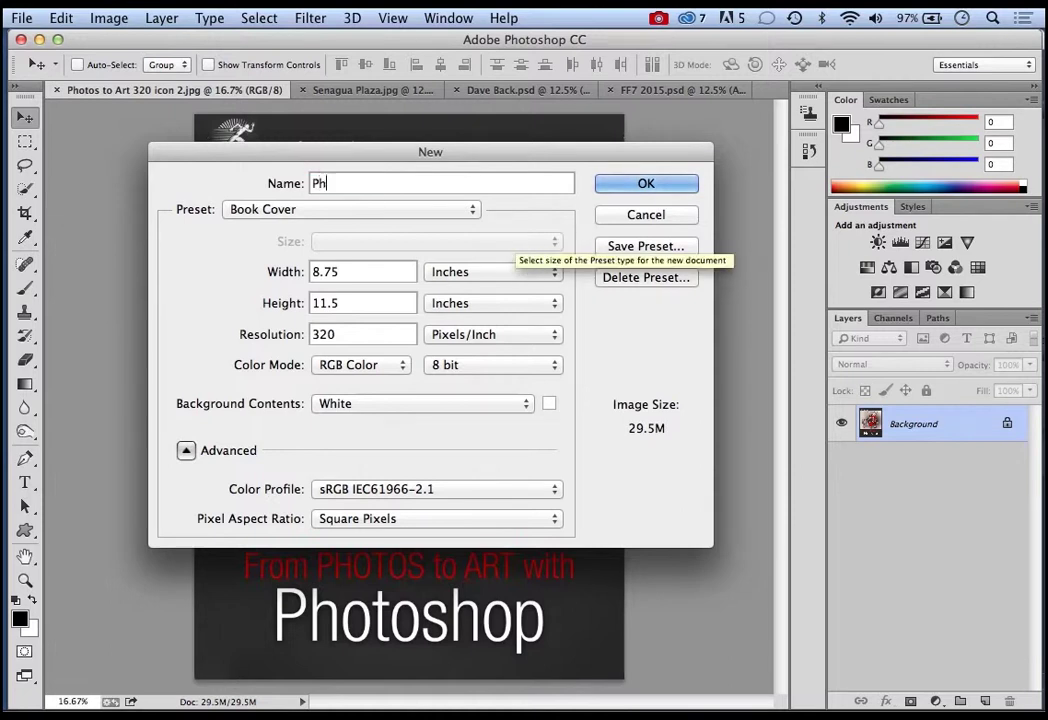
{"action": "type", "text": "otos to "}
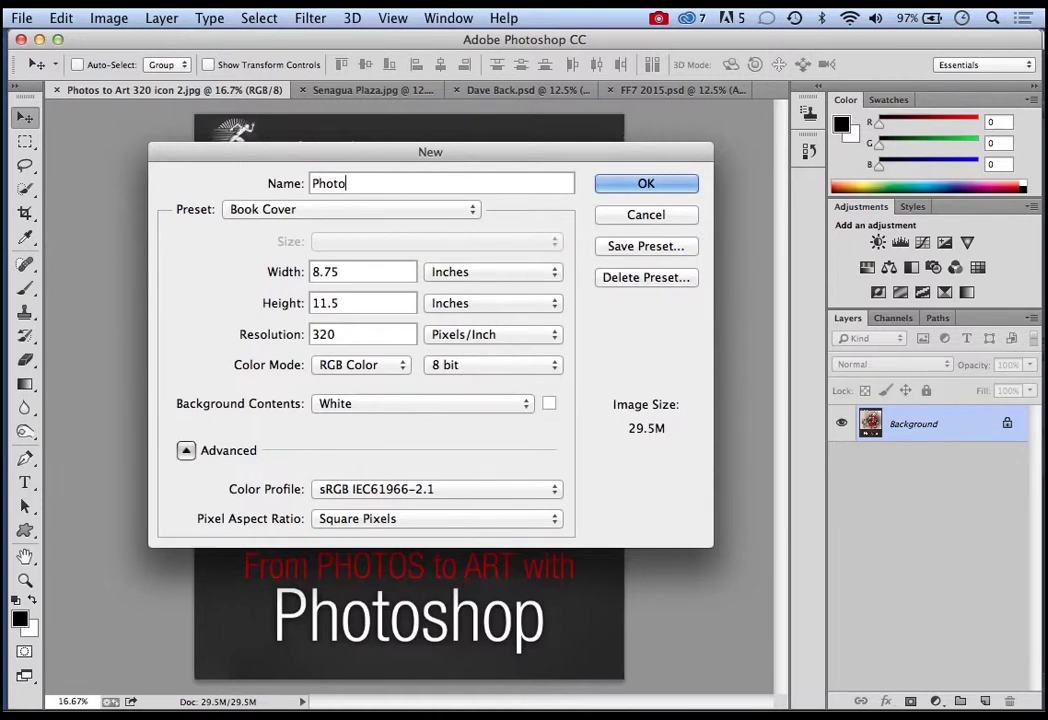
{"action": "type", "text": "Art"}
{"action": "left_click", "coordinate": [646, 186]}
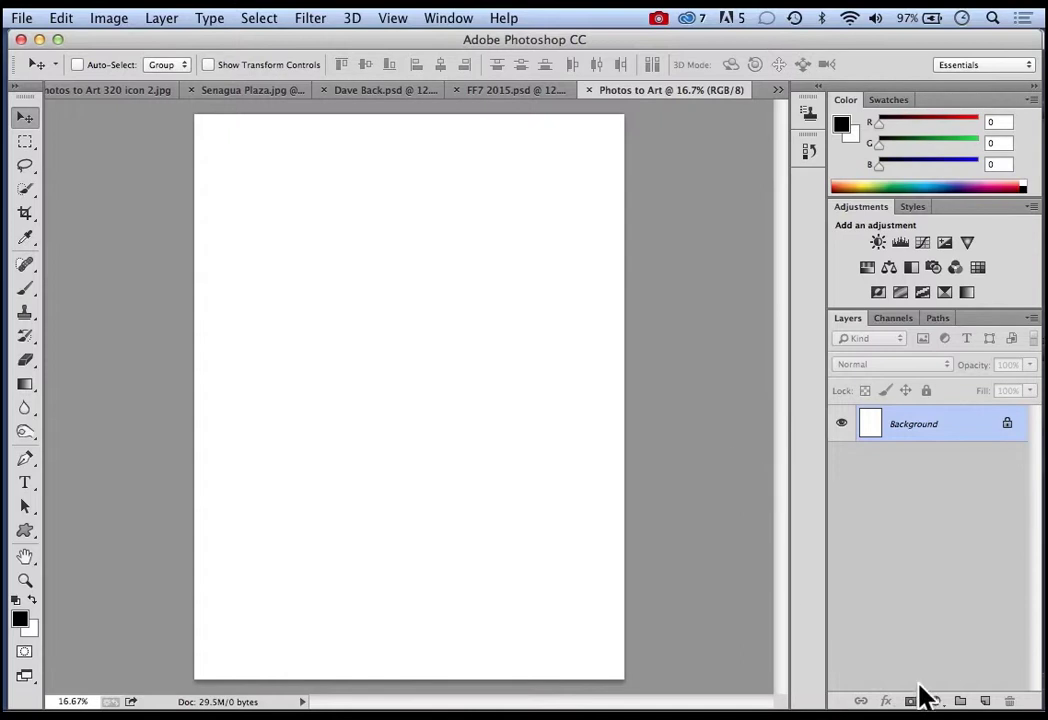
Add a new layer above the background and name it "Series Title Backdrop"
{"action": "left_click", "coordinate": [985, 702]}
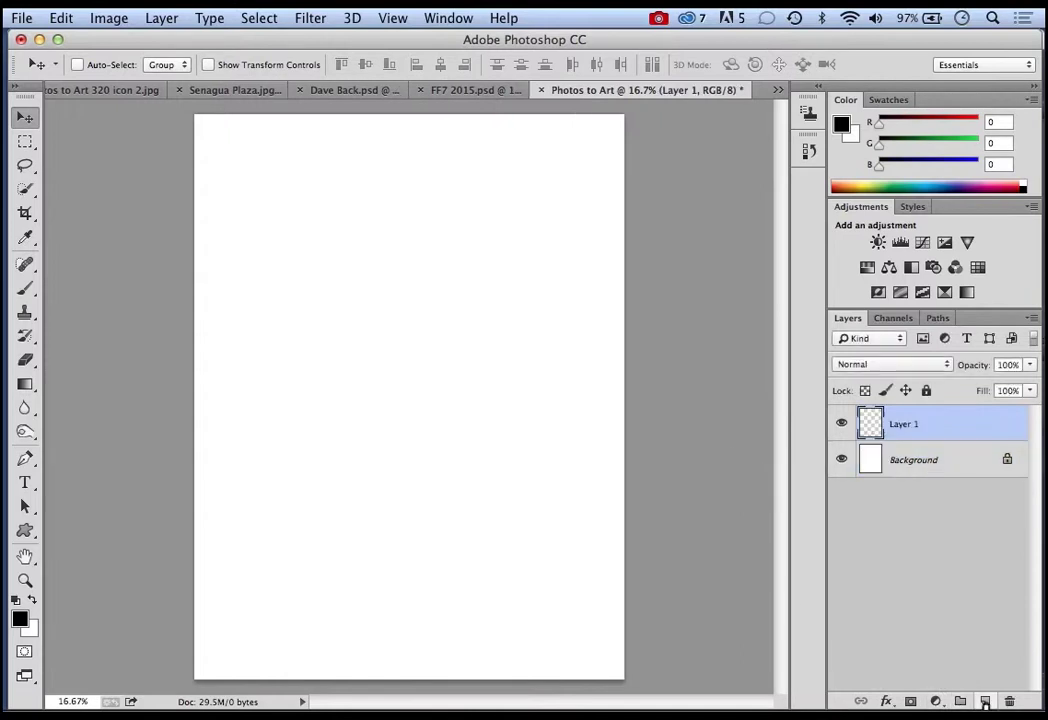
{"action": "double_click", "coordinate": [900, 424]}
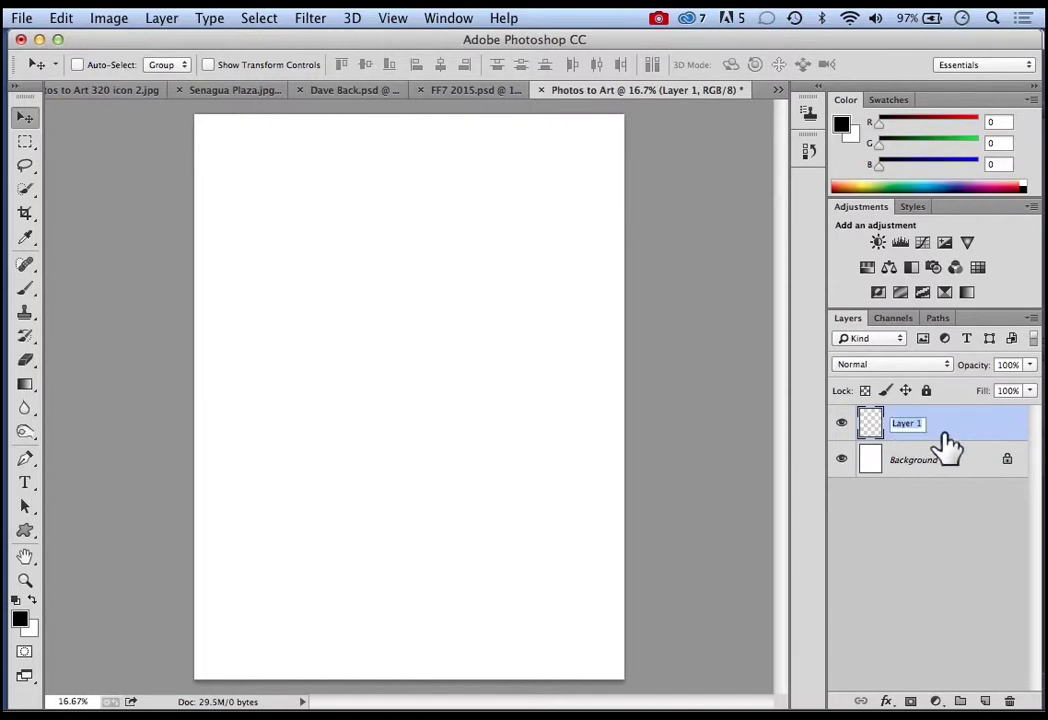
{"action": "type", "text": "Series Title Backdrop"}
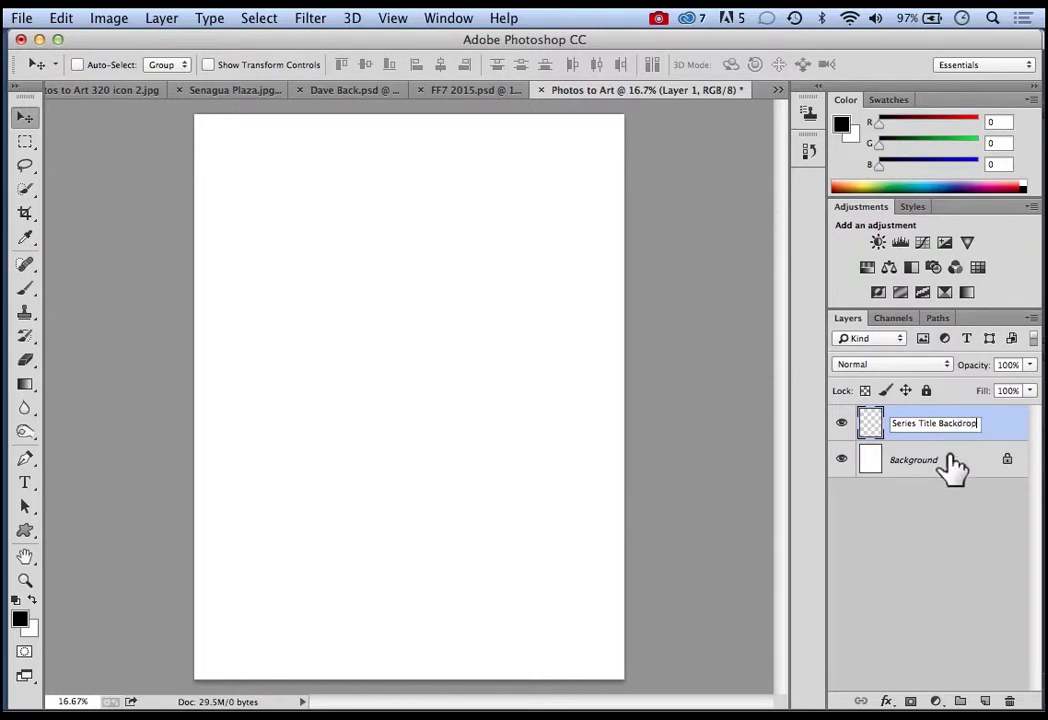
{"action": "key", "text": "Return"}
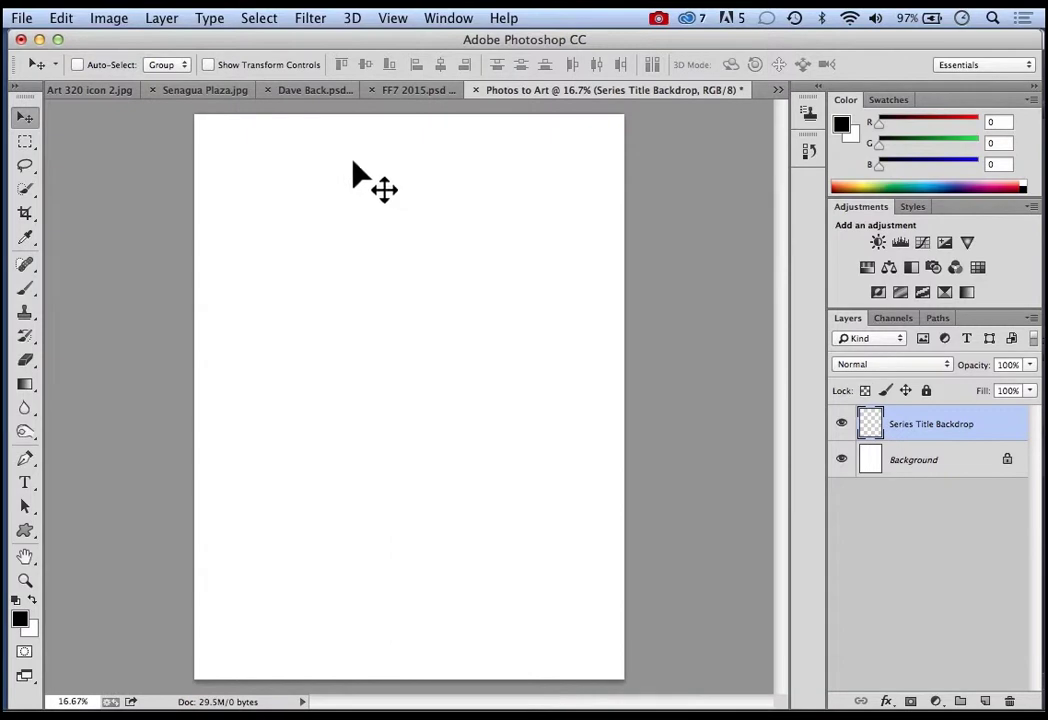
Show the rulers and place two horizontal and two vertical guides about 0.5 inches inside the four page edges
{"action": "left_click", "coordinate": [404, 25]}
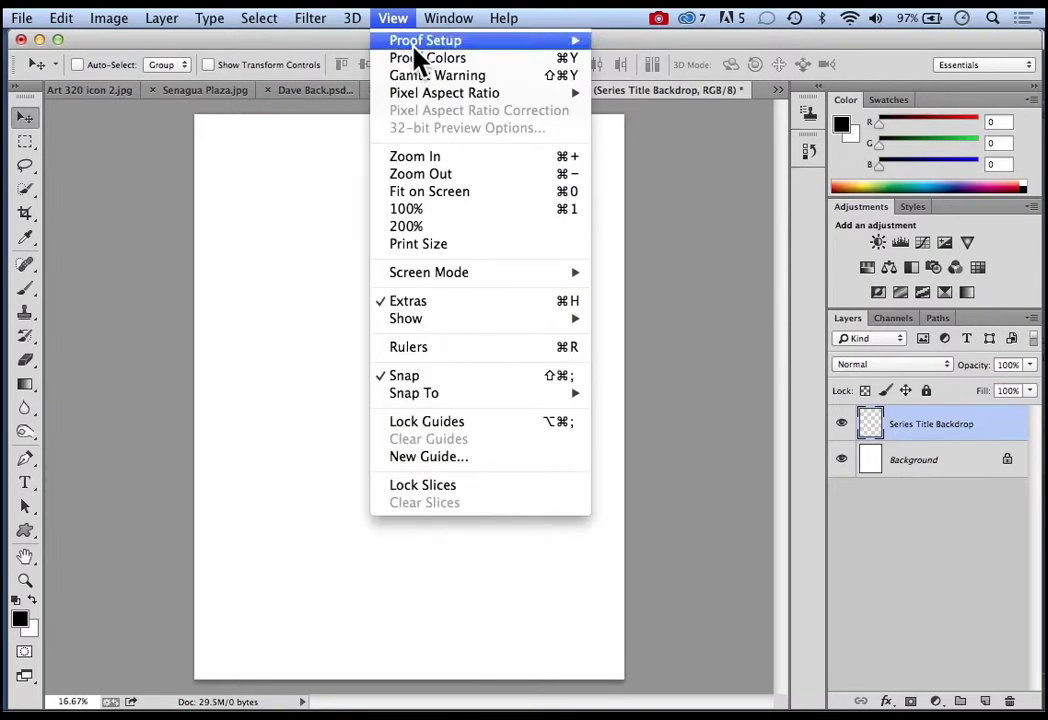
{"action": "left_click", "coordinate": [510, 346]}
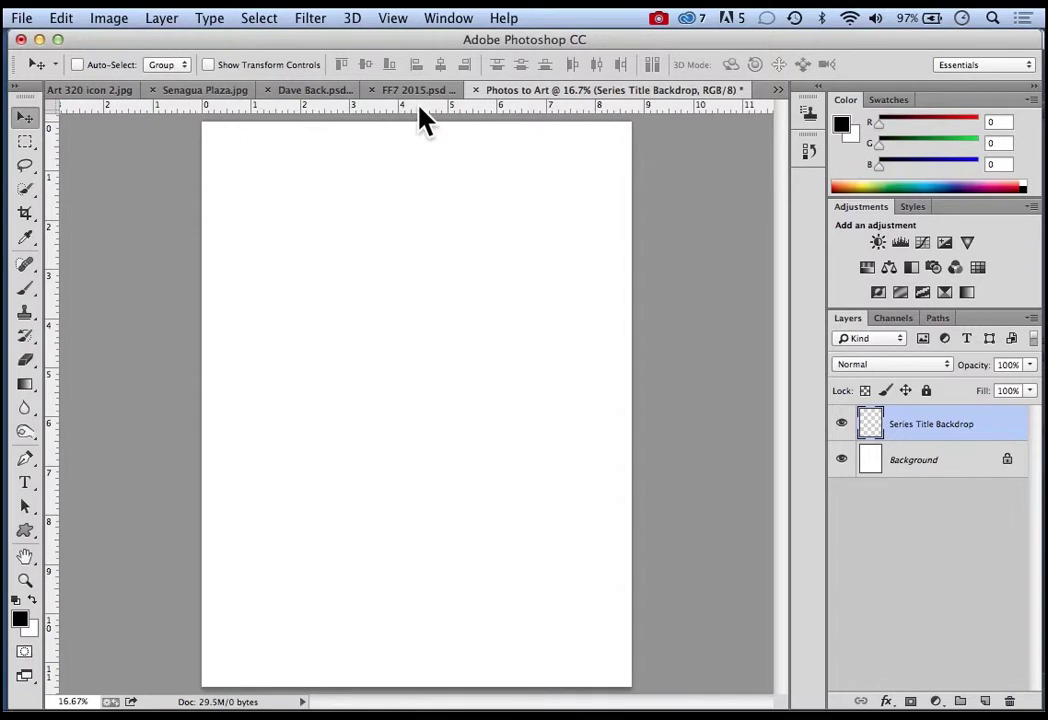
{"action": "left_click_drag", "start_coordinate": [419, 108], "coordinate": [421, 147]}
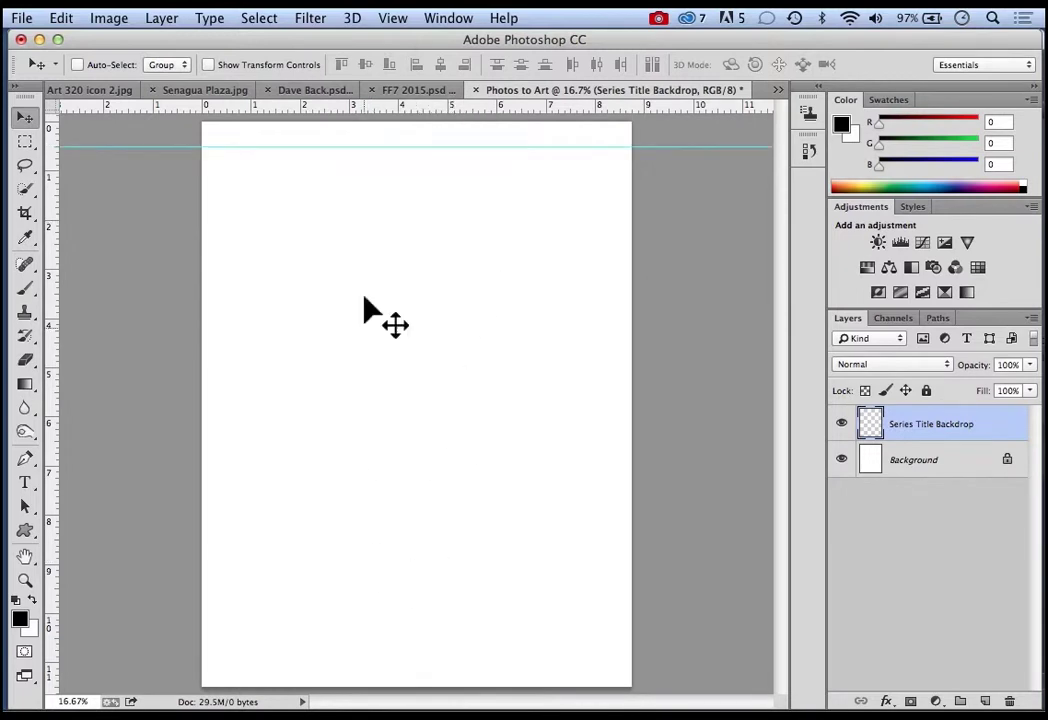
{"action": "left_click_drag", "start_coordinate": [423, 106], "coordinate": [444, 662]}
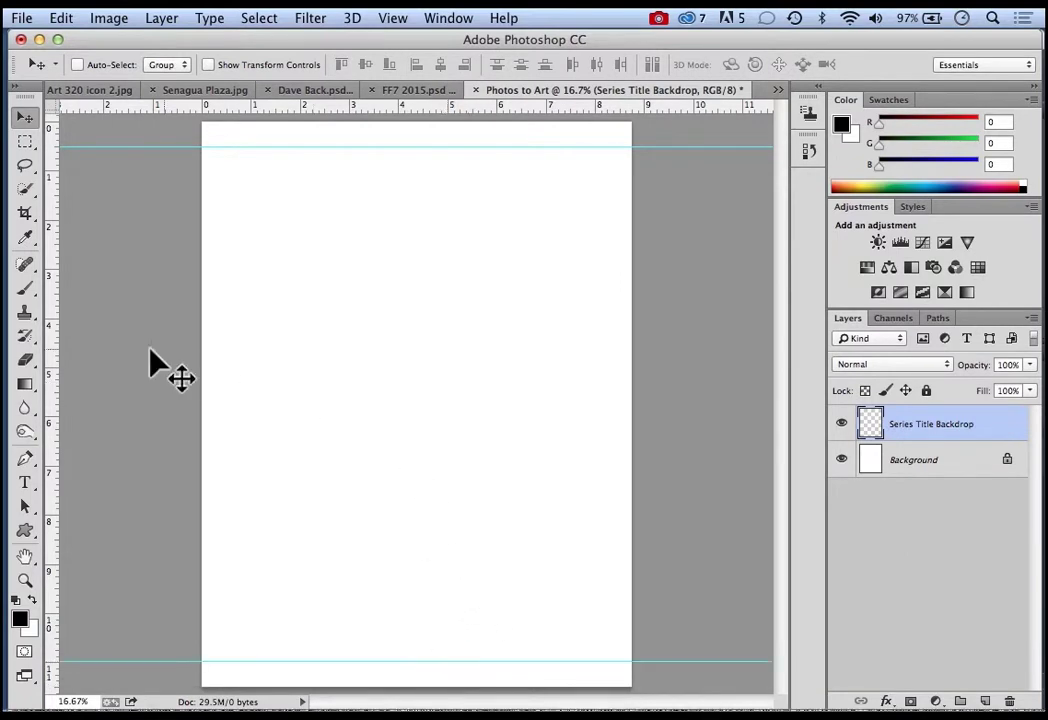
{"action": "left_click_drag", "start_coordinate": [52, 380], "coordinate": [227, 394]}
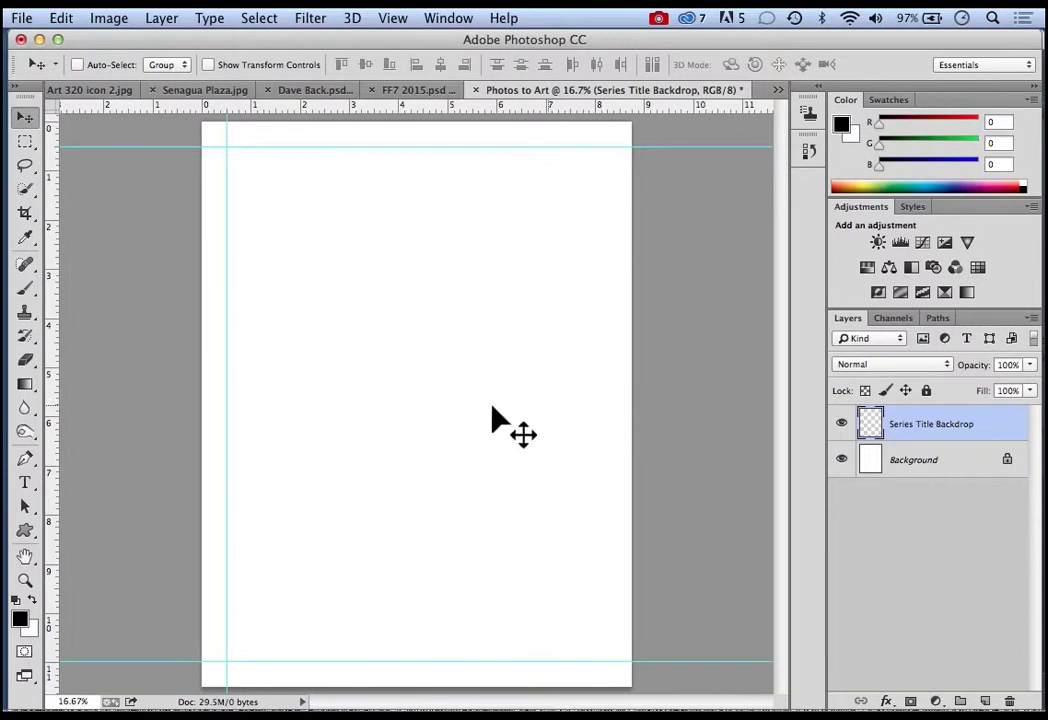
{"action": "left_click_drag", "start_coordinate": [53, 399], "coordinate": [608, 450]}
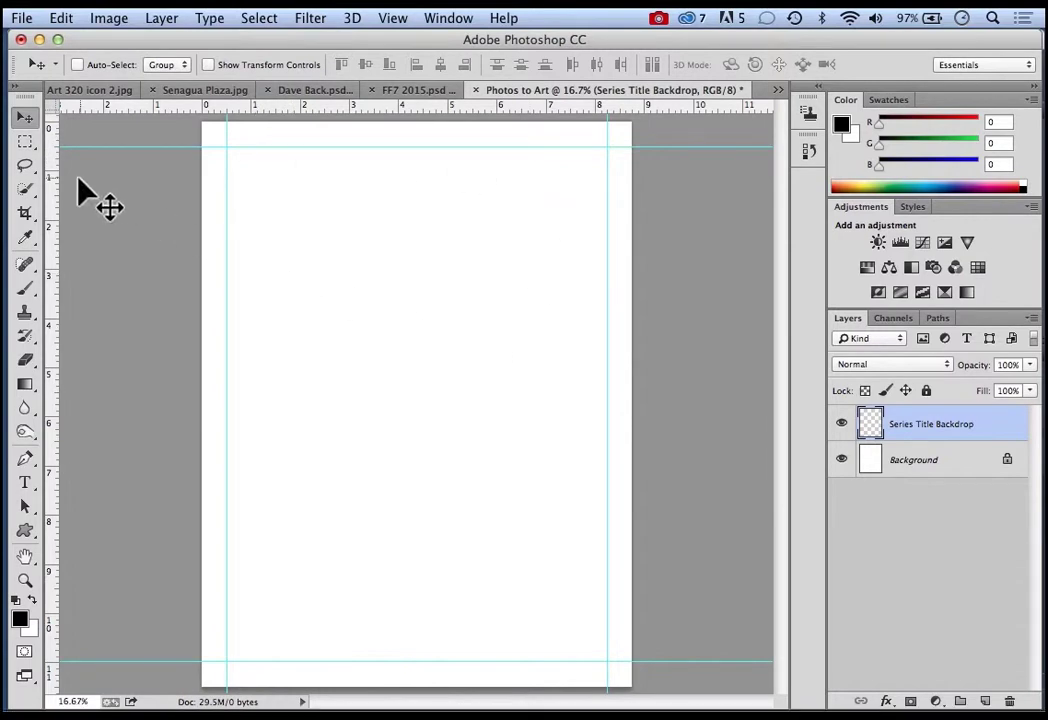
Fine-tune the left and top guides so each lies exactly 0.5 inches from its page edge
{"action": "left_click", "coordinate": [26, 580]}
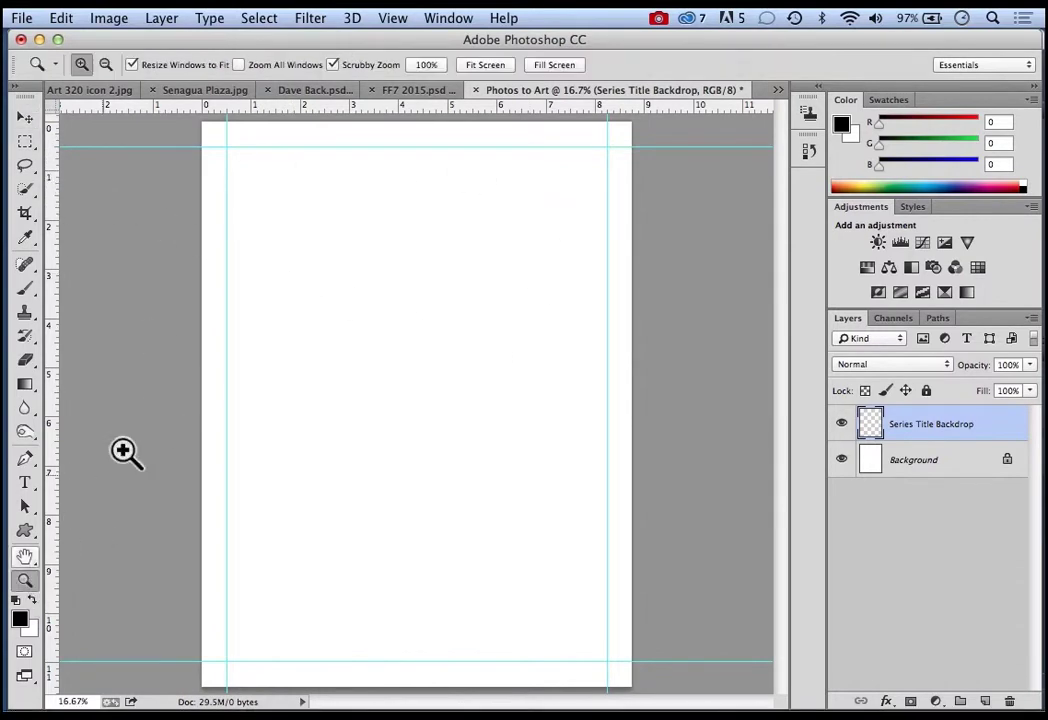
{"action": "left_click", "coordinate": [230, 162]}
{"action": "left_click", "coordinate": [230, 147]}
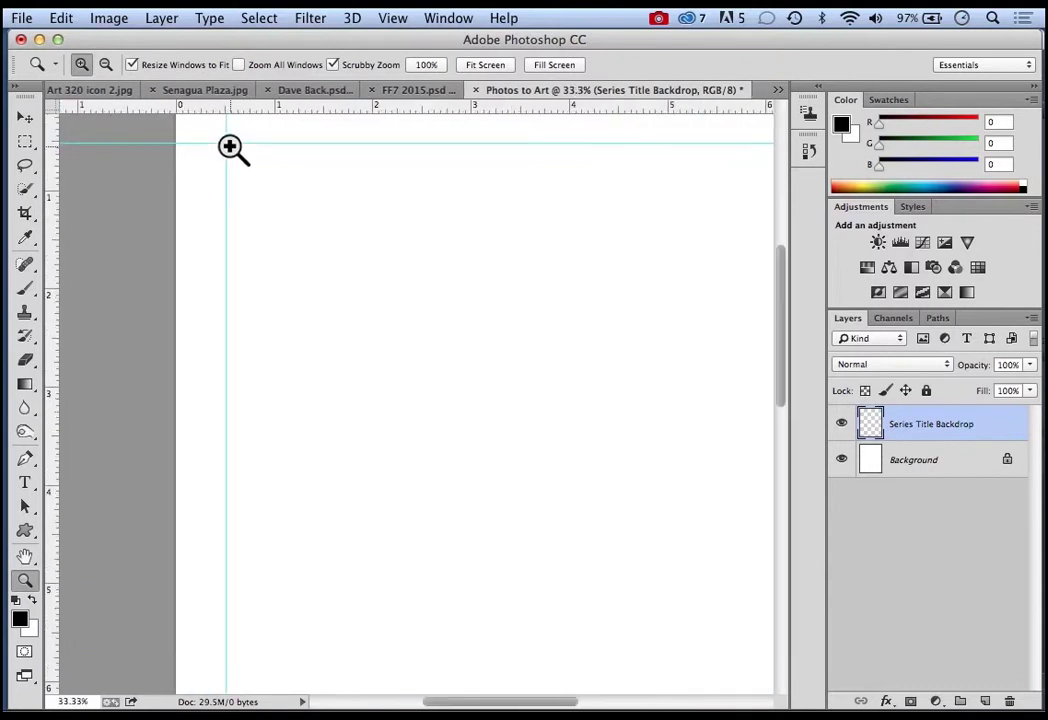
{"action": "left_click", "coordinate": [230, 147]}
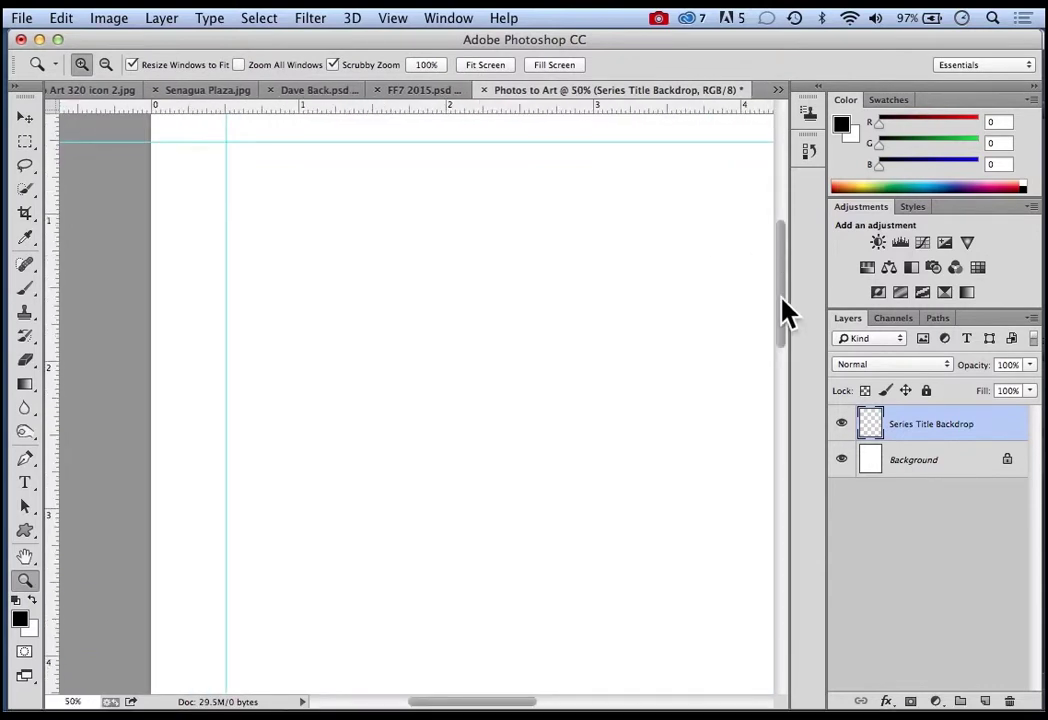
{"action": "left_click_drag", "start_coordinate": [785, 302], "coordinate": [784, 274]}
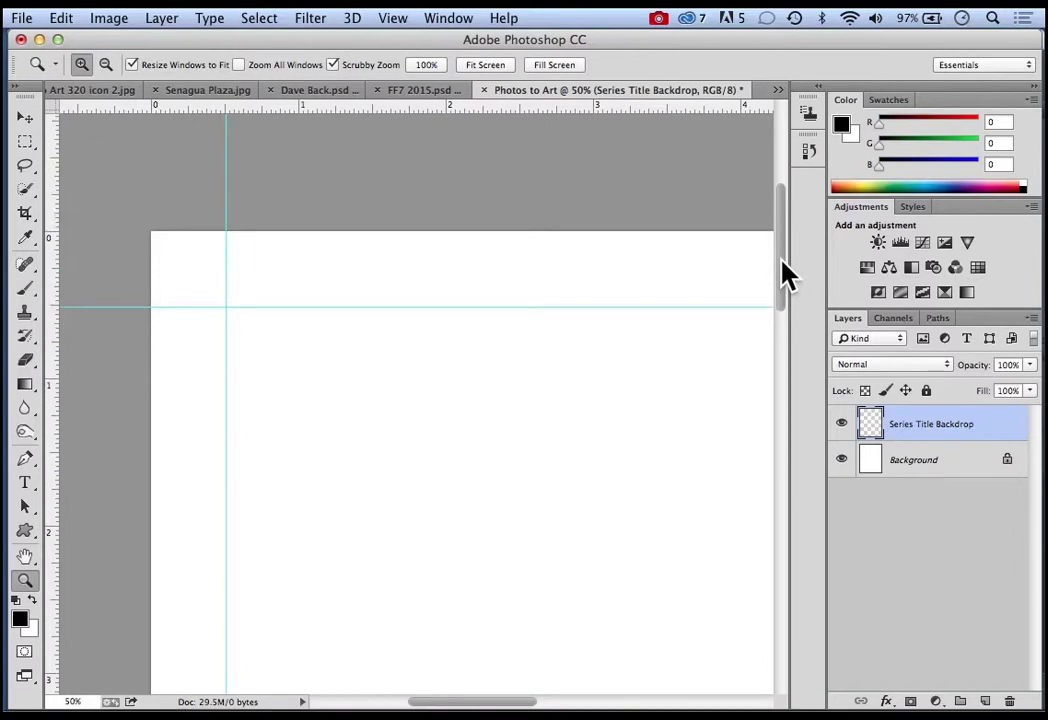
{"action": "left_click", "coordinate": [230, 317]}
{"action": "key", "text": "v"}
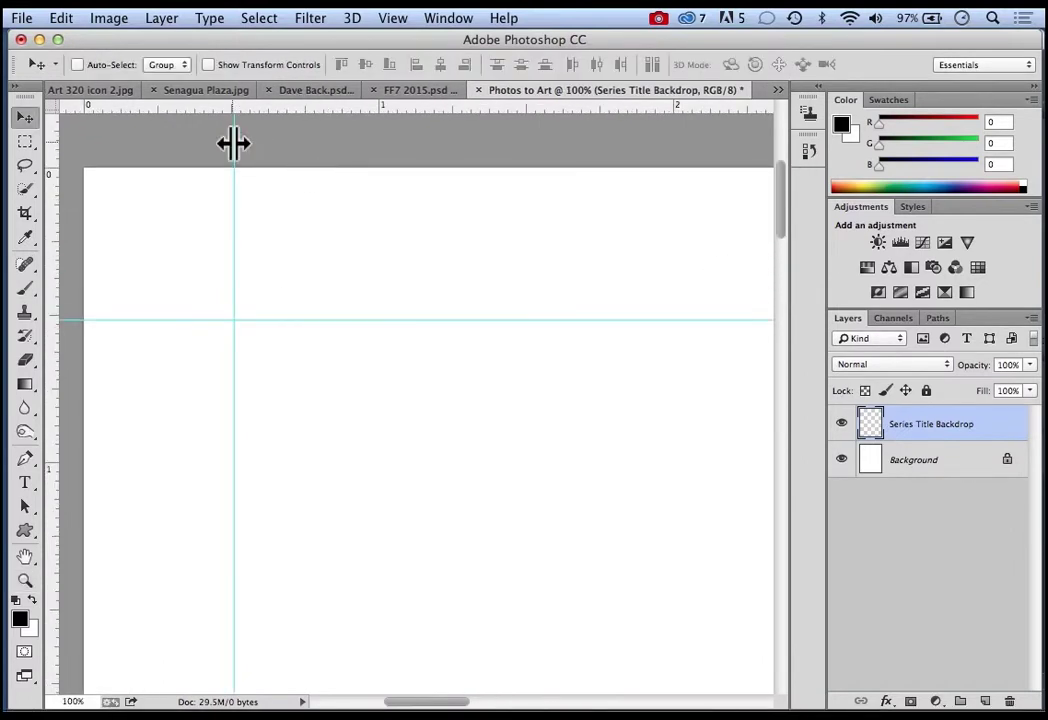
{"action": "left_click_drag", "start_coordinate": [234, 144], "coordinate": [231, 146]}
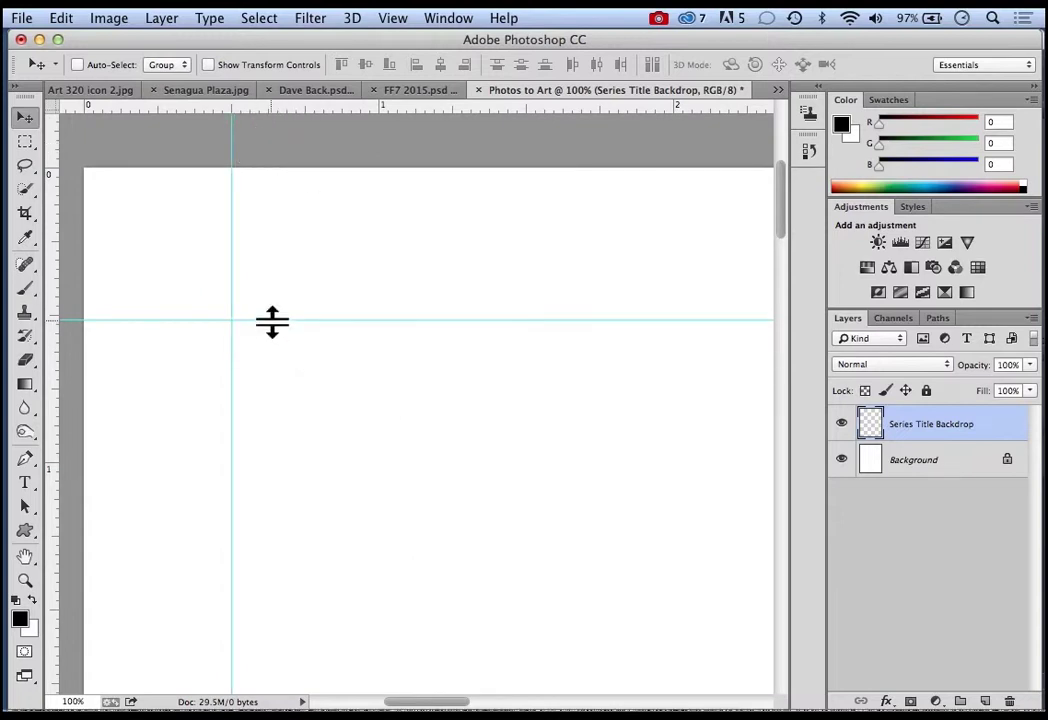
{"action": "left_click_drag", "start_coordinate": [272, 319], "coordinate": [272, 315]}
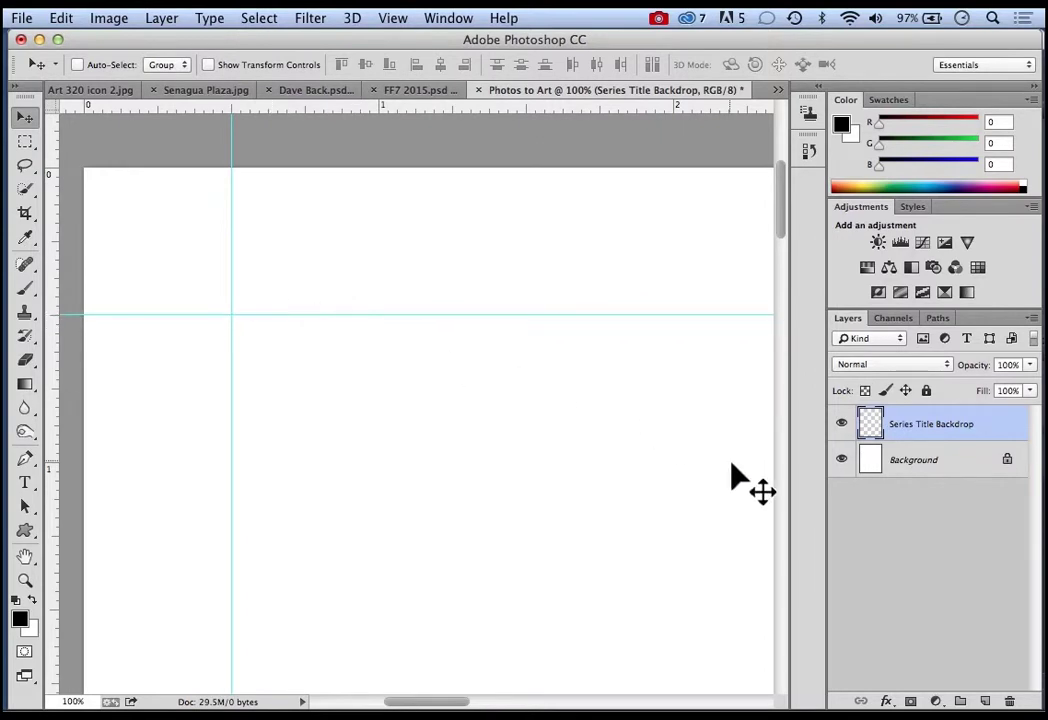
Fine-tune the bottom and right guides so each lies exactly 0.5 inches from its page edge, and fit the whole page on screen
{"action": "left_click_drag", "start_coordinate": [452, 704], "coordinate": [687, 704]}
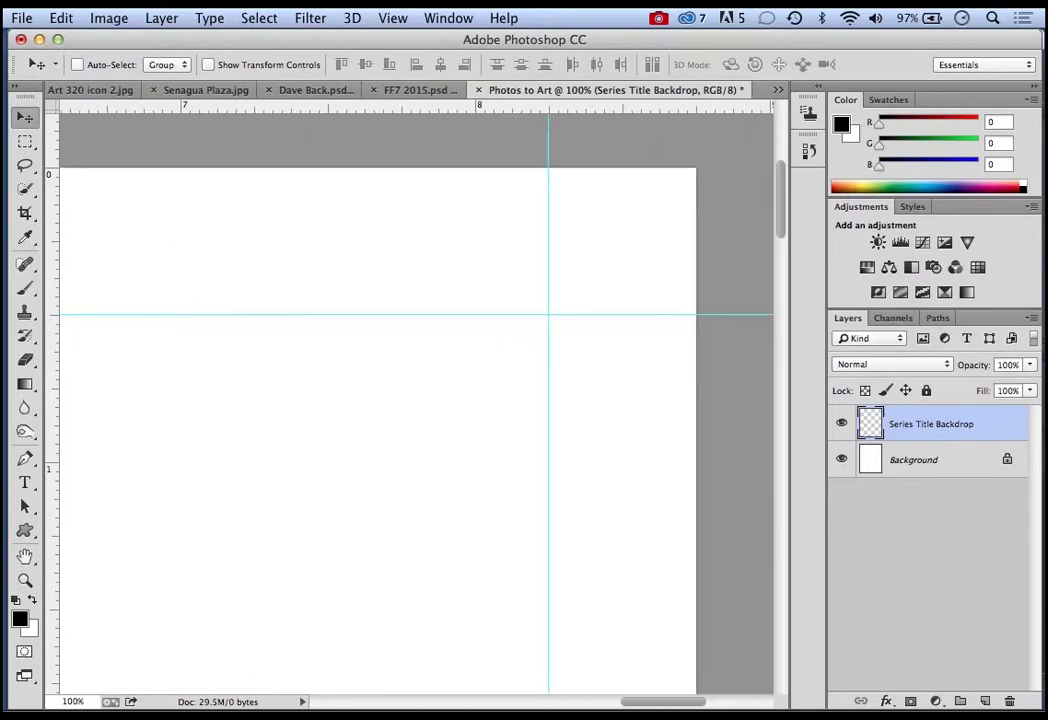
{"action": "left_click_drag", "start_coordinate": [783, 218], "coordinate": [808, 615]}
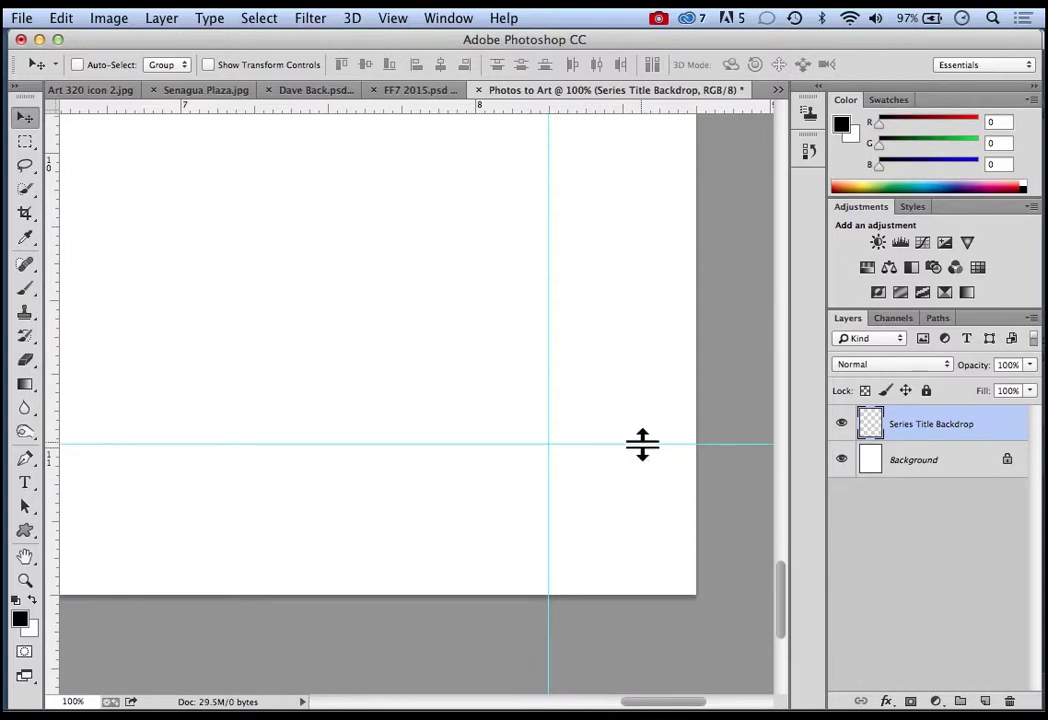
{"action": "left_click_drag", "start_coordinate": [642, 444], "coordinate": [640, 449]}
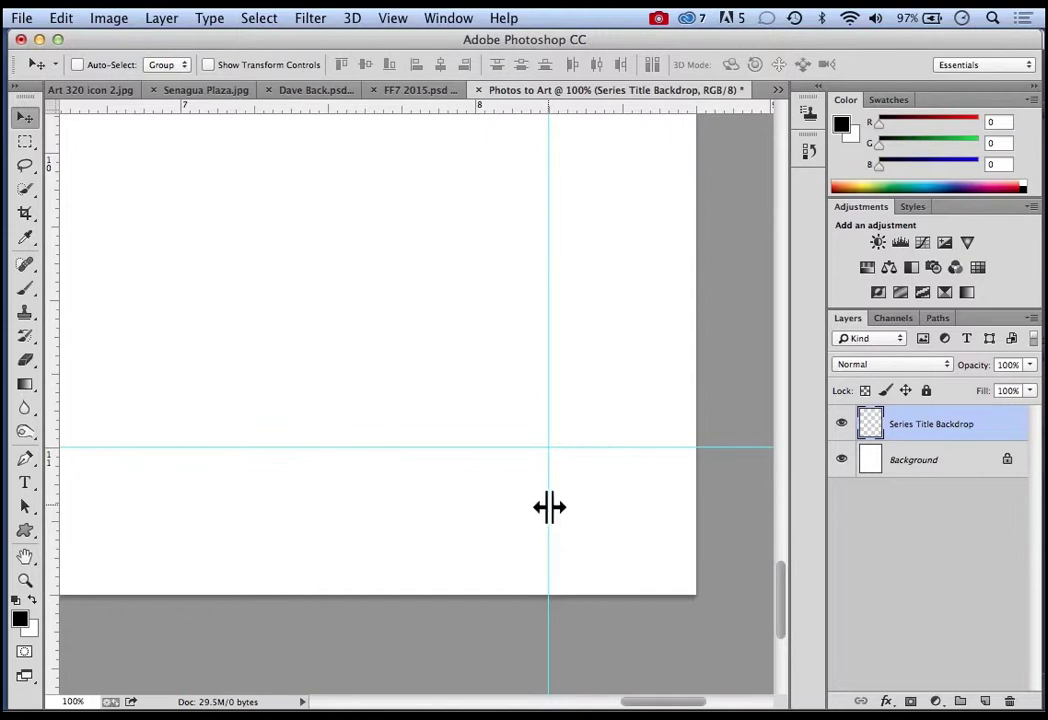
{"action": "left_click_drag", "start_coordinate": [548, 507], "coordinate": [550, 507]}
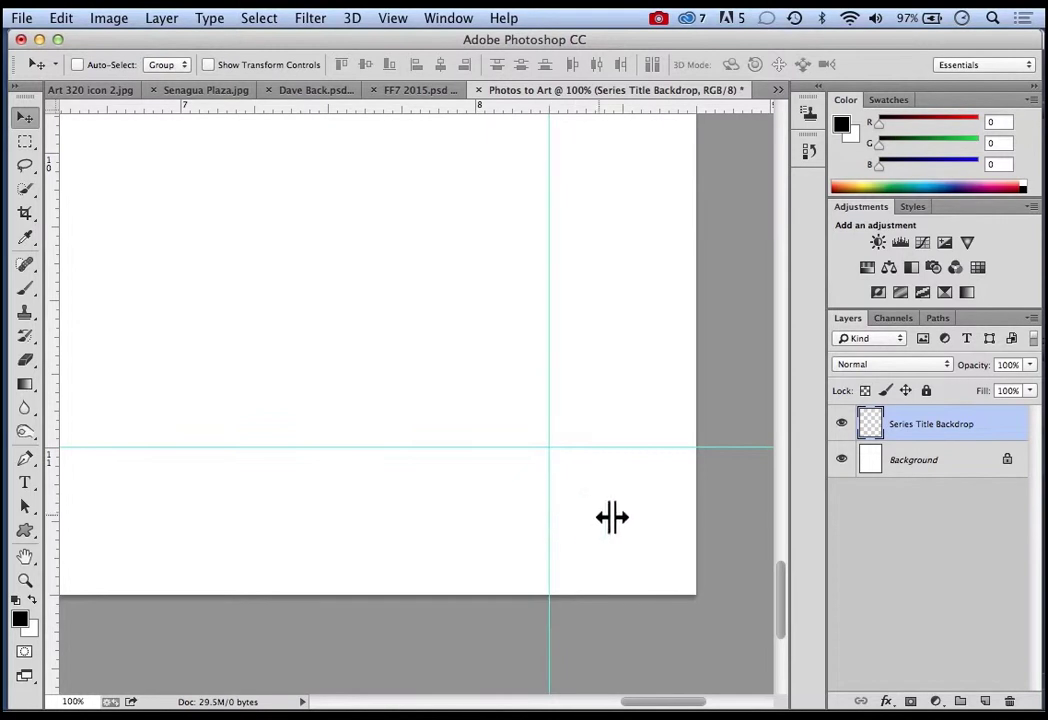
{"action": "left_click", "coordinate": [27, 583]}
{"action": "left_click", "coordinate": [485, 65]}
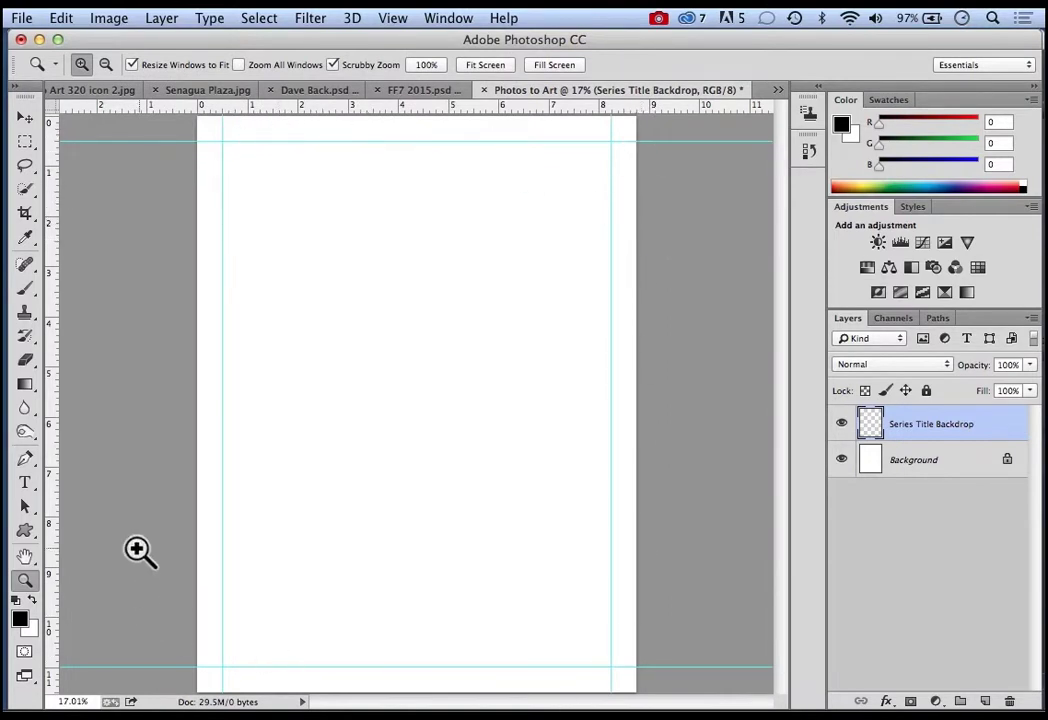
{"action": "left_click", "coordinate": [25, 117]}
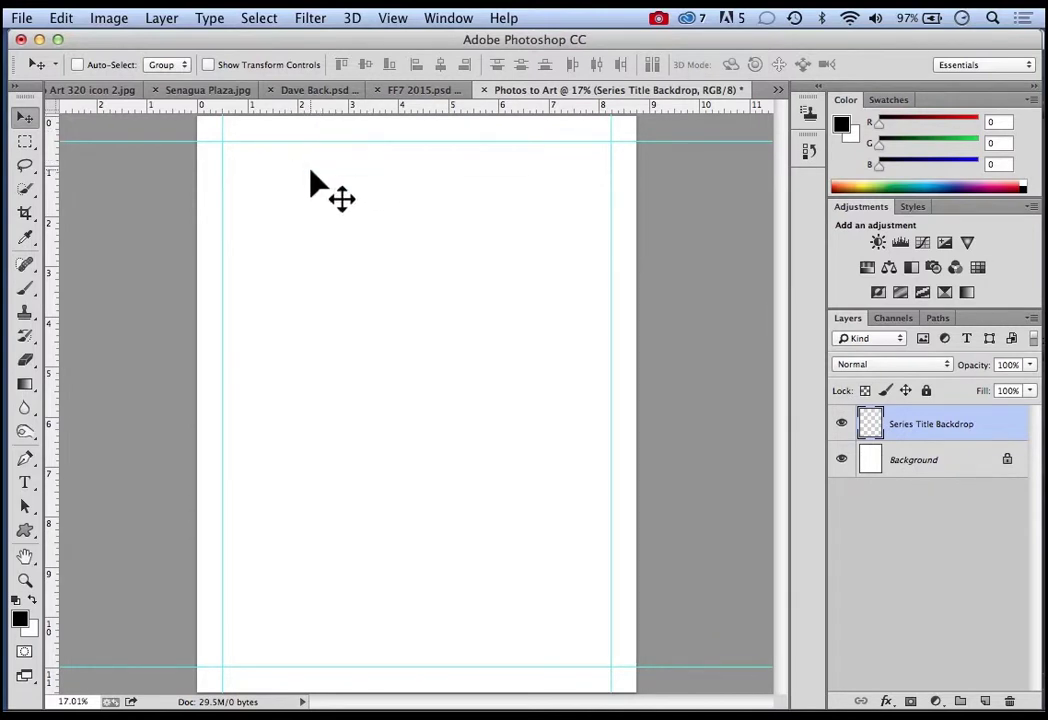
On the Series Title Backdrop layer, fill a full-width strip about 0.5 inches tall directly below the top guide with black and deselect it
{"action": "left_click", "coordinate": [24, 143]}
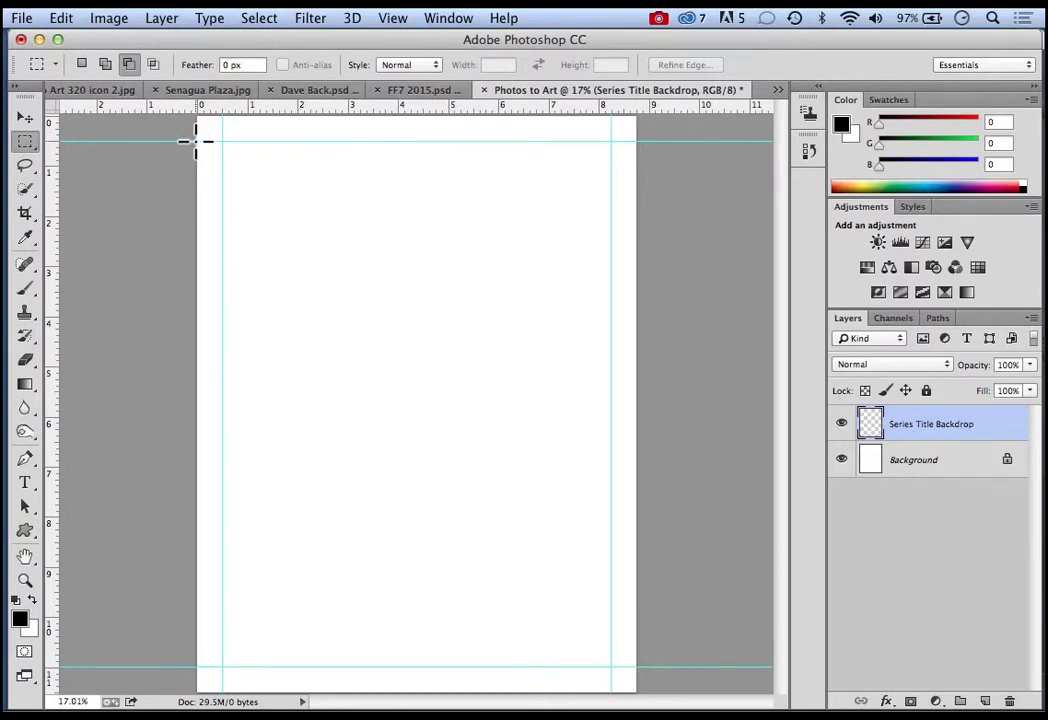
{"action": "left_click_drag", "start_coordinate": [196, 141], "coordinate": [372, 182]}
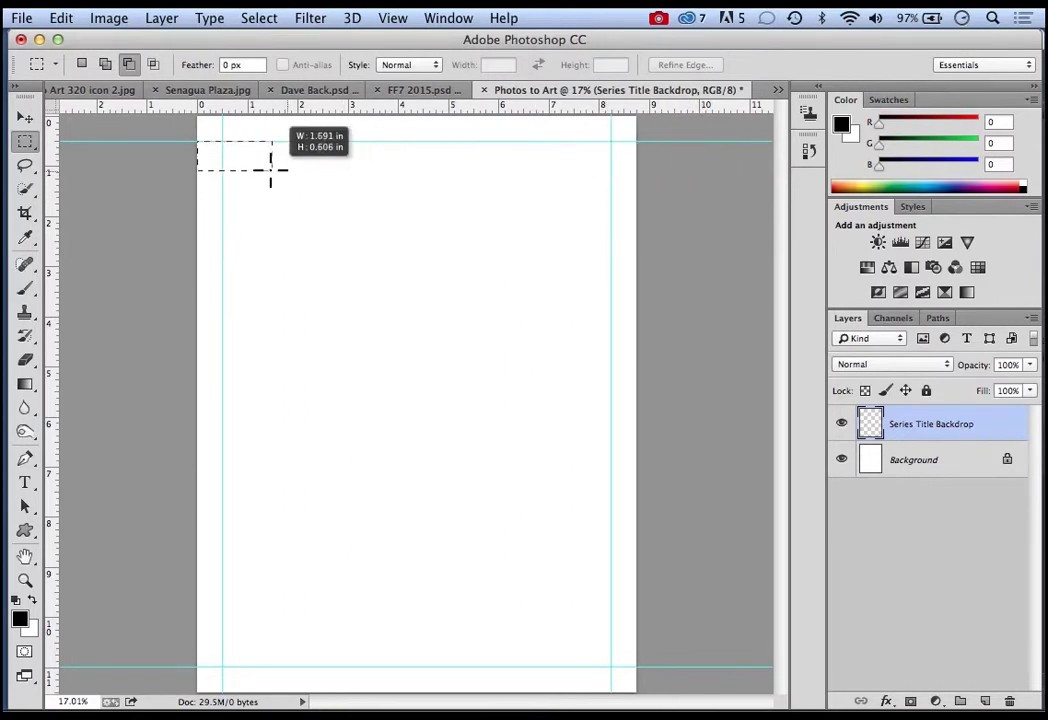
{"action": "left_click_drag", "start_coordinate": [629, 183], "coordinate": [691, 170]}
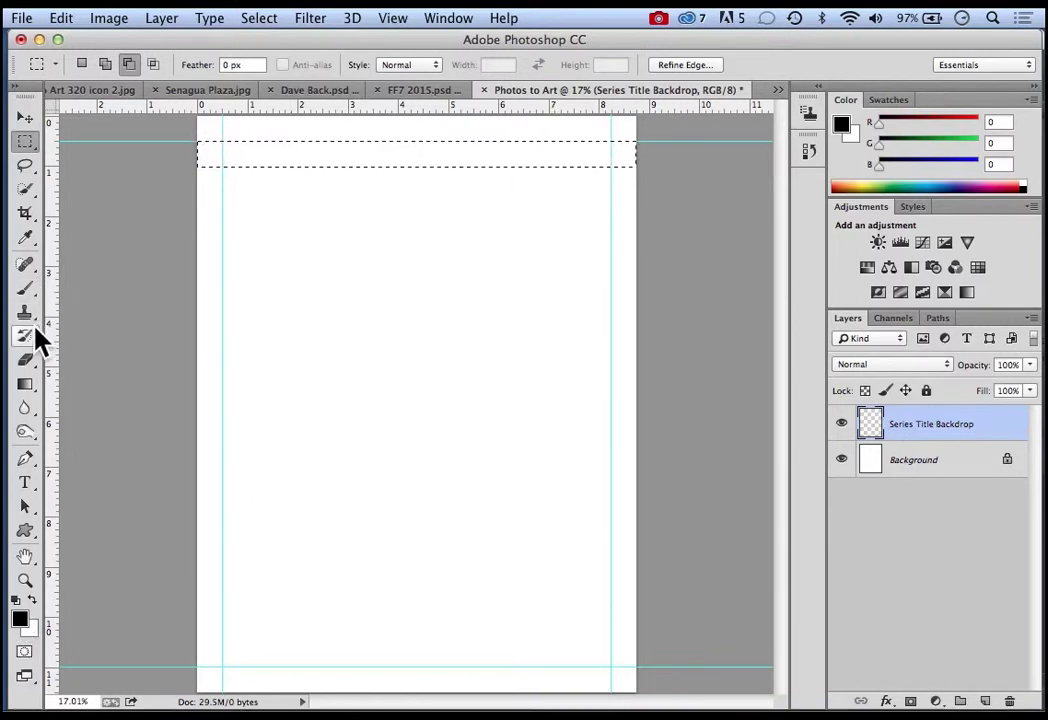
{"action": "left_click", "coordinate": [36, 393]}
{"action": "left_click", "coordinate": [95, 397]}
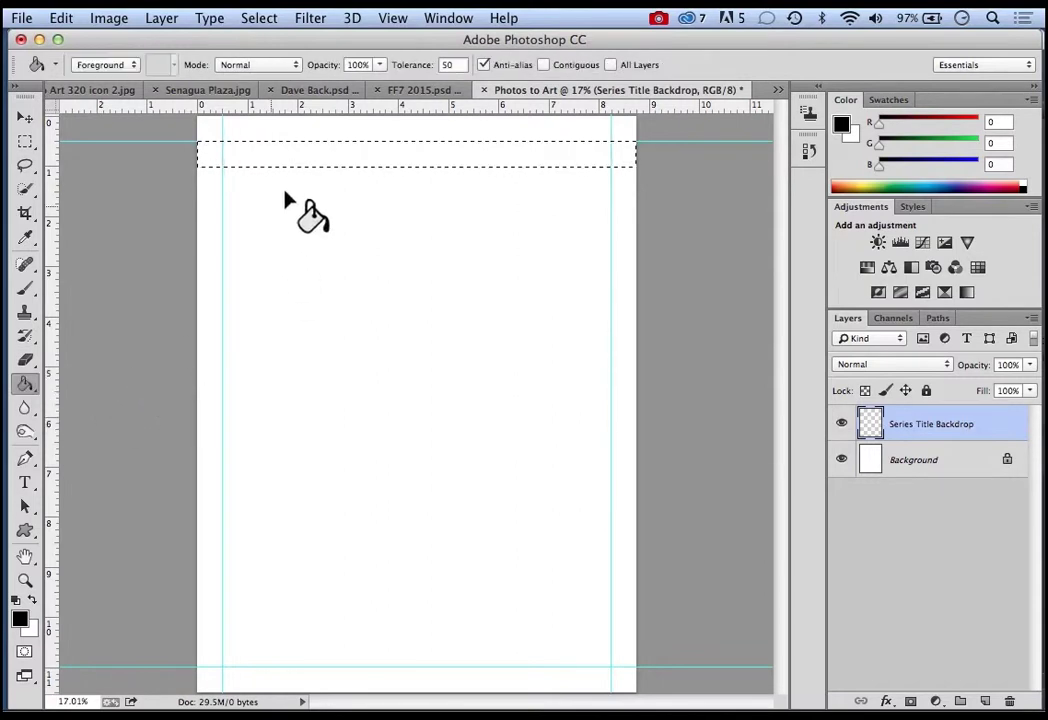
{"action": "left_click", "coordinate": [396, 156]}
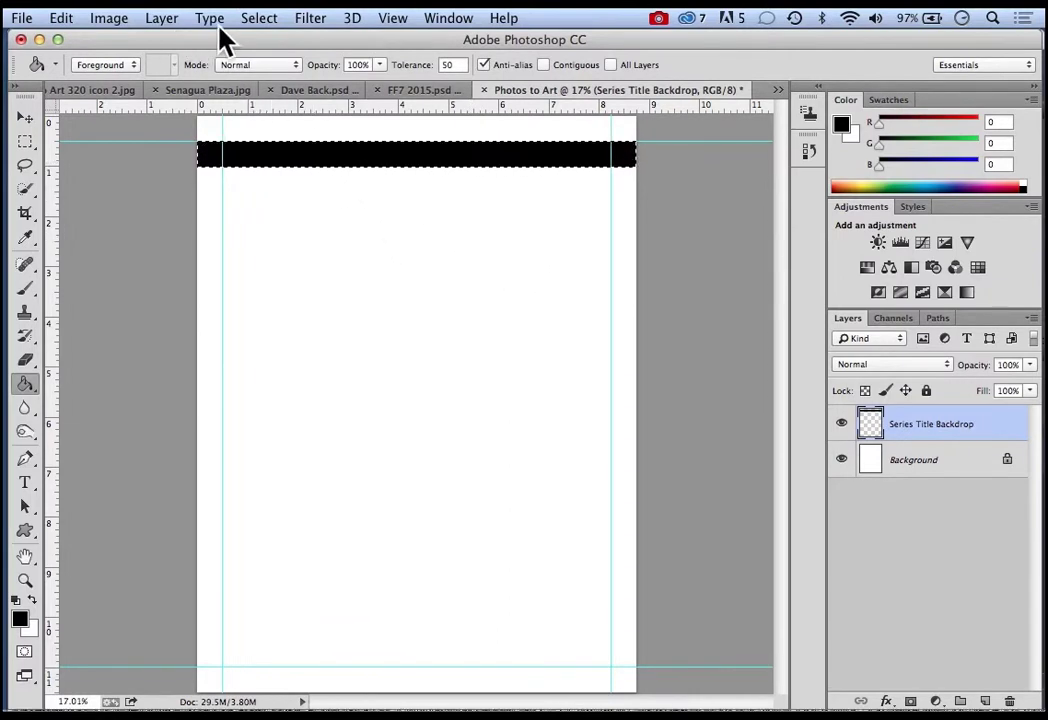
{"action": "left_click", "coordinate": [262, 20]}
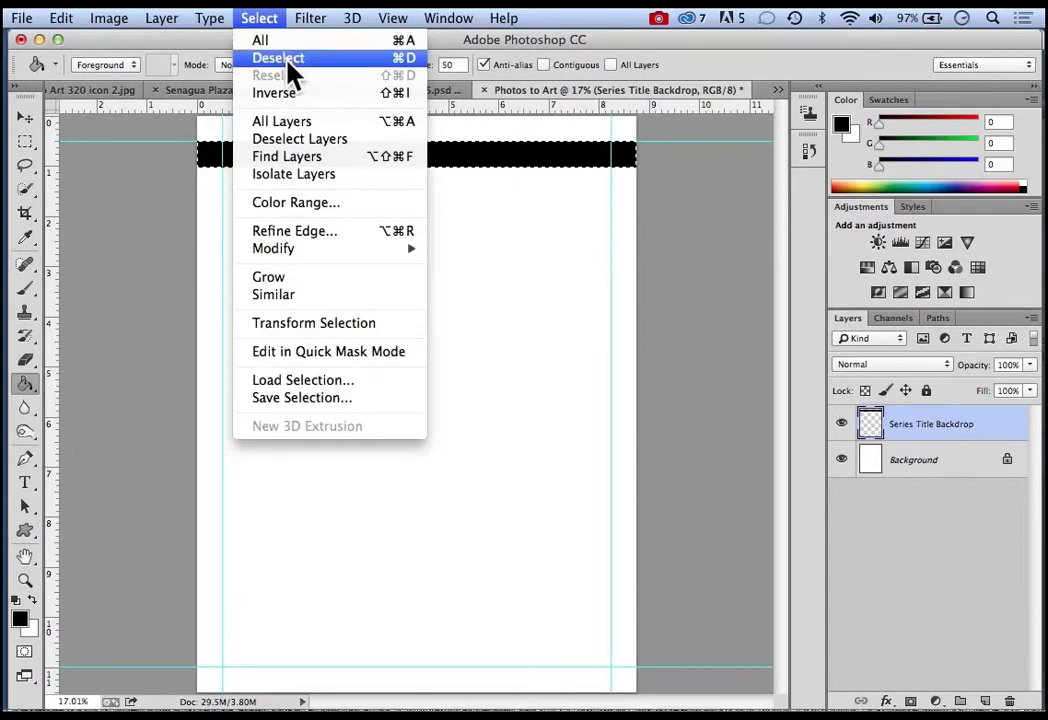
{"action": "left_click", "coordinate": [285, 70]}
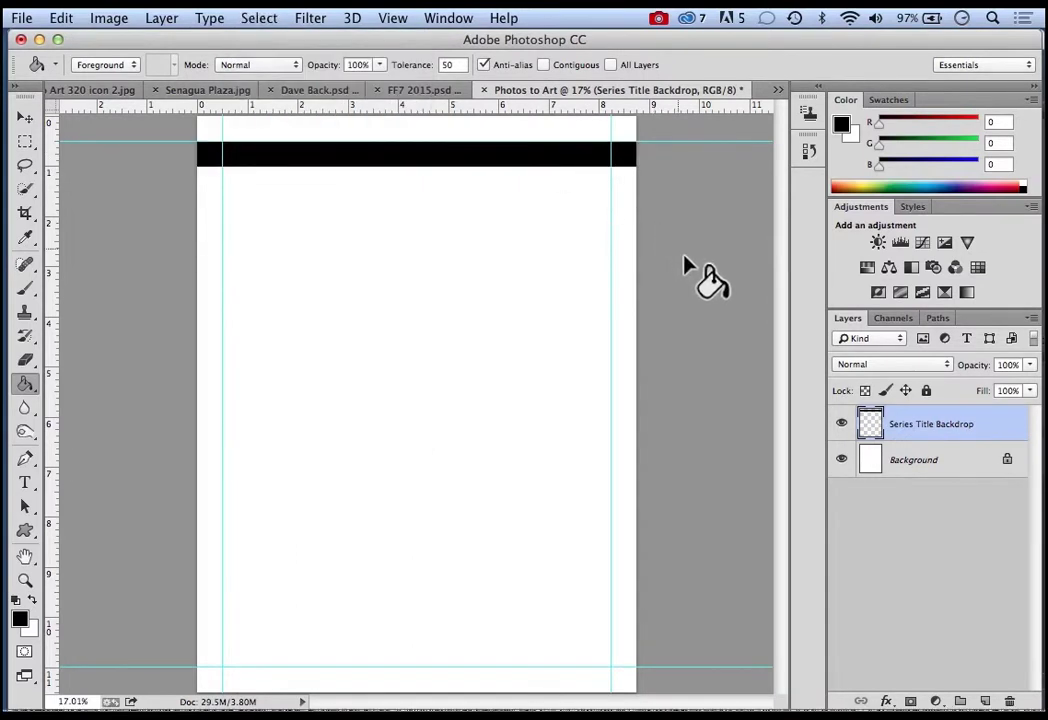
Hide the Background layer and add a new layer on top named "Main Title Backdrop"
{"action": "left_click", "coordinate": [842, 460]}
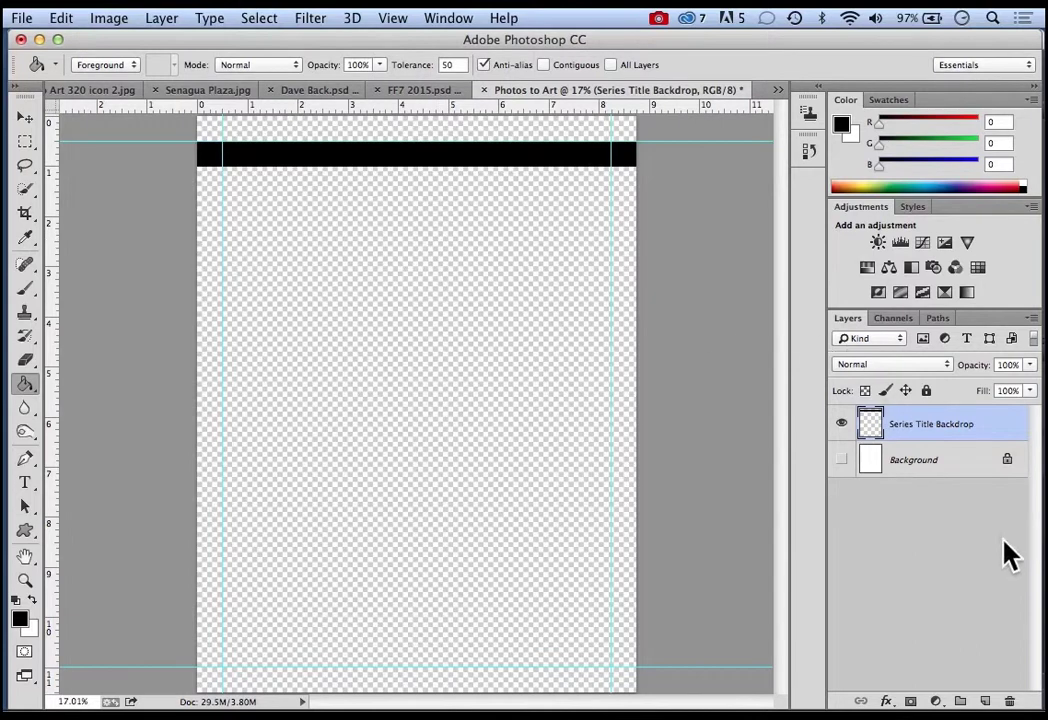
{"action": "left_click", "coordinate": [985, 703]}
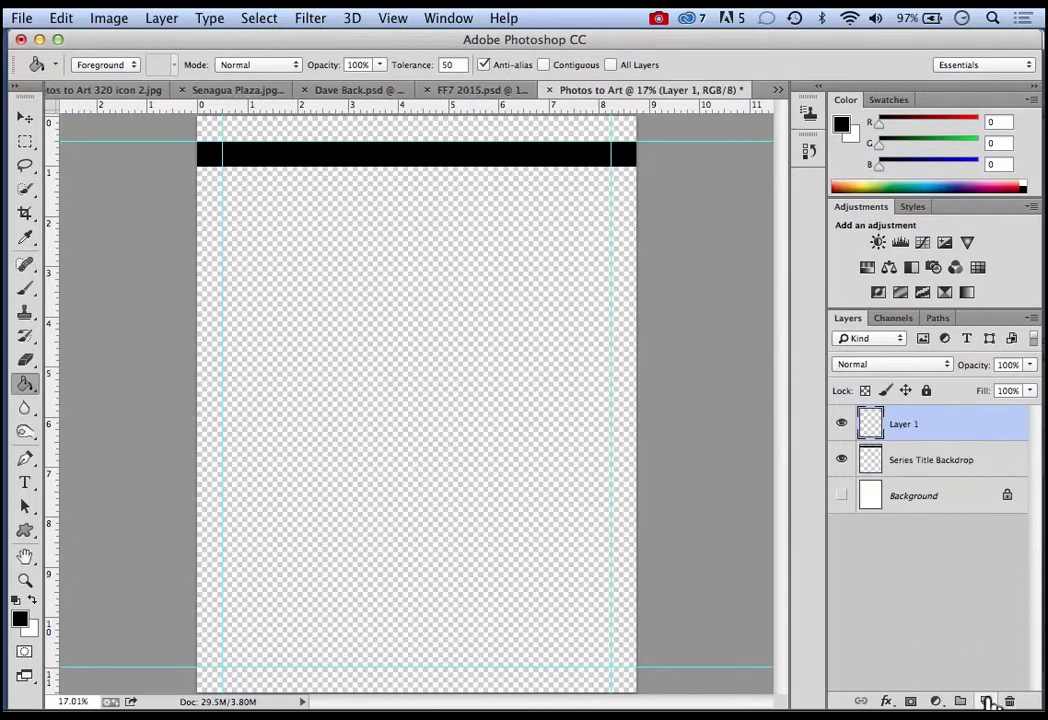
{"action": "double_click", "coordinate": [898, 426]}
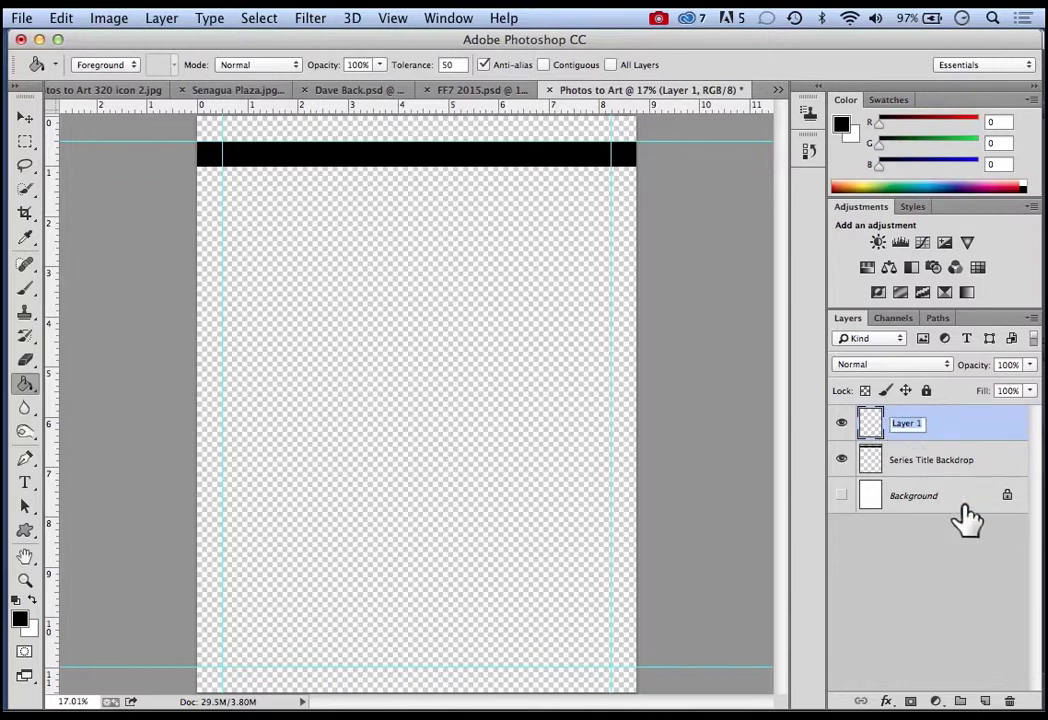
{"action": "type", "text": "Main Title Backdrop"}
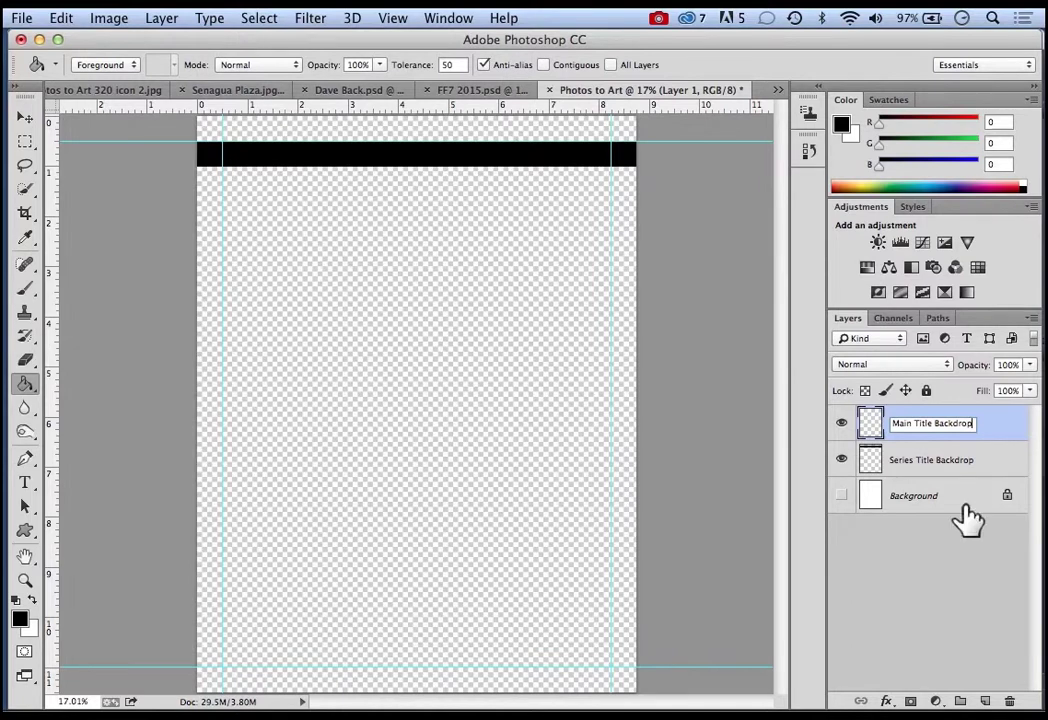
{"action": "key", "text": "Return"}
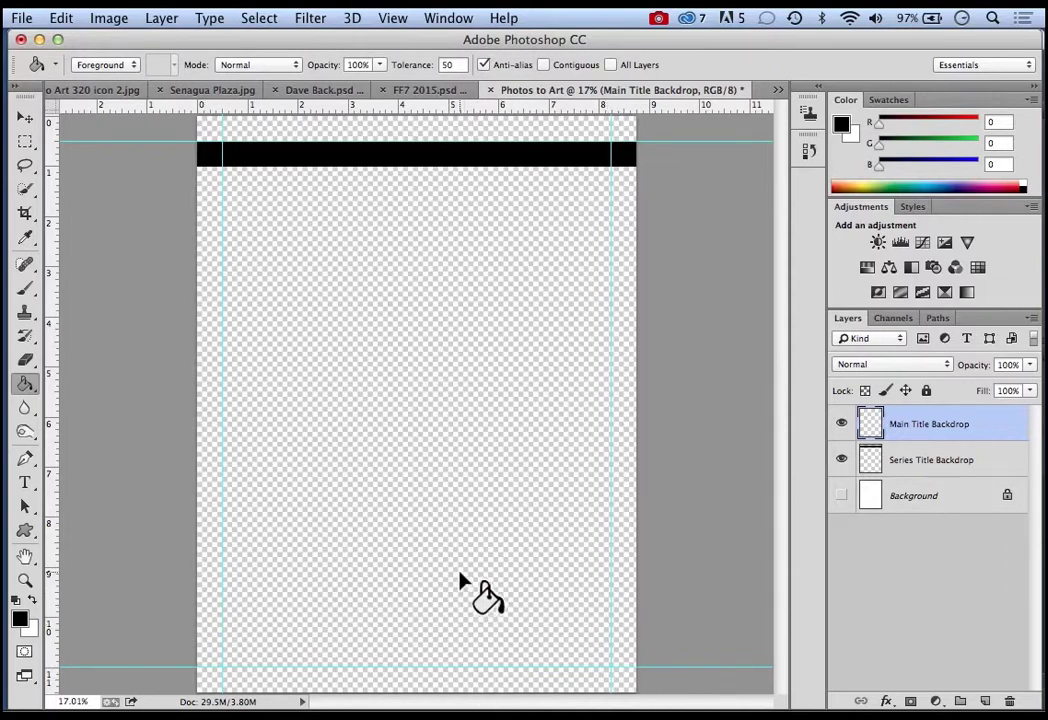
{"action": "left_click", "coordinate": [24, 119]}
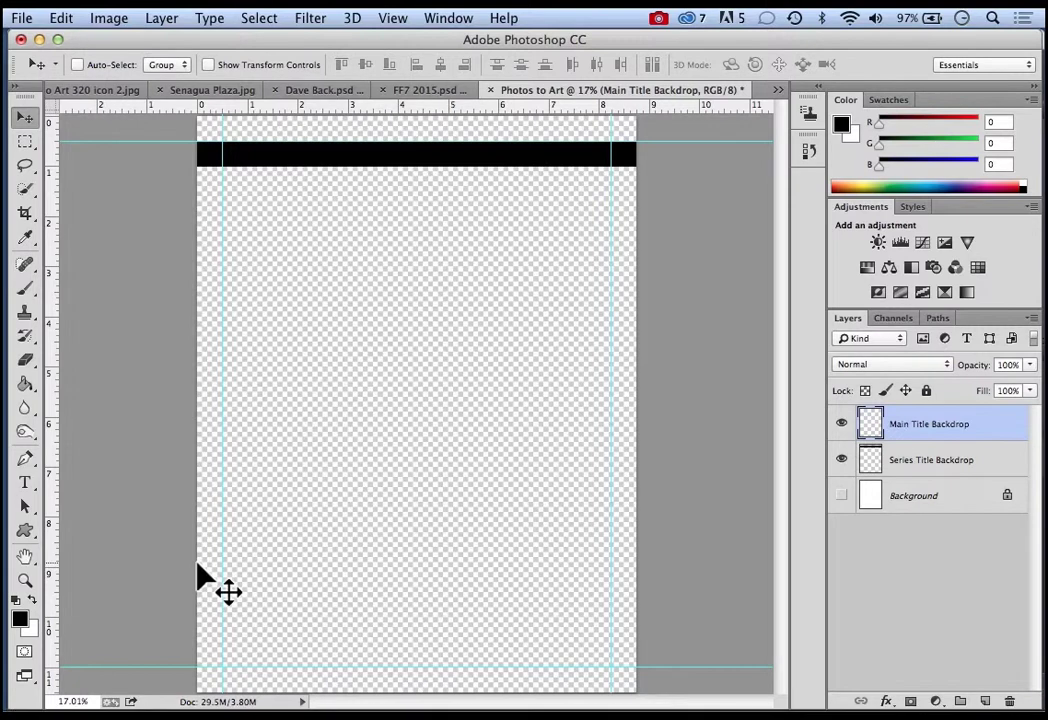
{"action": "left_click", "coordinate": [26, 143]}
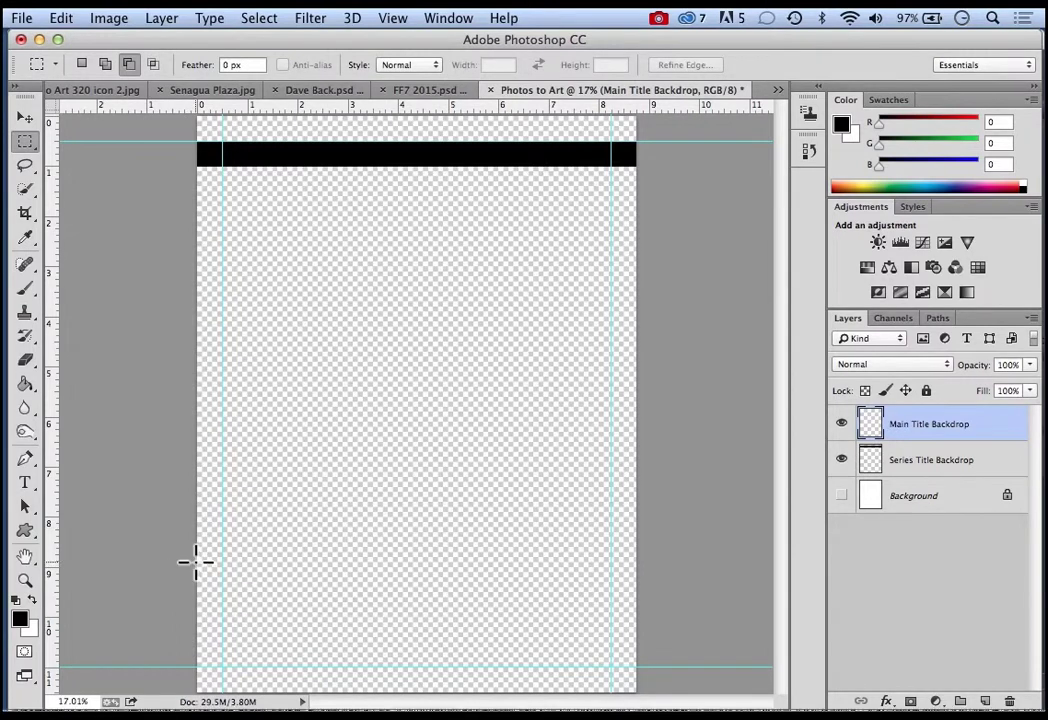
{"action": "left_click_drag", "start_coordinate": [196, 562], "coordinate": [650, 699]}
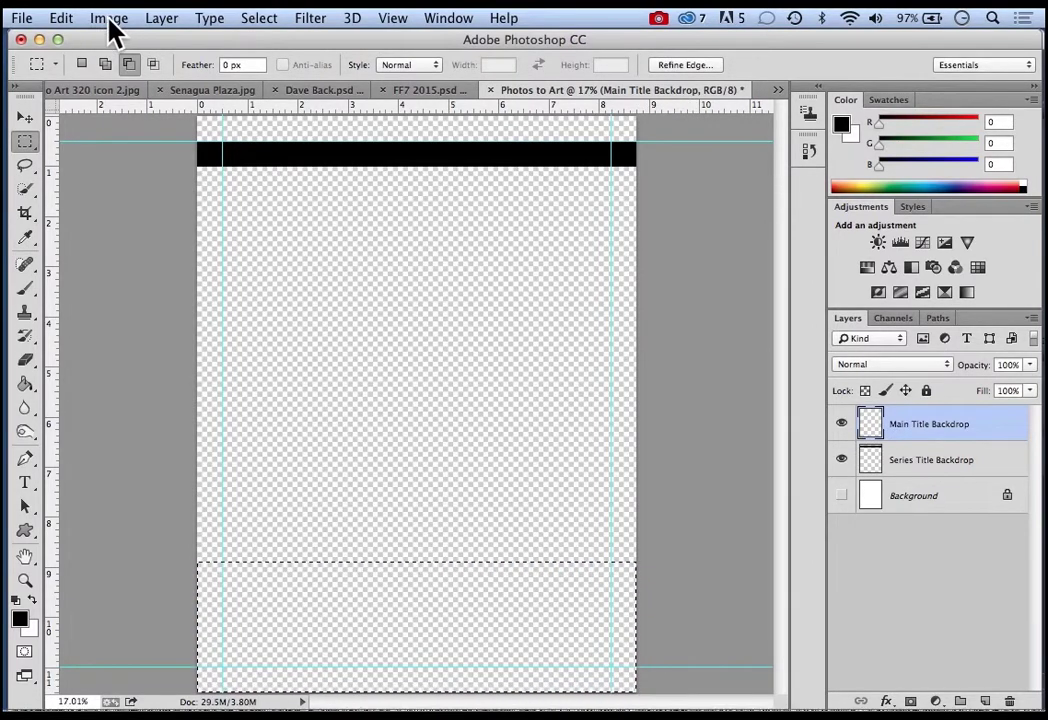
{"action": "left_click", "coordinate": [62, 18]}
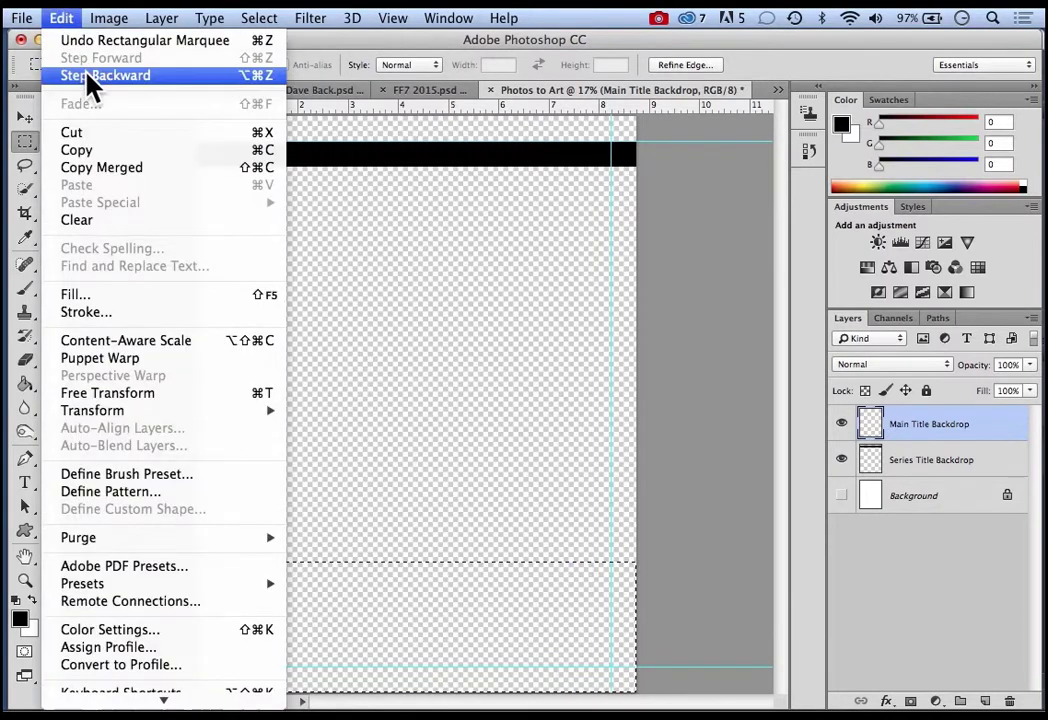
{"action": "left_click", "coordinate": [70, 74]}
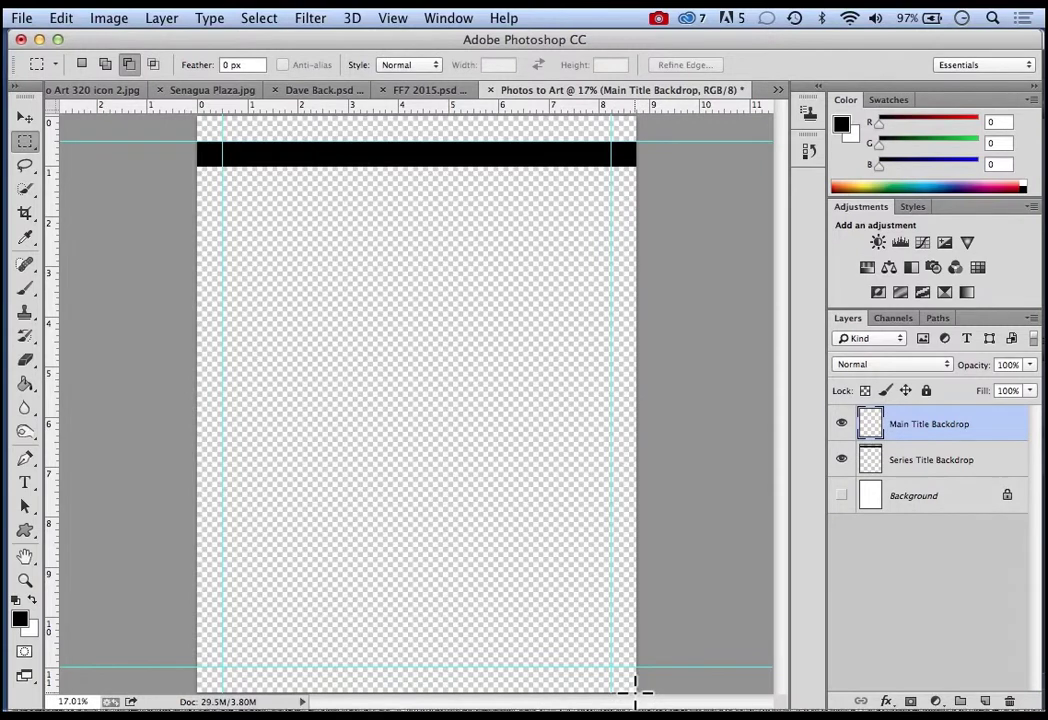
Make a rectangular selection about 8.75 by 2.6 inches across the full width of the page's bottom edge
{"action": "left_click_drag", "start_coordinate": [630, 681], "coordinate": [187, 563]}
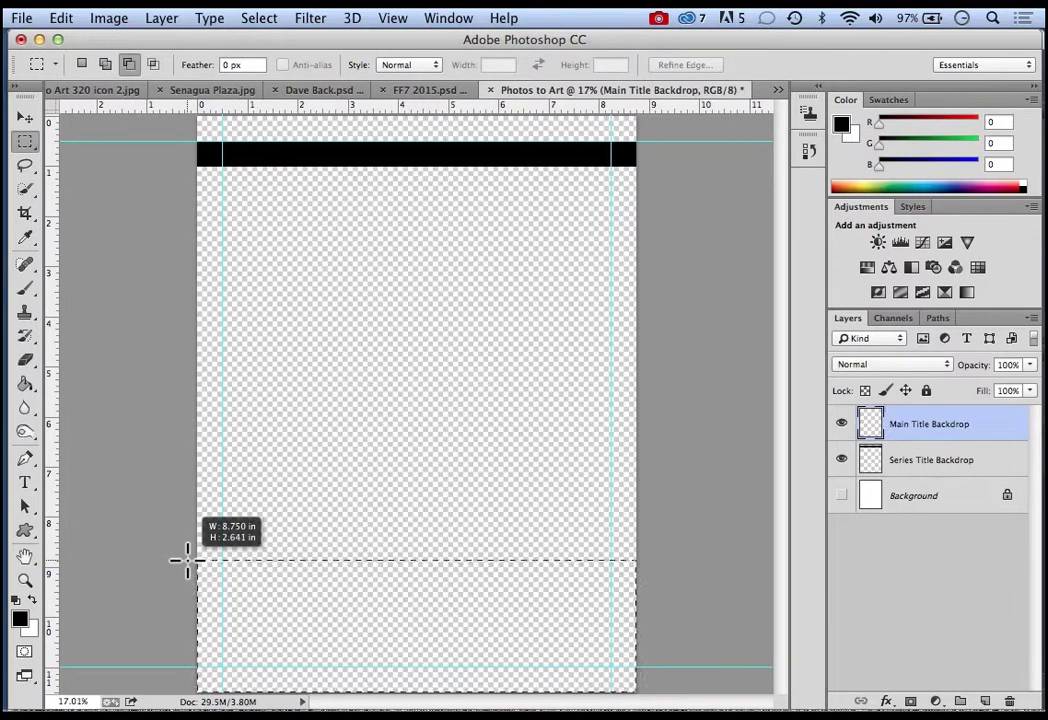
{"action": "left_click_drag", "start_coordinate": [187, 562], "coordinate": [187, 562]}
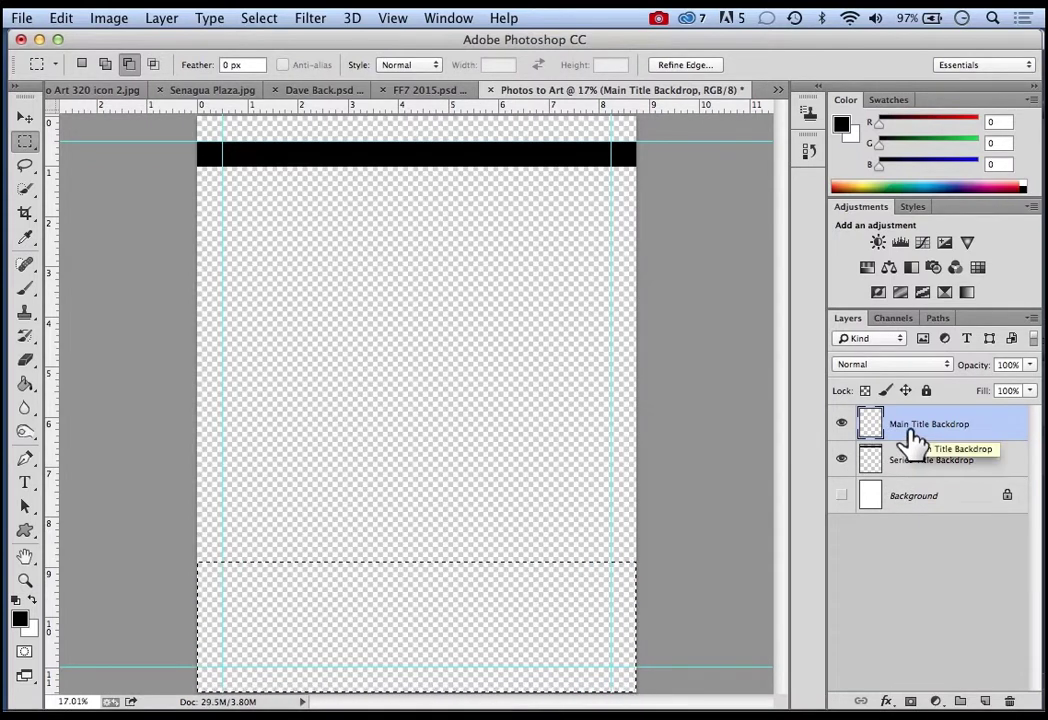
Hide the Main Title Backdrop and Series Title Backdrop layers, show the Background layer and make it the active layer
{"action": "left_click", "coordinate": [842, 496]}
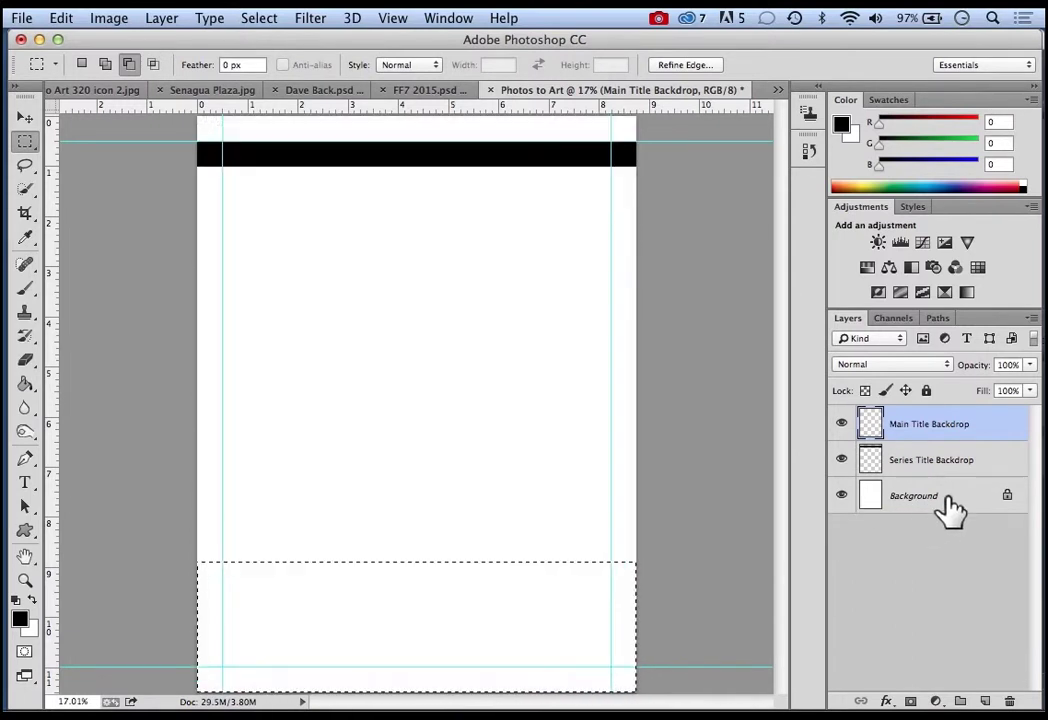
{"action": "left_click", "coordinate": [945, 512]}
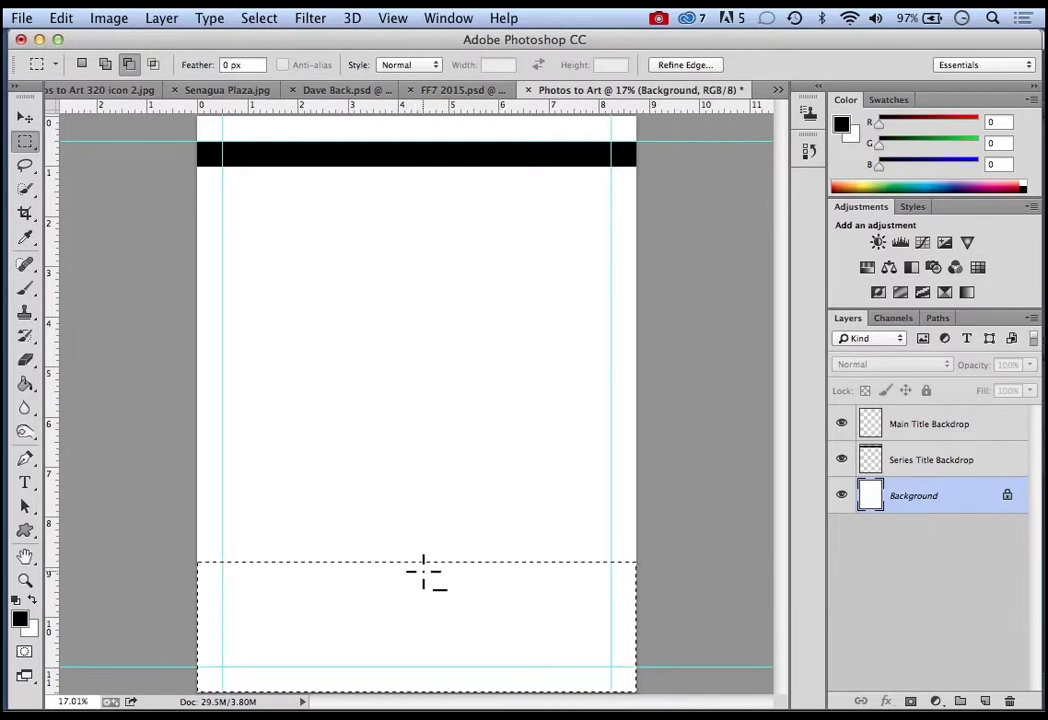
{"action": "left_click", "coordinate": [991, 474]}
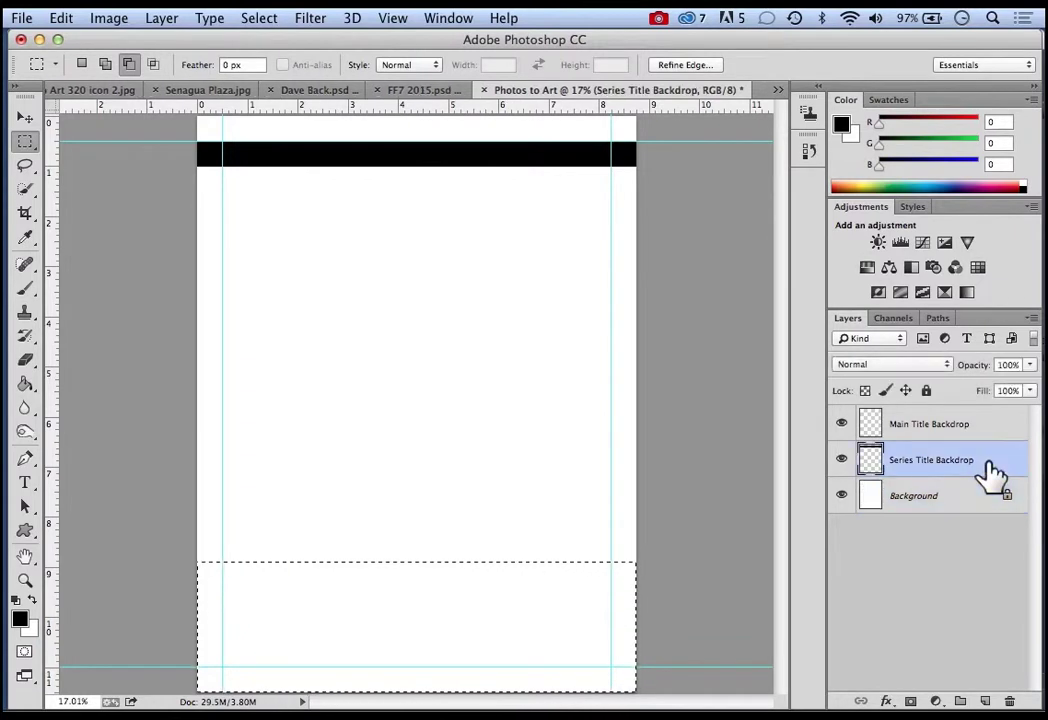
{"action": "left_click", "coordinate": [842, 496]}
{"action": "left_click", "coordinate": [842, 424]}
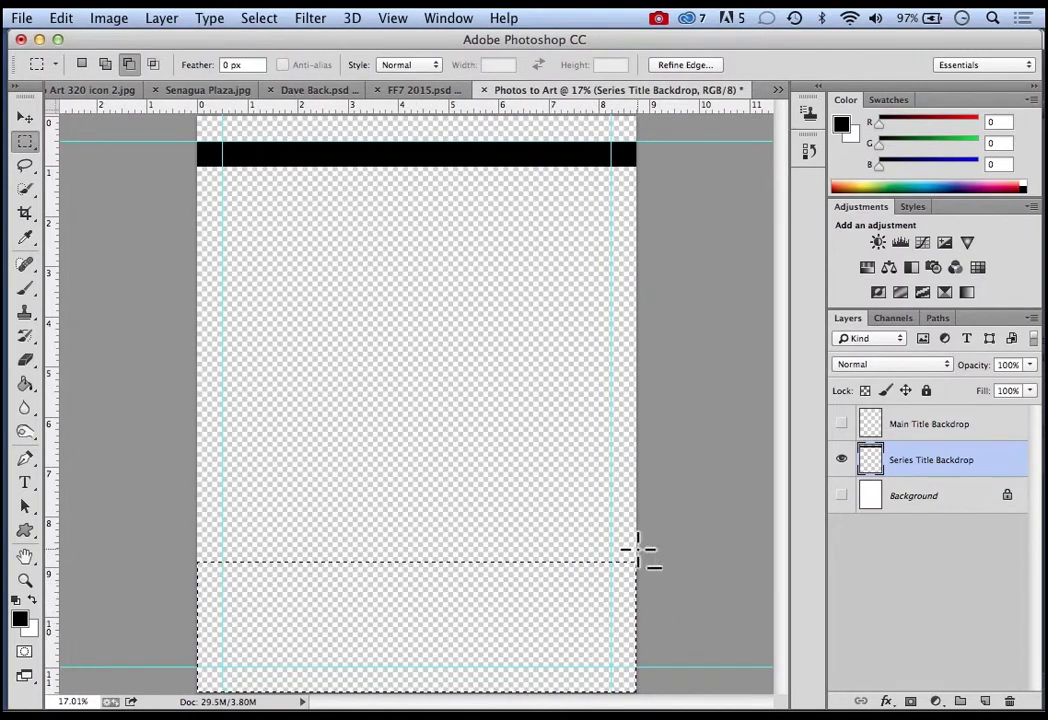
{"action": "left_click", "coordinate": [842, 460]}
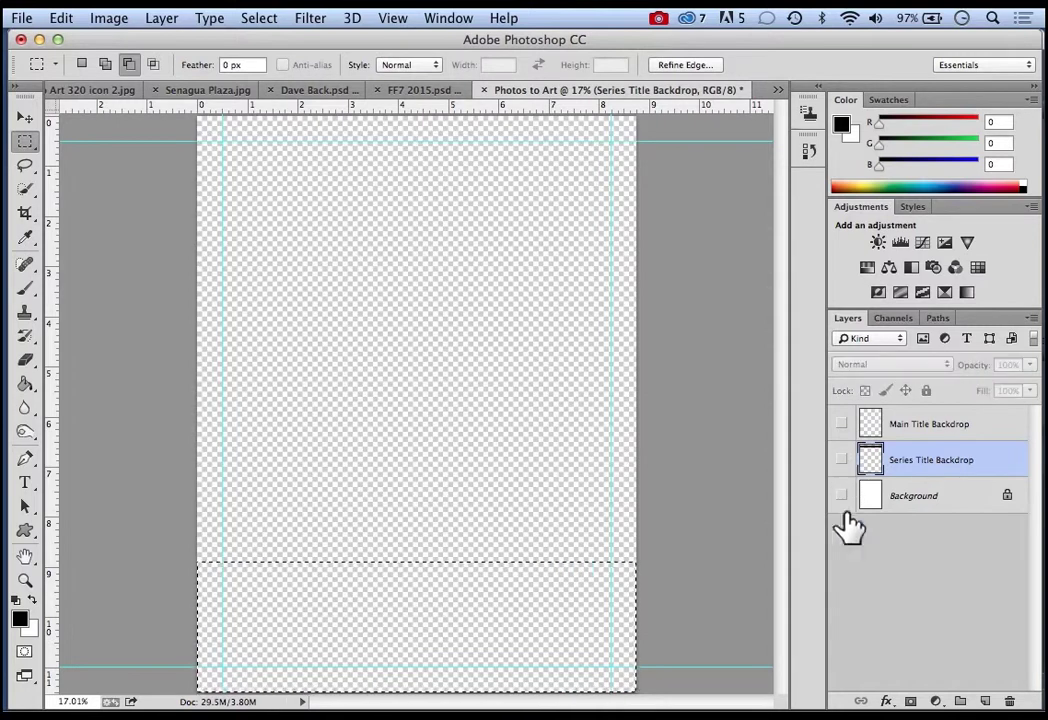
{"action": "left_click", "coordinate": [842, 496]}
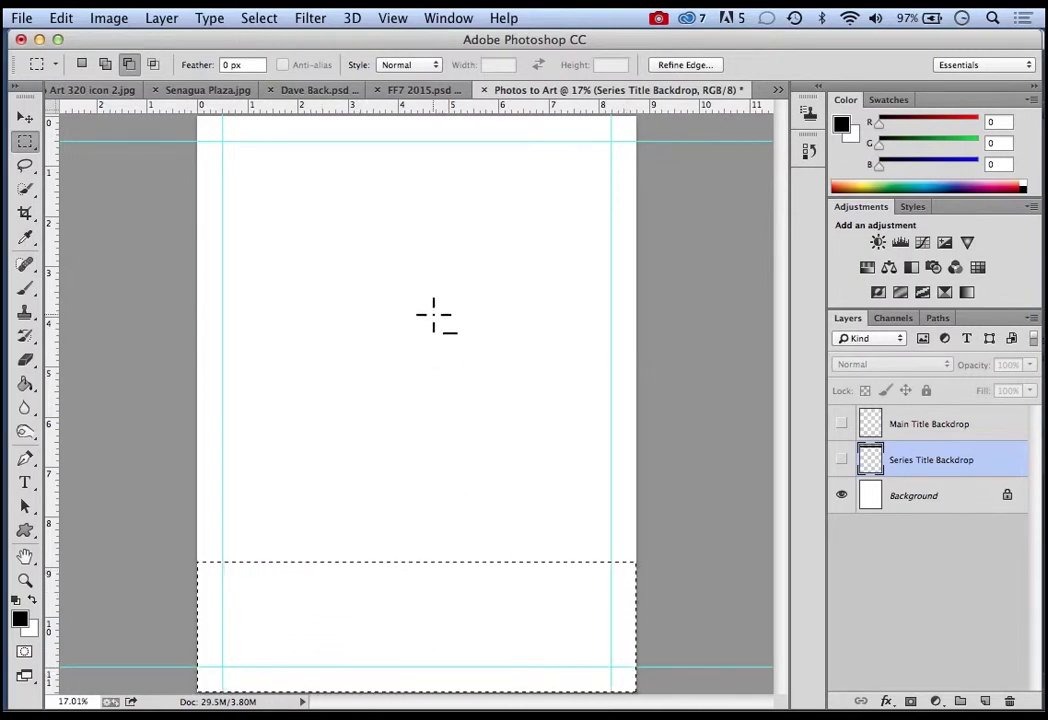
{"action": "left_click", "coordinate": [955, 497]}
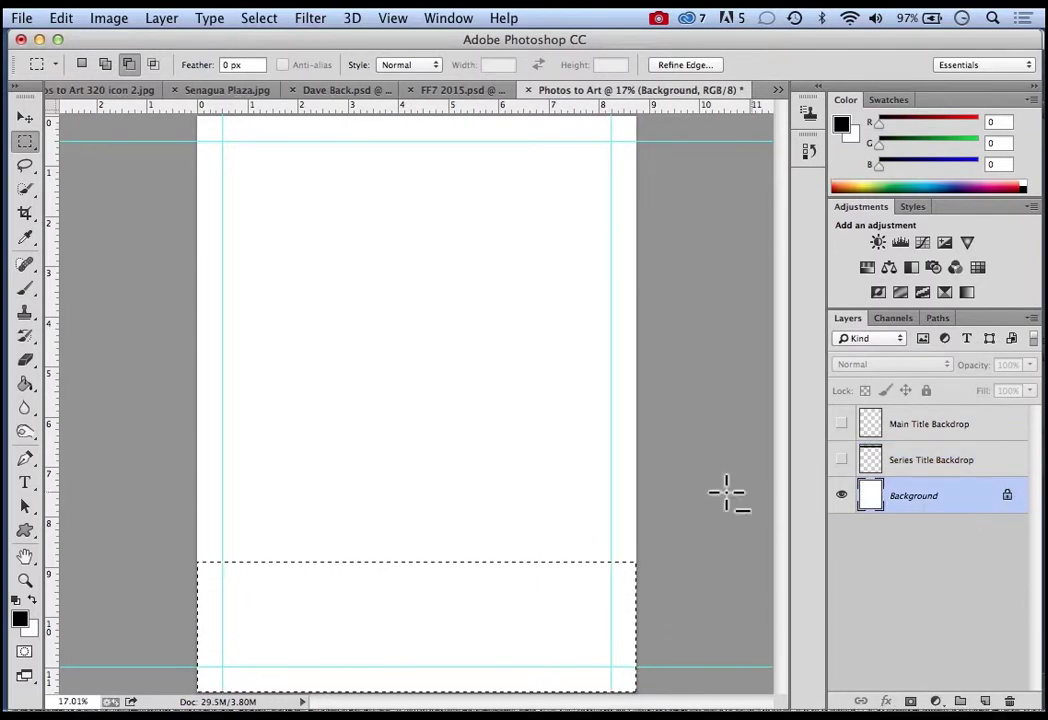
Create a new layer from the selected bottom area of the Background layer, and hide the Background layer
{"action": "left_click", "coordinate": [162, 22]}
{"action": "mouse_move", "coordinate": [168, 42]}
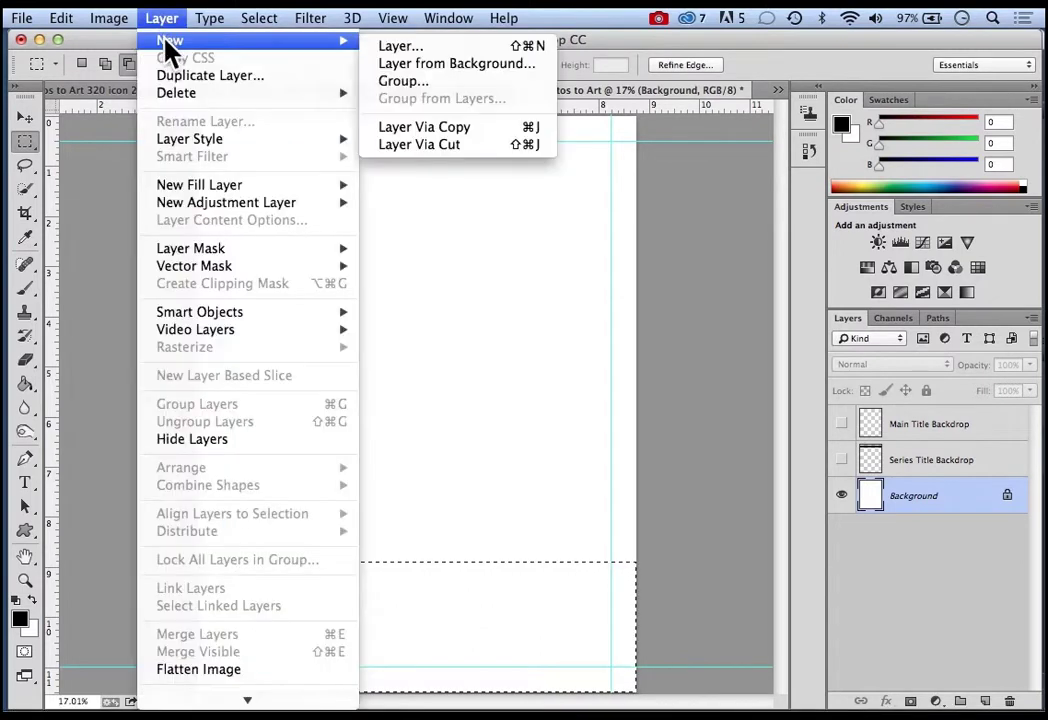
{"action": "left_click", "coordinate": [448, 138]}
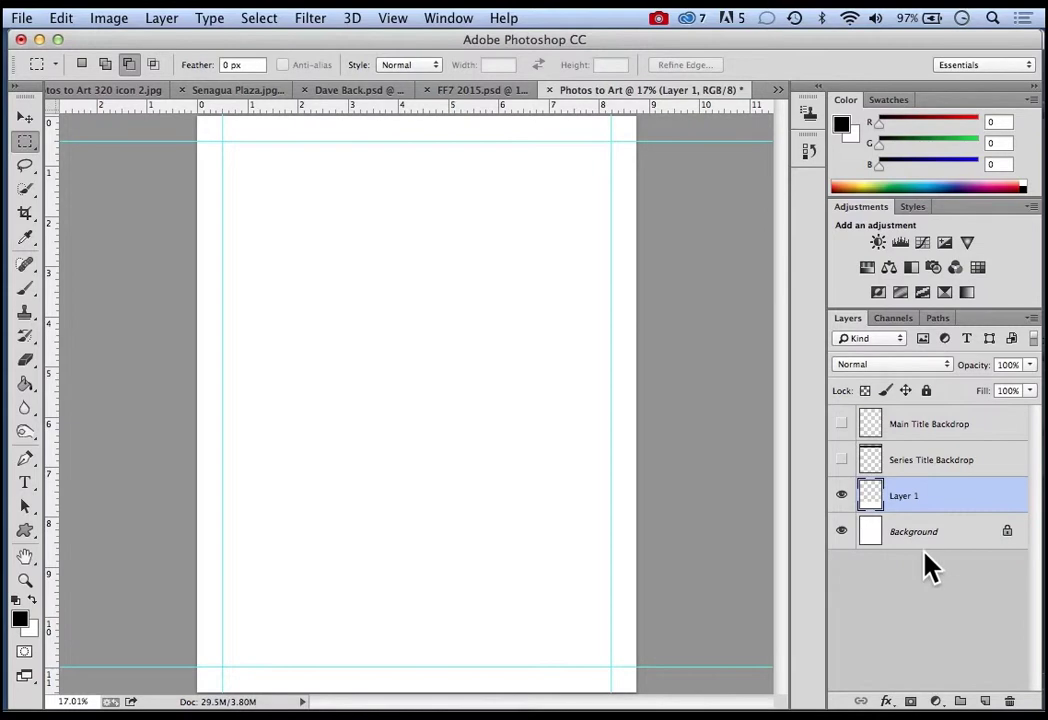
{"action": "left_click", "coordinate": [841, 531]}
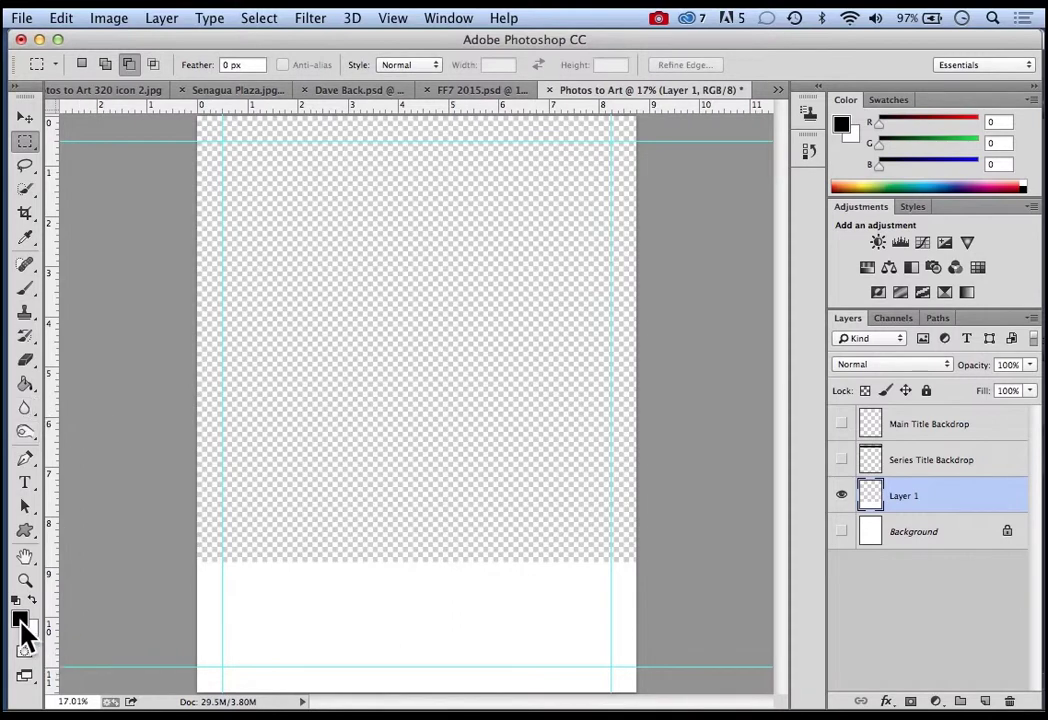
Fill the white strip at the bottom of Layer 1 with black and delete the empty Main Title Backdrop layer
{"action": "left_click", "coordinate": [24, 384]}
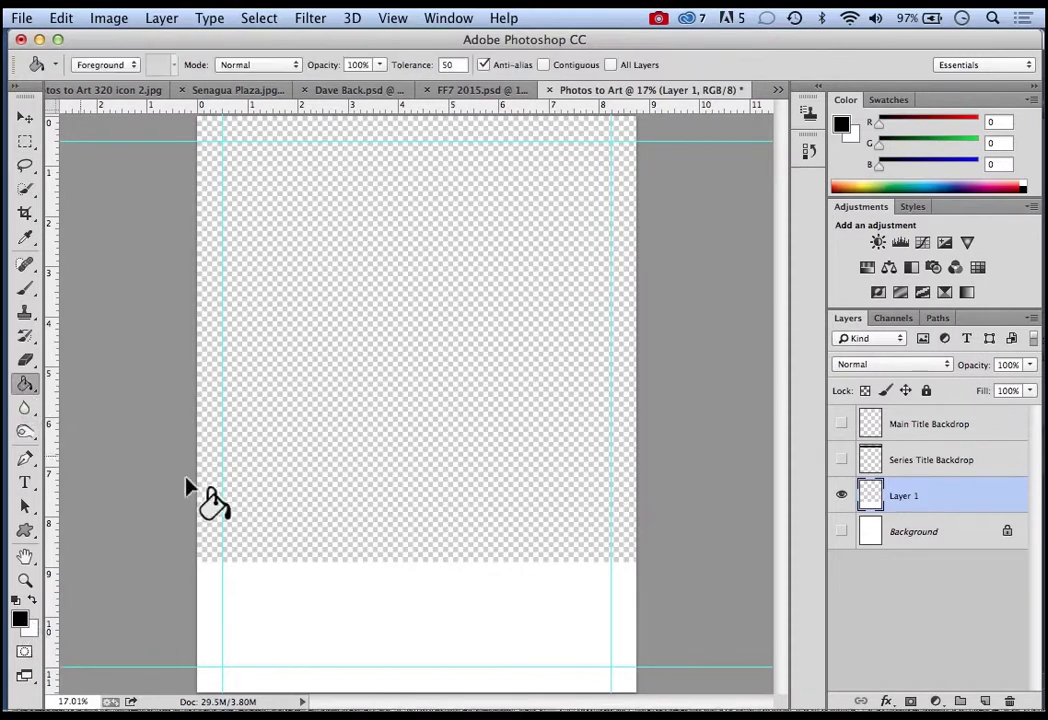
{"action": "left_click", "coordinate": [578, 627]}
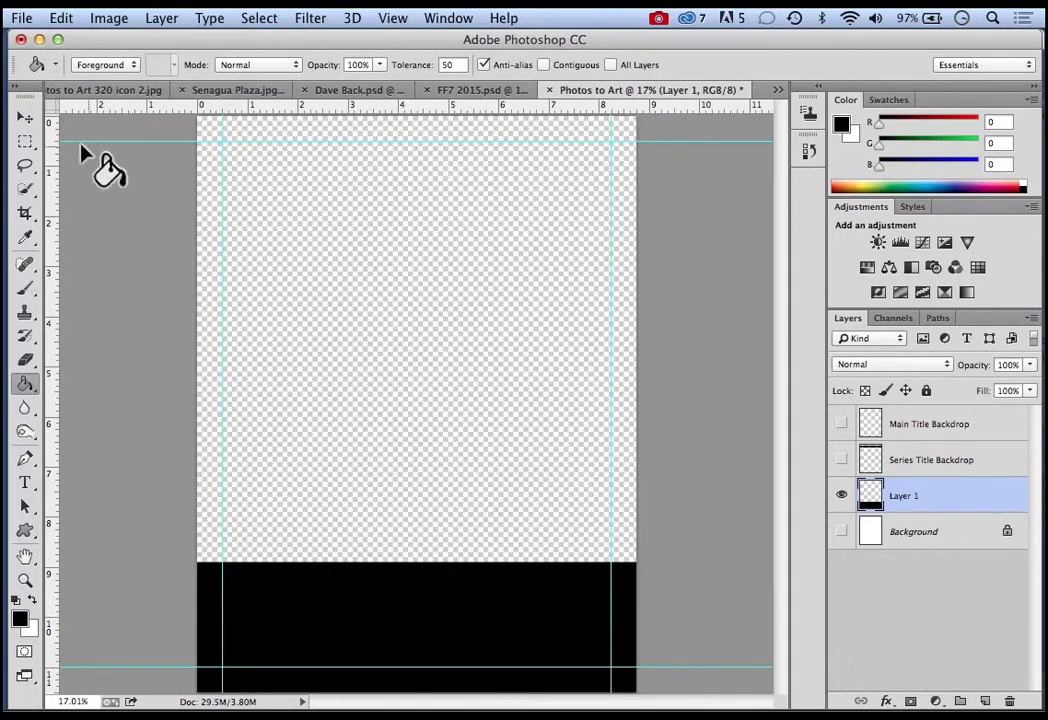
{"action": "left_click", "coordinate": [25, 120]}
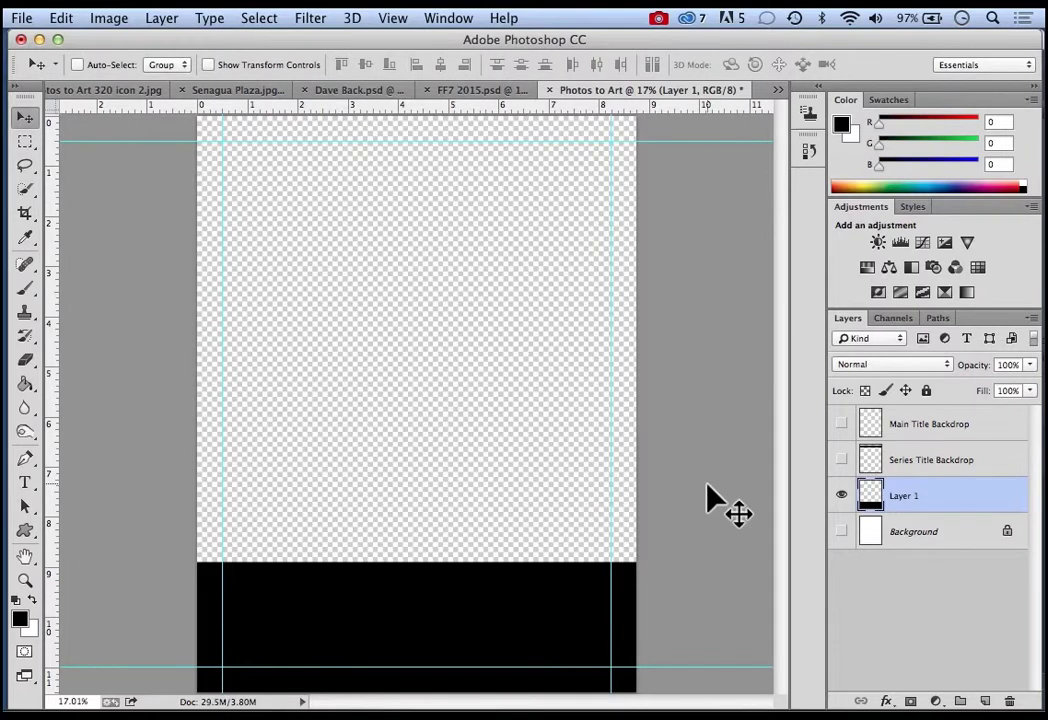
{"action": "left_click", "coordinate": [991, 437]}
{"action": "left_click_drag", "start_coordinate": [993, 437], "coordinate": [1010, 701]}
Rename Layer 1 as "Main Title Backdrop" and show the Series Title Backdrop and Background layers
{"action": "left_click", "coordinate": [903, 476]}
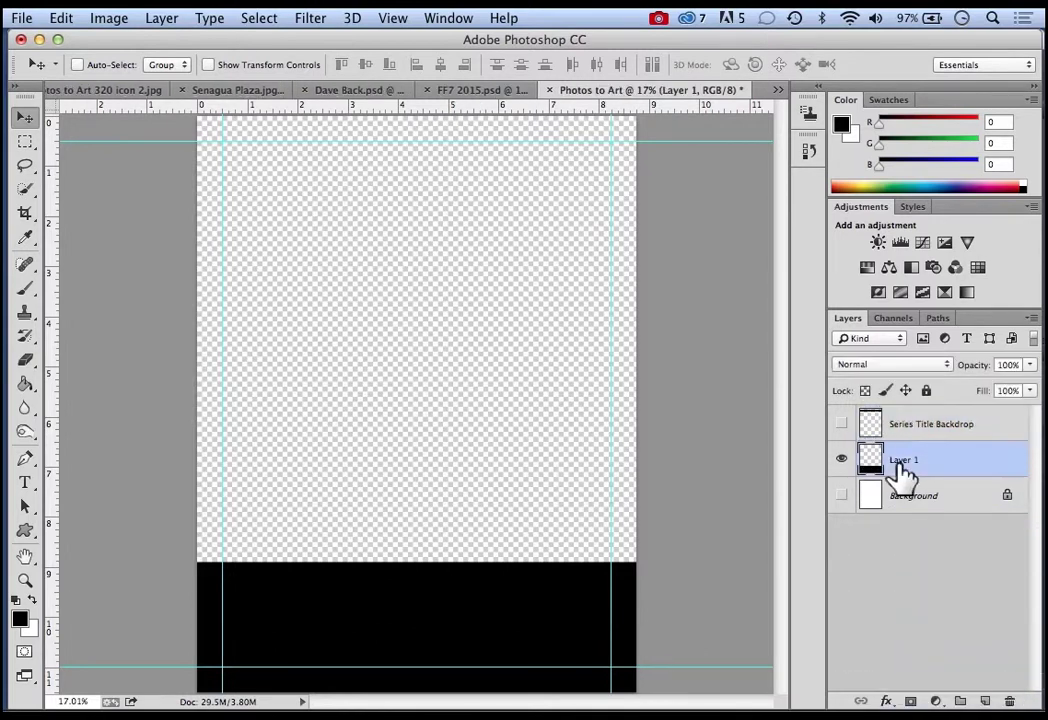
{"action": "double_click", "coordinate": [903, 462]}
{"action": "type", "text": "Main Title Backdrop"}
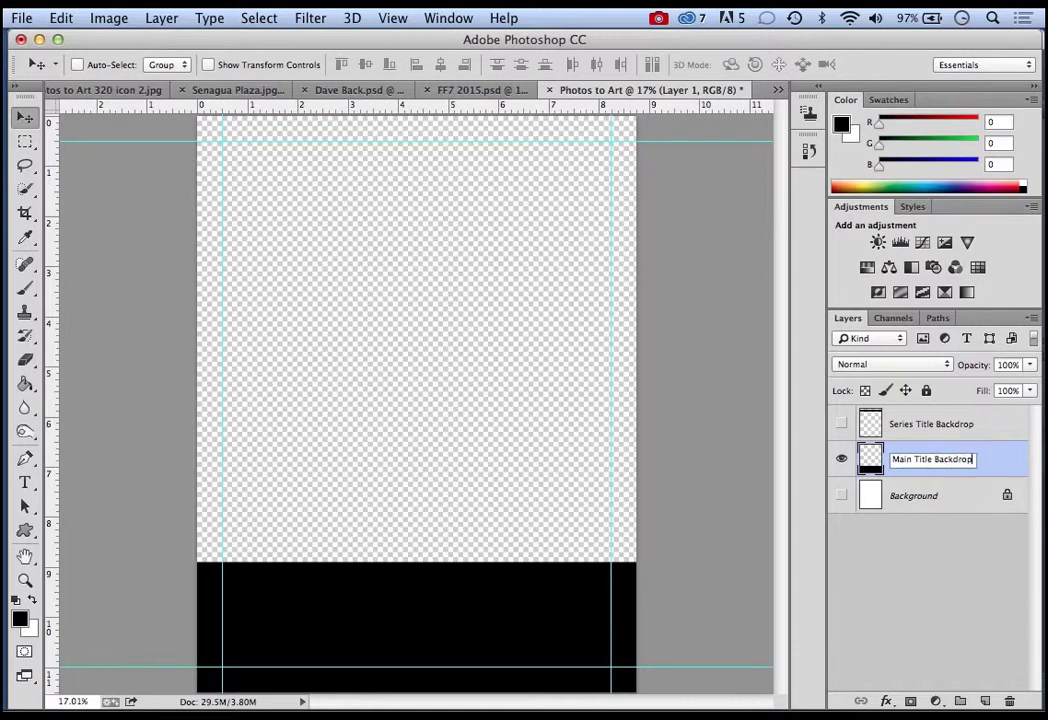
{"action": "key", "text": "Return"}
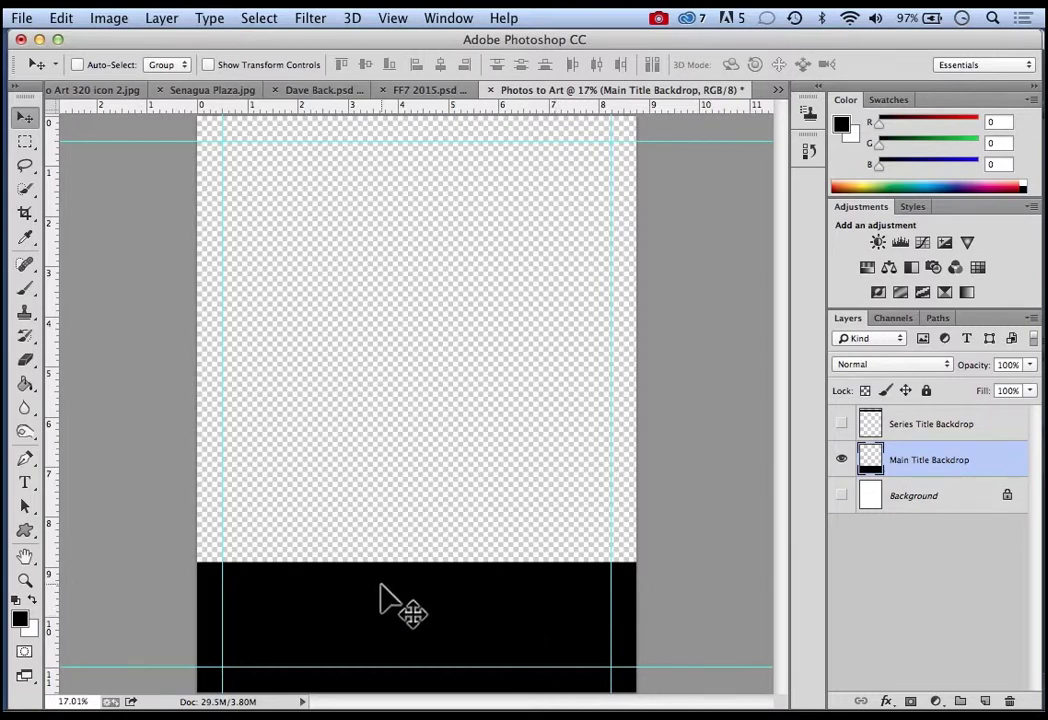
{"action": "left_click", "coordinate": [841, 424]}
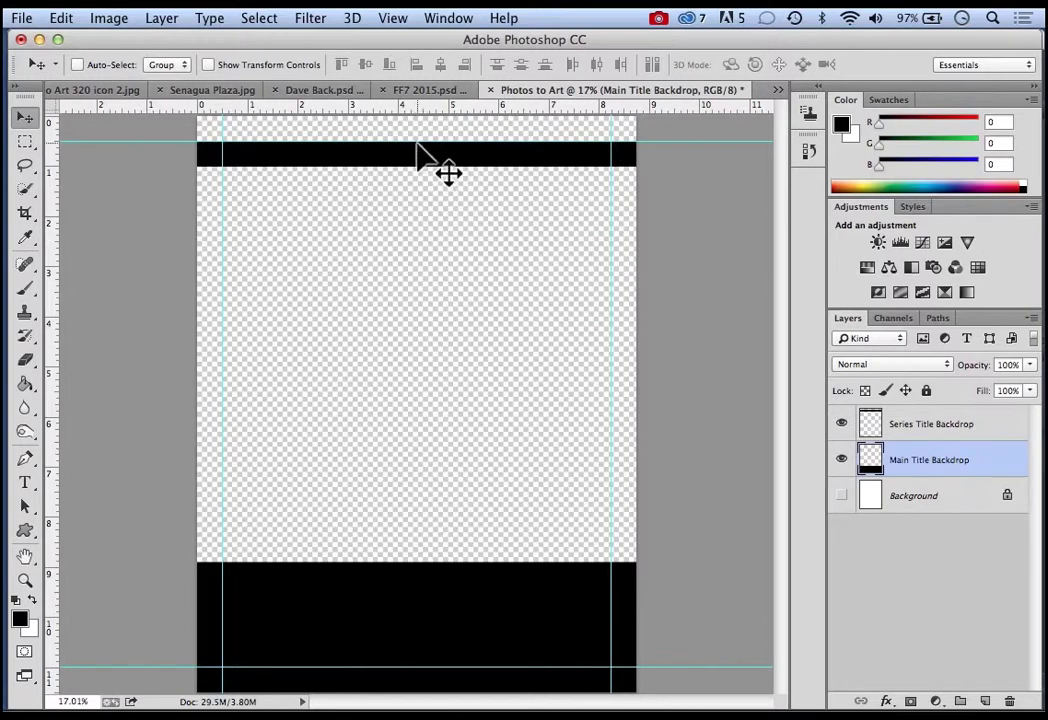
{"action": "left_click", "coordinate": [841, 495]}
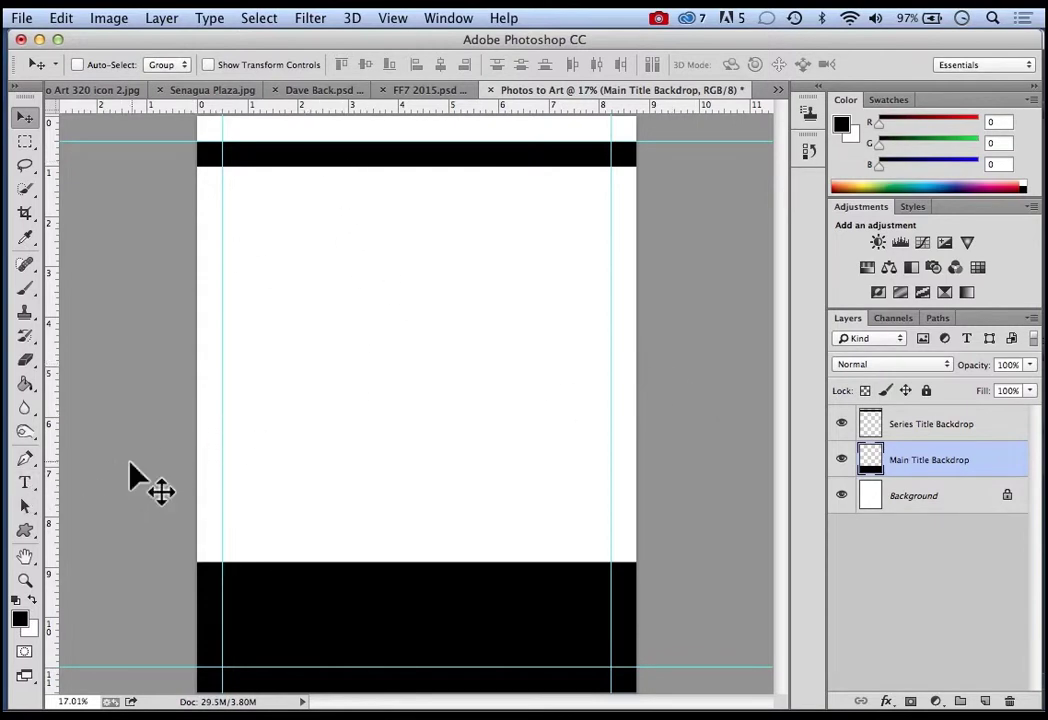
Enter "Quick Start Guidebooks" in Arial Regular, 18 pt, in a text box about 7.3 inches wide over the upper black band
{"action": "left_click", "coordinate": [24, 484]}
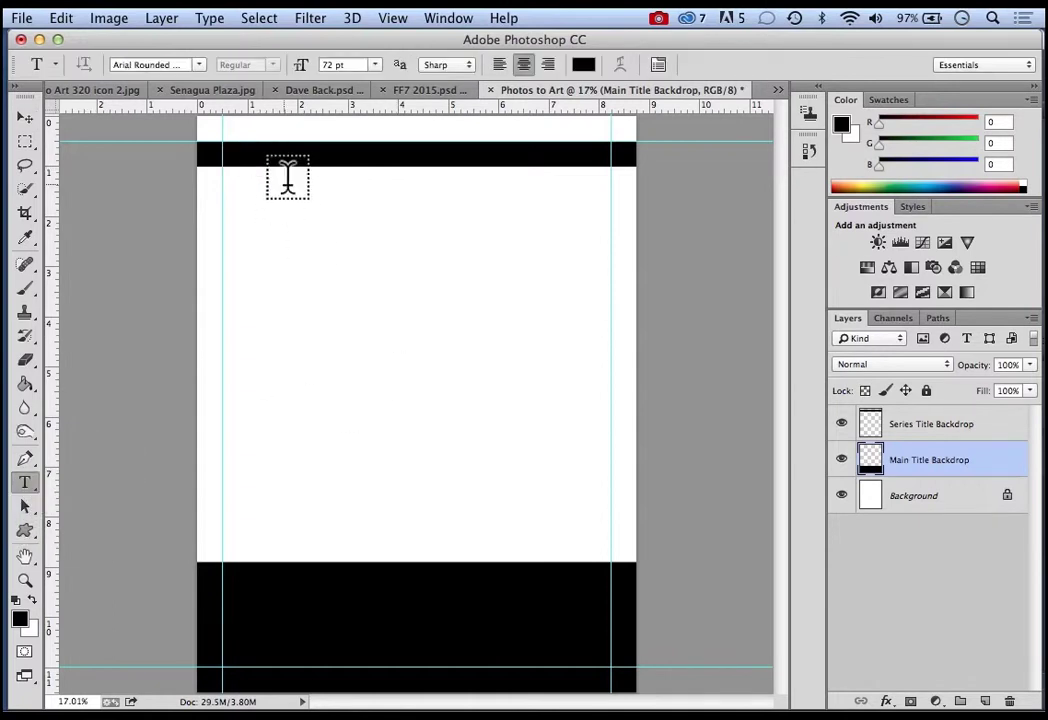
{"action": "left_click", "coordinate": [200, 66]}
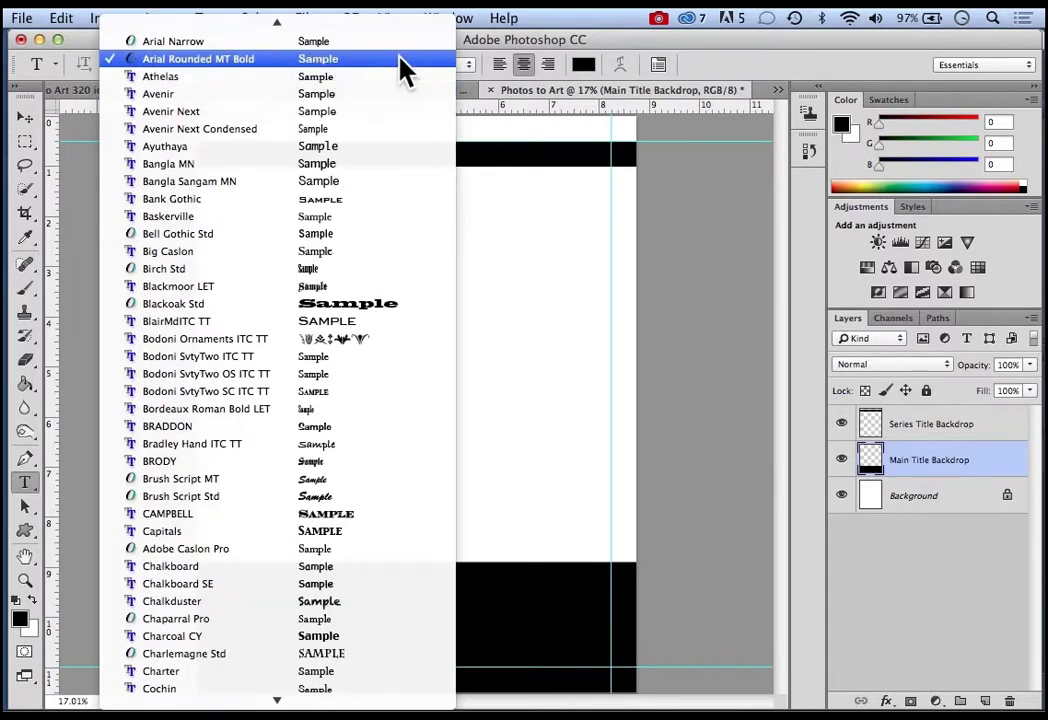
{"action": "mouse_move", "coordinate": [276, 24]}
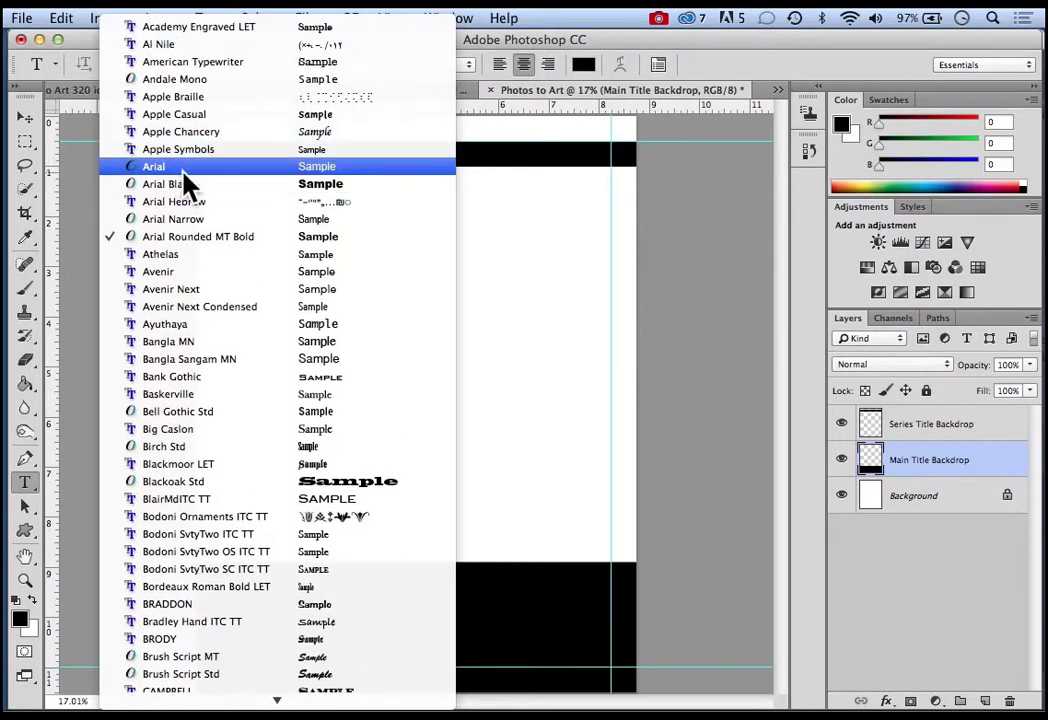
{"action": "left_click", "coordinate": [170, 167]}
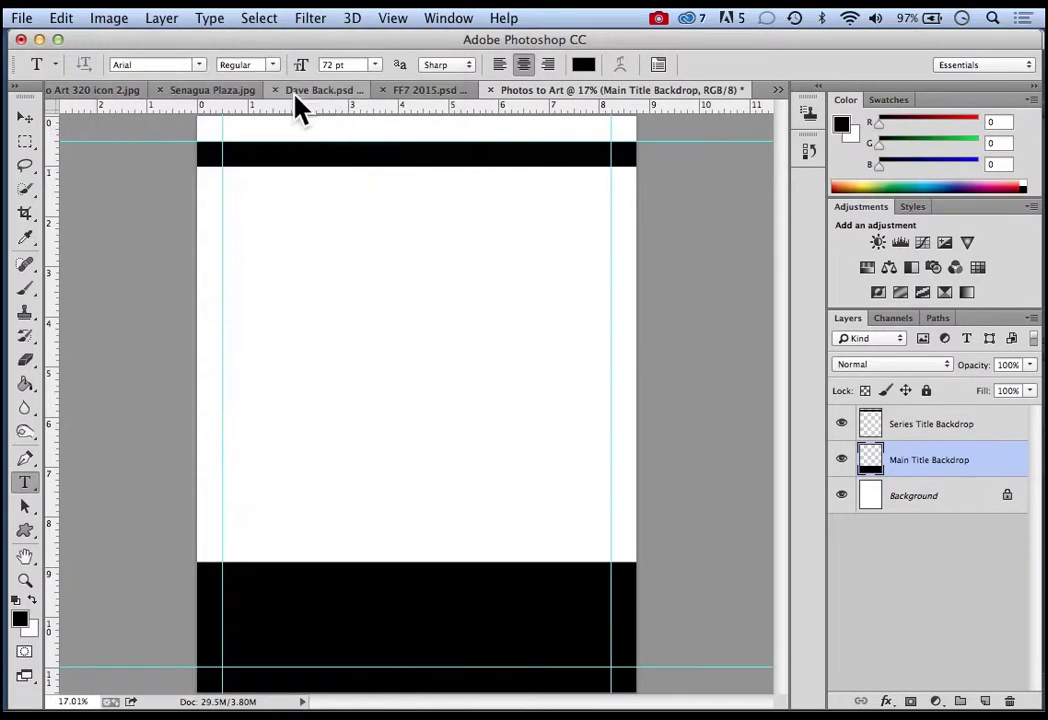
{"action": "left_click", "coordinate": [373, 64]}
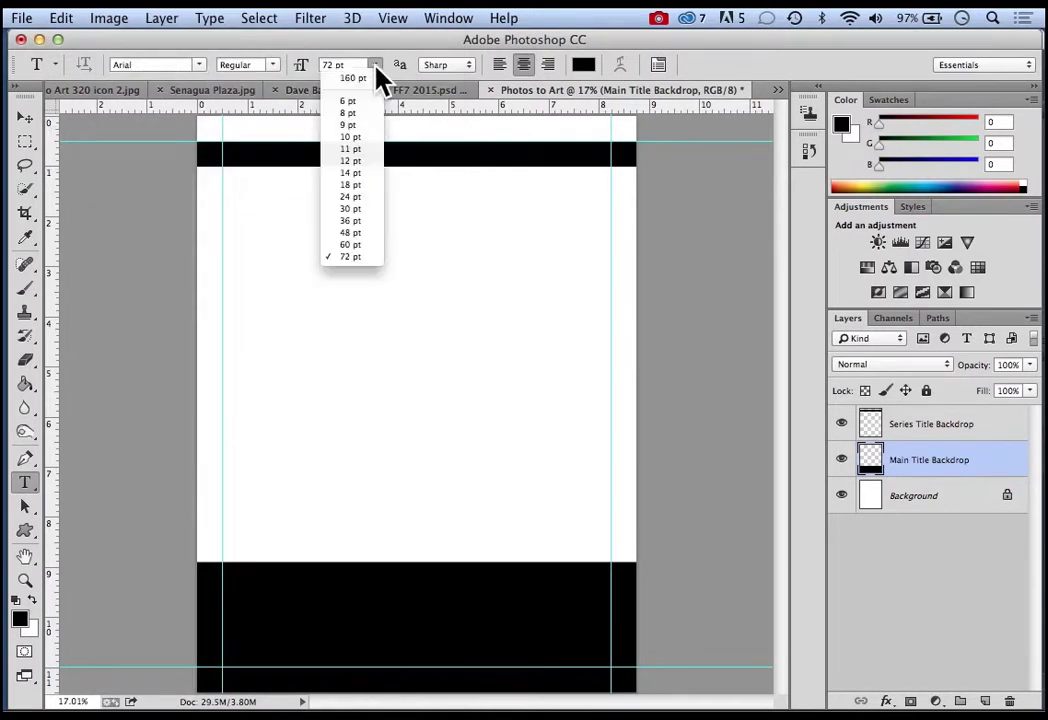
{"action": "left_click", "coordinate": [358, 185]}
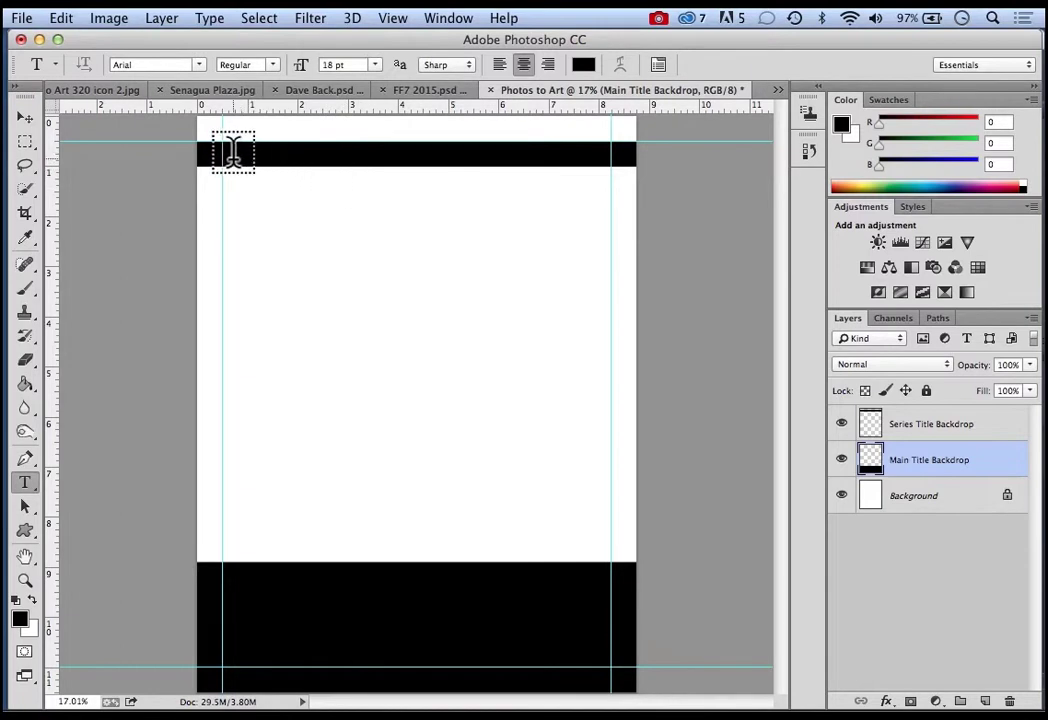
{"action": "left_click_drag", "start_coordinate": [234, 155], "coordinate": [603, 172]}
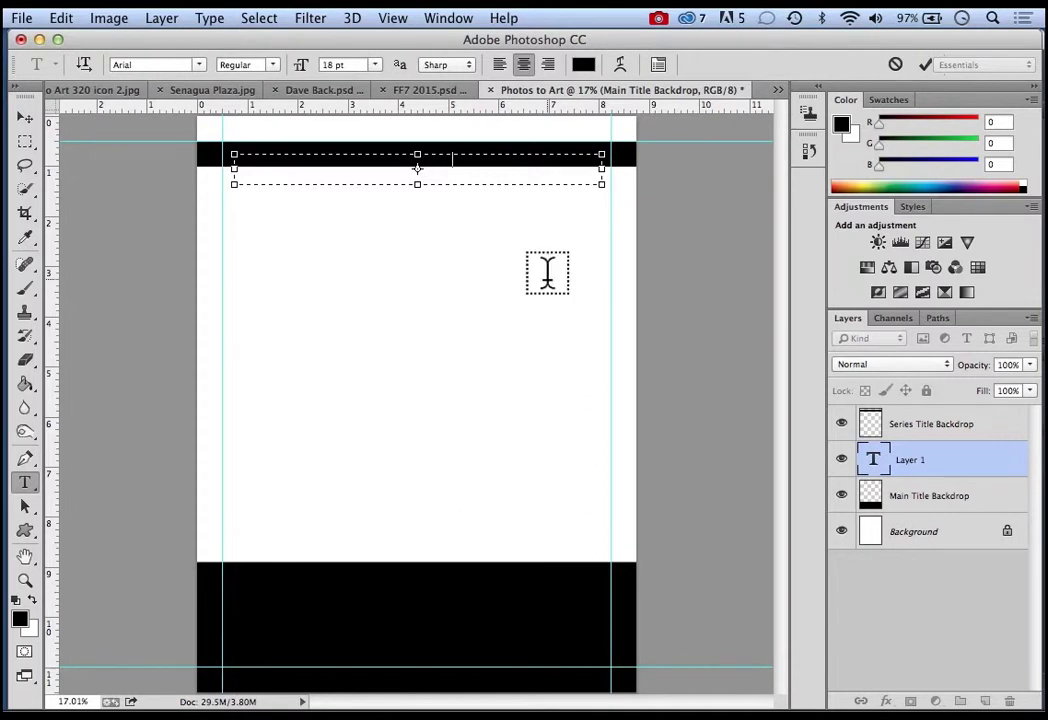
{"action": "type", "text": "ook Sers"}
Color the series title text white (ffffff) and move its layer above the Series Title Backdrop layer
{"action": "left_click_drag", "start_coordinate": [490, 160], "coordinate": [313, 158]}
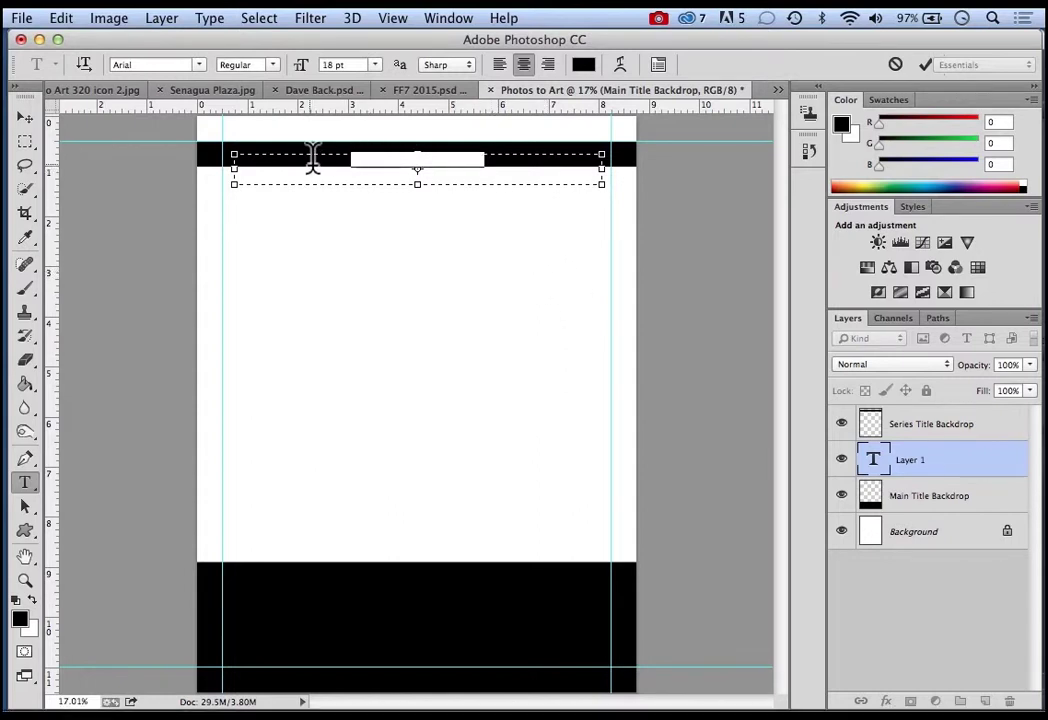
{"action": "left_click", "coordinate": [584, 65]}
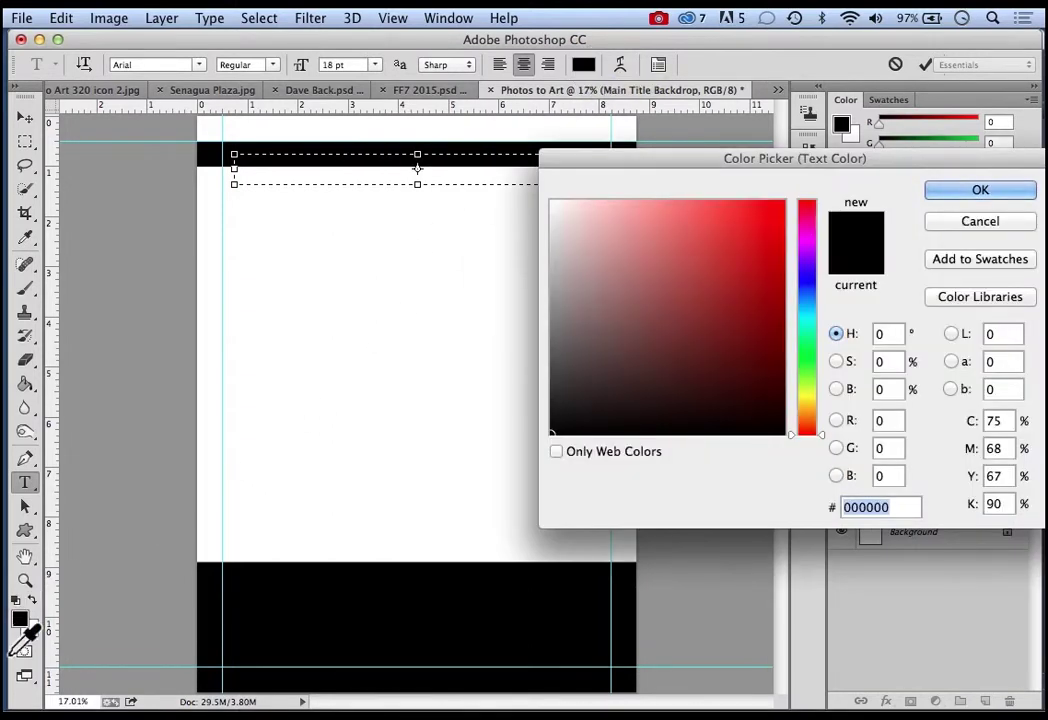
{"action": "left_click", "coordinate": [346, 447]}
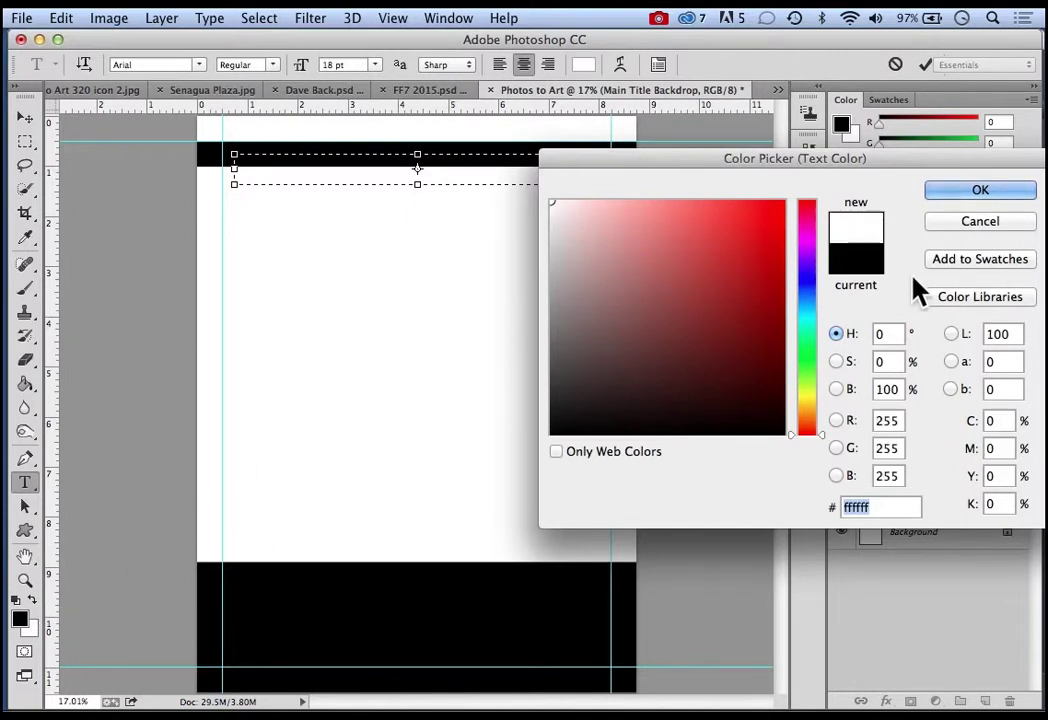
{"action": "left_click", "coordinate": [955, 196]}
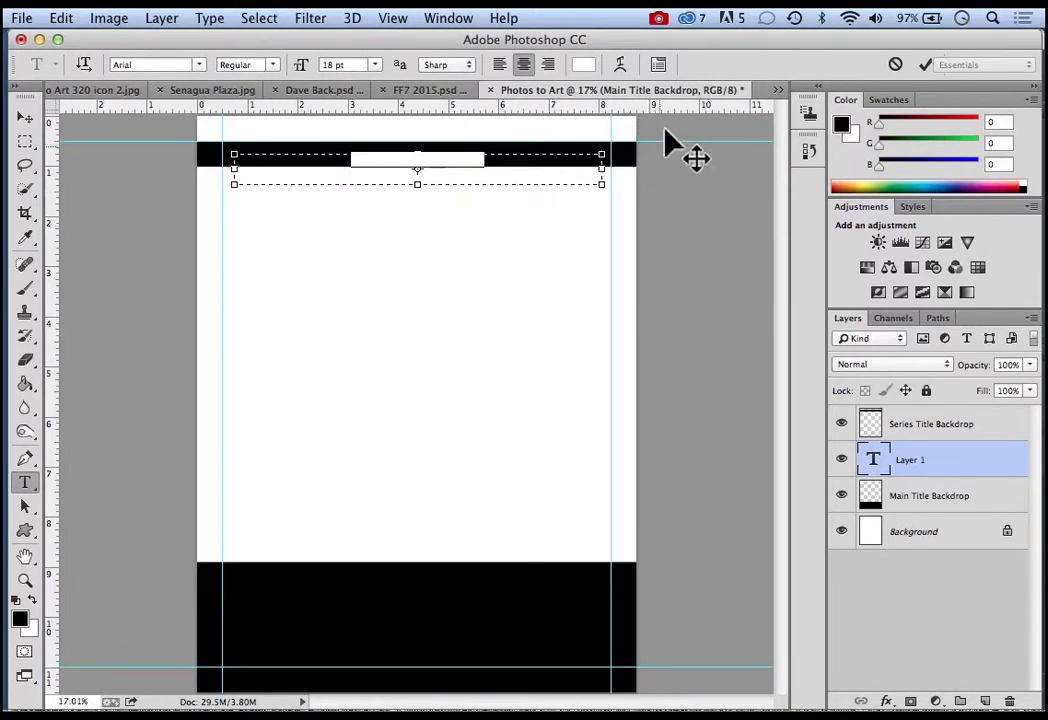
{"action": "left_click", "coordinate": [922, 65]}
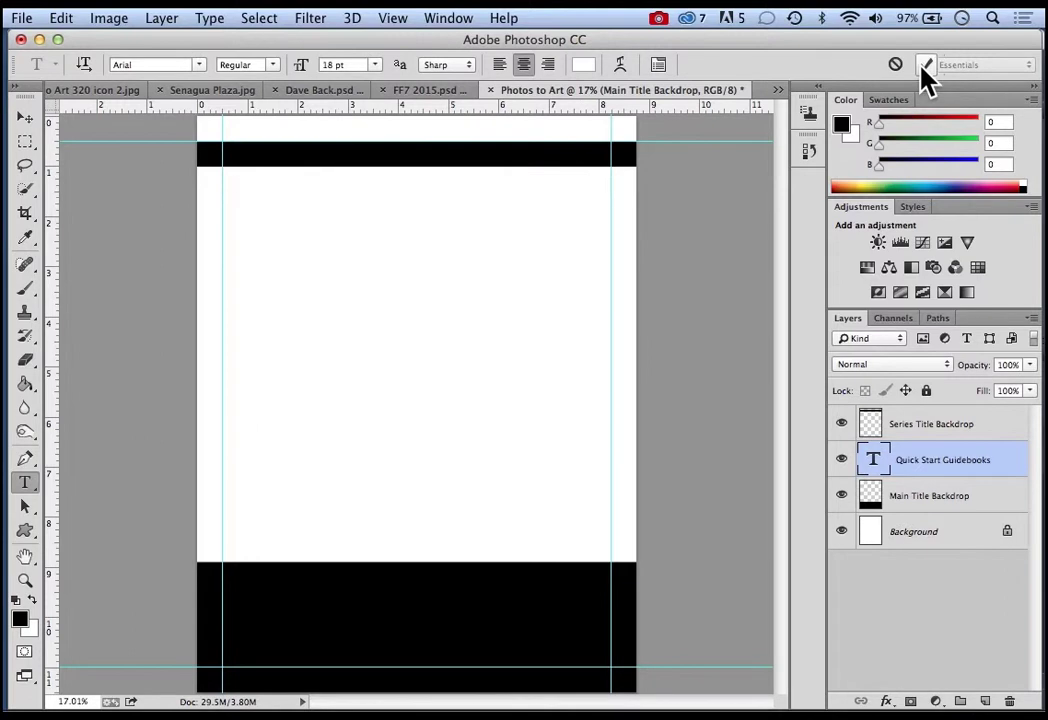
{"action": "left_click", "coordinate": [25, 118]}
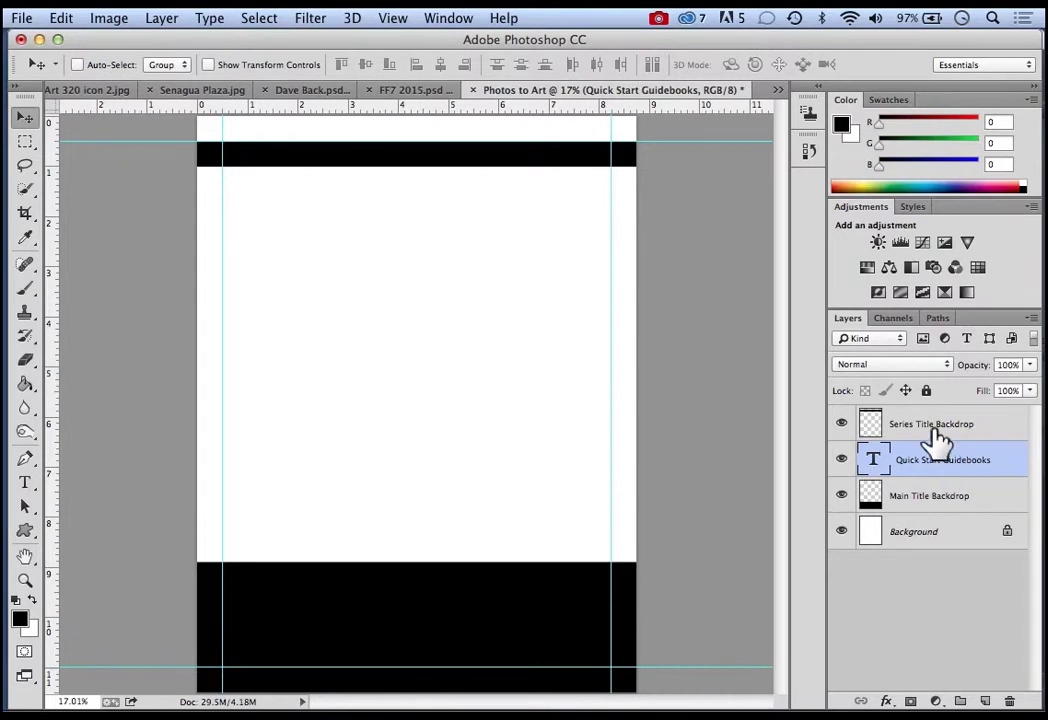
{"action": "left_click_drag", "start_coordinate": [1006, 468], "coordinate": [1003, 422]}
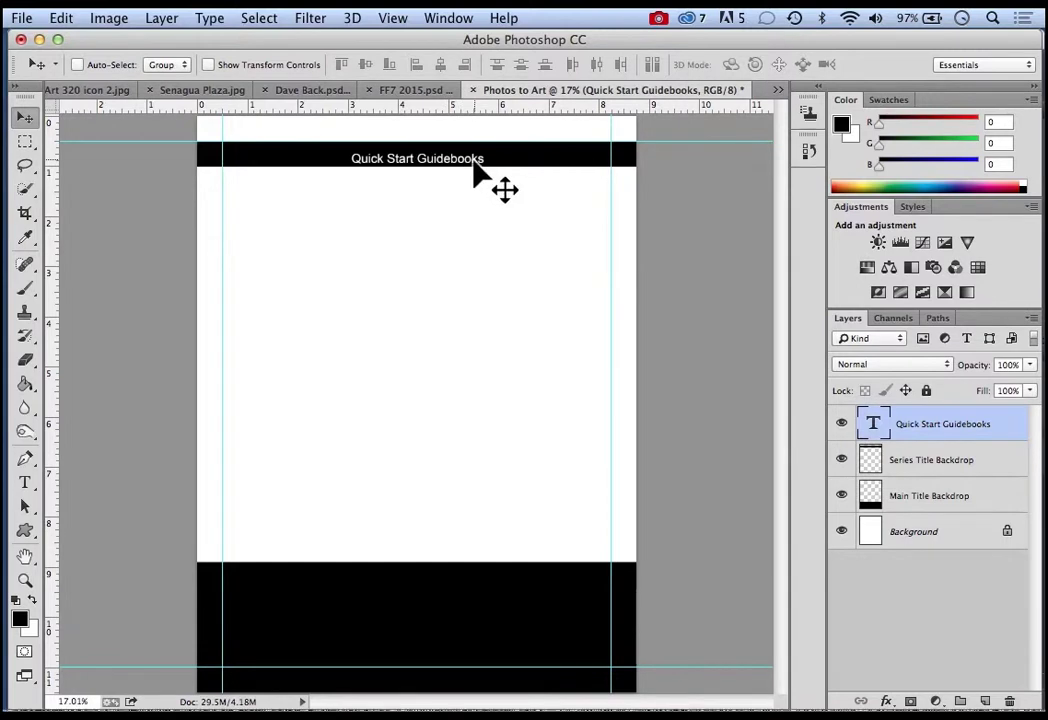
Add "Book One" after a wide gap following "Quick Start Guidebooks" and slightly reduce the text box's height
{"action": "double_click", "coordinate": [875, 428]}
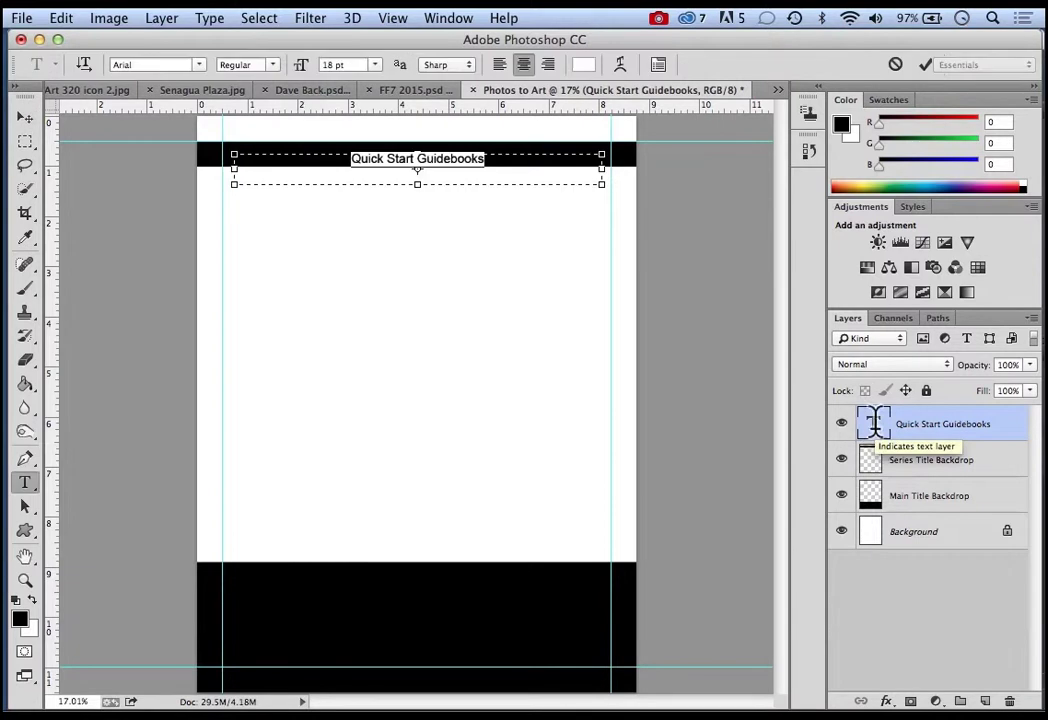
{"action": "left_click", "coordinate": [511, 160]}
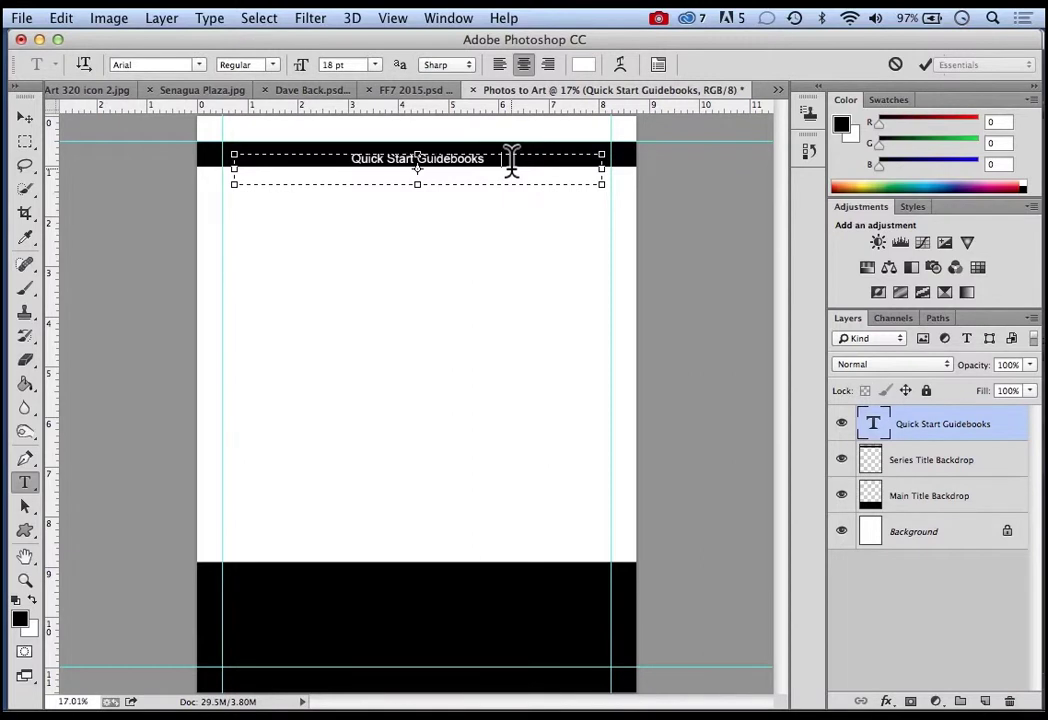
{"action": "type", "text": "Book"}
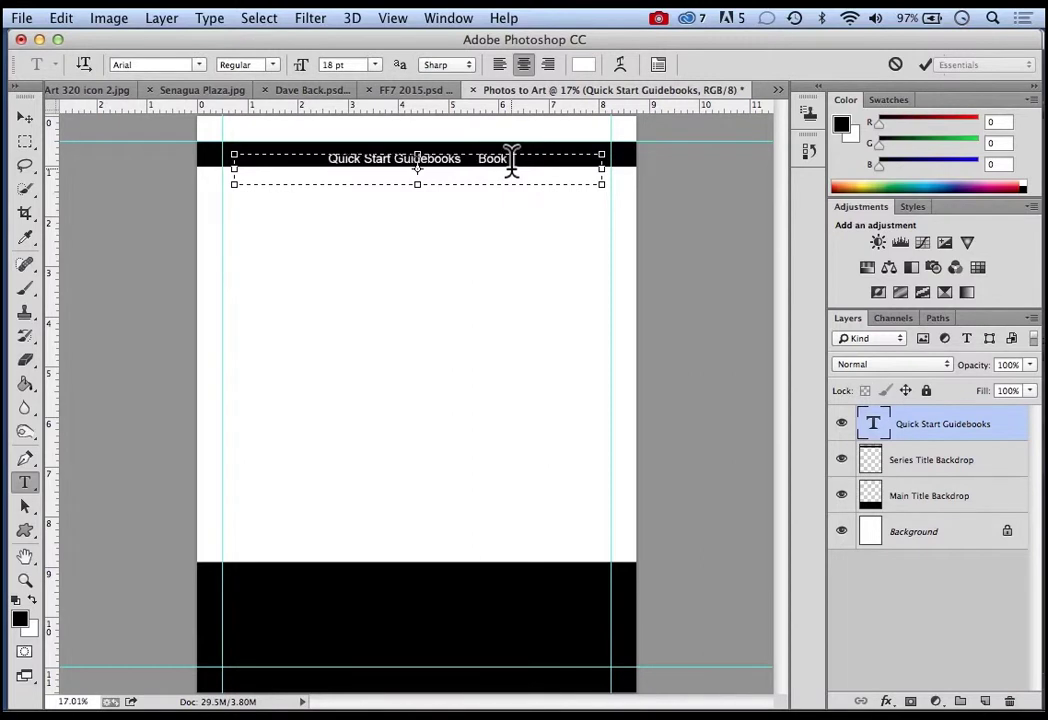
{"action": "type", "text": " One"}
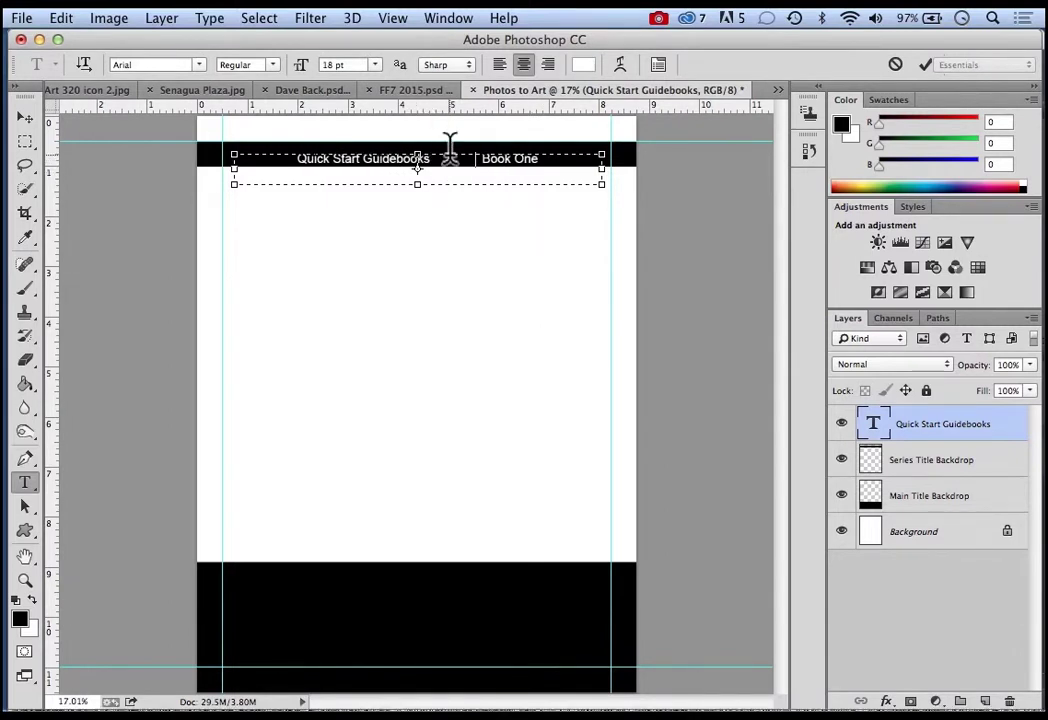
{"action": "left_click_drag", "start_coordinate": [418, 186], "coordinate": [417, 184]}
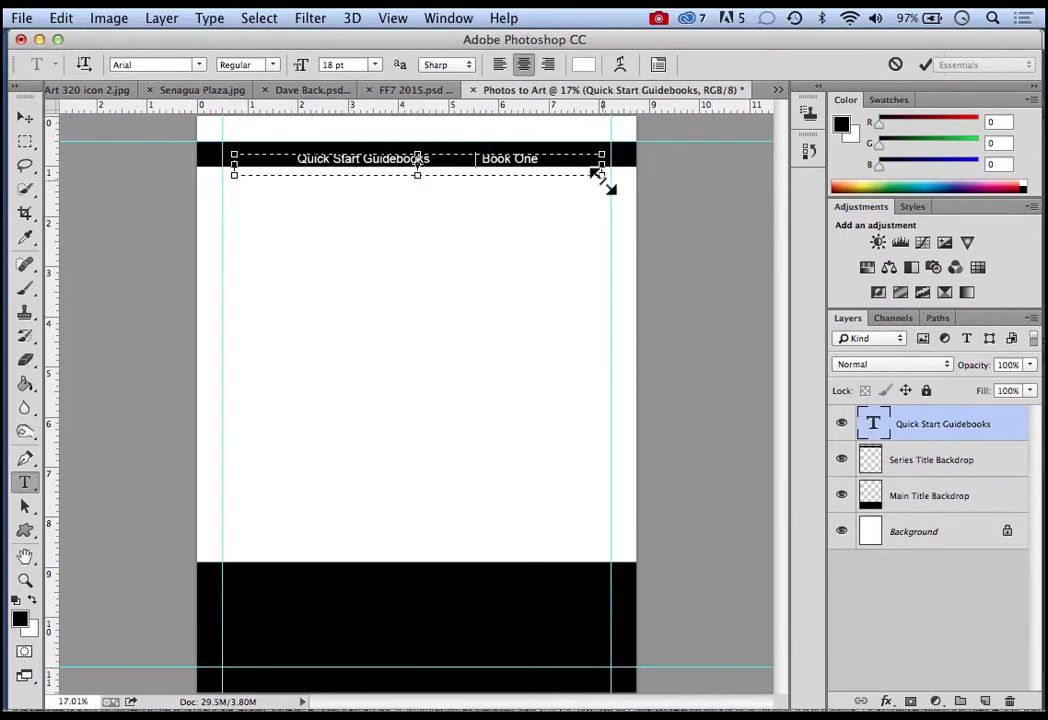
{"action": "left_click", "coordinate": [923, 66]}
Move the series title text up and slightly to the left to center it within the upper black band
{"action": "key", "text": "v"}
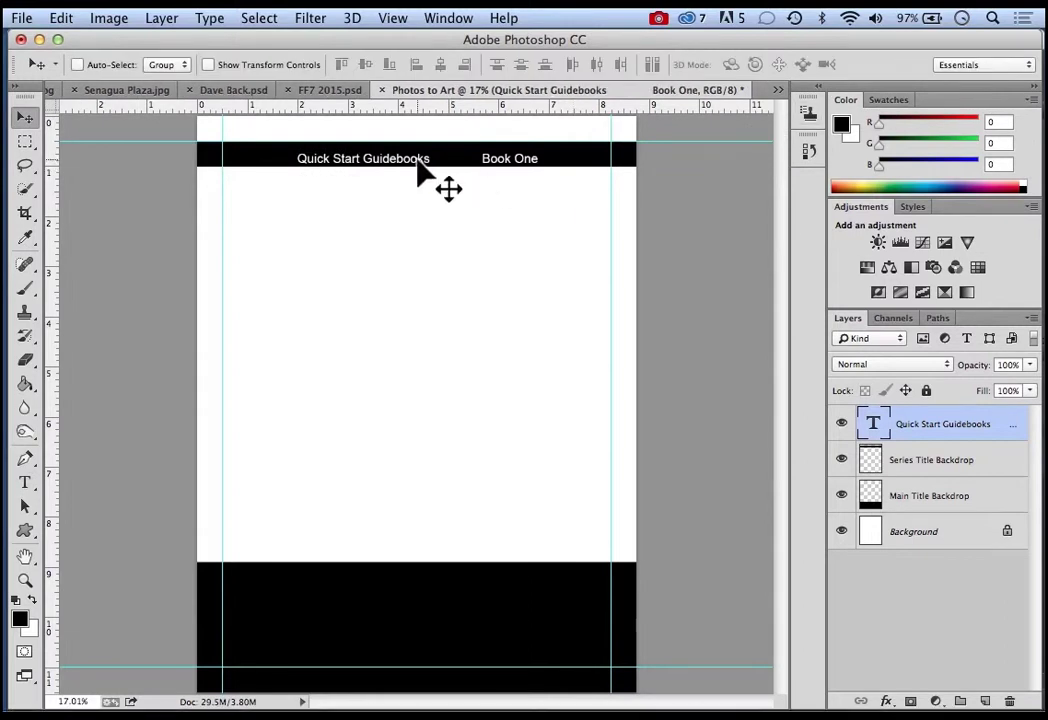
{"action": "left_click_drag", "start_coordinate": [421, 178], "coordinate": [418, 165]}
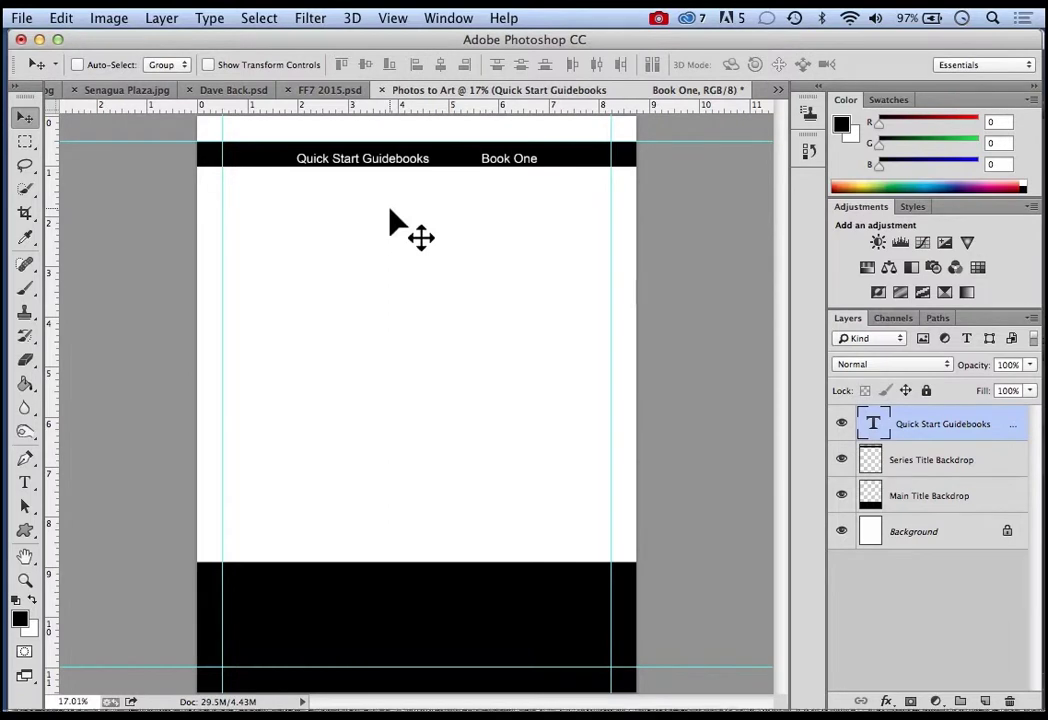
{"action": "key", "text": "shift+Up"}
{"action": "key", "text": "shift+Up"}
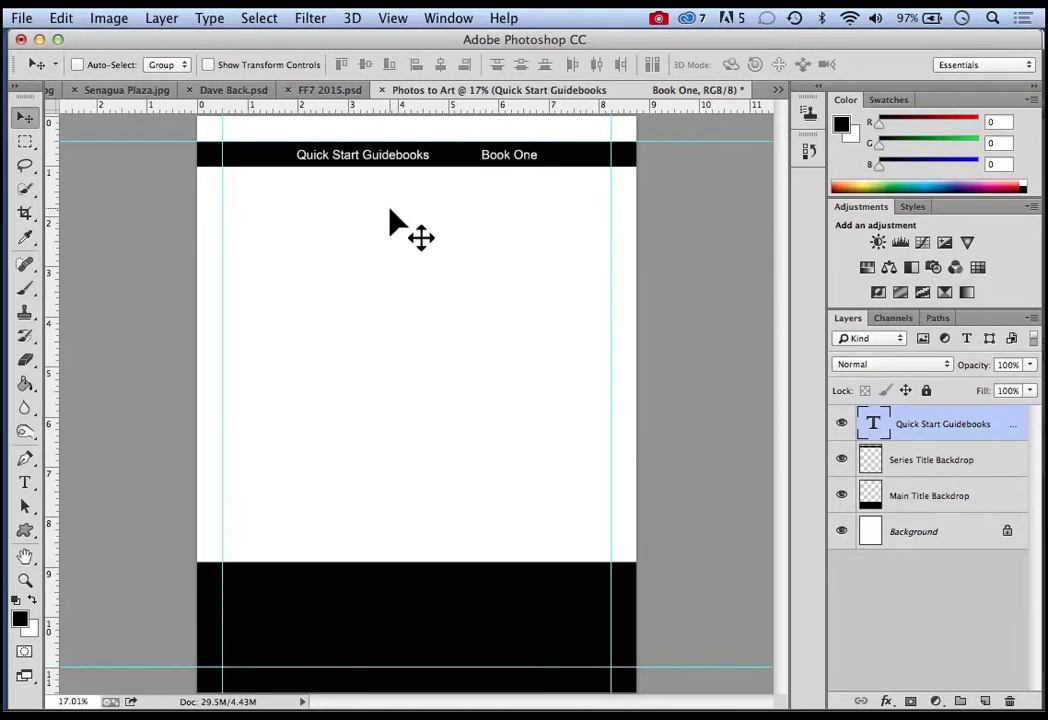
{"action": "key", "text": "shift+Left"}
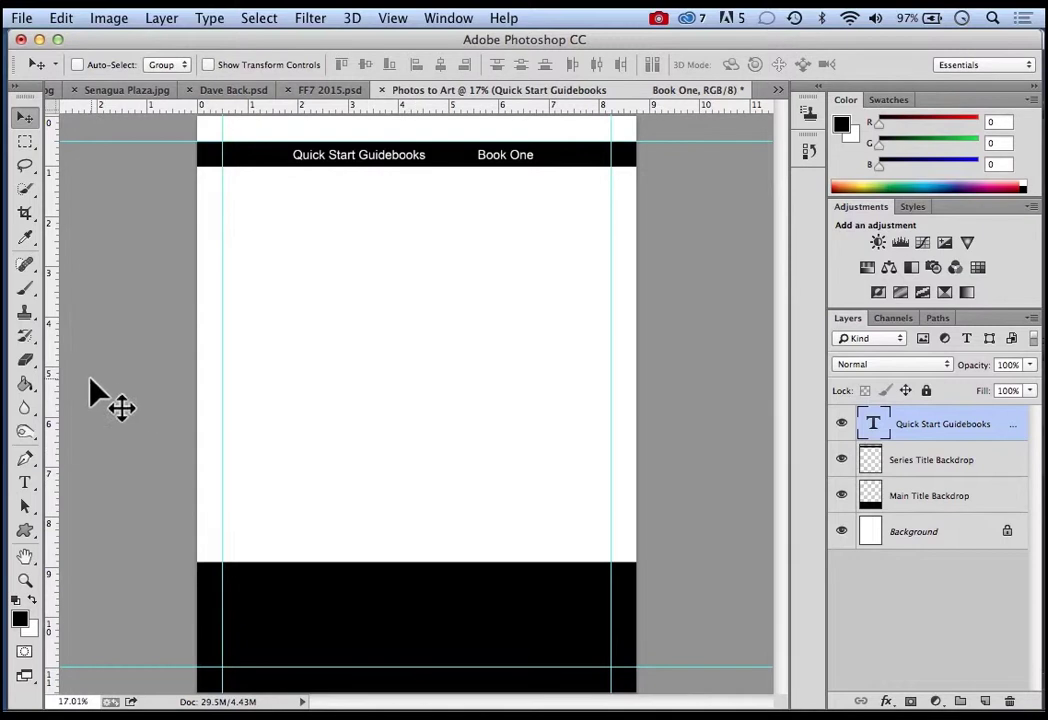
Enter "From PHOTOS to ART with" in 18 pt Arial in a box about 6 inches wide, centered near the lower black band's upper edge
{"action": "left_click", "coordinate": [25, 483]}
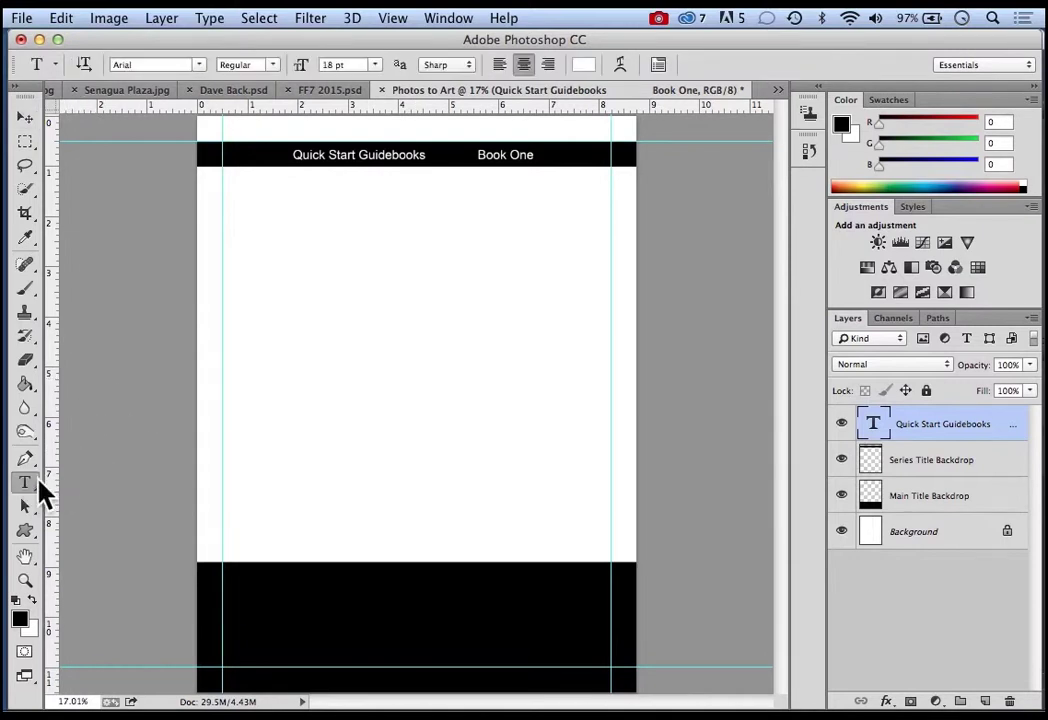
{"action": "left_click_drag", "start_coordinate": [276, 592], "coordinate": [578, 601]}
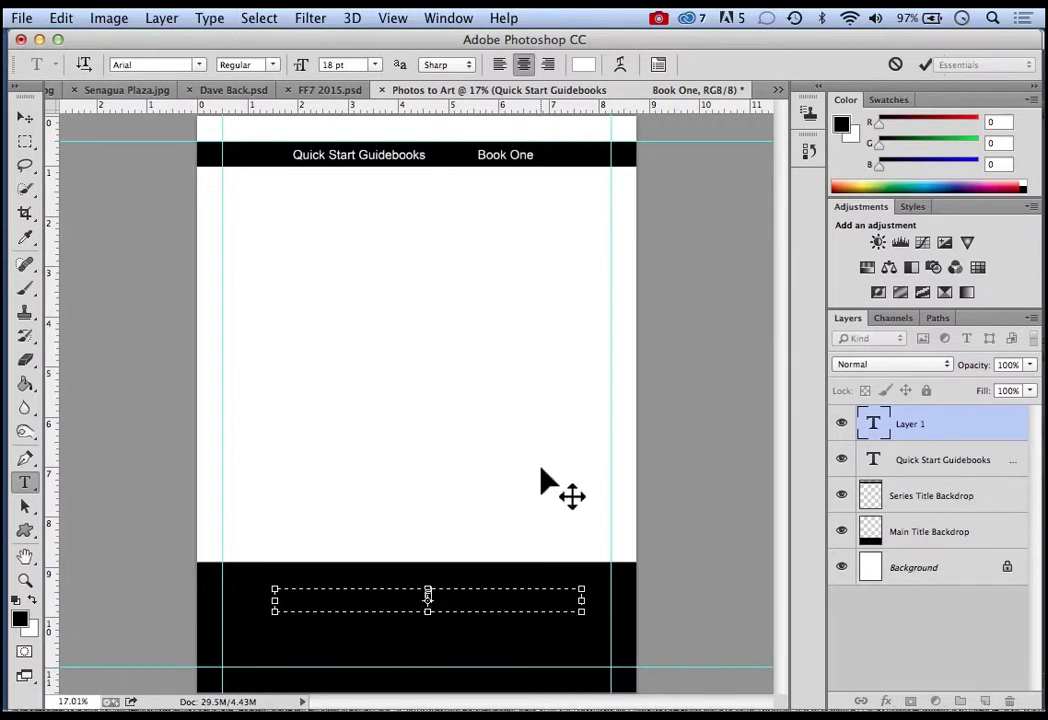
{"action": "type", "text": "From"}
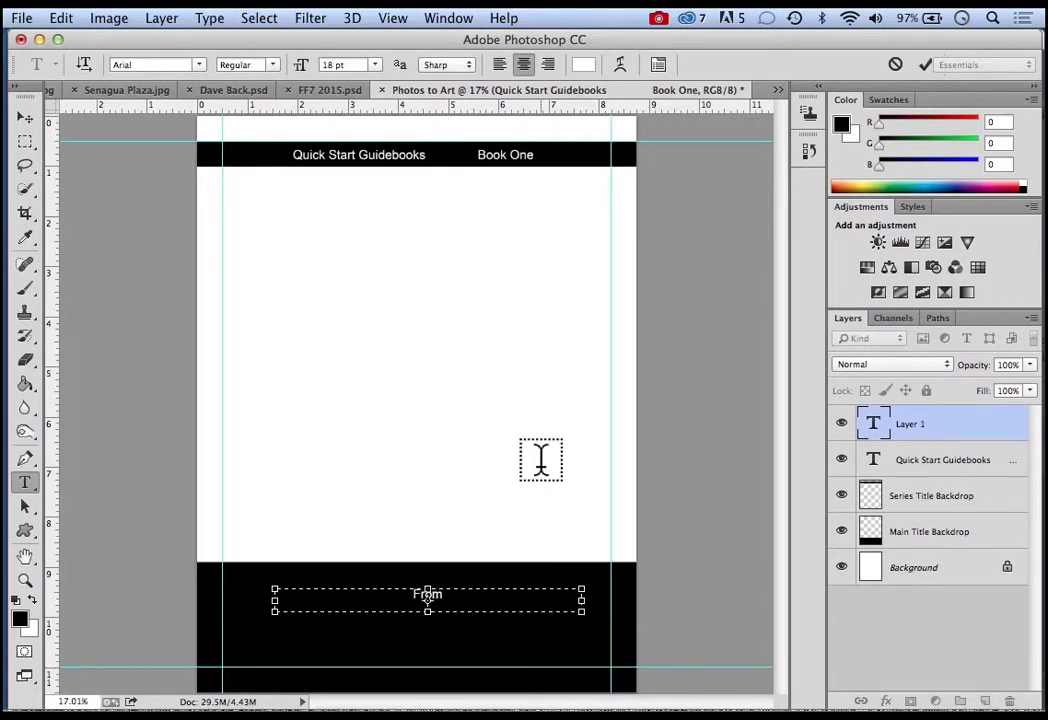
{"action": "type", "text": " Ph"}
{"action": "type", "text": "OTOS t"}
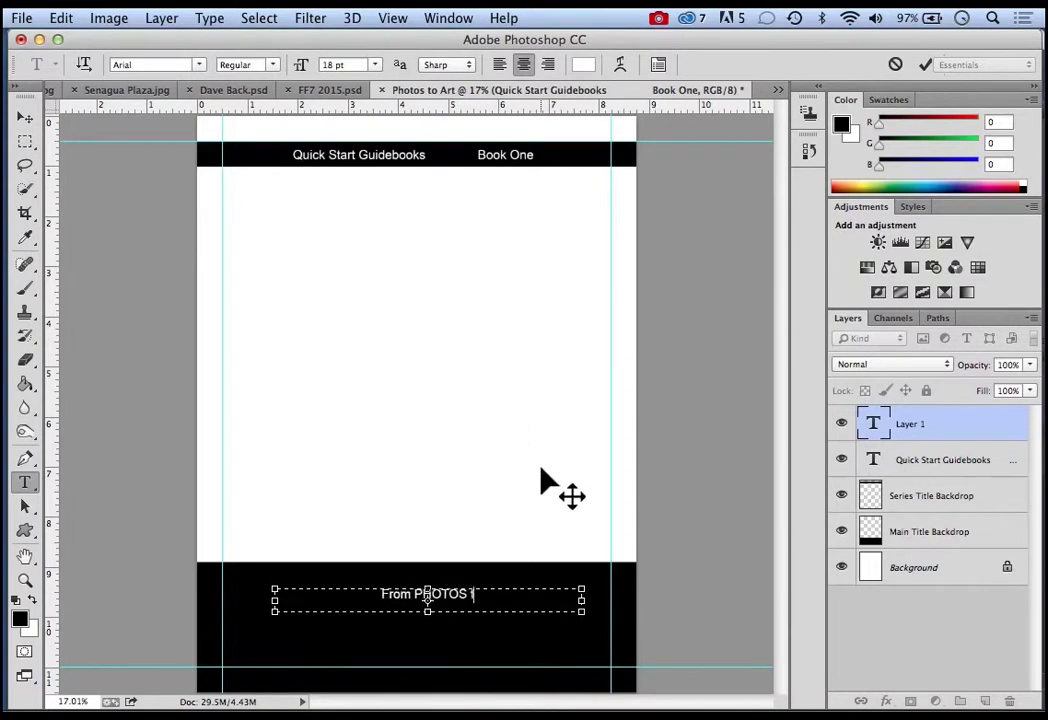
{"action": "type", "text": "o ART"}
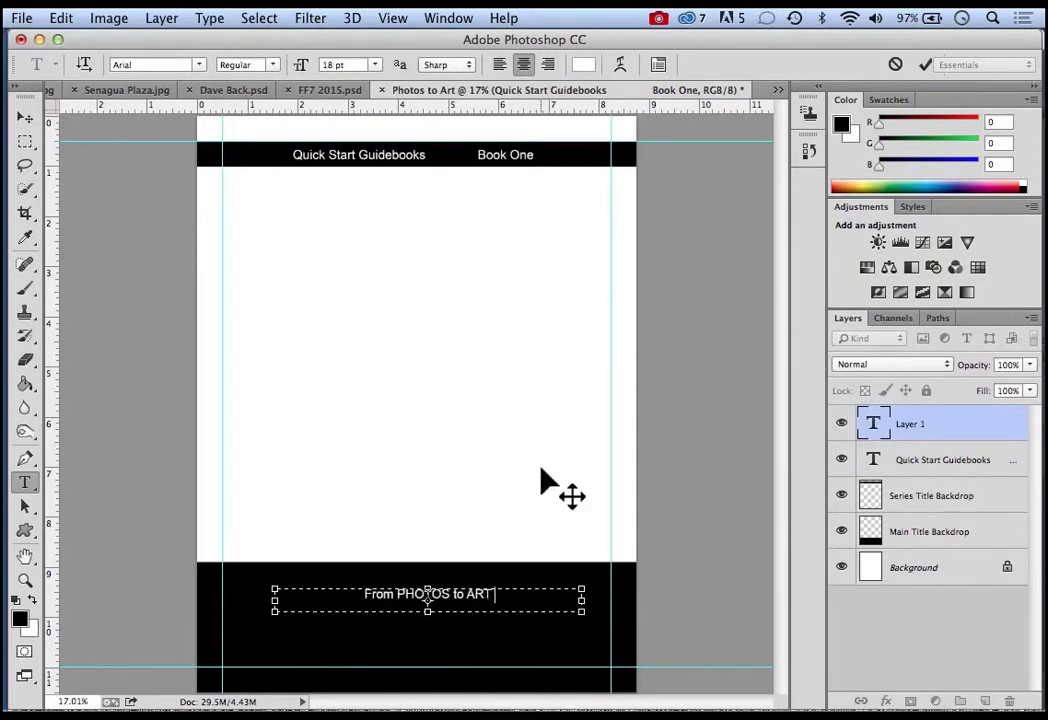
{"action": "type", "text": " with"}
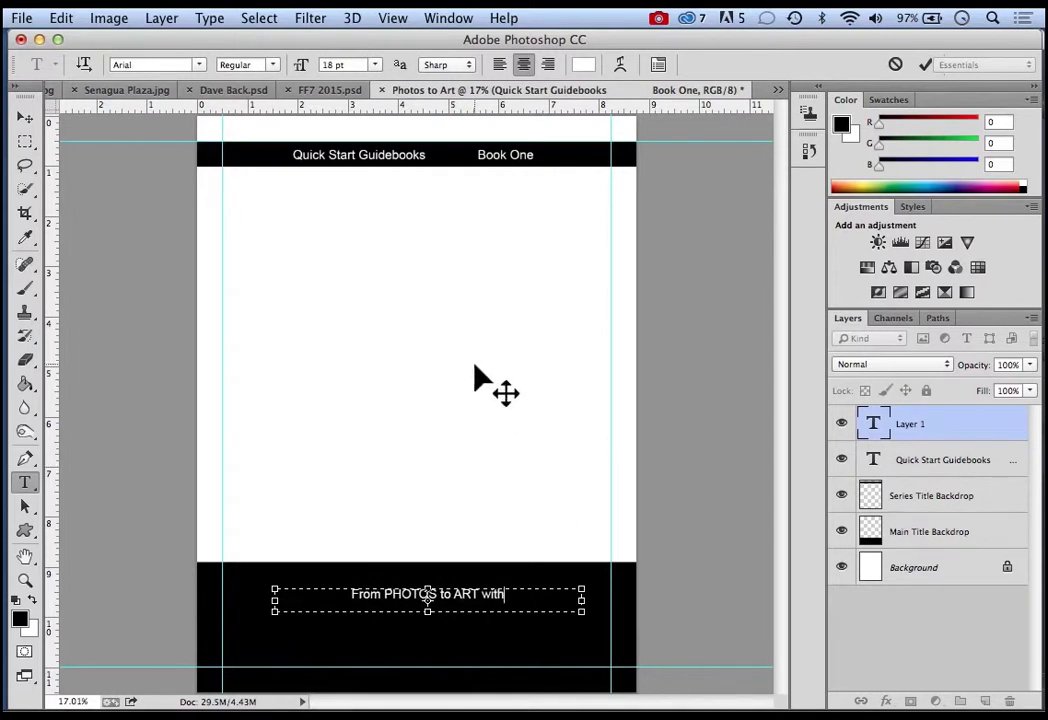
{"action": "left_click", "coordinate": [927, 68]}
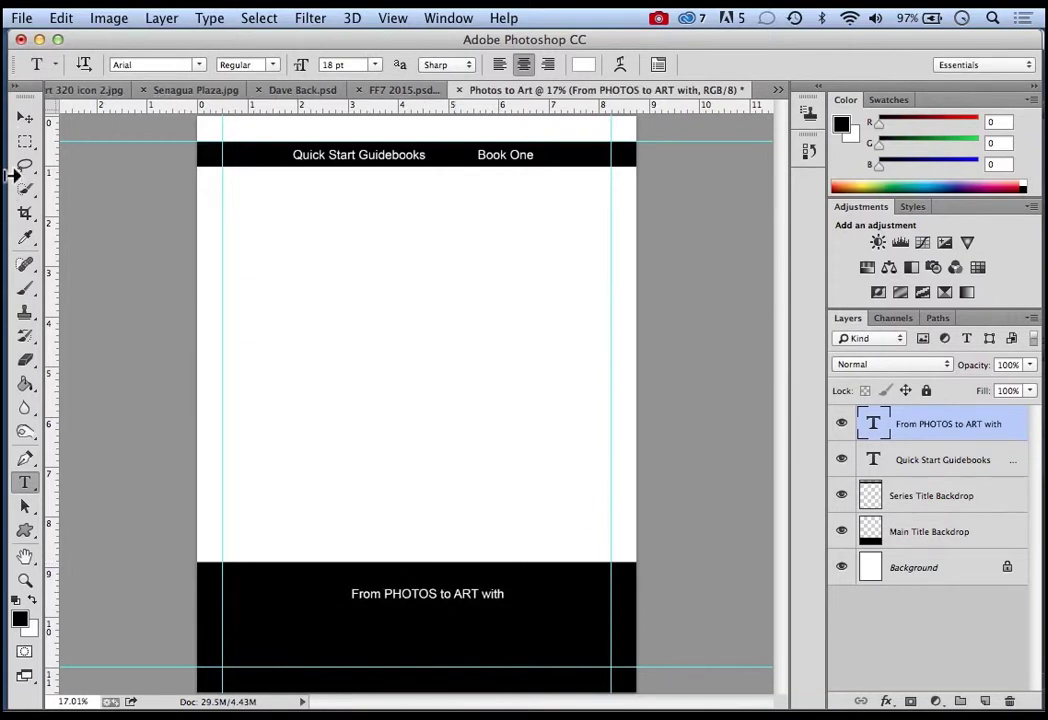
{"action": "left_click", "coordinate": [24, 120]}
{"action": "left_click_drag", "start_coordinate": [440, 608], "coordinate": [424, 585]}
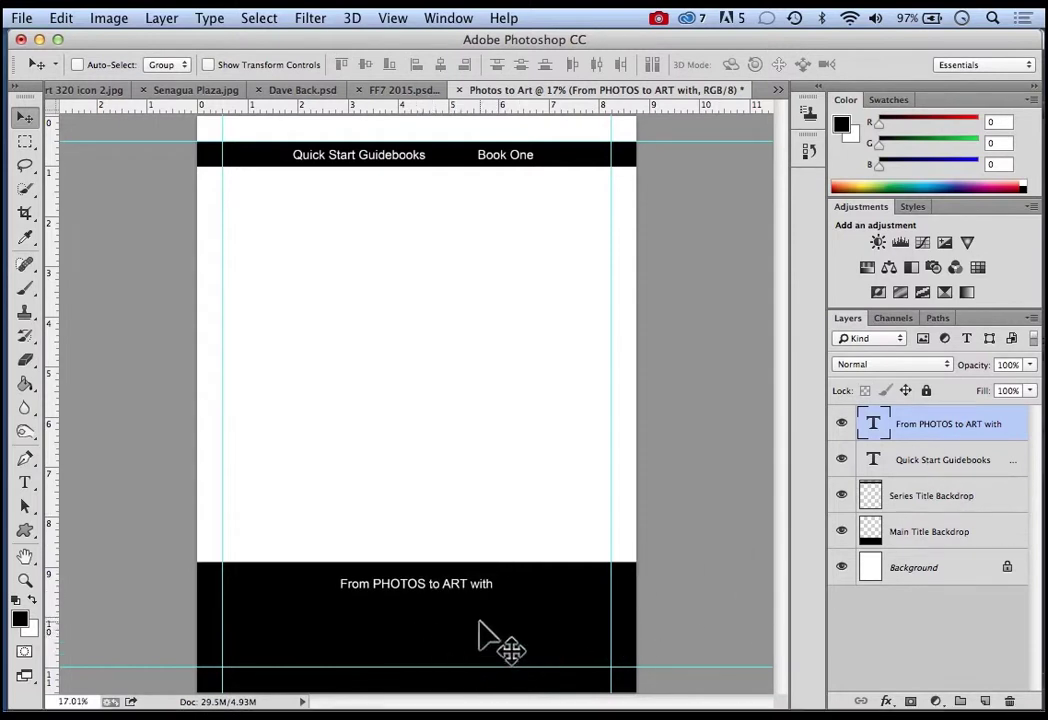
Enter "Photoshop" in a text box about 5 inches wide below the first title line and try a 48 pt size
{"action": "left_click", "coordinate": [30, 485]}
{"action": "left_click_drag", "start_coordinate": [292, 627], "coordinate": [546, 646]}
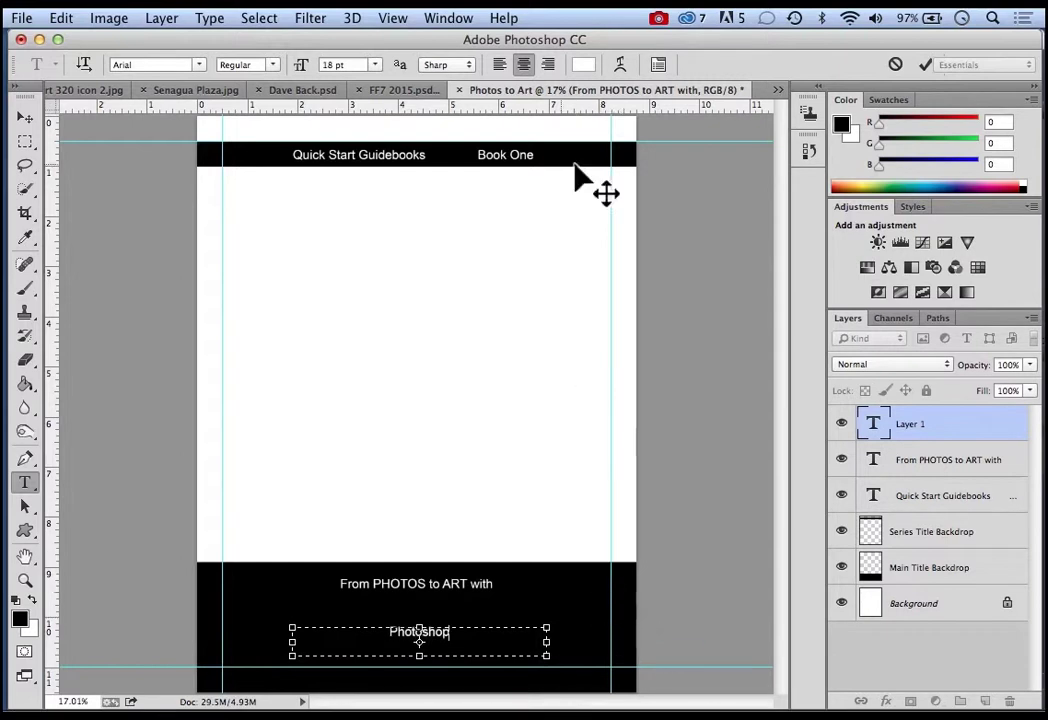
{"action": "left_click", "coordinate": [374, 64]}
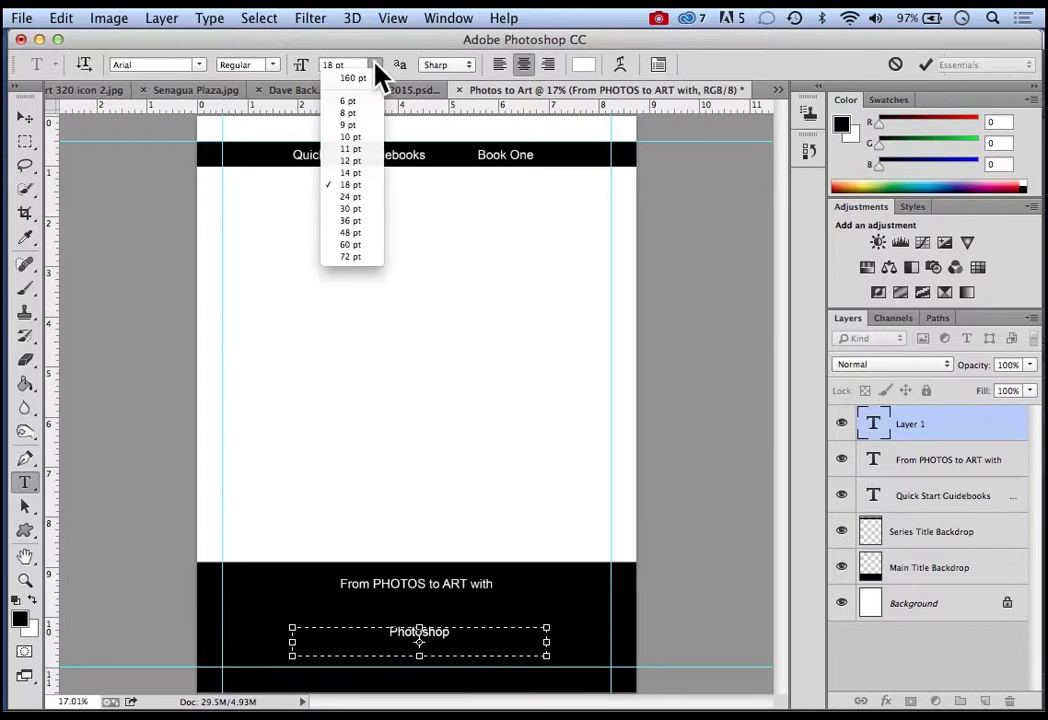
{"action": "left_click", "coordinate": [349, 234]}
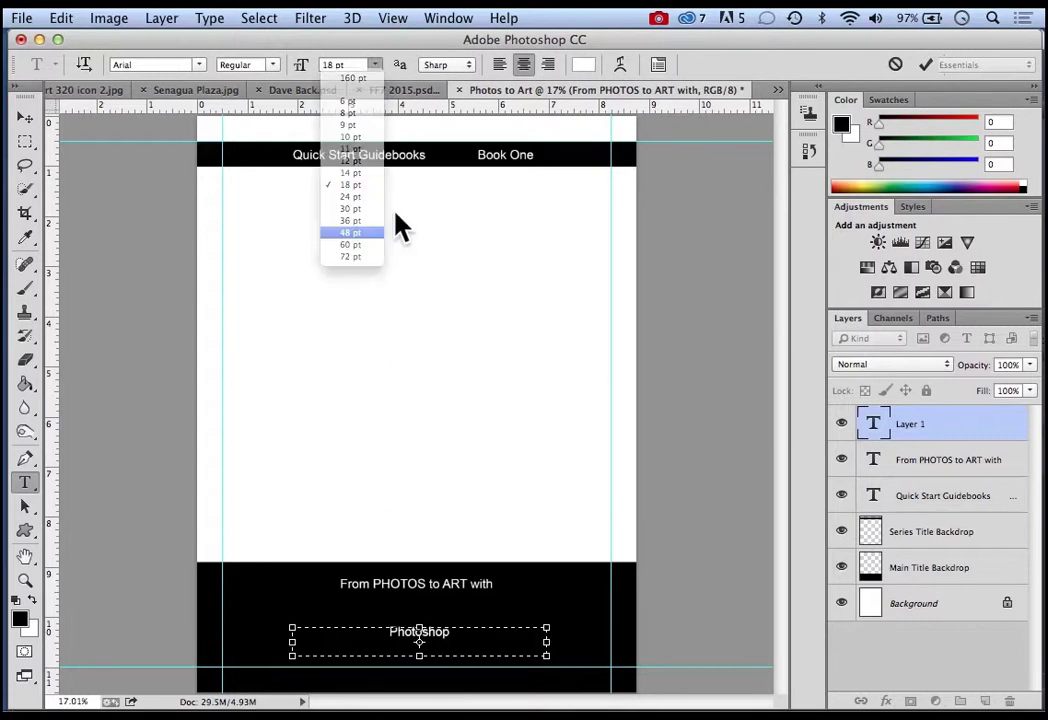
{"action": "left_click", "coordinate": [927, 66]}
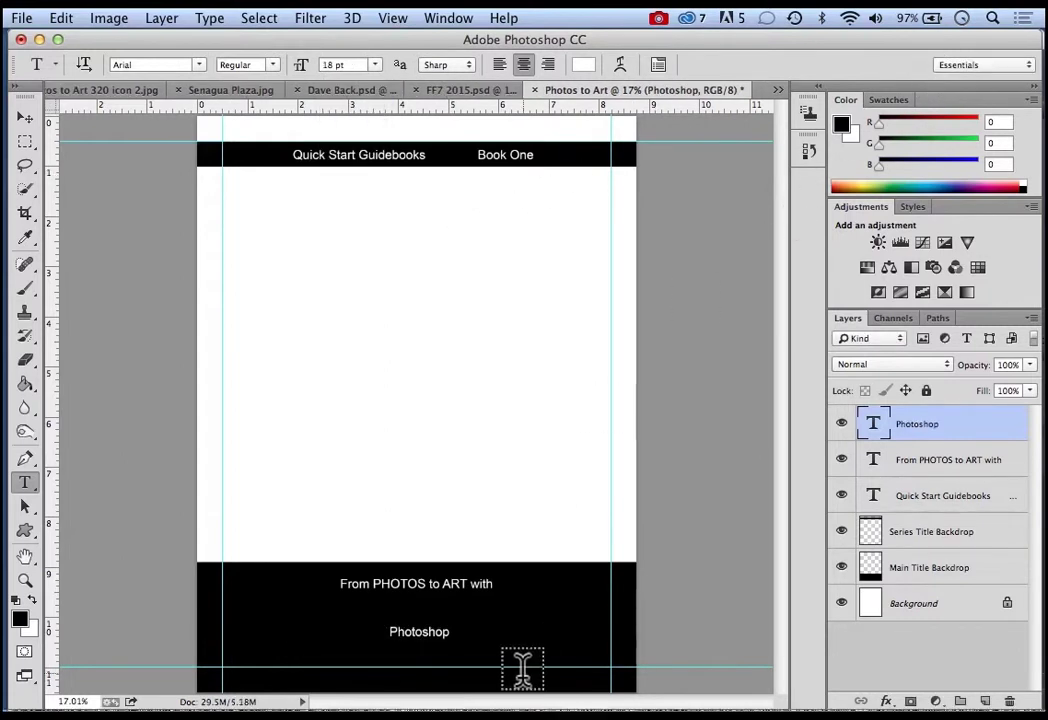
Select all of the "Photoshop" title text and set its font size to 48 pt
{"action": "double_click", "coordinate": [875, 430]}
{"action": "left_click", "coordinate": [875, 430]}
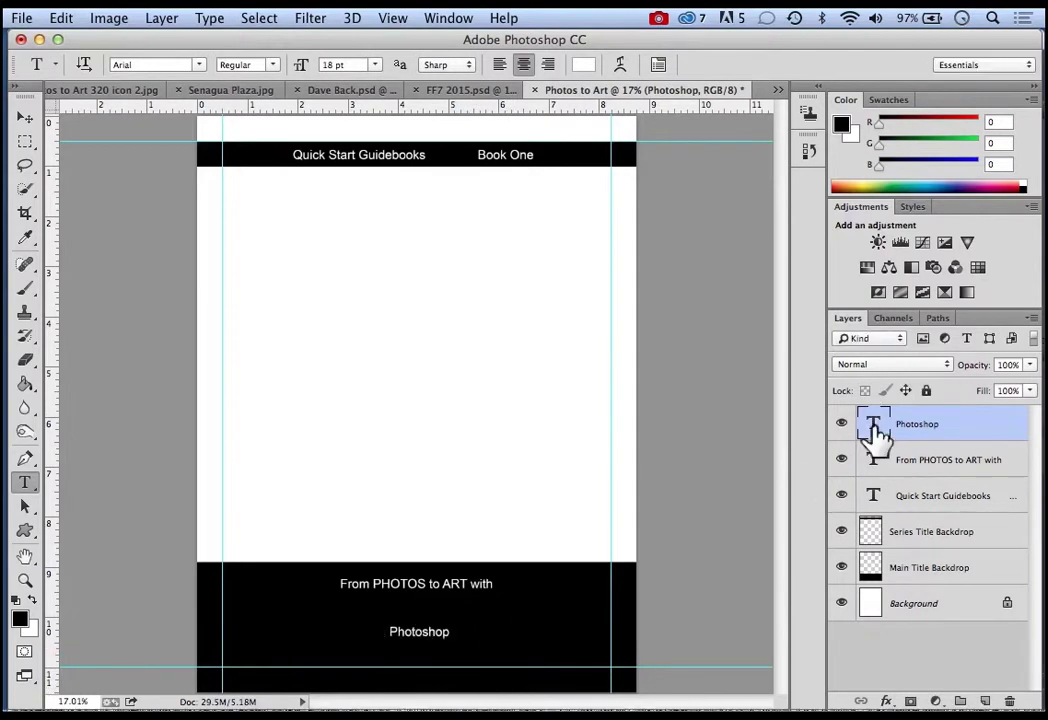
{"action": "double_click", "coordinate": [875, 430]}
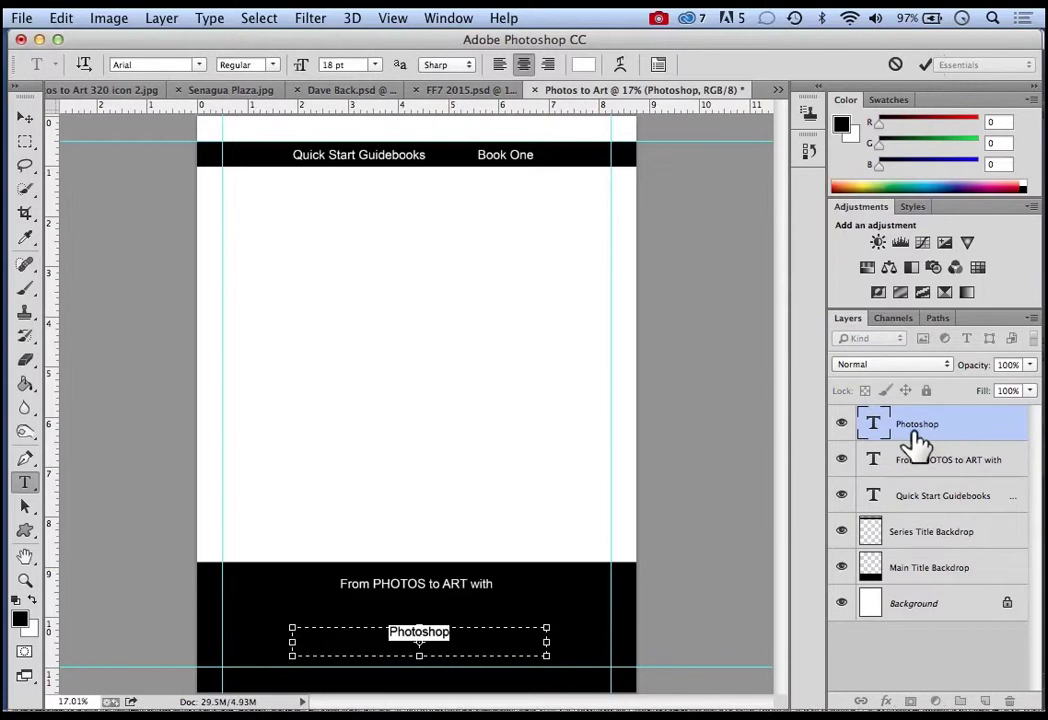
{"action": "left_click", "coordinate": [375, 65]}
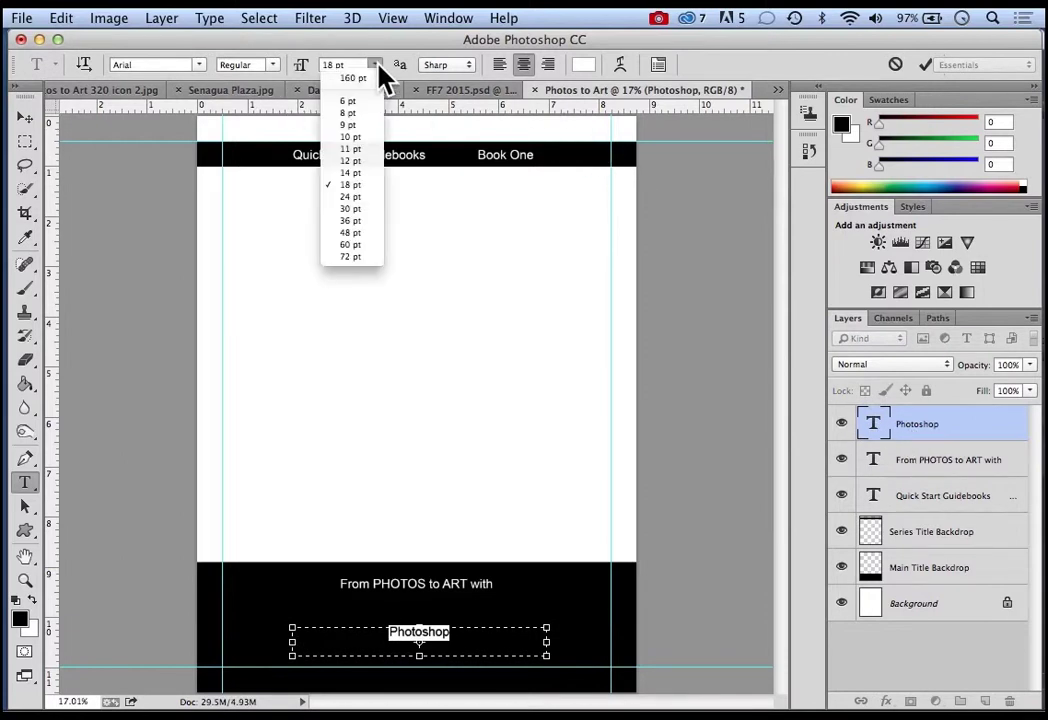
{"action": "left_click", "coordinate": [358, 235]}
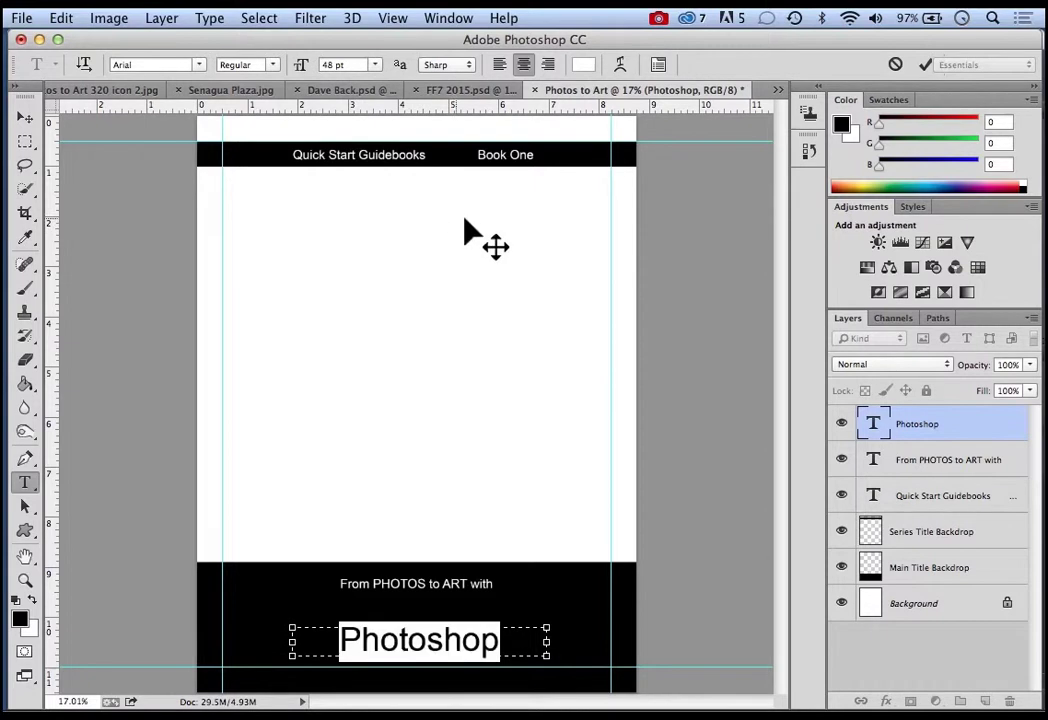
{"action": "left_click", "coordinate": [925, 64]}
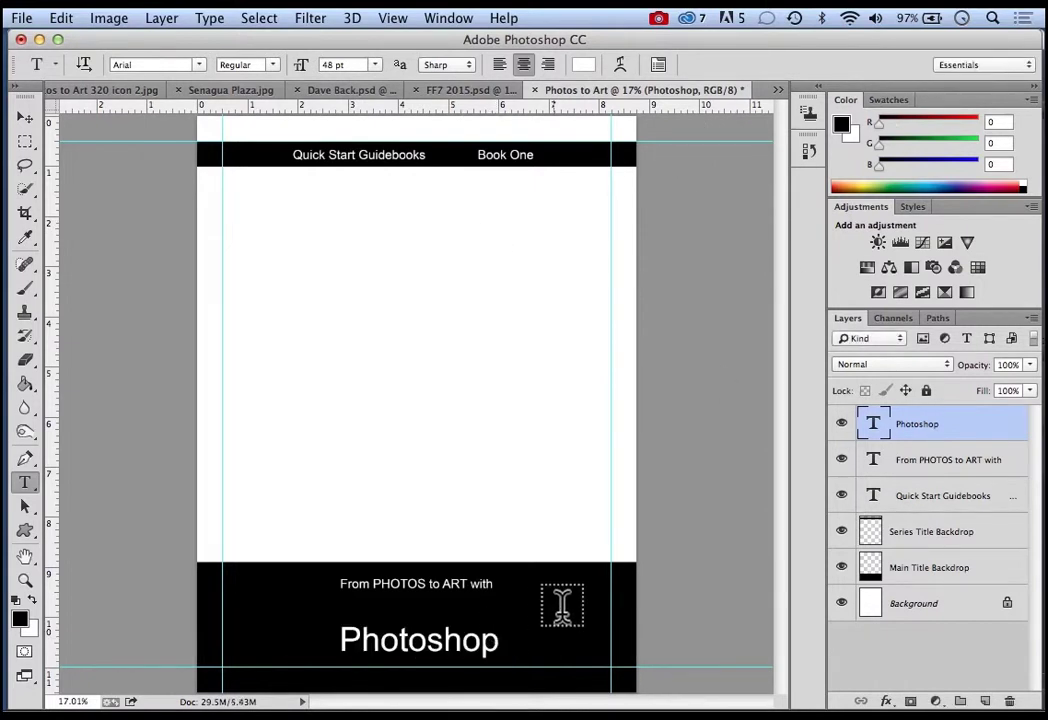
Copy the CEP 3.0 - Brilliance/Warmth dancer layer from its open document into the Photos to Art cover
{"action": "left_click", "coordinate": [25, 117]}
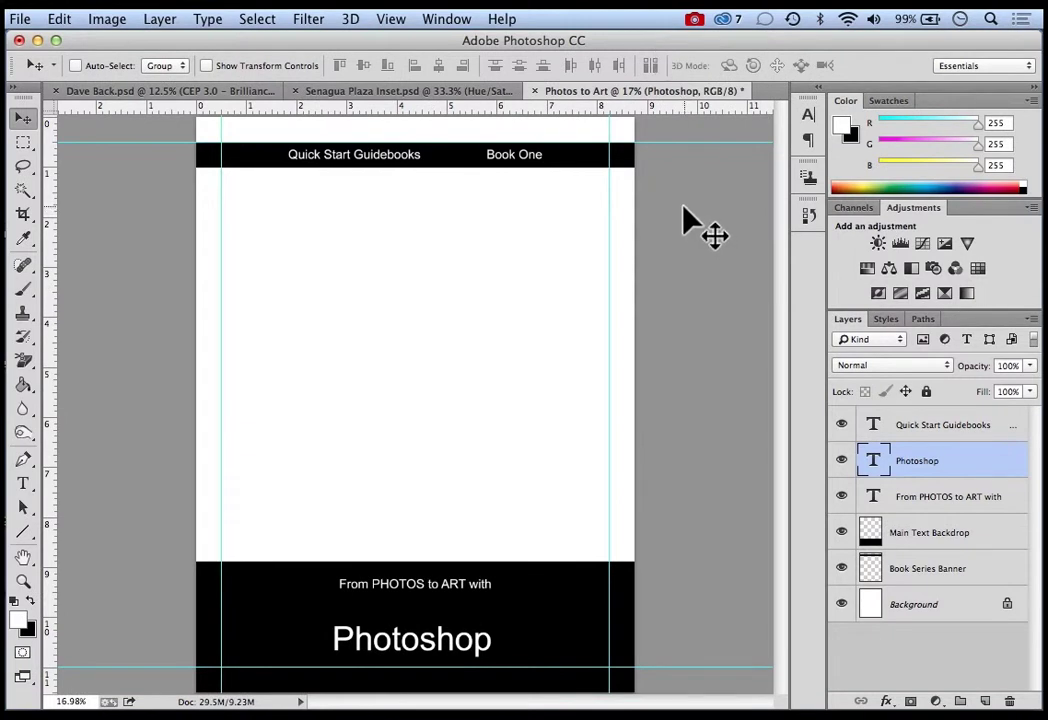
{"action": "left_click", "coordinate": [120, 100]}
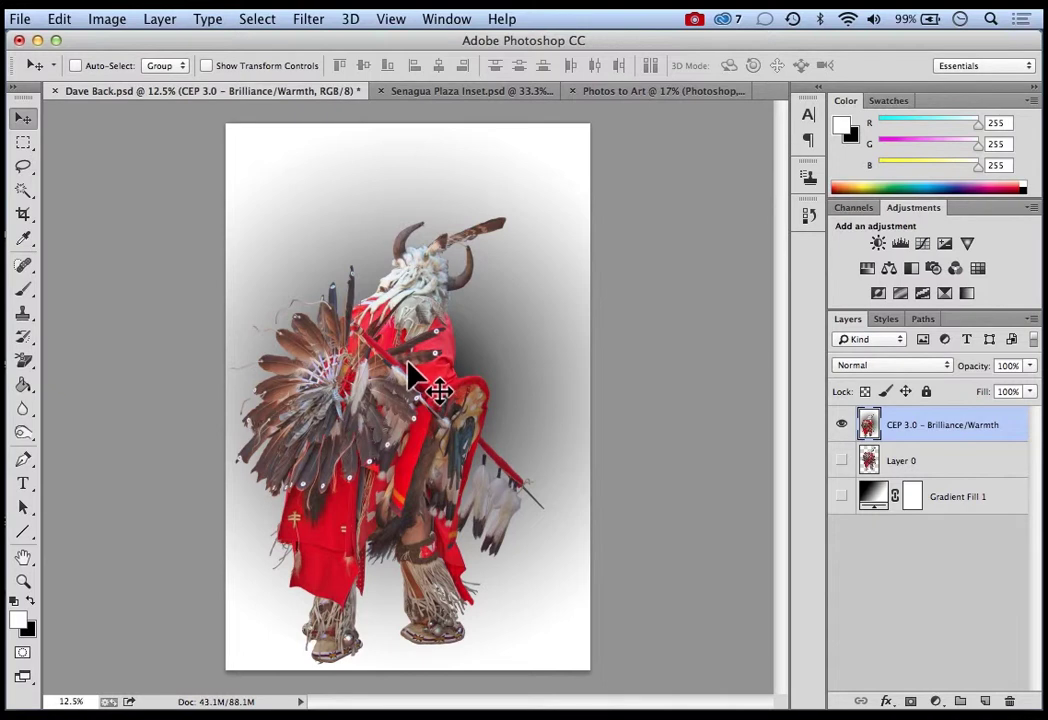
{"action": "left_click_drag", "start_coordinate": [416, 367], "coordinate": [490, 251]}
{"action": "left_click_drag", "start_coordinate": [407, 358], "coordinate": [400, 368]}
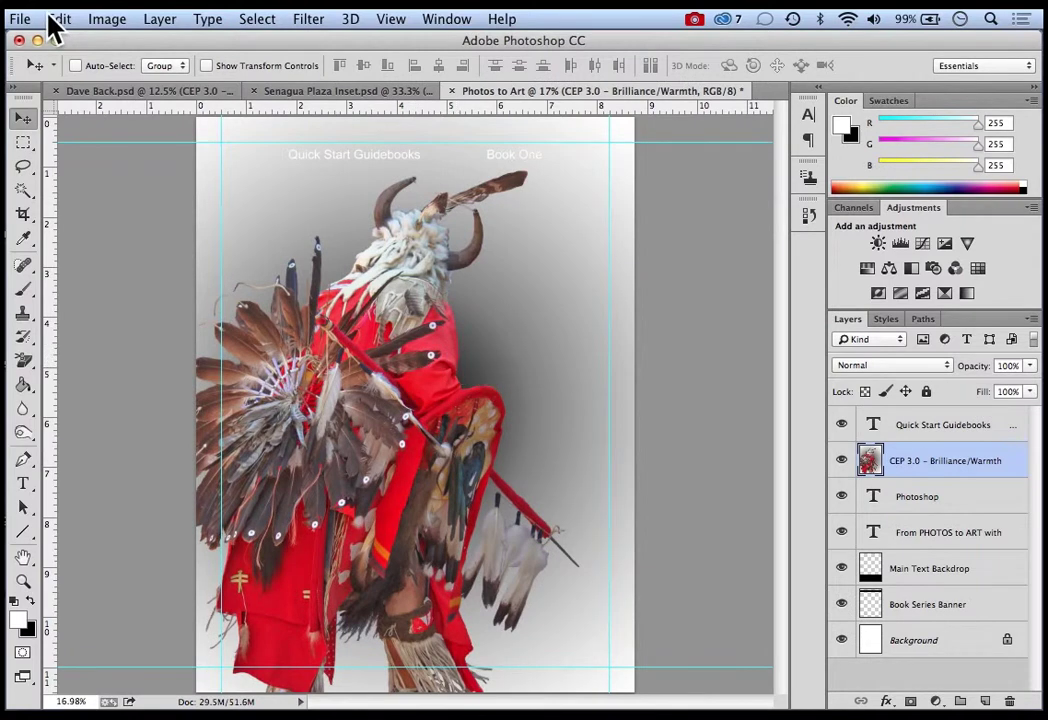
Scale the dancer image proportionally to about 61% and place it against the cover's right edge, resting on the lower black band
{"action": "key", "text": "z"}
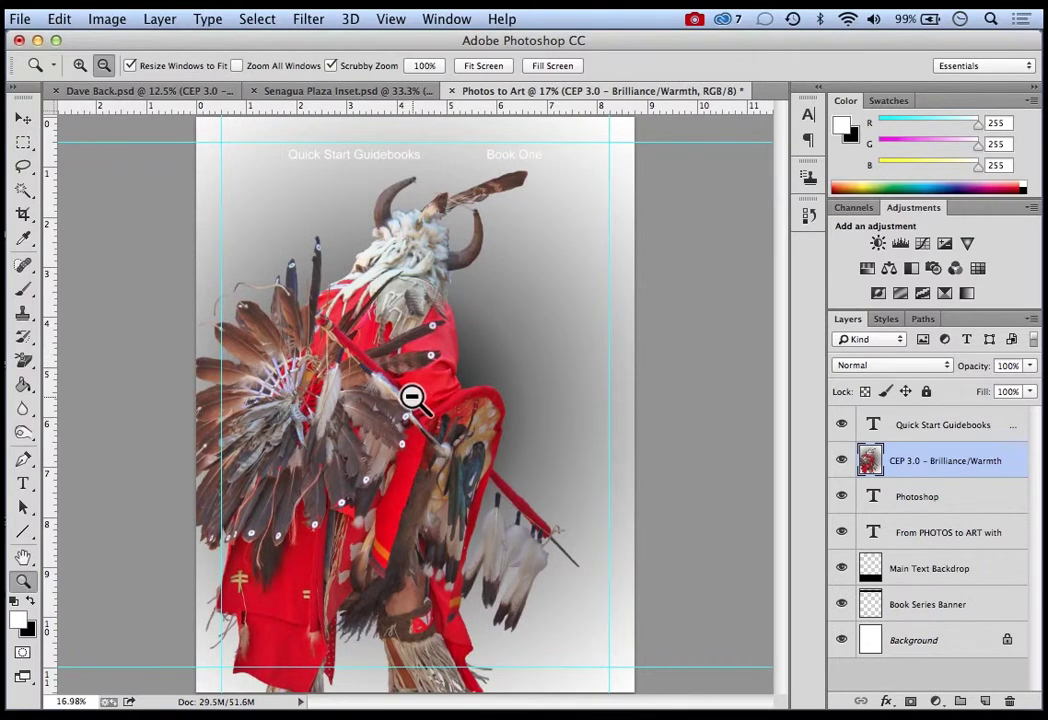
{"action": "left_click", "coordinate": [413, 390]}
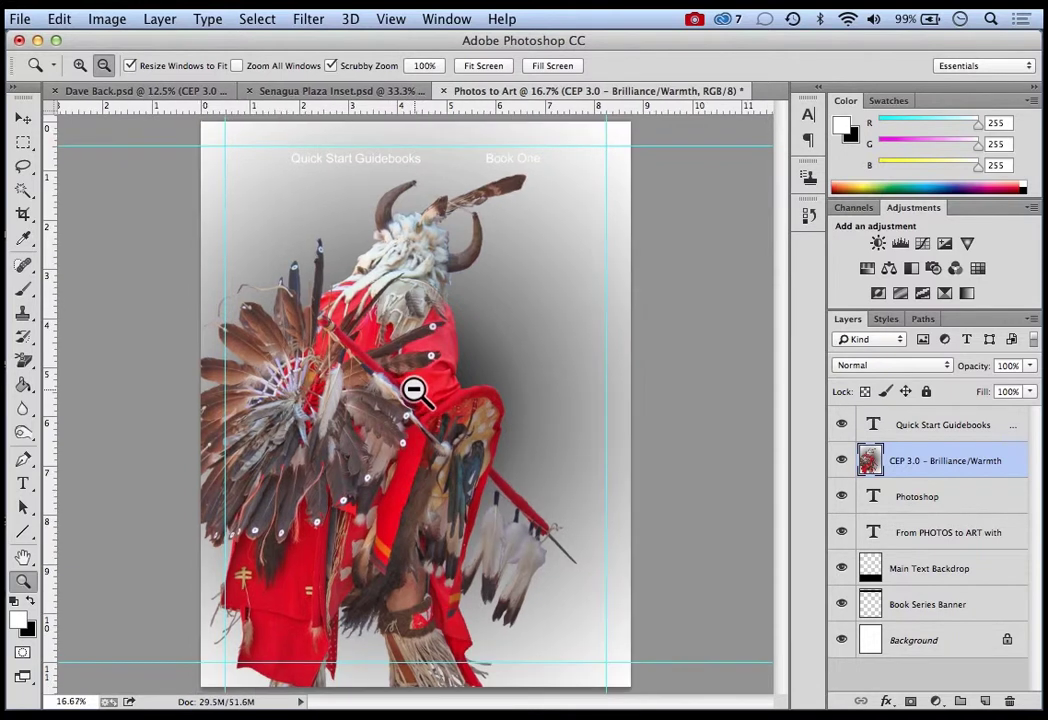
{"action": "left_click", "coordinate": [413, 390]}
{"action": "left_click", "coordinate": [413, 390]}
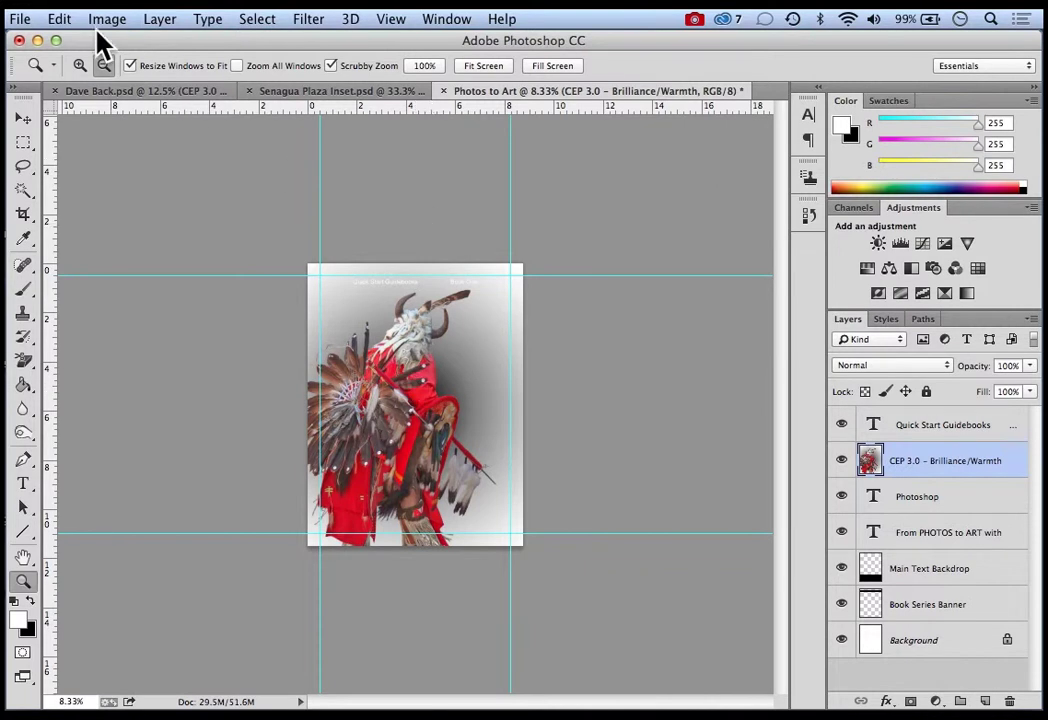
{"action": "left_click", "coordinate": [68, 22]}
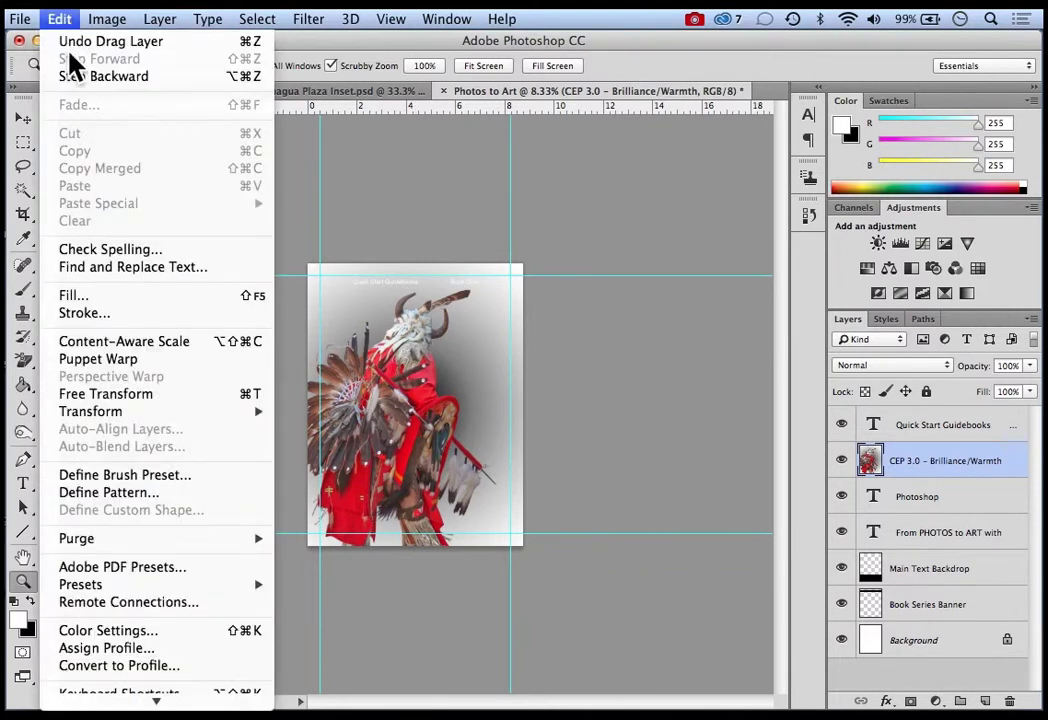
{"action": "left_click", "coordinate": [116, 400]}
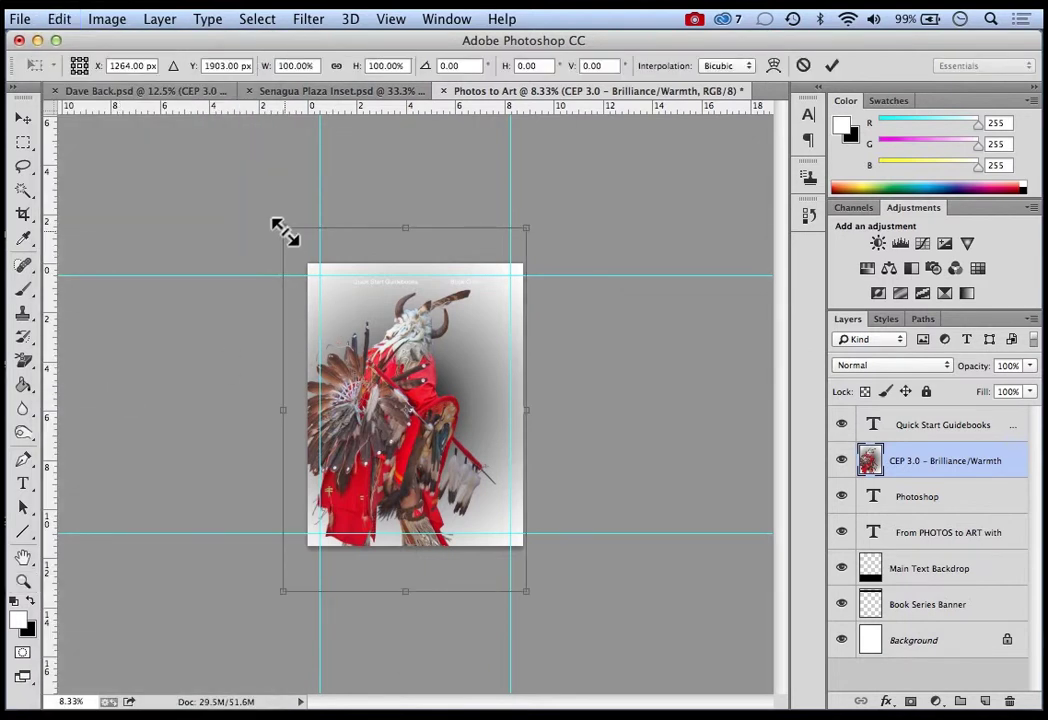
{"action": "left_click_drag", "start_coordinate": [283, 228], "coordinate": [365, 350]}
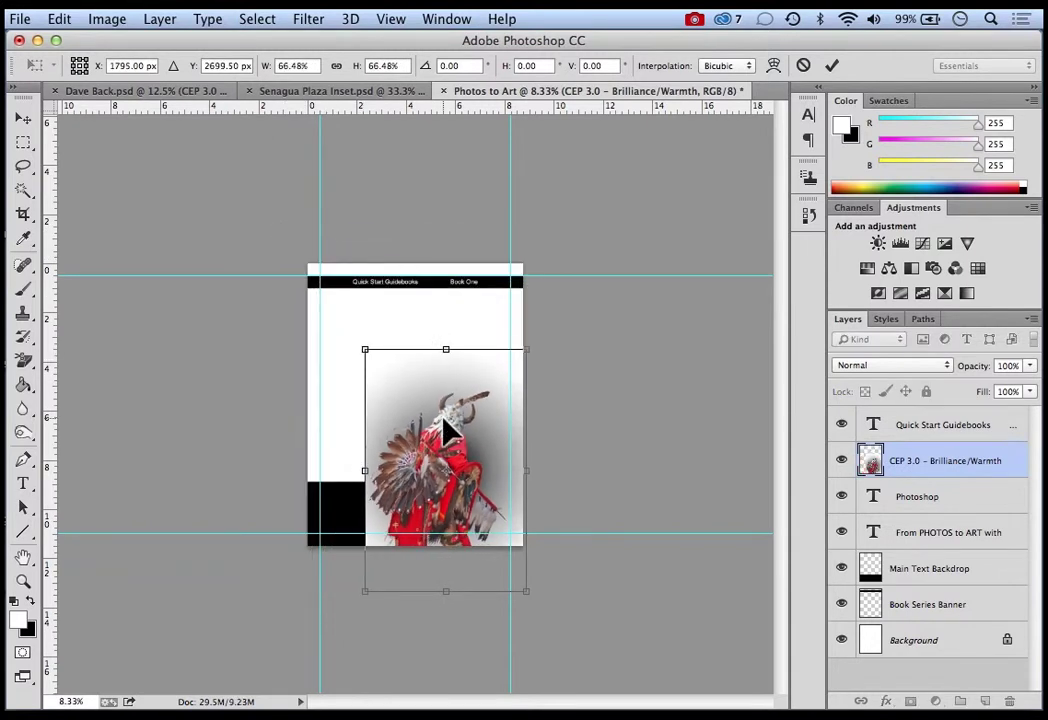
{"action": "left_click_drag", "start_coordinate": [445, 432], "coordinate": [453, 308]}
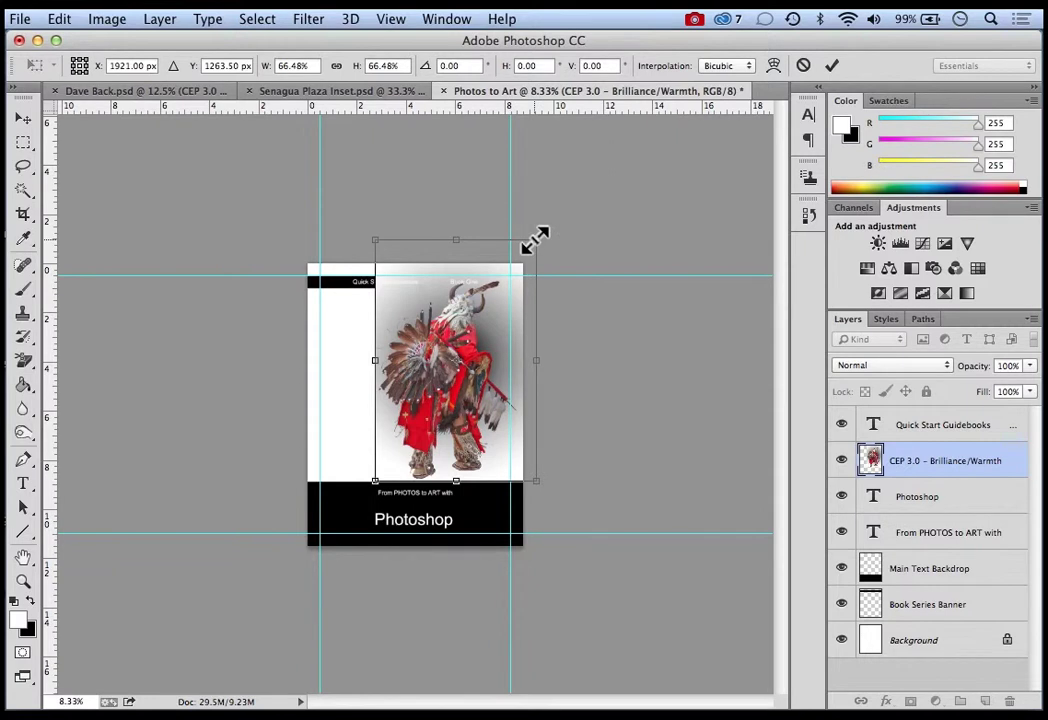
{"action": "mouse_move", "coordinate": [535, 240]}
{"action": "left_mouse_down"}
{"action": "mouse_move", "coordinate": [521, 247]}
{"action": "mouse_move", "coordinate": [519, 267]}
{"action": "mouse_move", "coordinate": [526, 255]}
{"action": "left_mouse_up"}
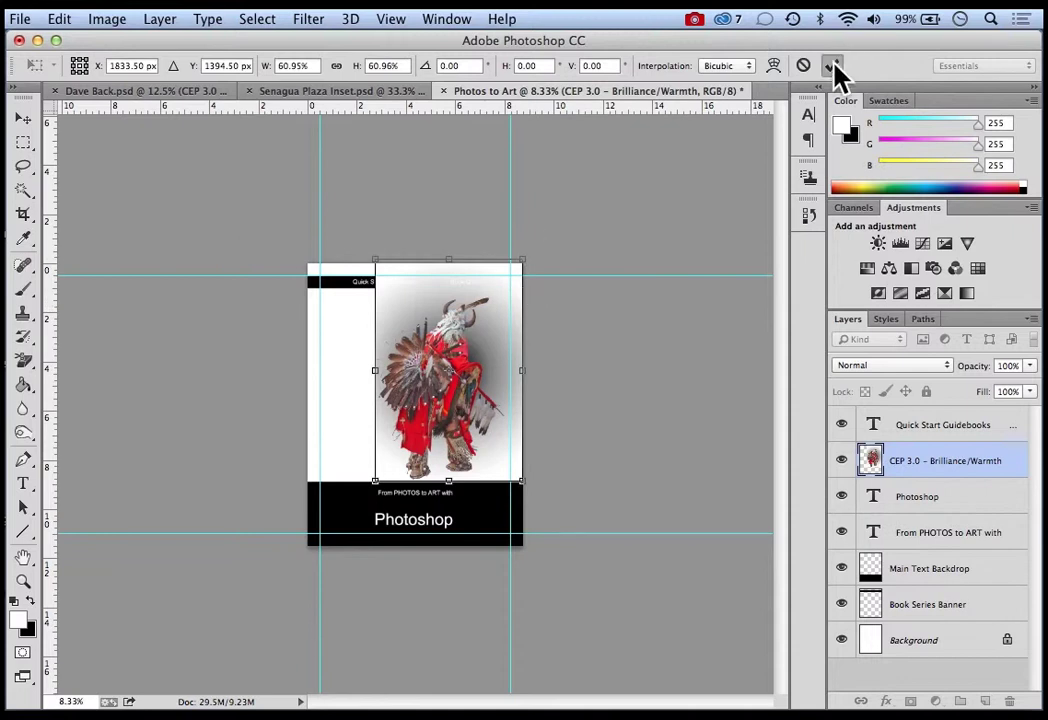
{"action": "key", "text": "Return"}
Move the dancer image layer below the Book Series Banner layer, directly above Background
{"action": "key", "text": "z"}
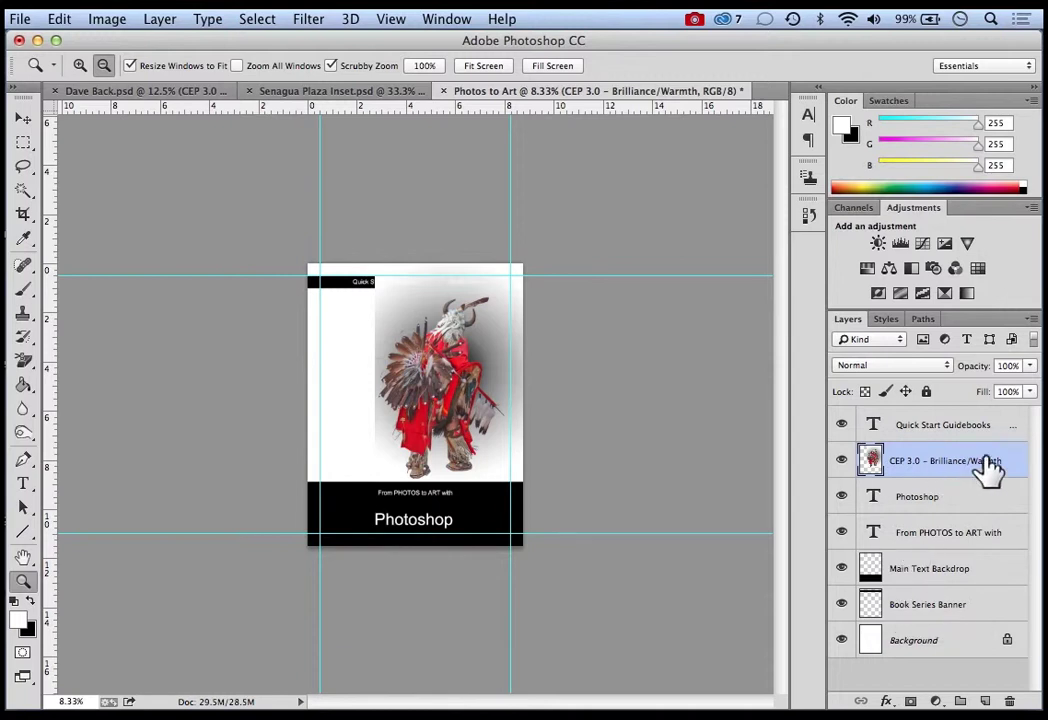
{"action": "left_click_drag", "start_coordinate": [990, 462], "coordinate": [975, 607]}
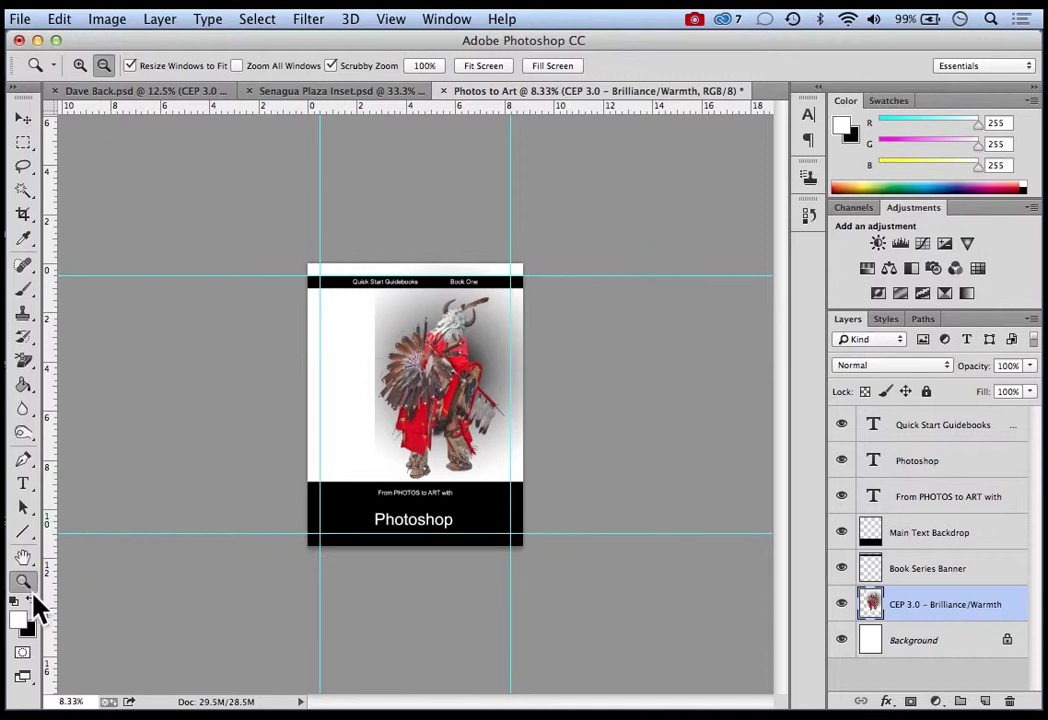
{"action": "left_click", "coordinate": [497, 68]}
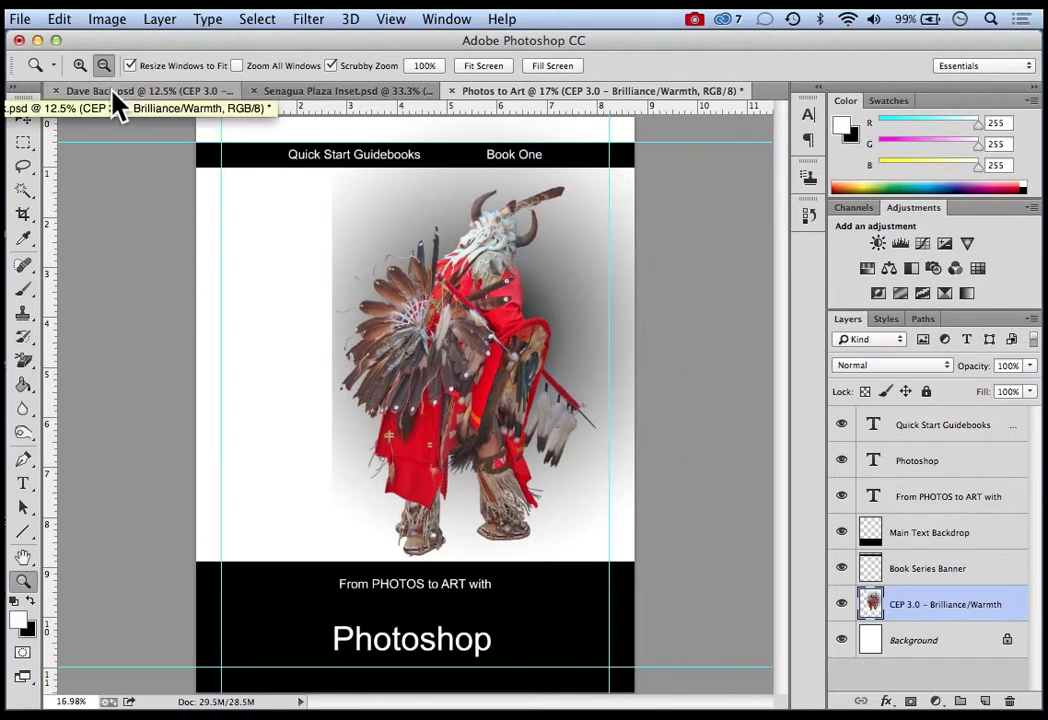
Copy the original Senagua Plaza Inset photo from its open document onto the Photos to Art cover, beside the dancer
{"action": "left_click", "coordinate": [276, 89]}
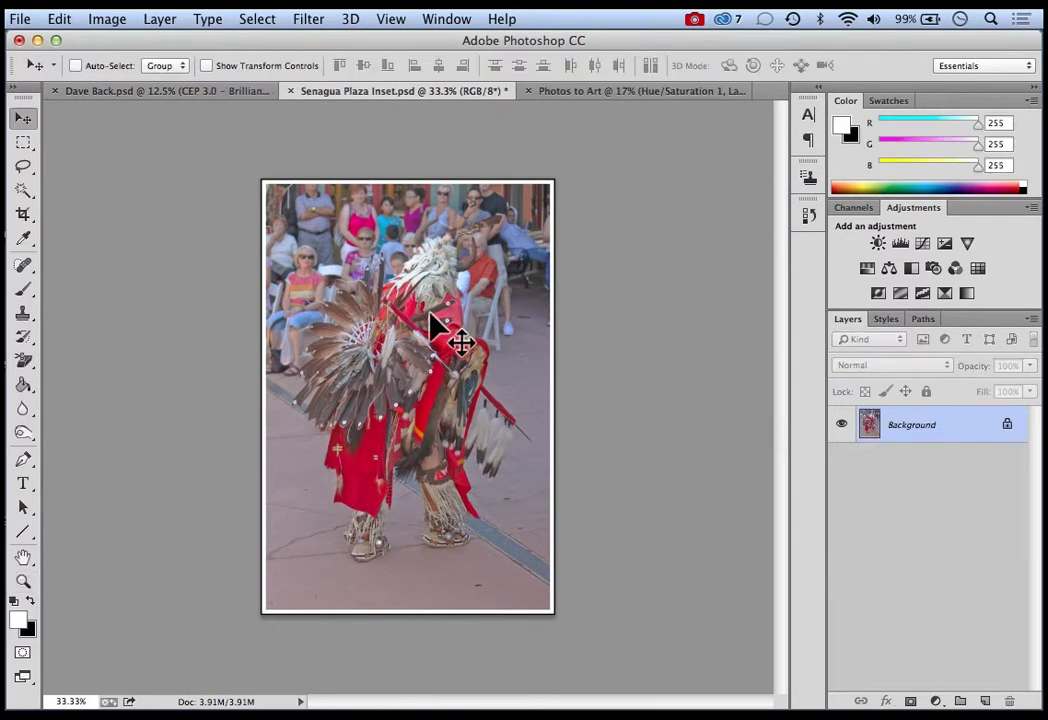
{"action": "left_click_drag", "start_coordinate": [437, 328], "coordinate": [322, 368]}
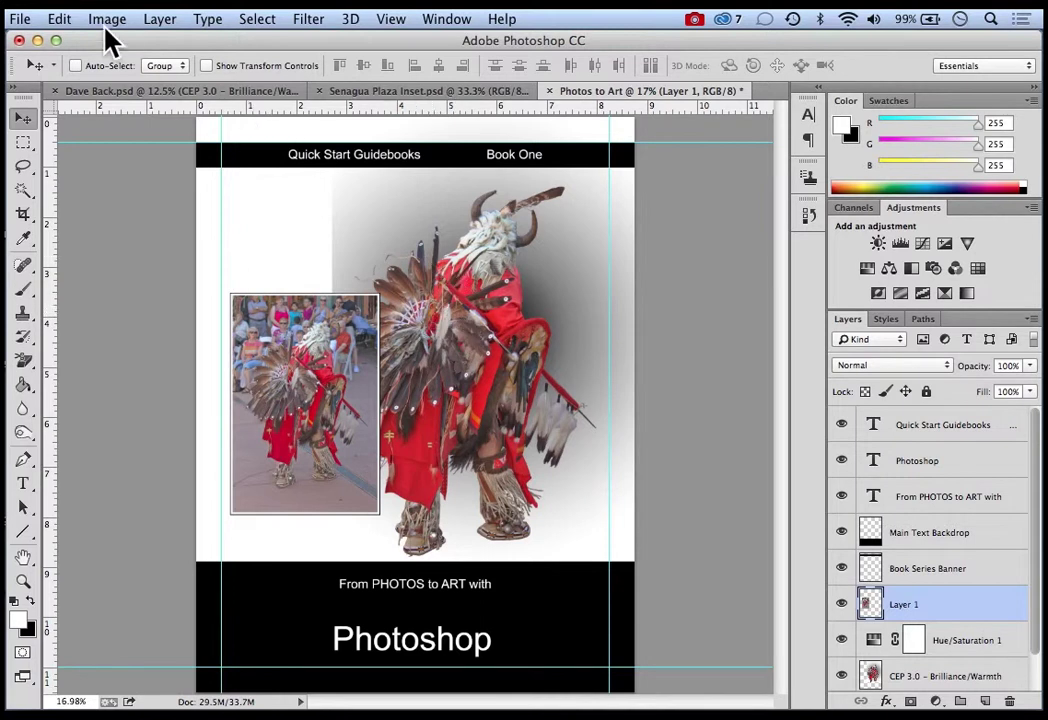
Rotate the inset photo about 15° counterclockwise and scale it proportionally to about 71%, applying the transformation
{"action": "left_click", "coordinate": [66, 18]}
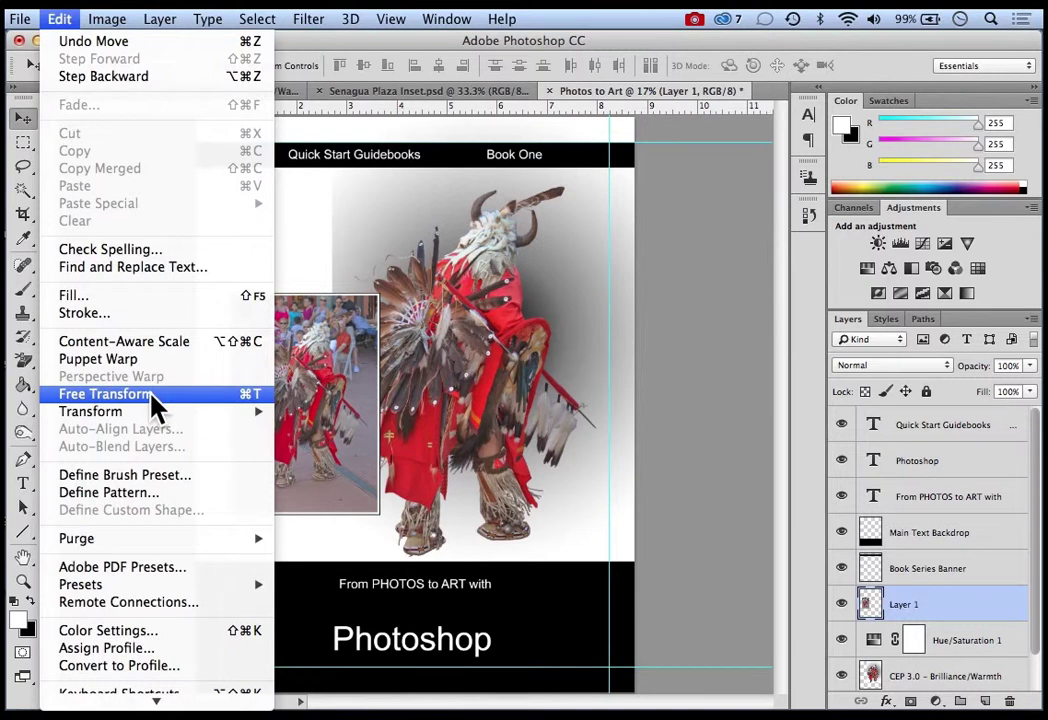
{"action": "left_click", "coordinate": [105, 394]}
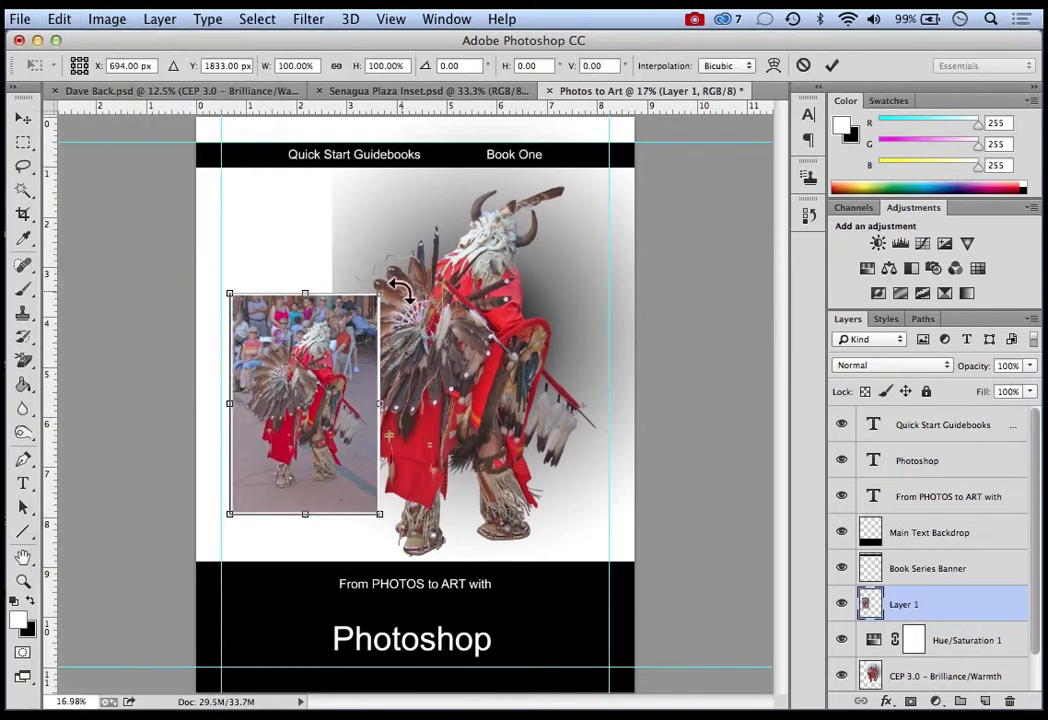
{"action": "left_click_drag", "start_coordinate": [403, 287], "coordinate": [373, 260]}
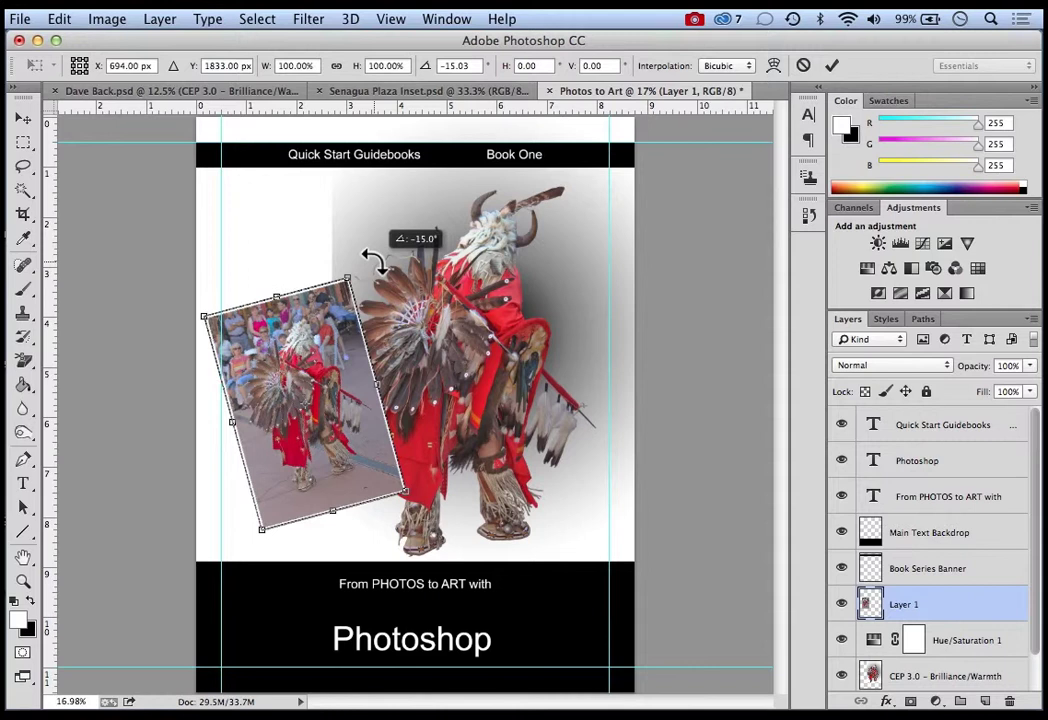
{"action": "left_click_drag", "start_coordinate": [373, 261], "coordinate": [373, 261]}
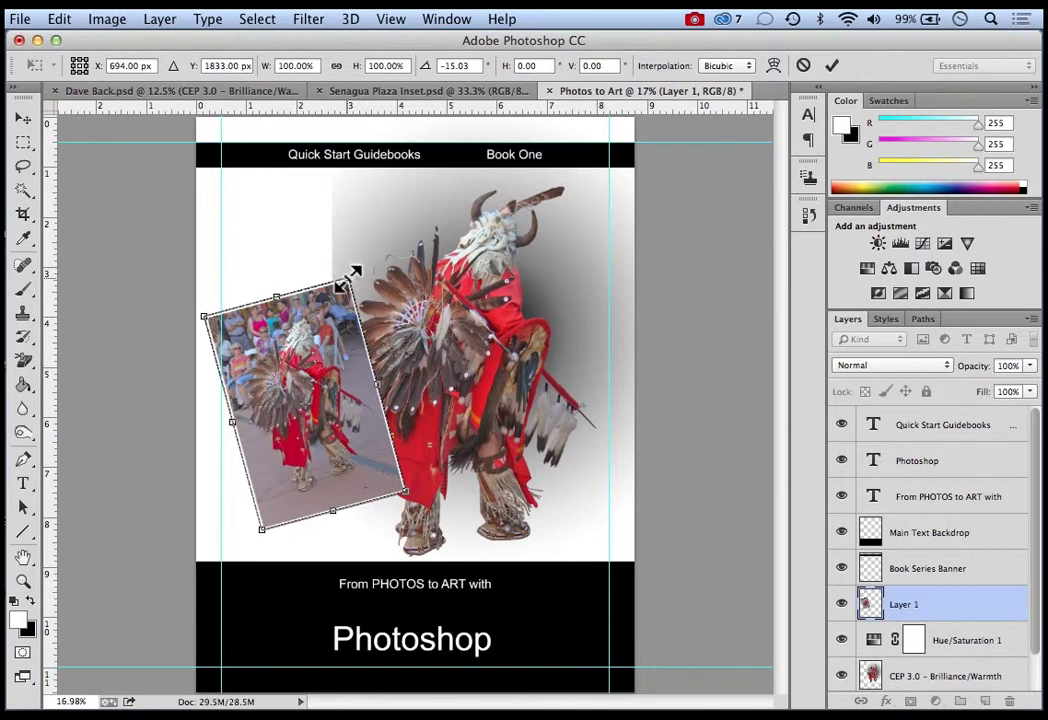
{"action": "left_click_drag", "start_coordinate": [345, 279], "coordinate": [296, 352]}
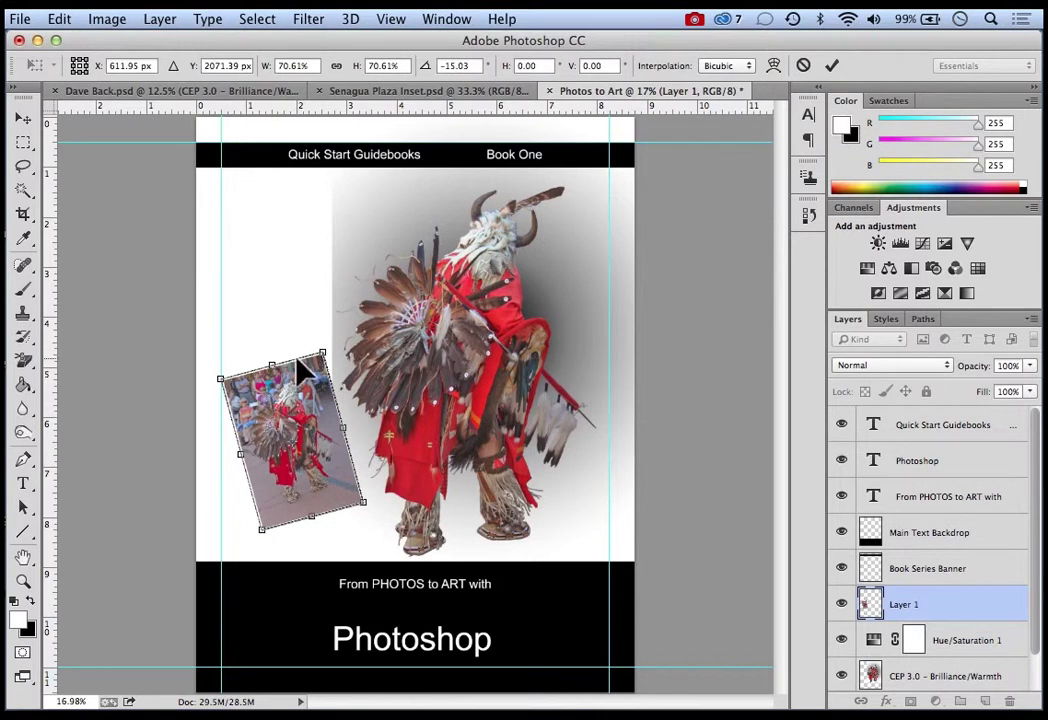
{"action": "left_click", "coordinate": [21, 116]}
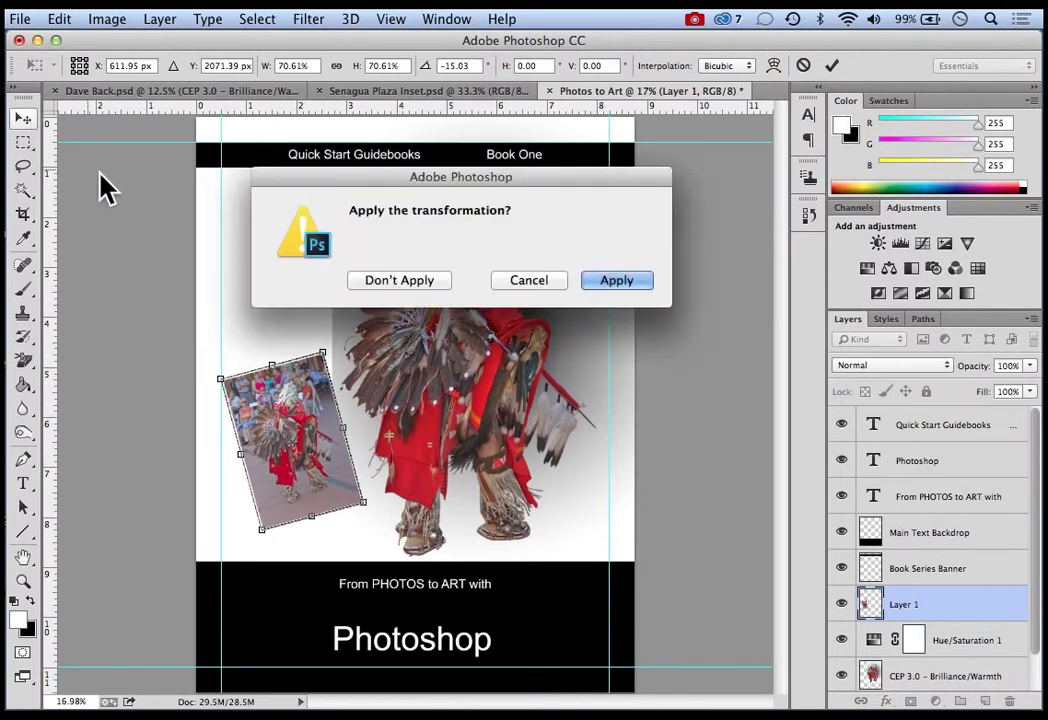
{"action": "left_click", "coordinate": [612, 283]}
Move the inset photo down onto the lower black band and enlarge it proportionally to about 108%, out to the left margin guide
{"action": "left_click_drag", "start_coordinate": [281, 411], "coordinate": [300, 445]}
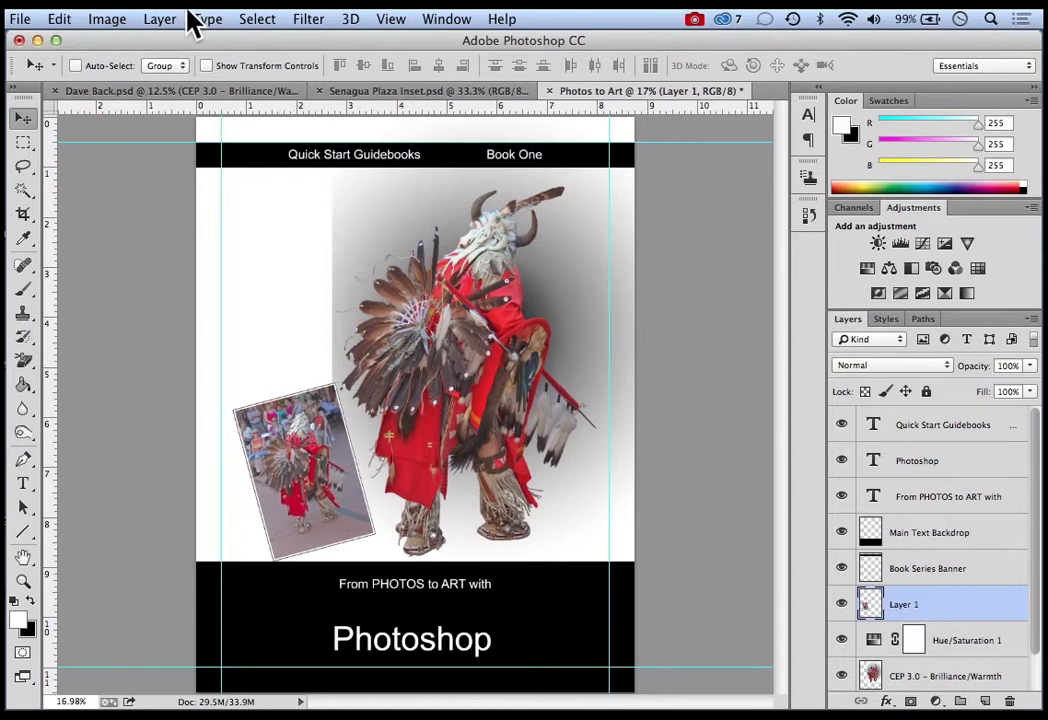
{"action": "left_click", "coordinate": [60, 18]}
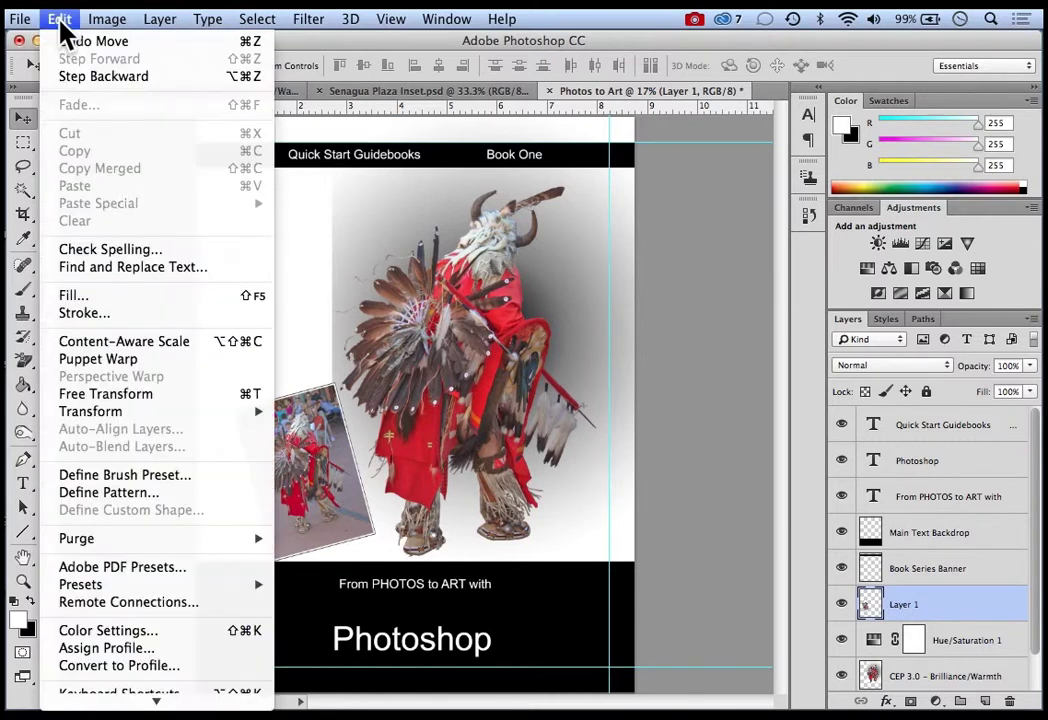
{"action": "left_click", "coordinate": [88, 396]}
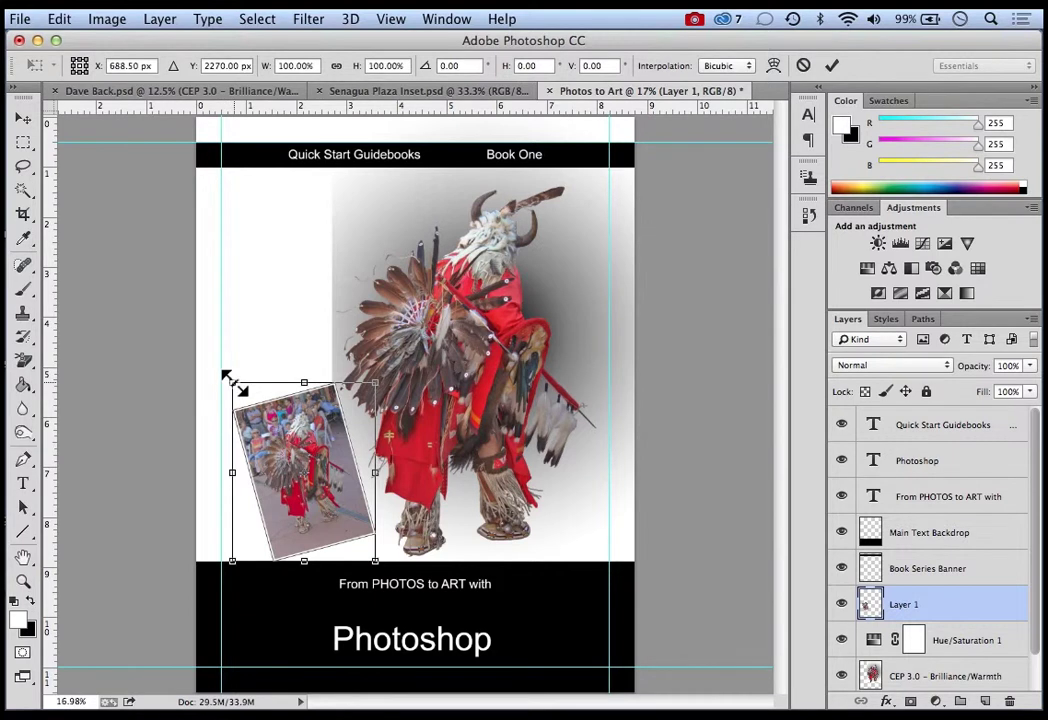
{"action": "left_click_drag", "start_coordinate": [234, 383], "coordinate": [225, 369]}
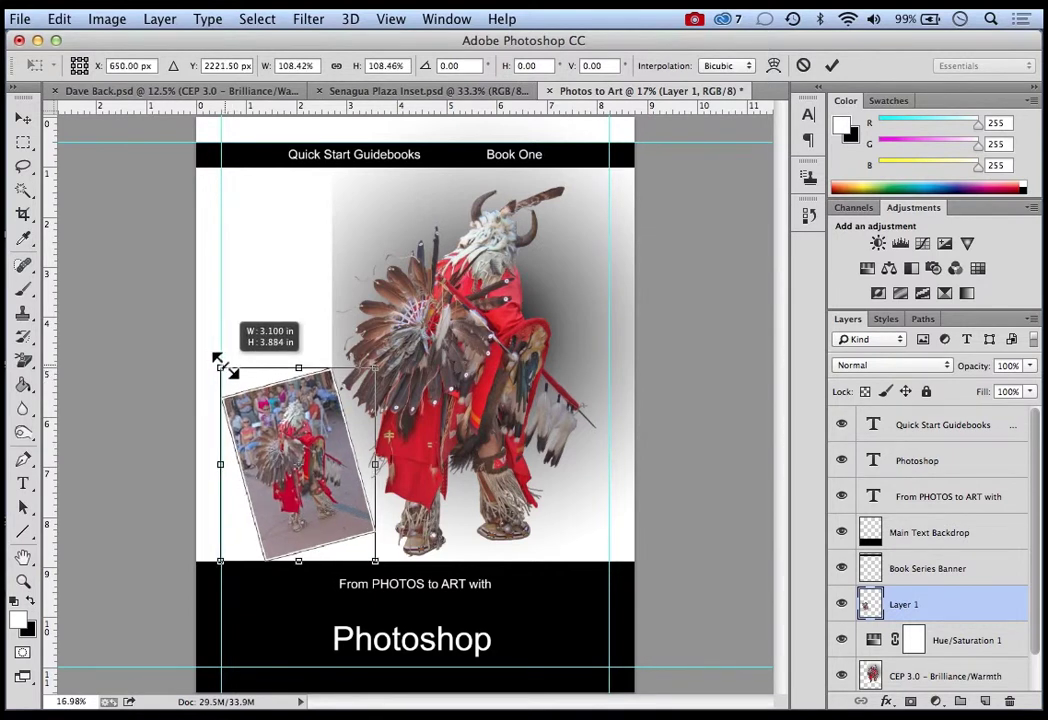
{"action": "left_click", "coordinate": [833, 66]}
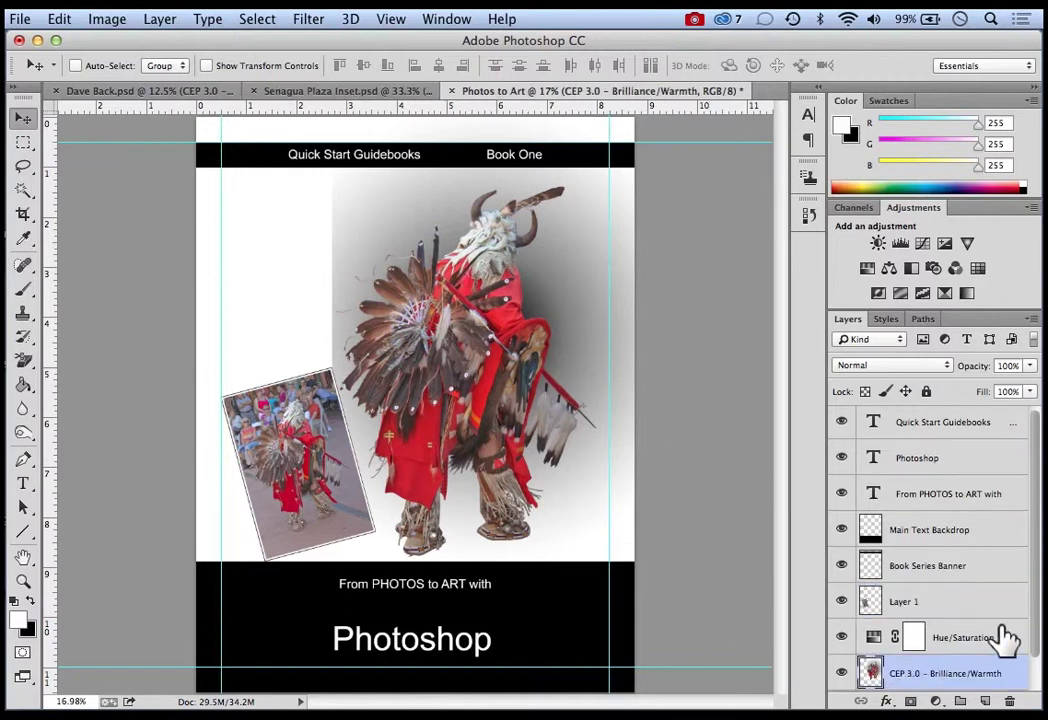
Toggle the visibility of the CEP 3.0 - Brilliance/Warmth layer to examine what it contributes to the cover
{"action": "left_click_drag", "start_coordinate": [1031, 613], "coordinate": [1040, 665]}
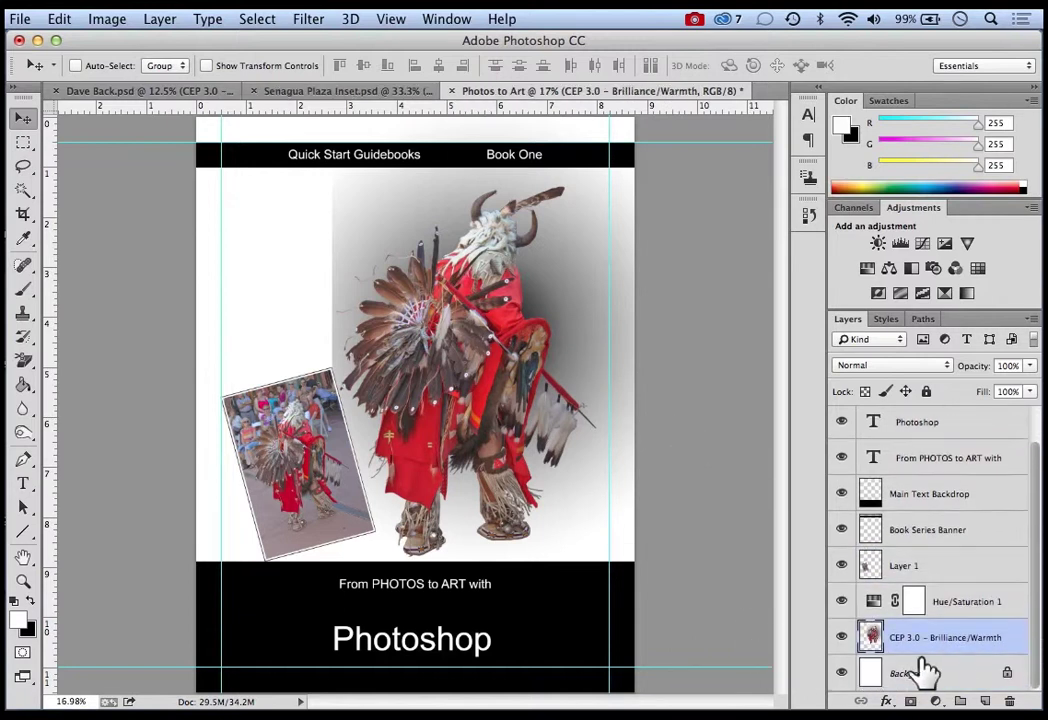
{"action": "left_click", "coordinate": [841, 637]}
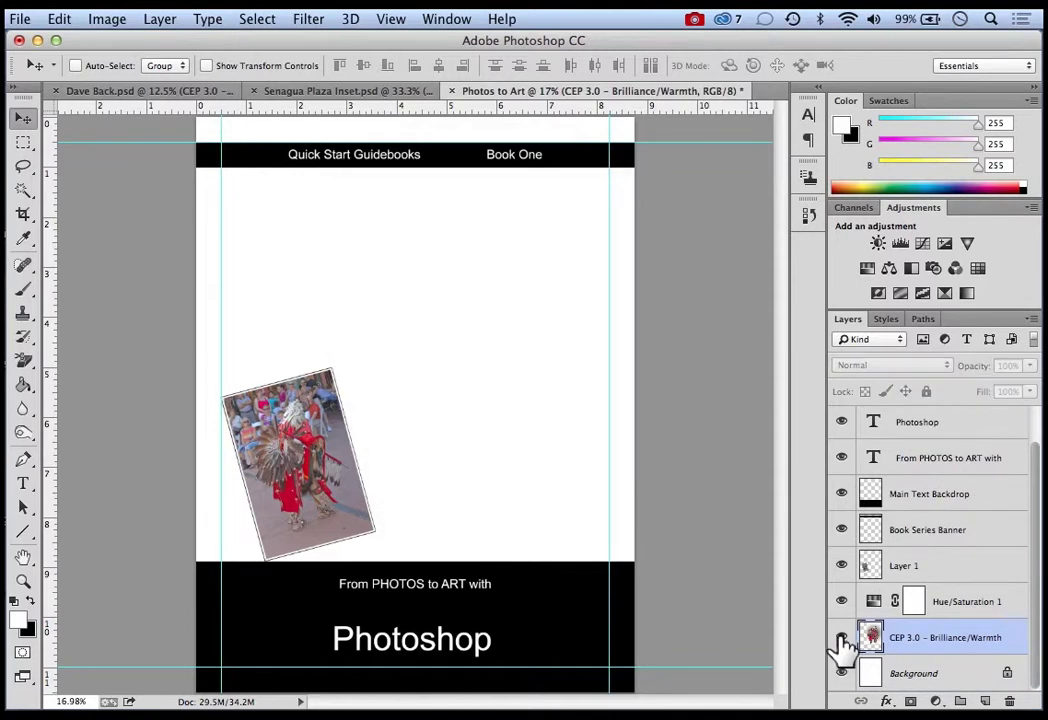
{"action": "left_click", "coordinate": [841, 637]}
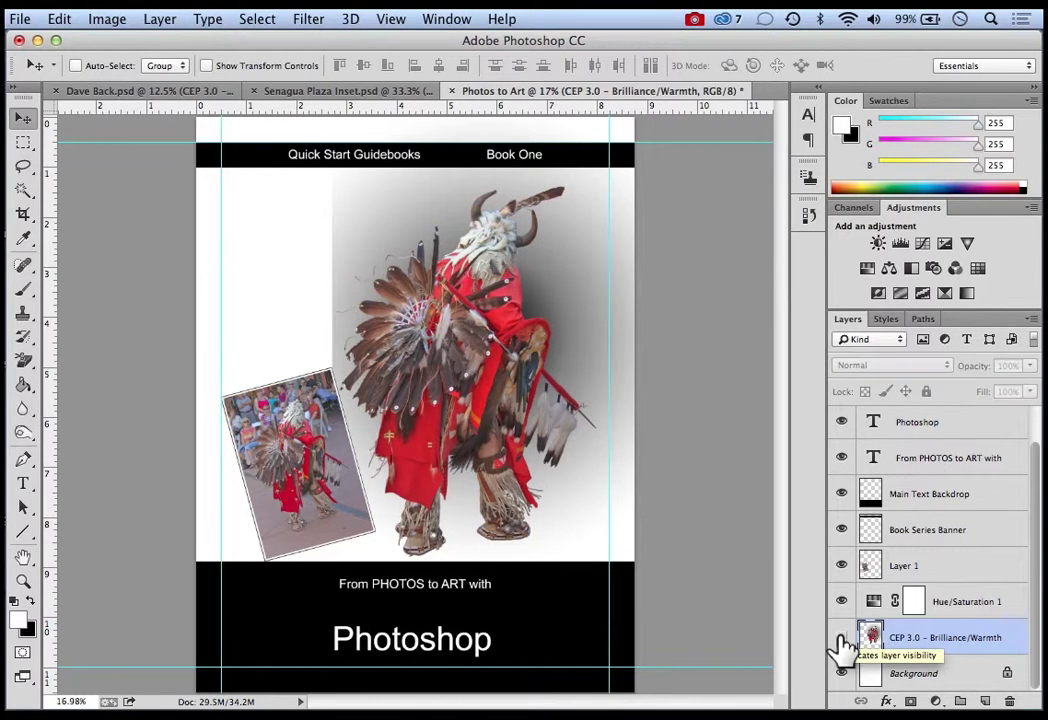
{"action": "left_click", "coordinate": [841, 637]}
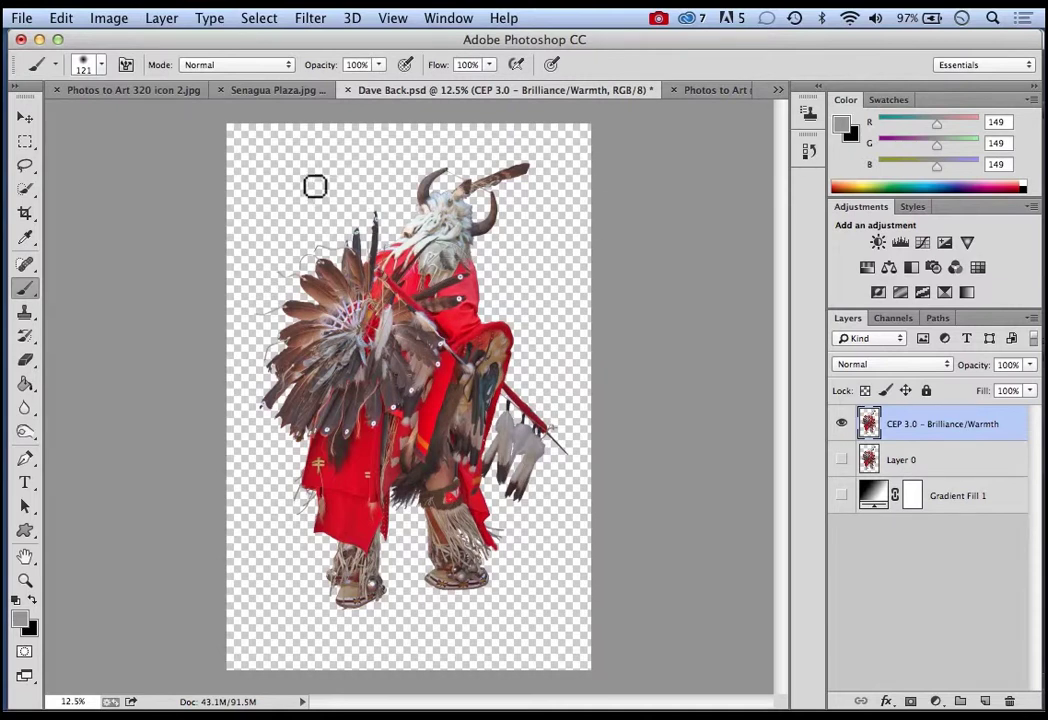
{"action": "left_click", "coordinate": [109, 20]}
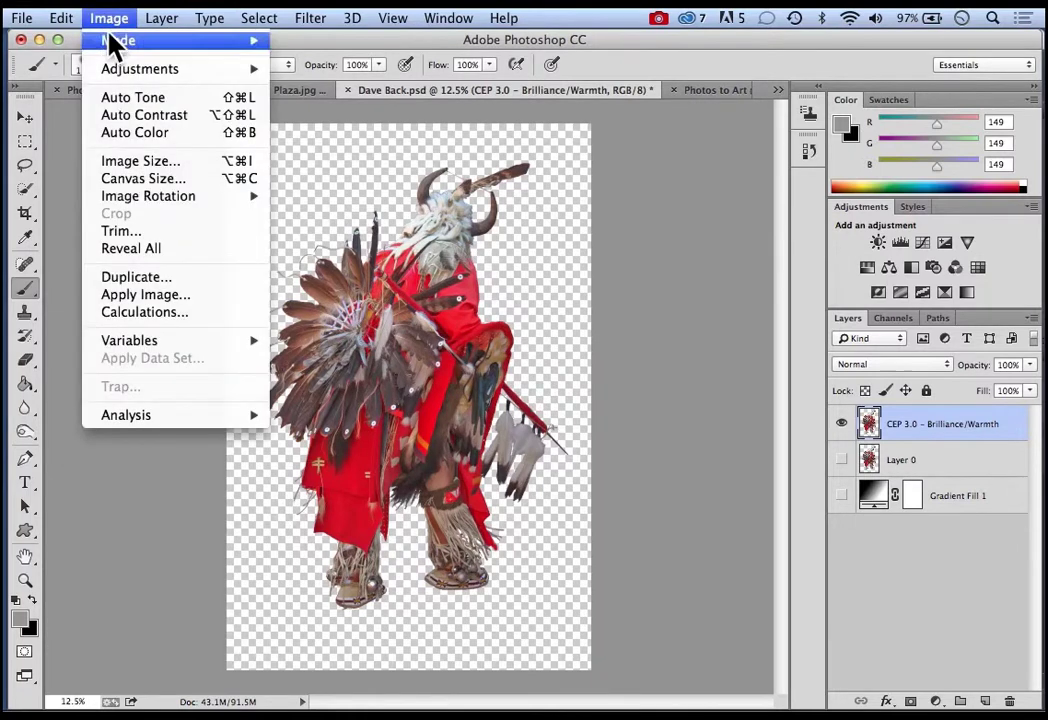
{"action": "left_click", "coordinate": [135, 184]}
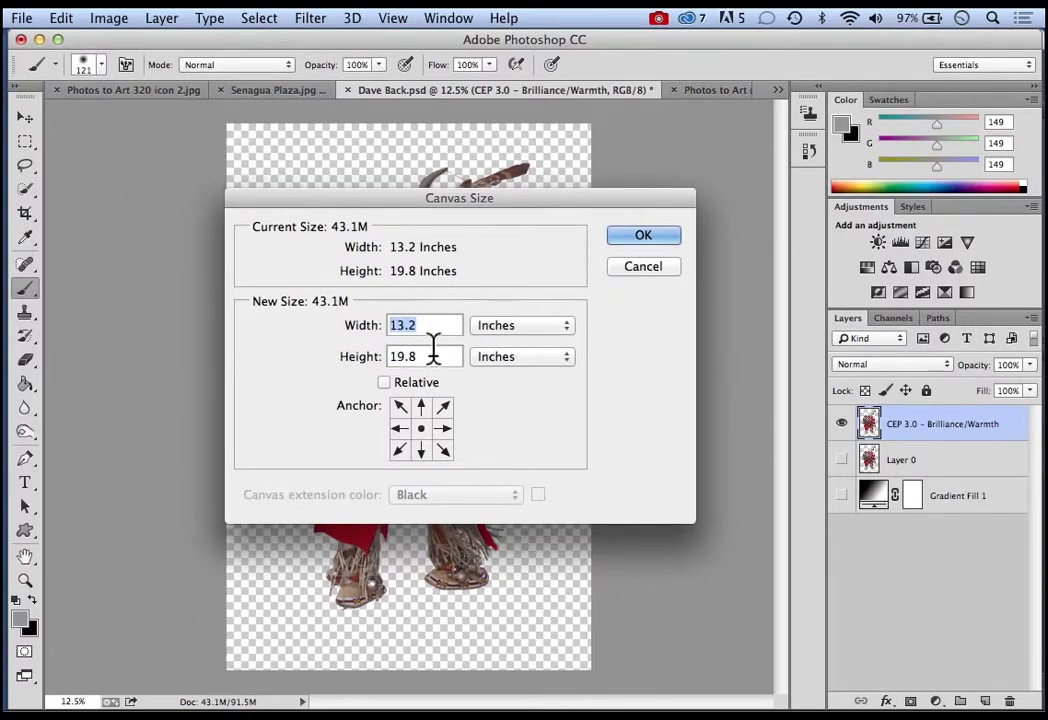
{"action": "left_click", "coordinate": [642, 268]}
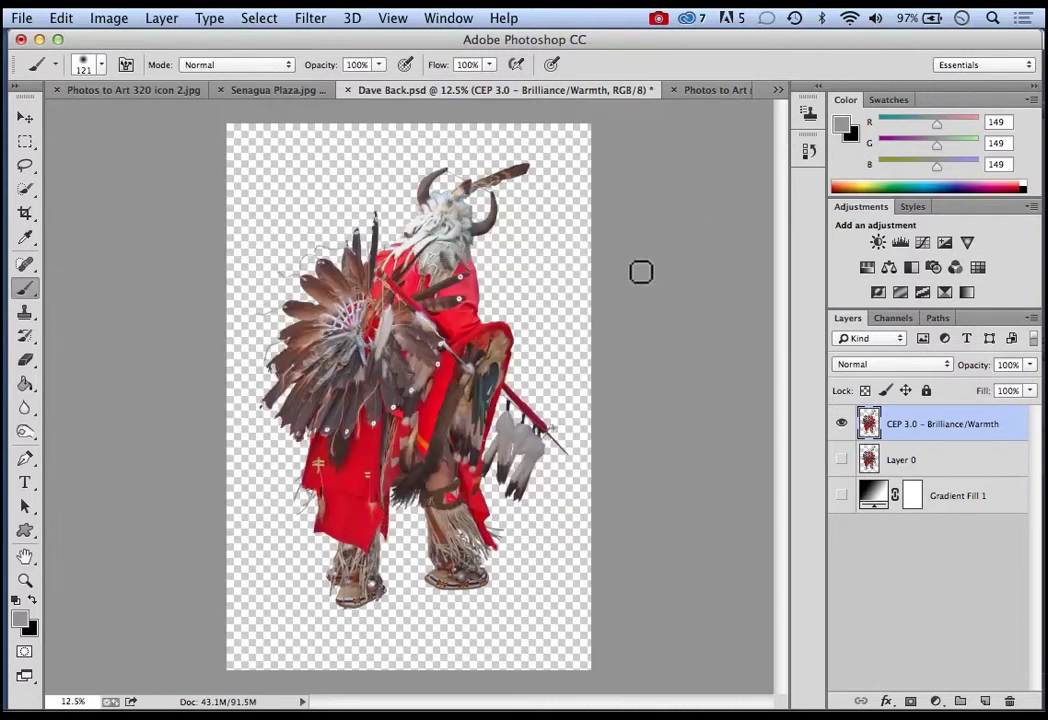
Resample the cut-out dancer image to a height of 8 inches at 320 pixels/inch, keeping its proportions
{"action": "left_click", "coordinate": [106, 22]}
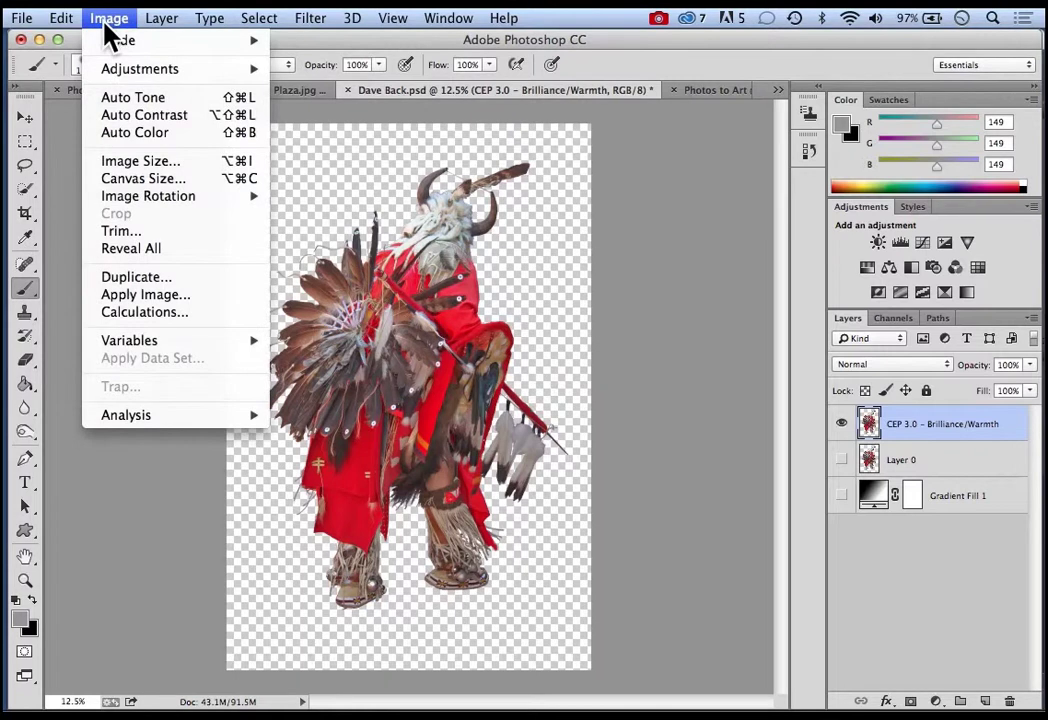
{"action": "left_click", "coordinate": [139, 161]}
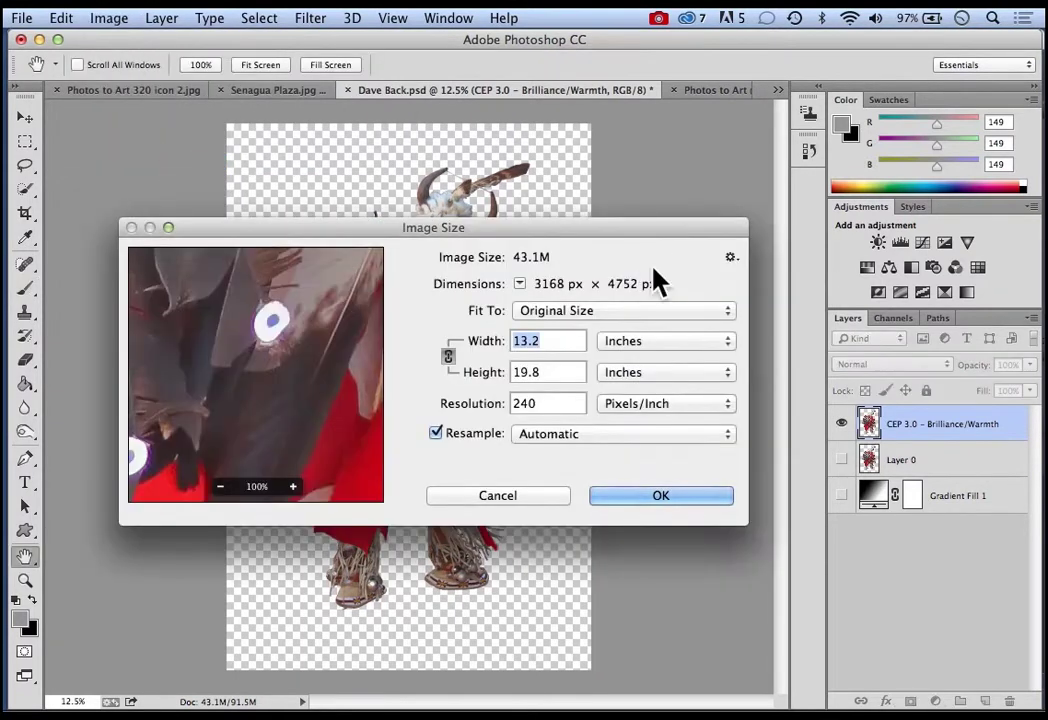
{"action": "left_click", "coordinate": [474, 433]}
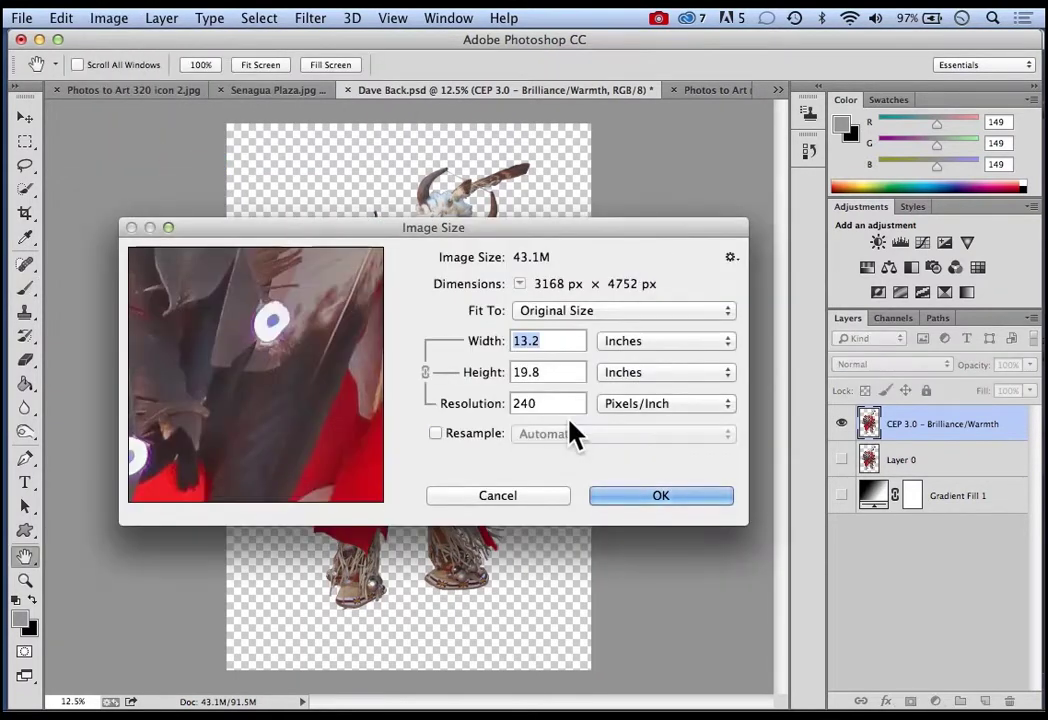
{"action": "left_click", "coordinate": [548, 343]}
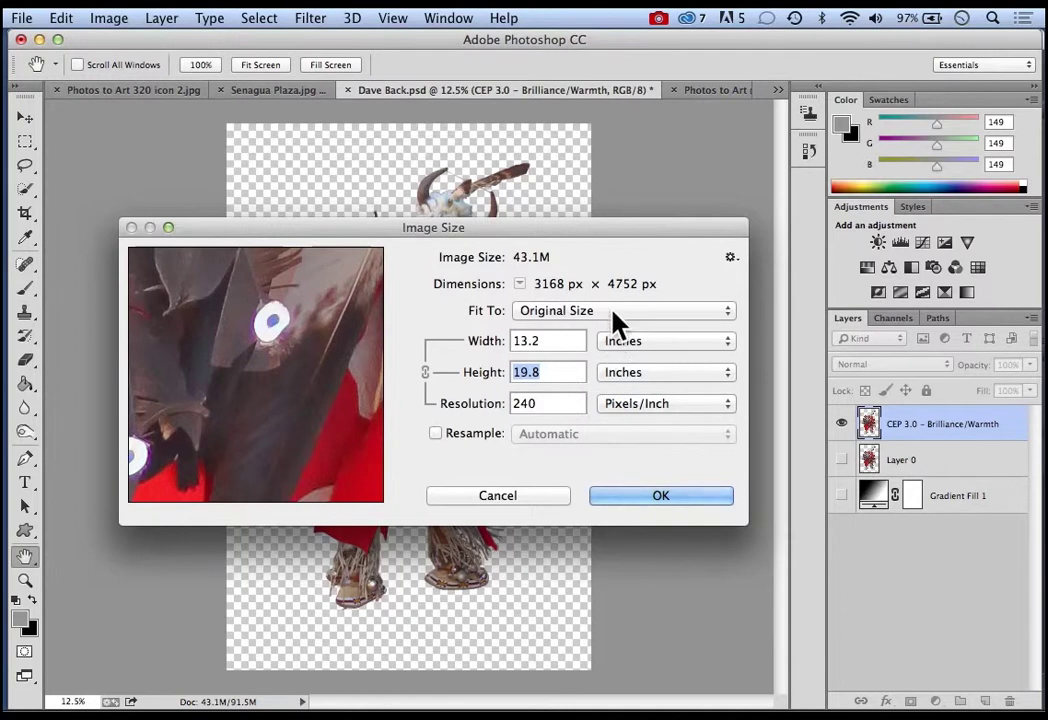
{"action": "type", "text": "8"}
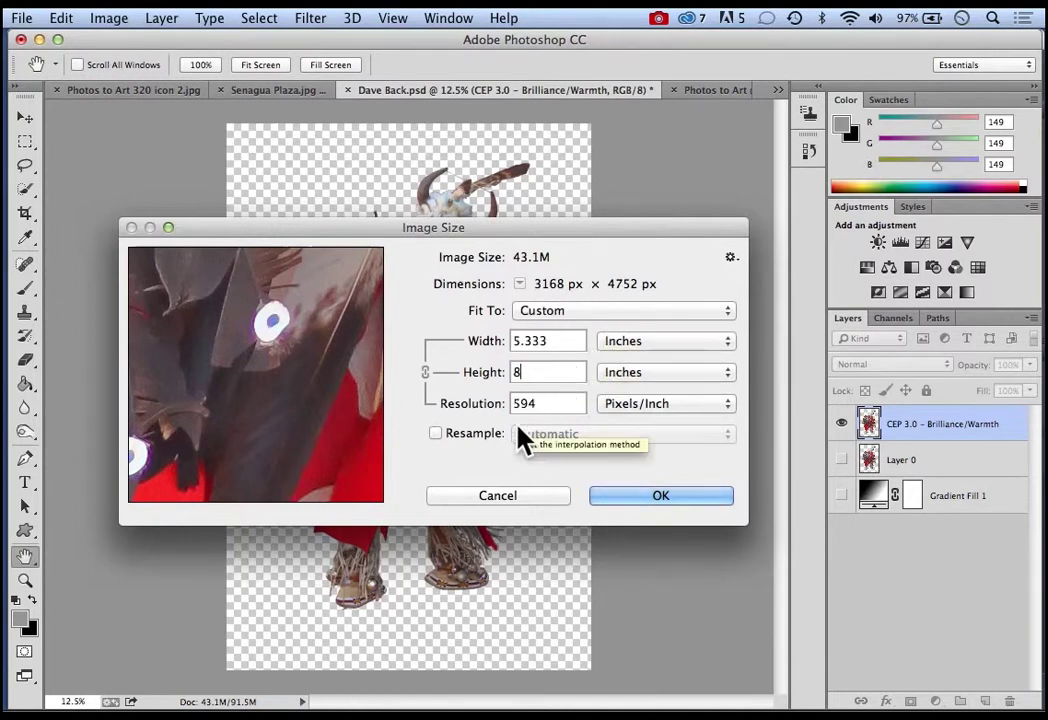
{"action": "left_click", "coordinate": [436, 434]}
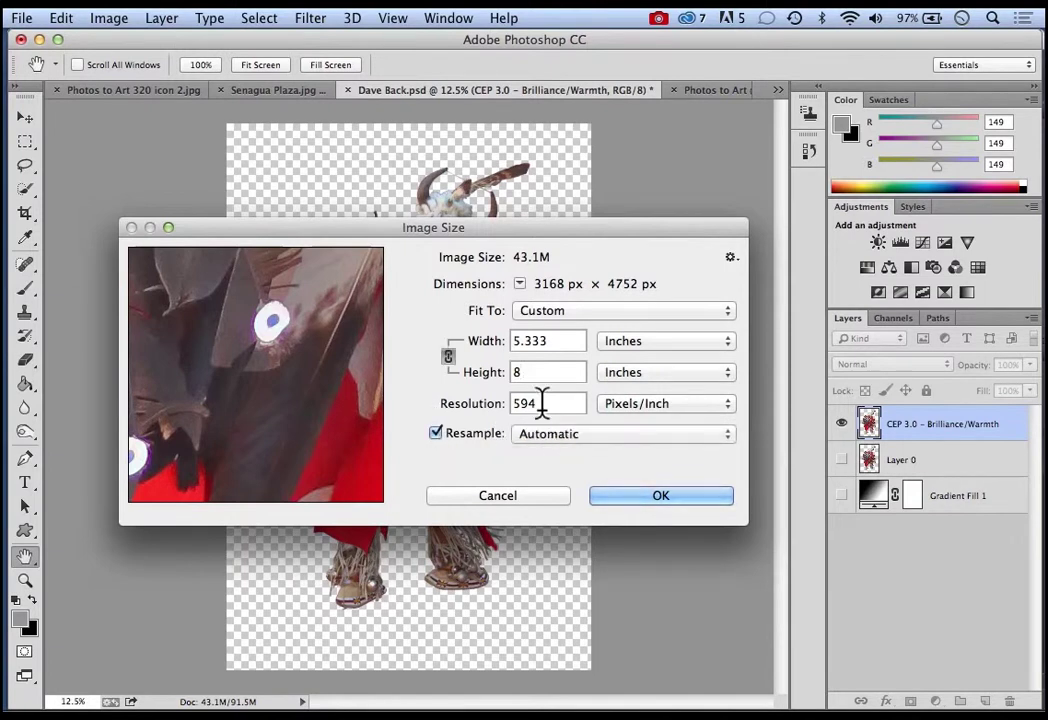
{"action": "left_click_drag", "start_coordinate": [545, 403], "coordinate": [510, 412]}
{"action": "type", "text": "320"}
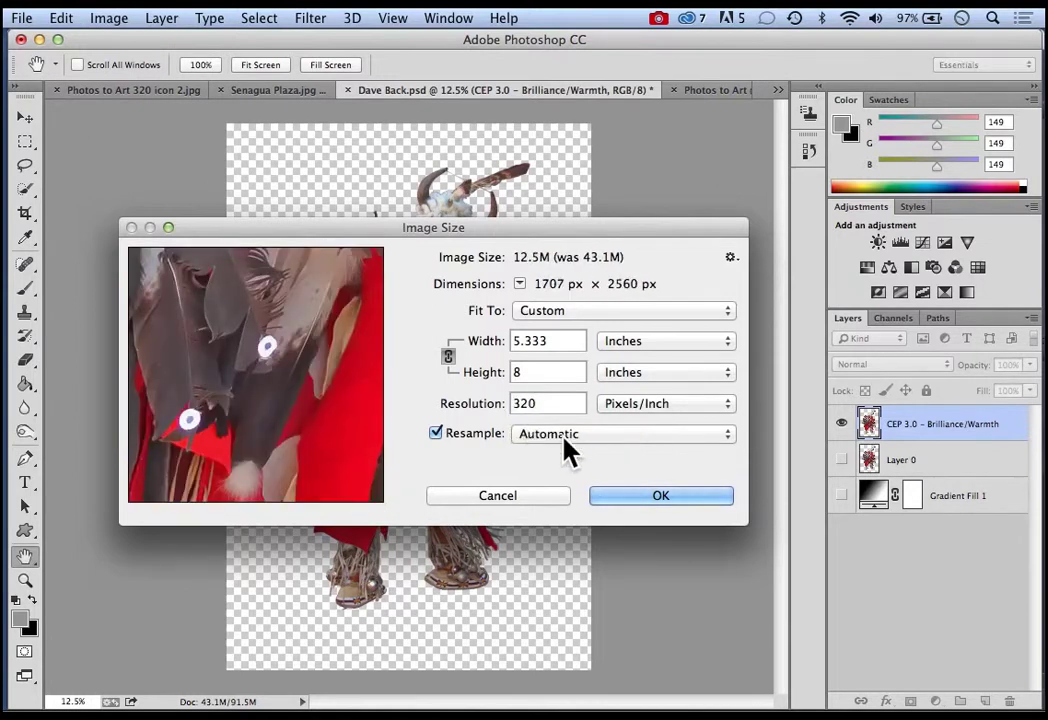
{"action": "left_click", "coordinate": [658, 505]}
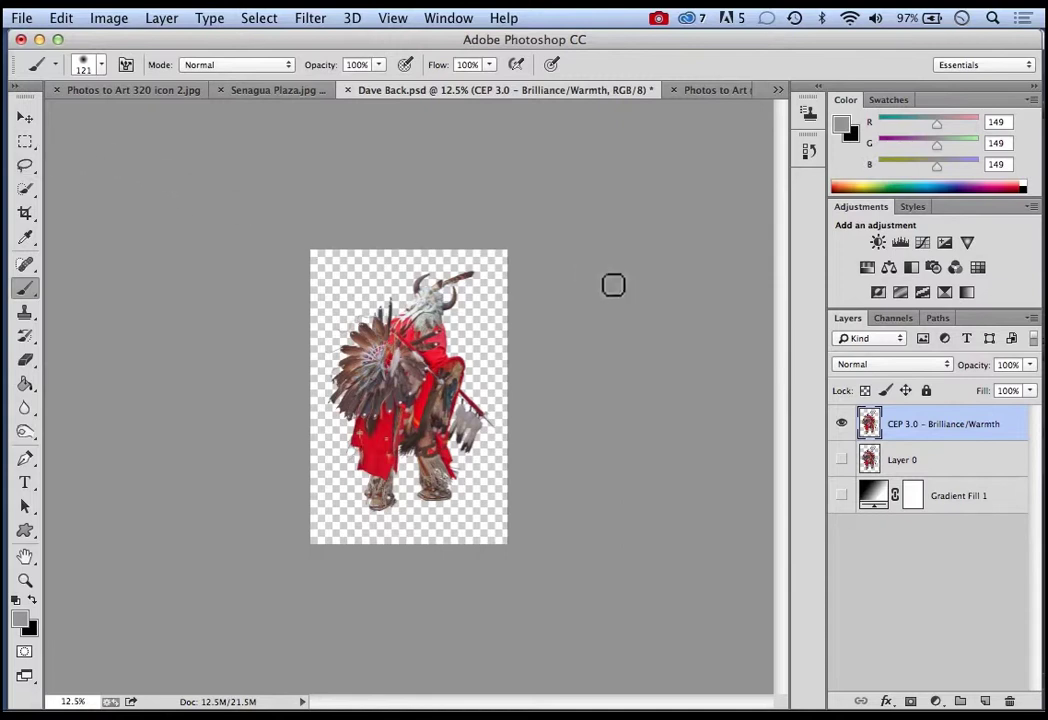
Extend the dancer document's canvas to 12 × 12 inches with the image anchored in the centre
{"action": "left_click", "coordinate": [109, 18]}
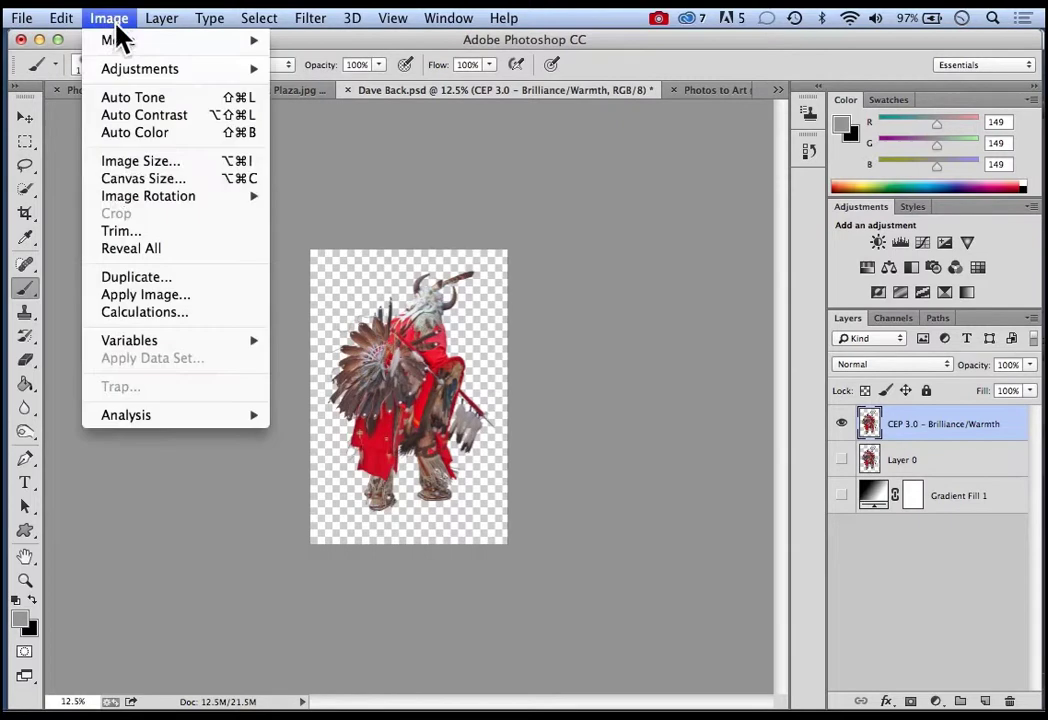
{"action": "left_click", "coordinate": [115, 179]}
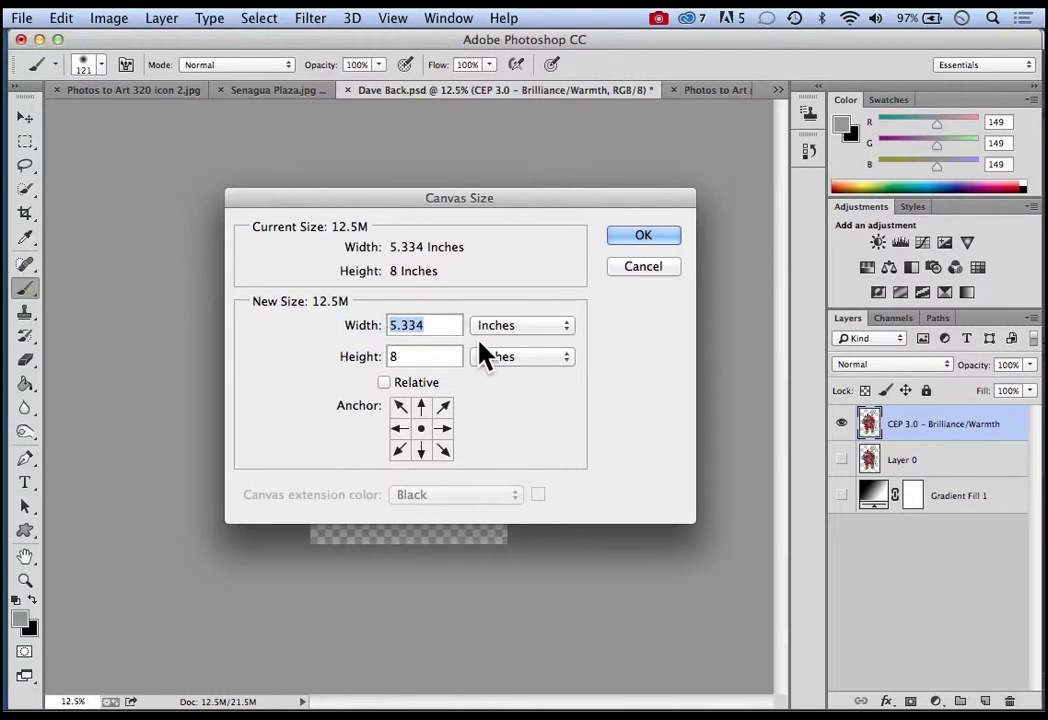
{"action": "type", "text": "12"}
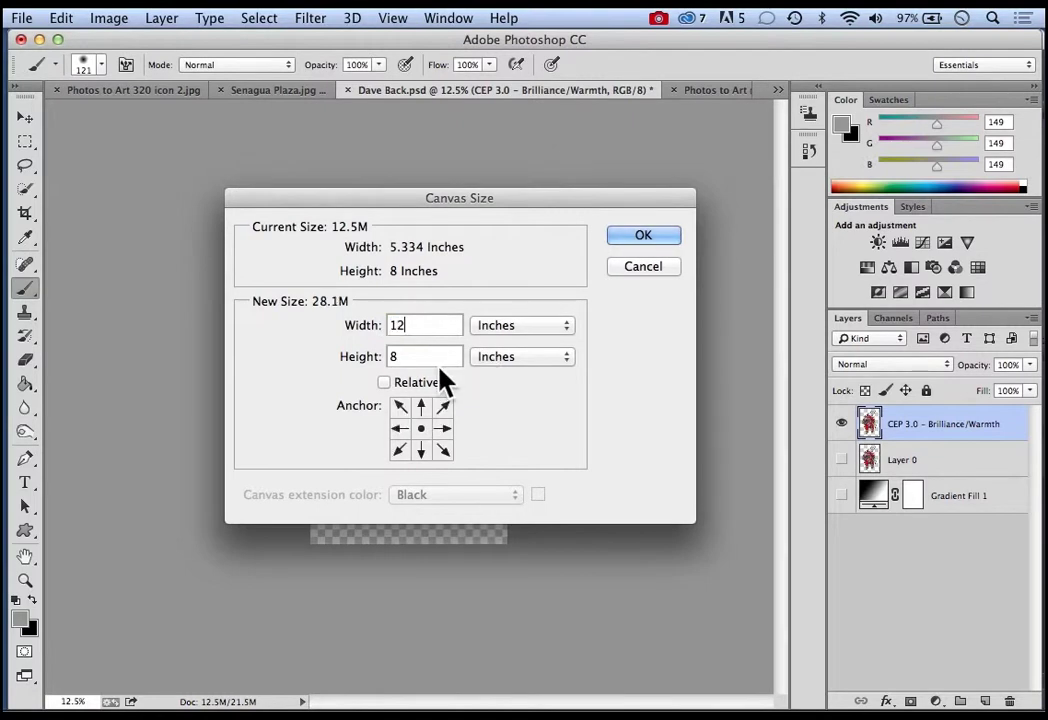
{"action": "type", "text": "12"}
{"action": "left_click", "coordinate": [629, 243]}
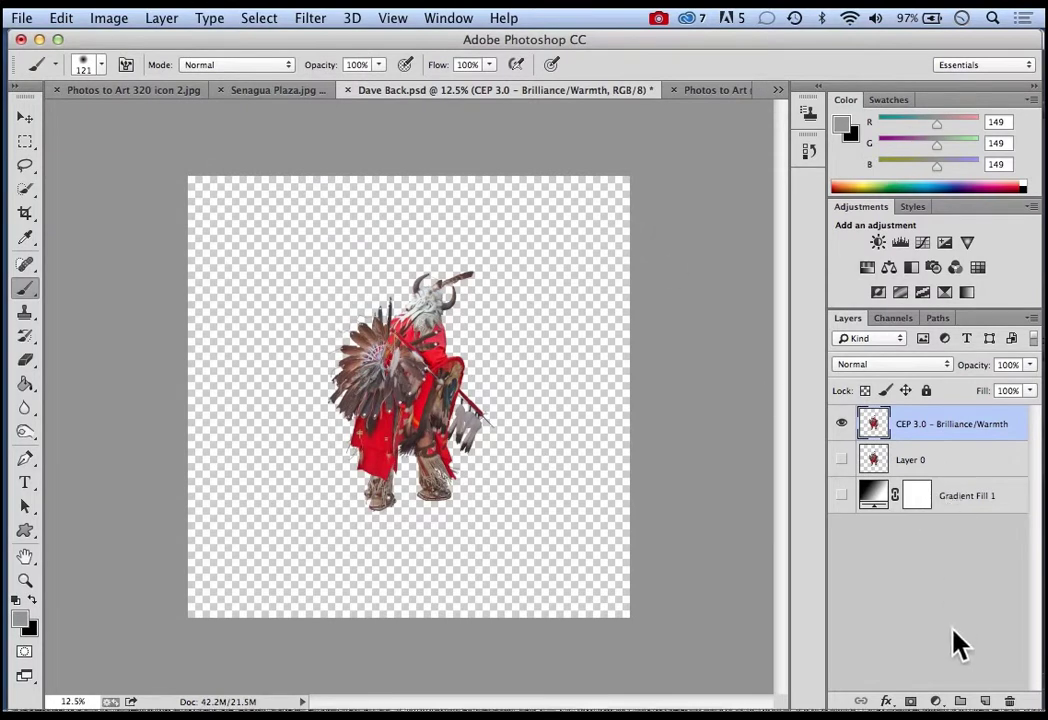
Add a gradient fill layer above the dancer using the Black, White preset and the Radial style
{"action": "left_click", "coordinate": [934, 702]}
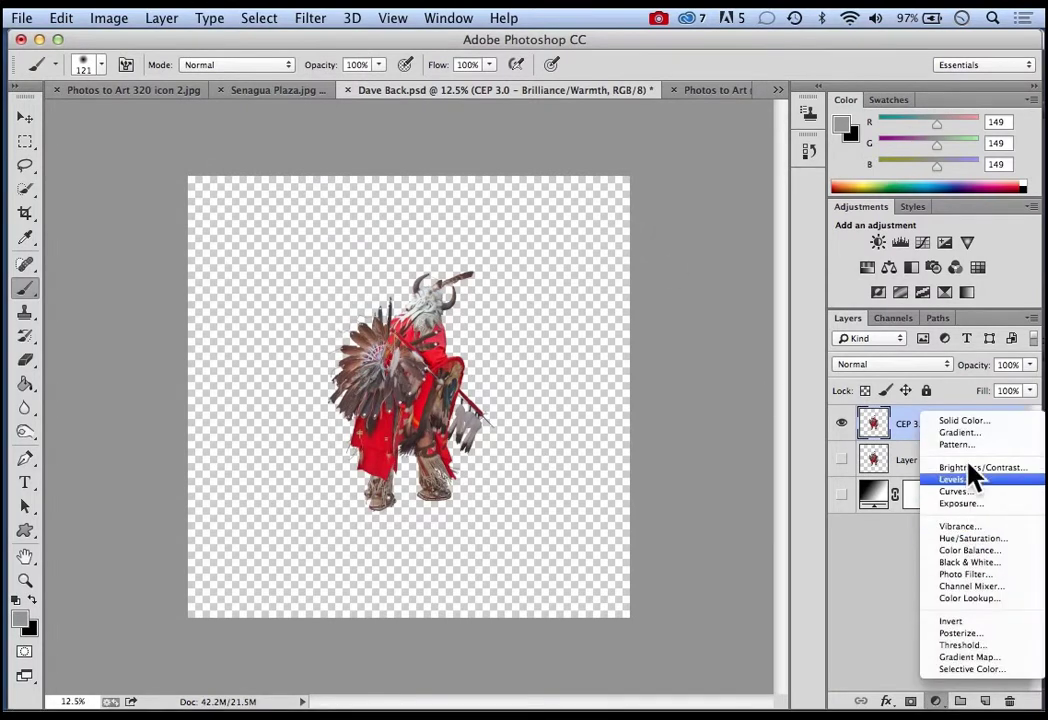
{"action": "left_click", "coordinate": [956, 435]}
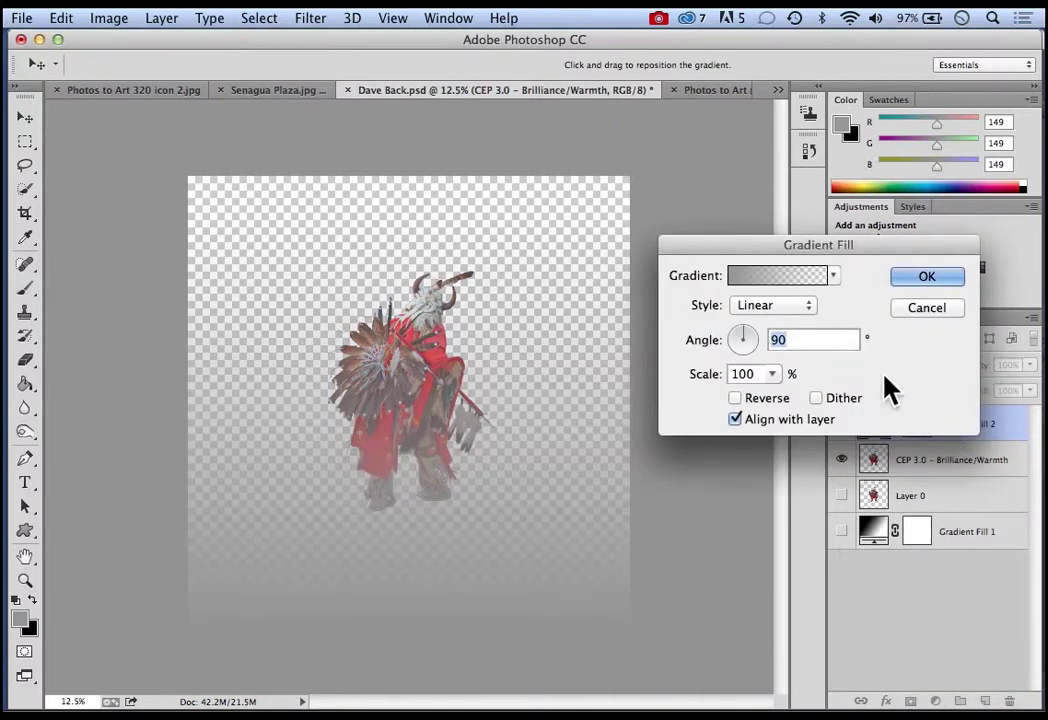
{"action": "left_click", "coordinate": [778, 276]}
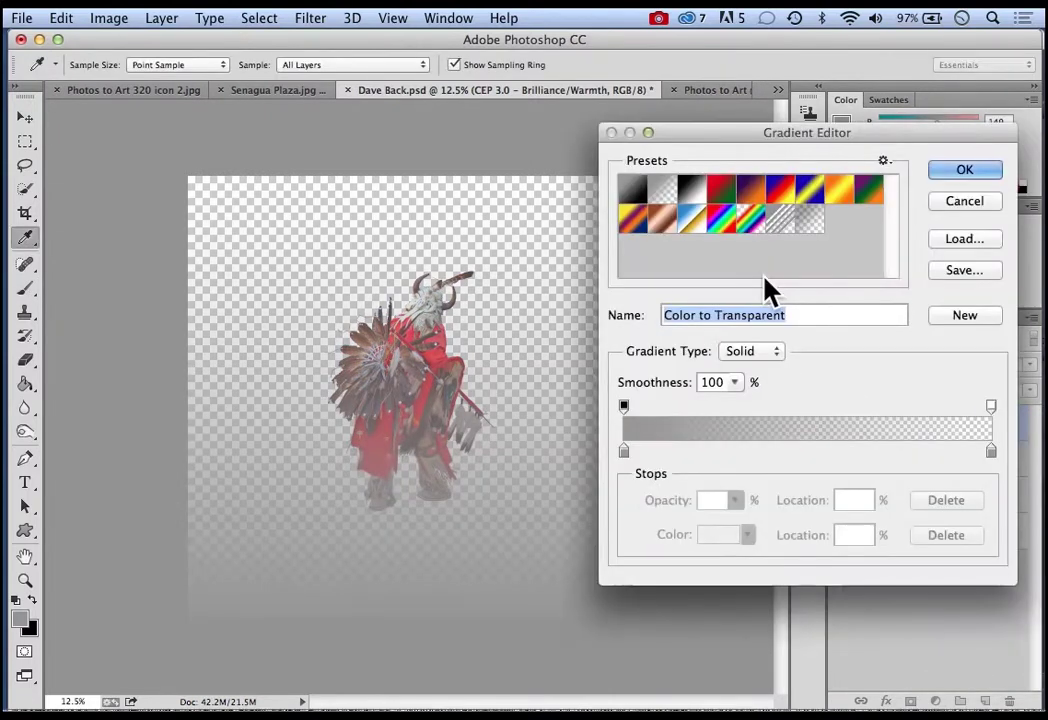
{"action": "left_click", "coordinate": [693, 198]}
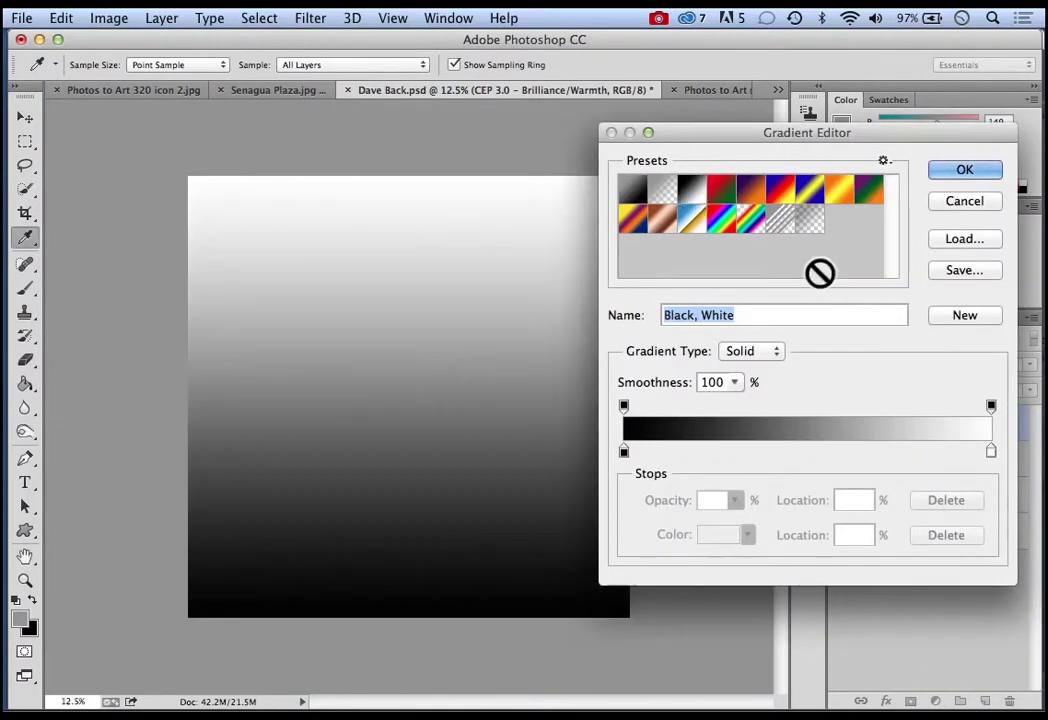
{"action": "left_click", "coordinate": [964, 172]}
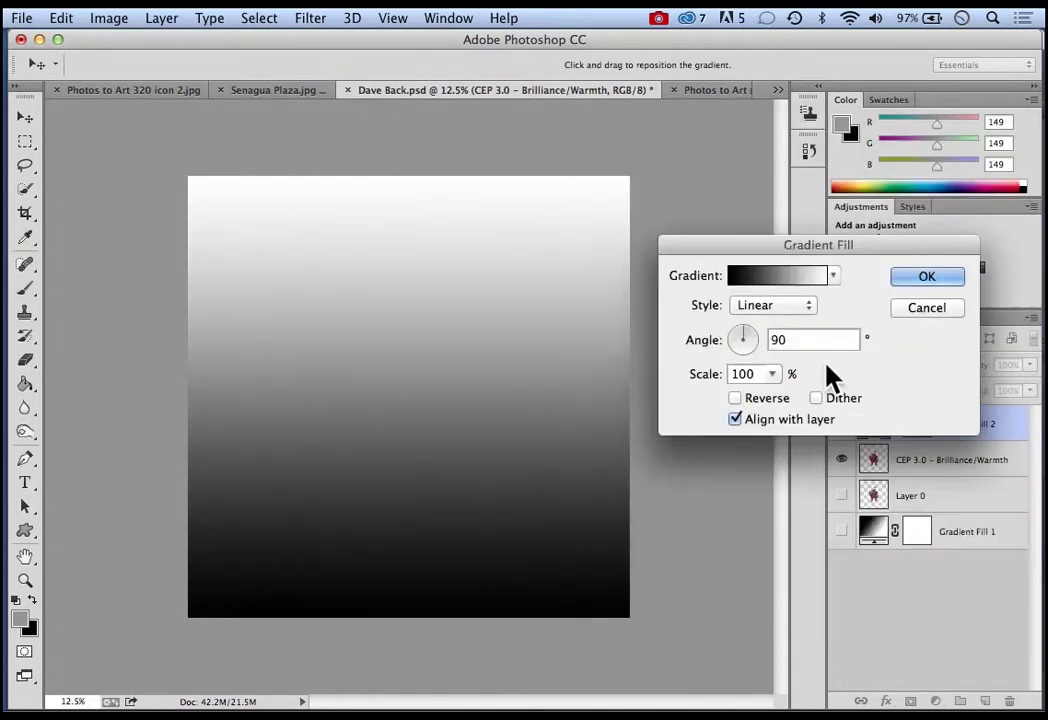
{"action": "left_click", "coordinate": [808, 311]}
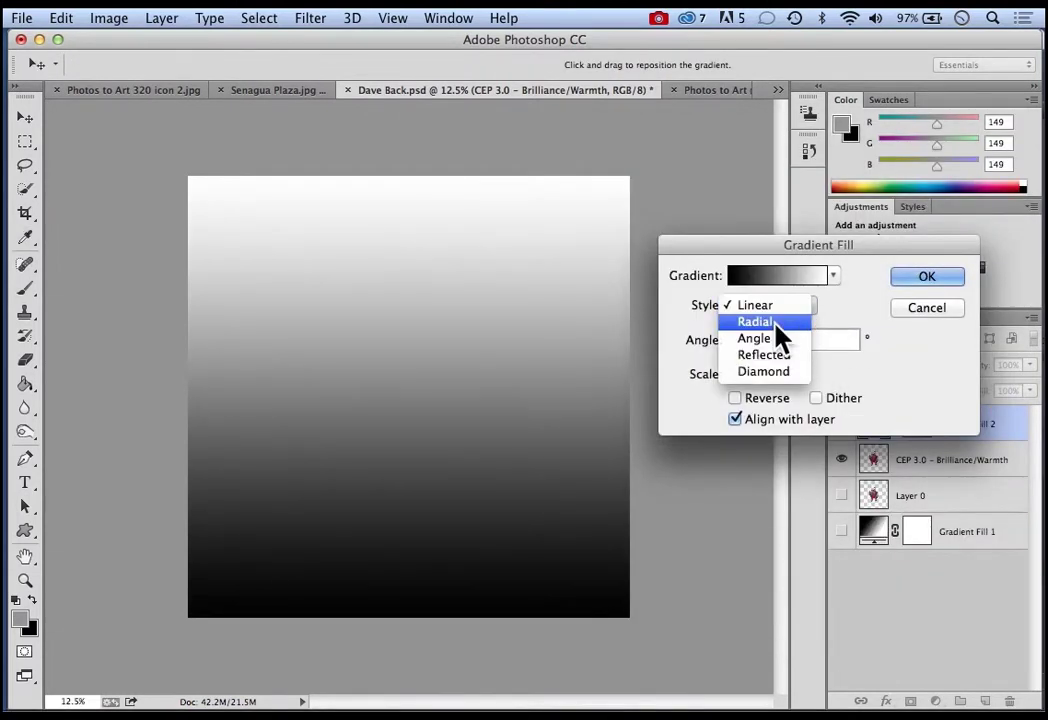
{"action": "left_click", "coordinate": [779, 330]}
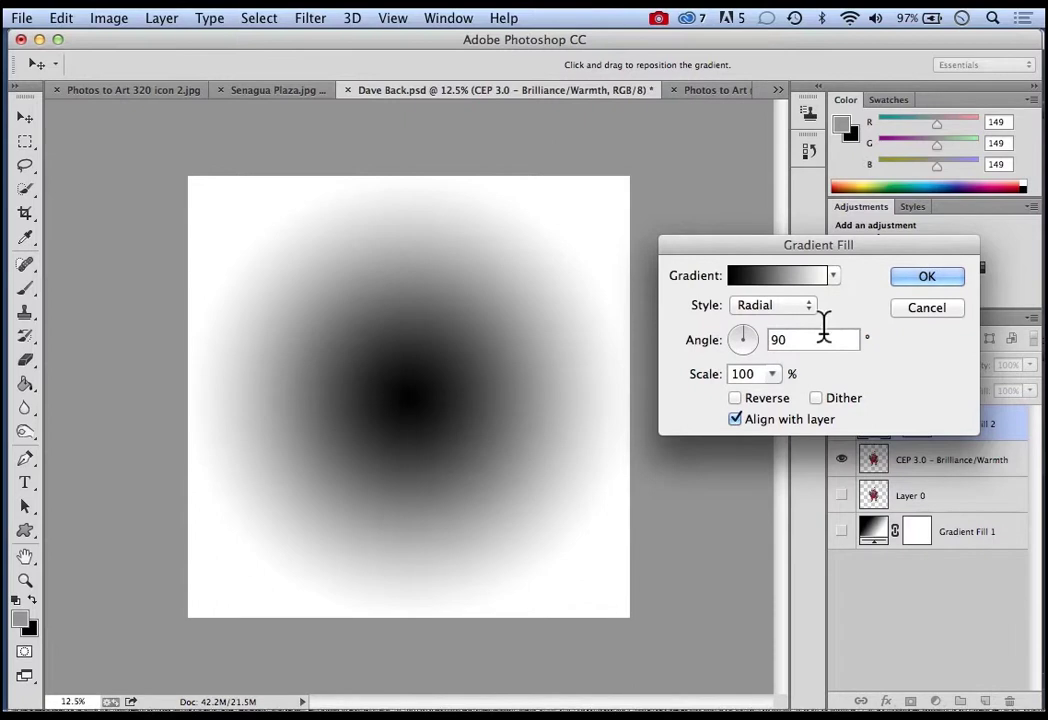
Shift the midpoint between the gradient's black and white colour stops to a location of 40%
{"action": "left_click", "coordinate": [782, 280]}
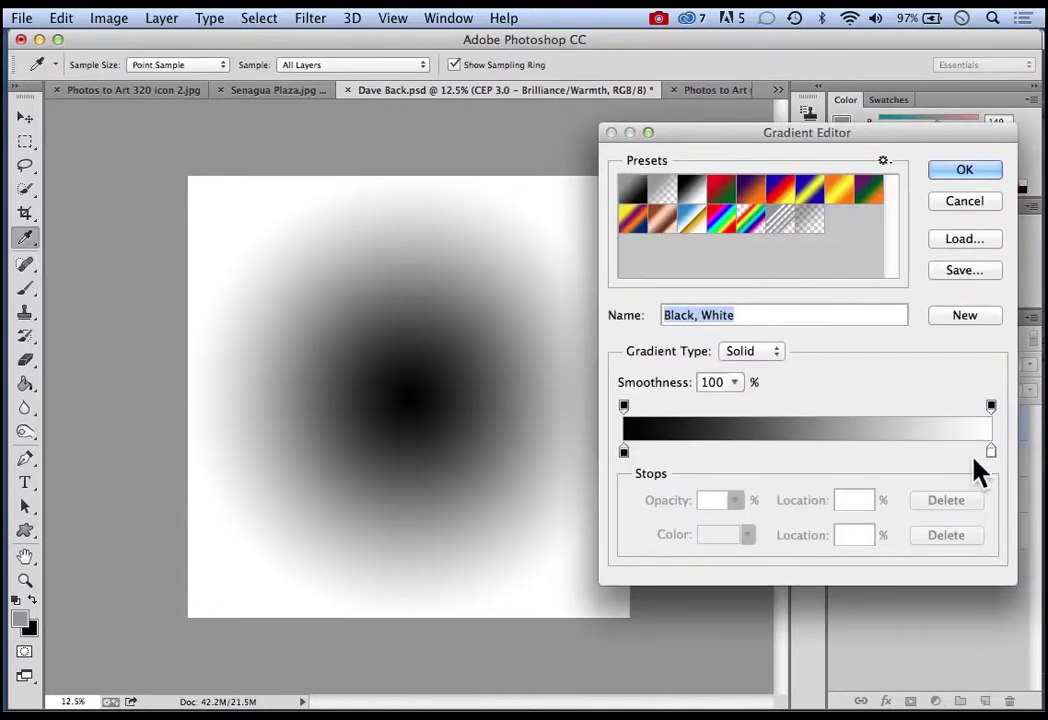
{"action": "left_click", "coordinate": [808, 452]}
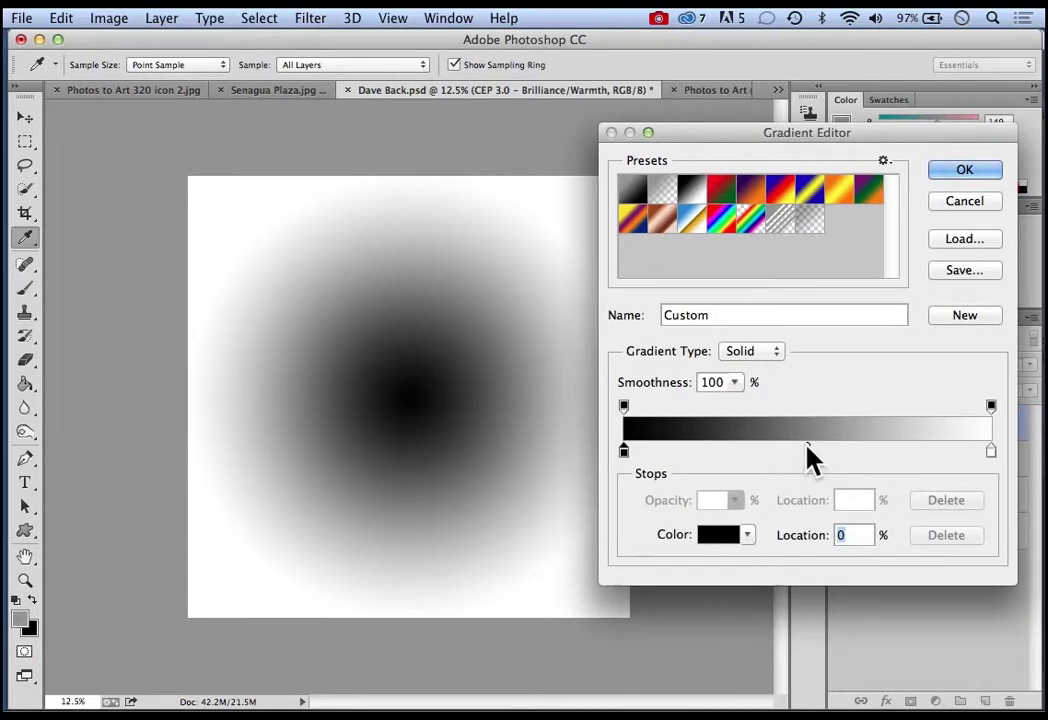
{"action": "left_click_drag", "start_coordinate": [809, 449], "coordinate": [772, 446]}
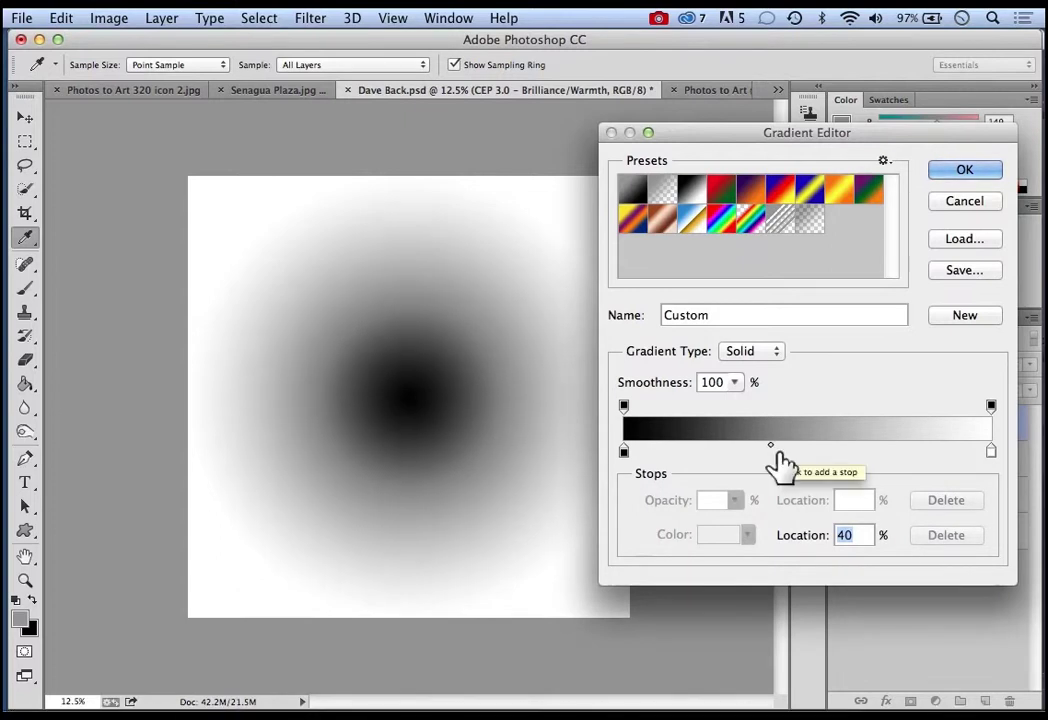
Open the black stop at the start of the gradient for colour editing
{"action": "left_click", "coordinate": [624, 453]}
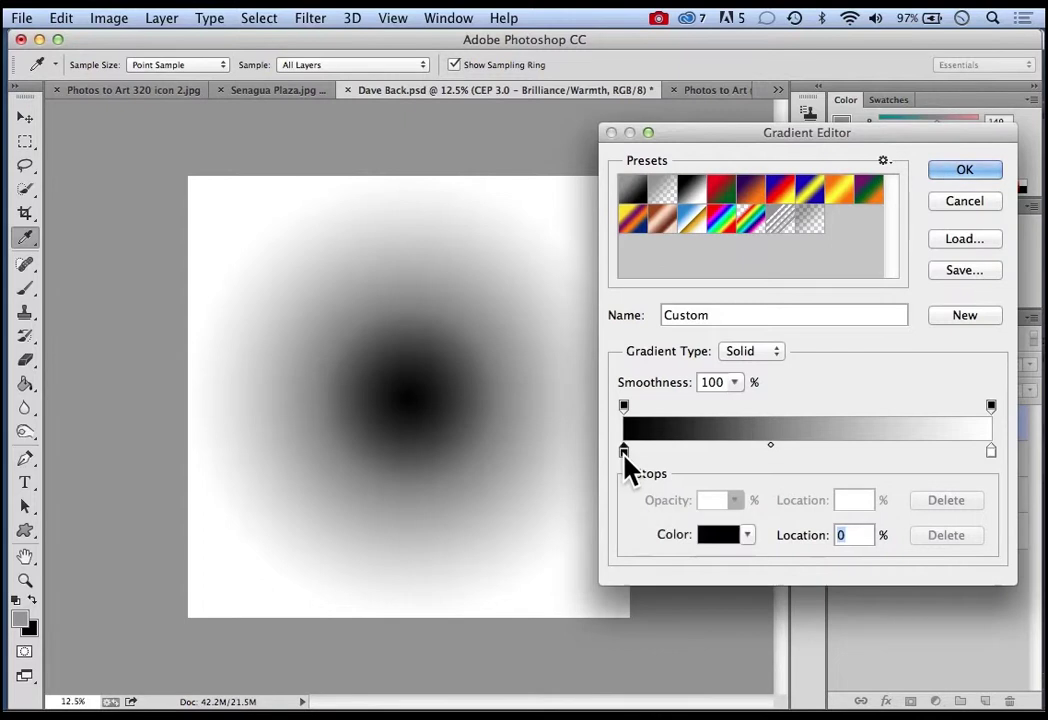
{"action": "left_click", "coordinate": [722, 536]}
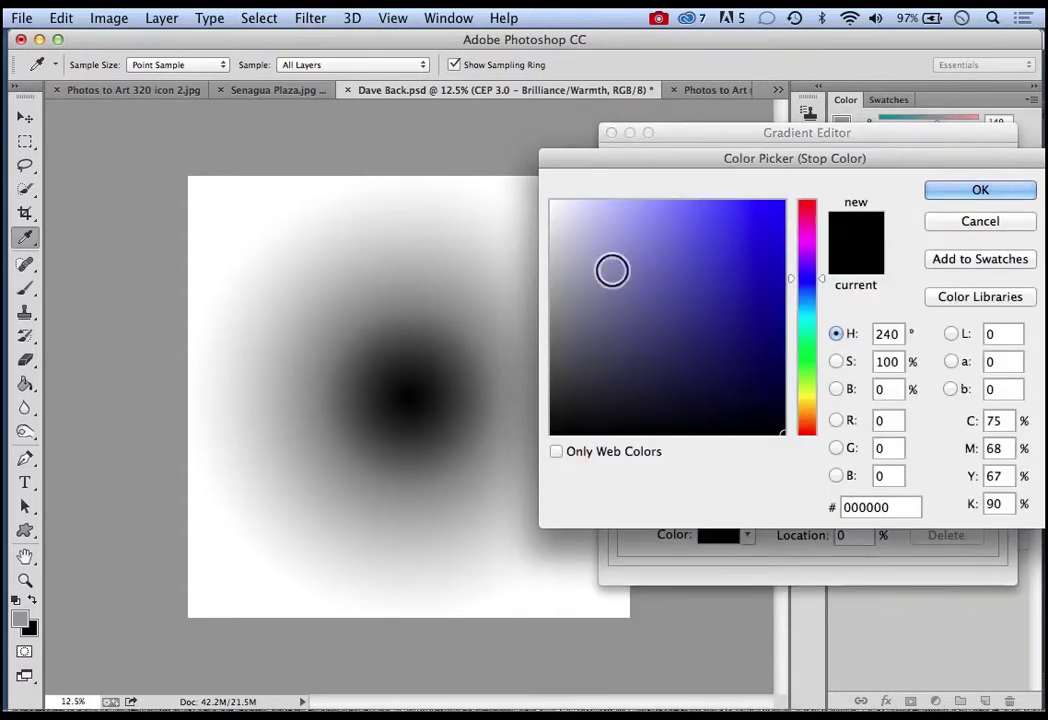
Set the radial gradient's dark colour stop to grey 4d4d4d and apply the gradient fill
{"action": "left_click", "coordinate": [550, 363]}
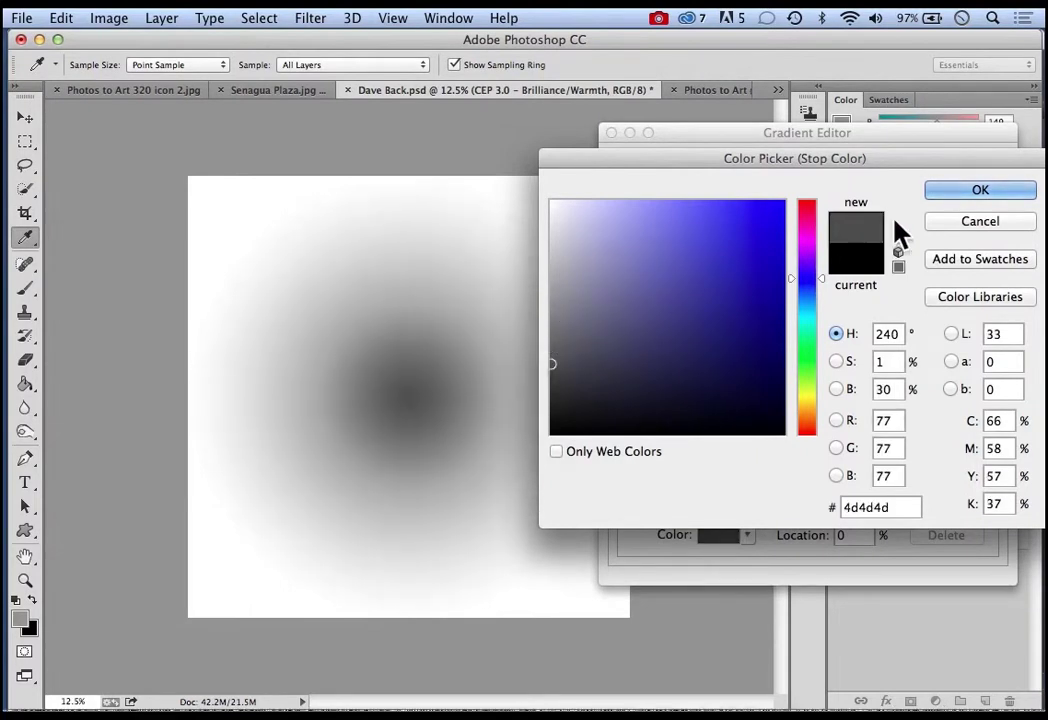
{"action": "left_click", "coordinate": [972, 195]}
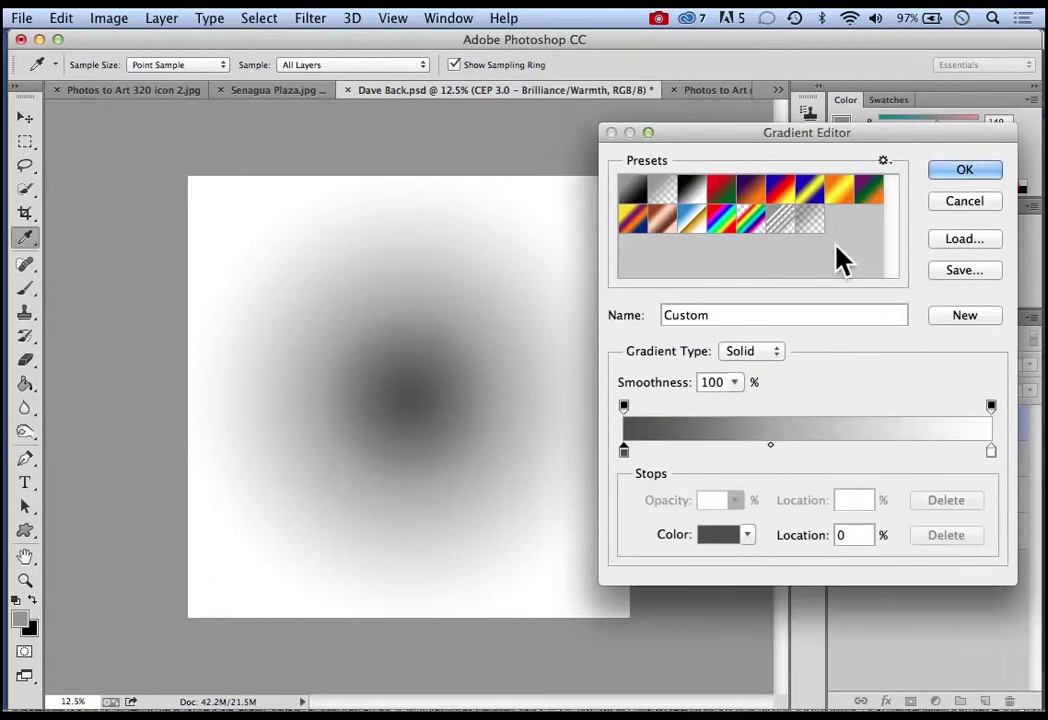
{"action": "left_click", "coordinate": [974, 176]}
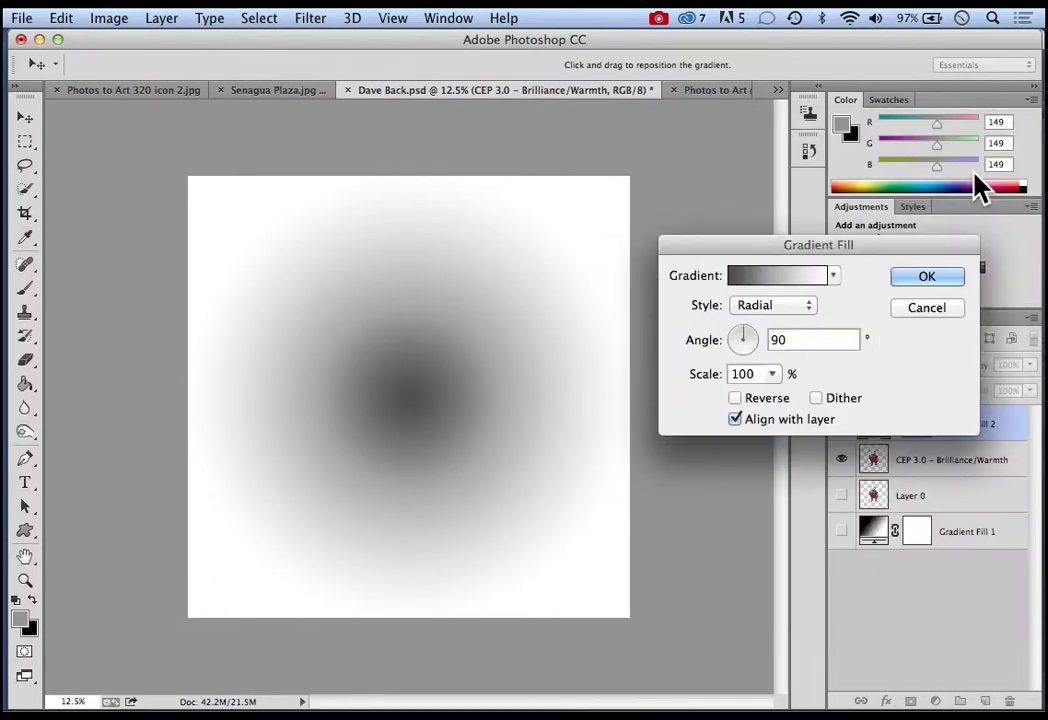
{"action": "left_click", "coordinate": [941, 283]}
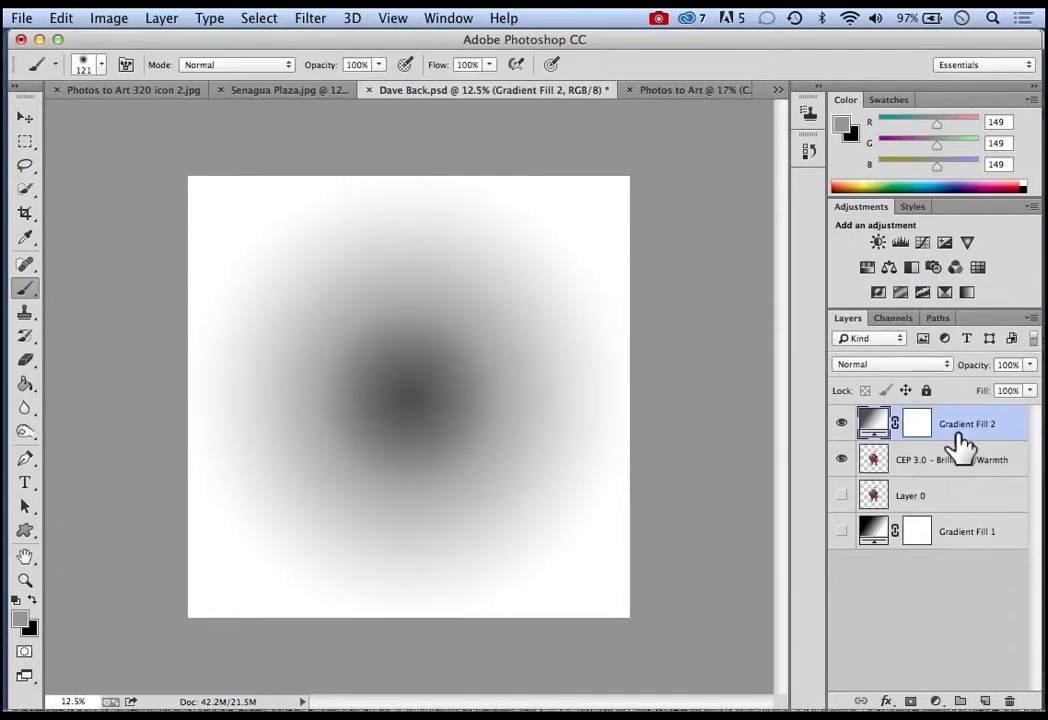
Place Gradient Fill 2 beneath the CEP 3.0 - Brilliance/Warmth layer and shift the dancer down and left of the gradient's centre
{"action": "left_click_drag", "start_coordinate": [955, 434], "coordinate": [962, 483]}
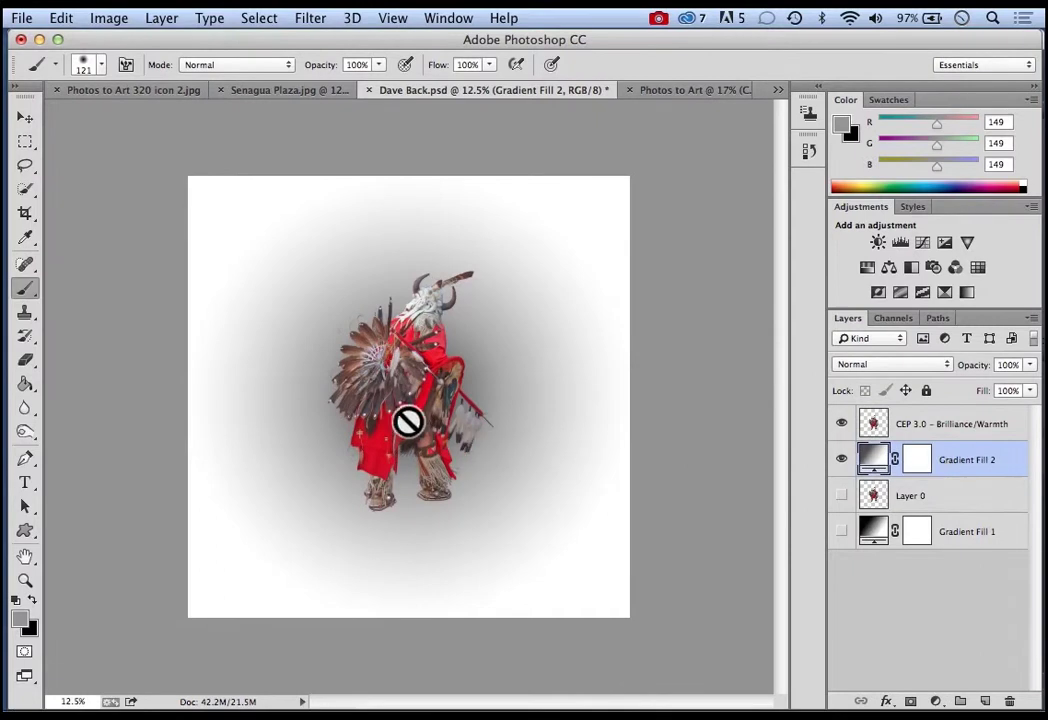
{"action": "key", "text": "v"}
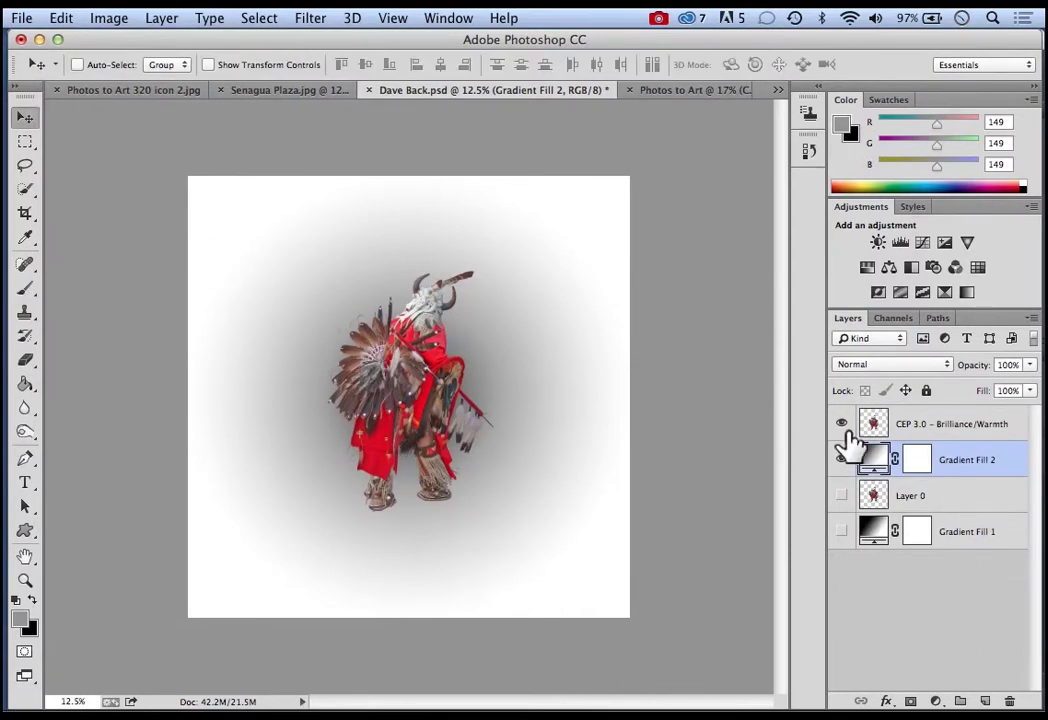
{"action": "left_click", "coordinate": [920, 428]}
{"action": "left_click_drag", "start_coordinate": [412, 412], "coordinate": [363, 440]}
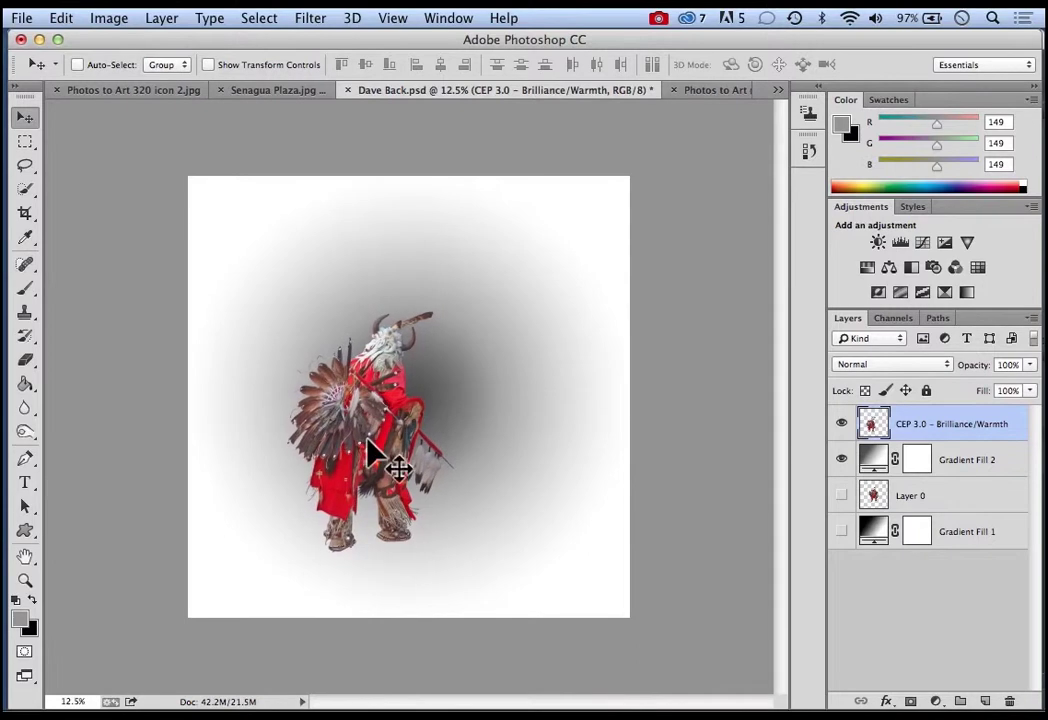
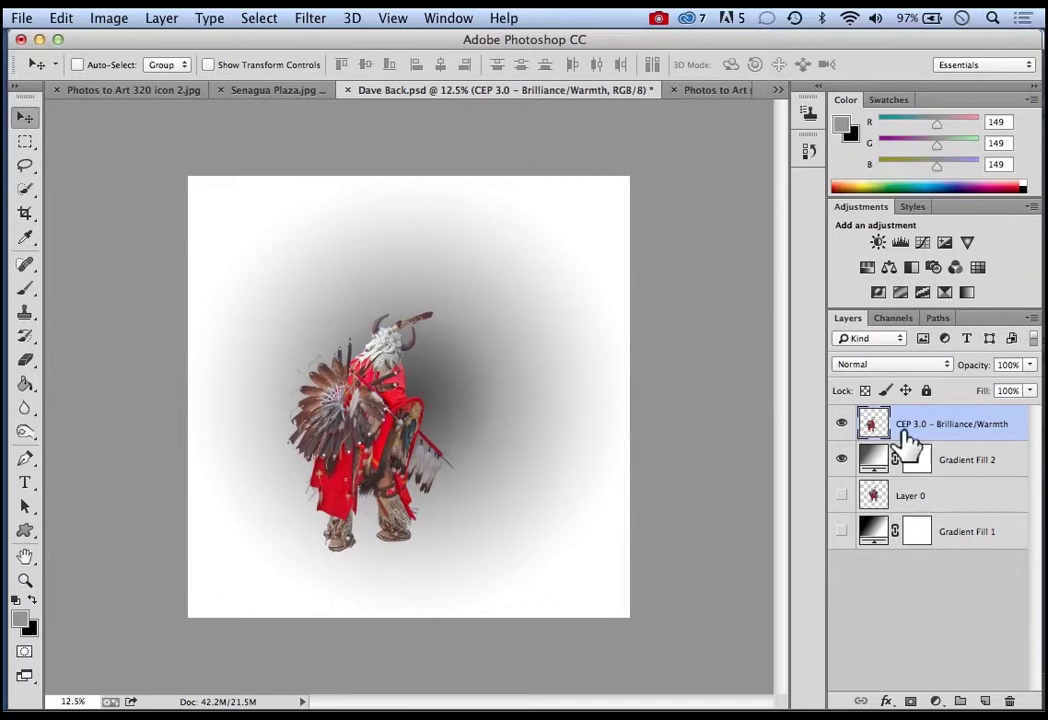
Merge the CEP 3.0 - Brilliance/Warmth layer with Gradient Fill 2
{"action": "left_click", "coordinate": [1003, 462], "text": "shift"}
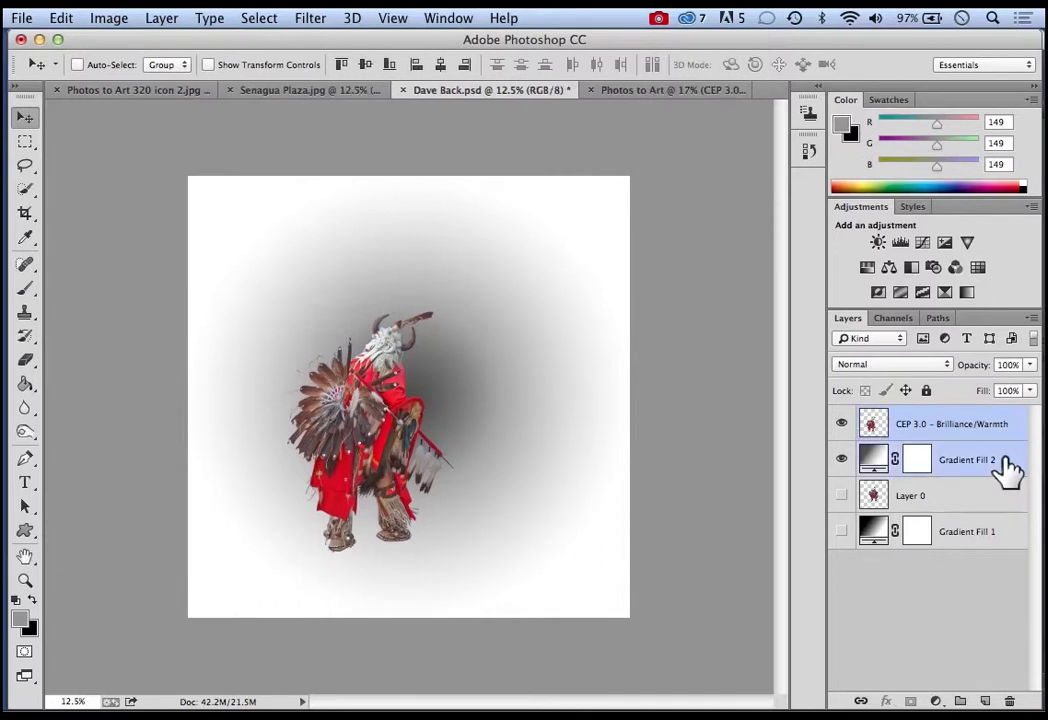
{"action": "left_click", "coordinate": [164, 28]}
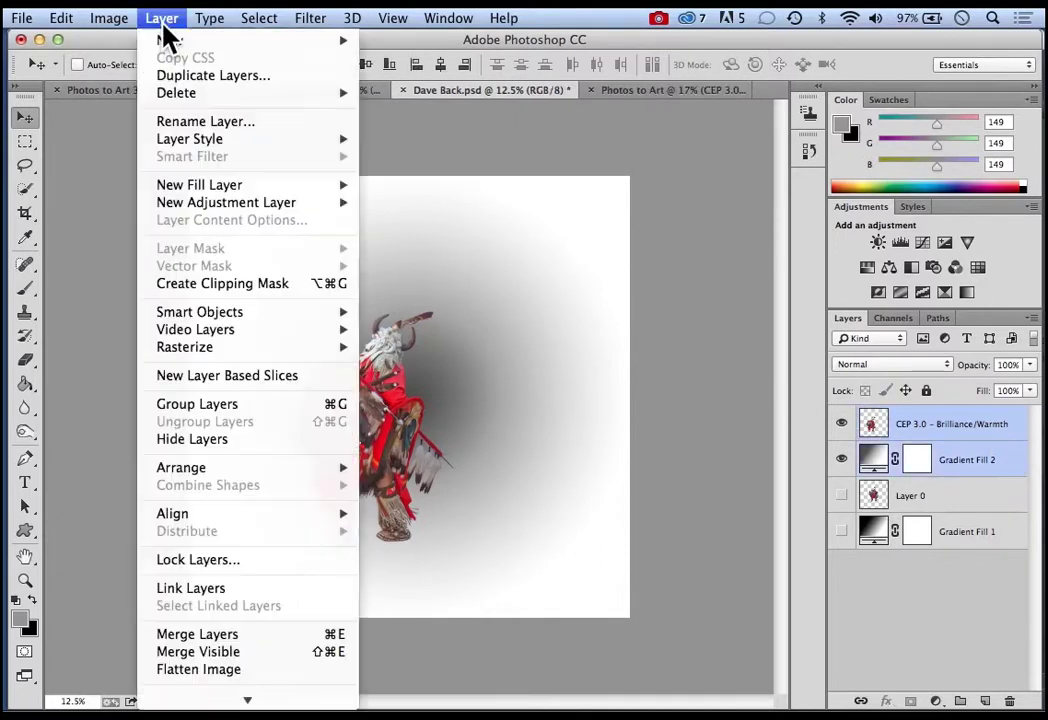
{"action": "left_click", "coordinate": [218, 633]}
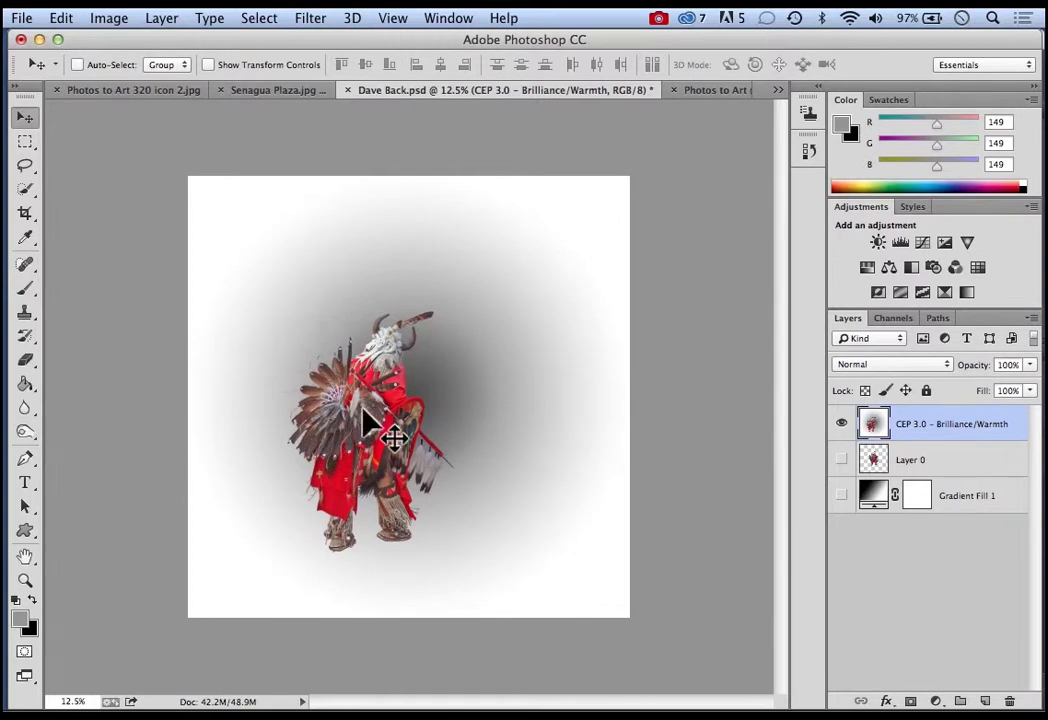
Crop the image to a 1:1 square closely around the dancer, leaving open white space on the left side
{"action": "key", "text": "c"}
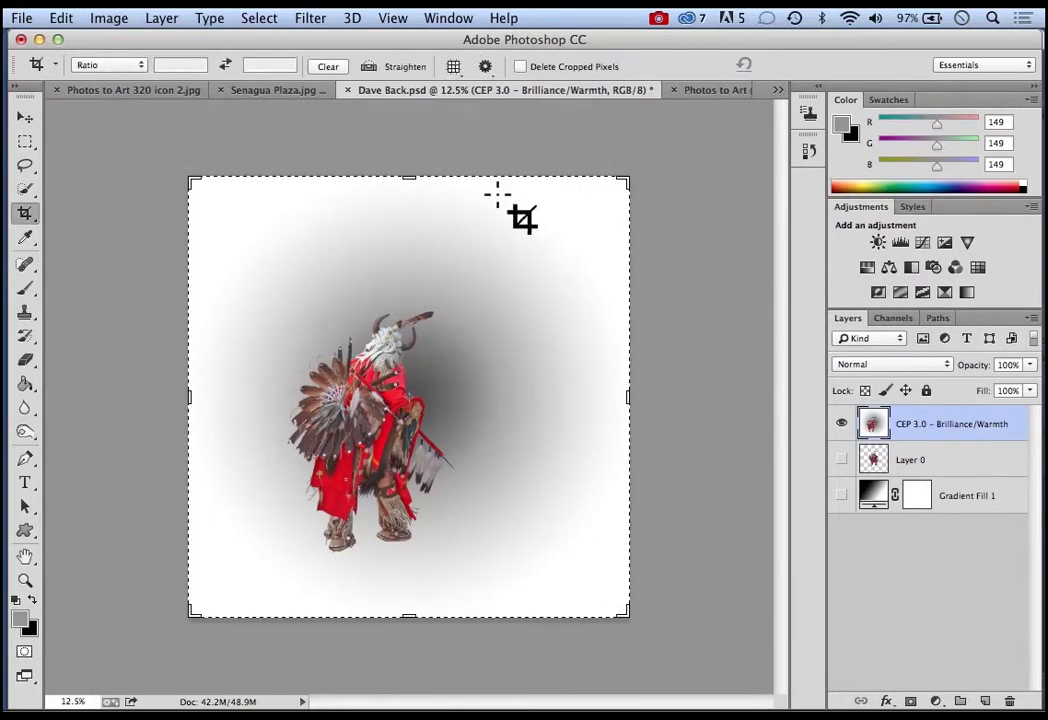
{"action": "left_click", "coordinate": [143, 68]}
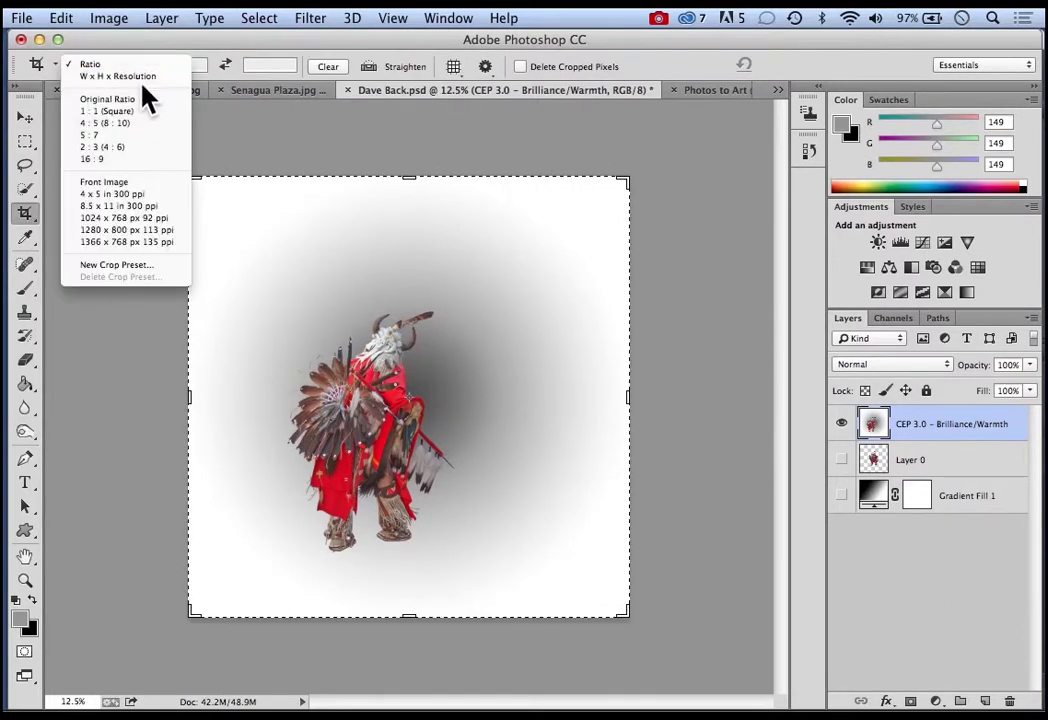
{"action": "left_click", "coordinate": [110, 111]}
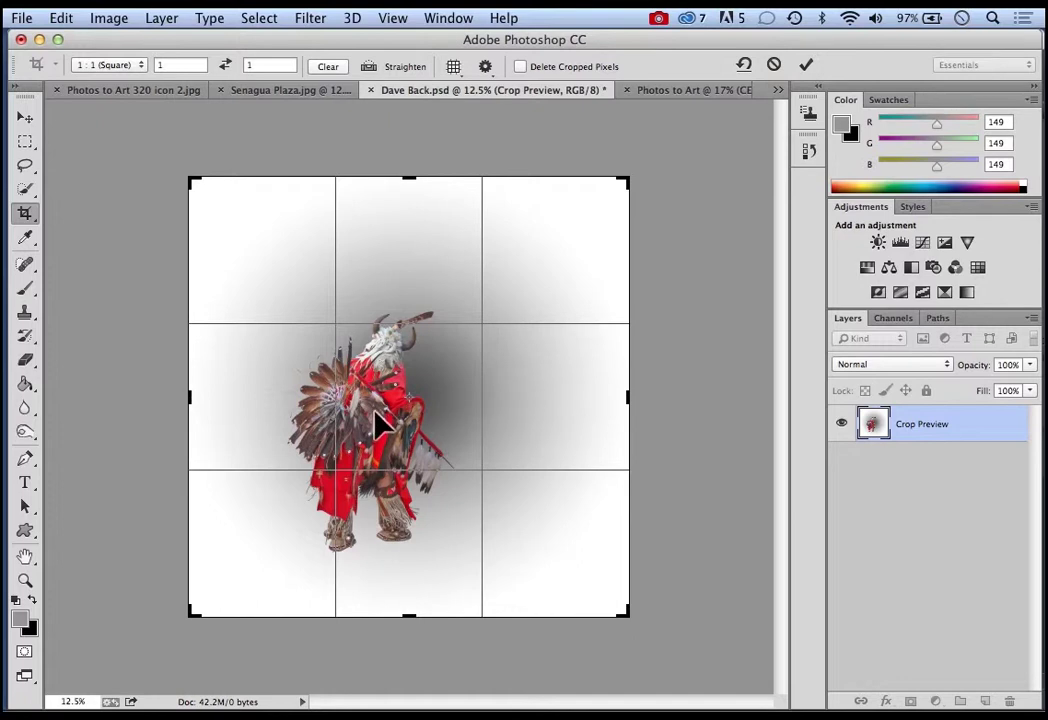
{"action": "left_click_drag", "start_coordinate": [375, 425], "coordinate": [480, 421]}
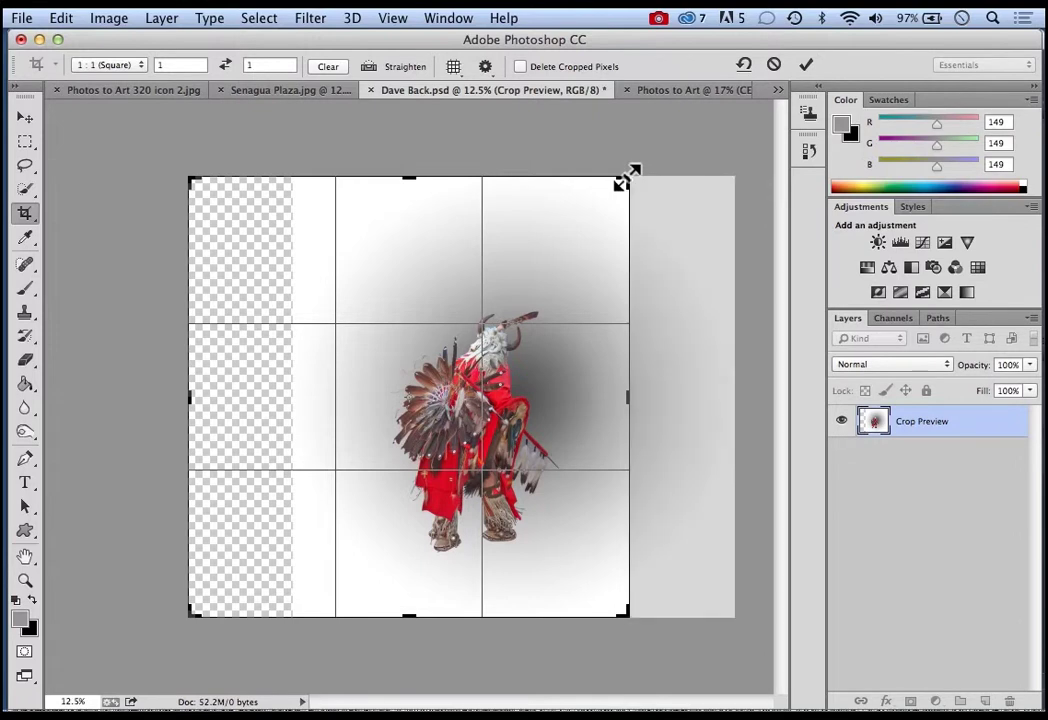
{"action": "left_click_drag", "start_coordinate": [622, 182], "coordinate": [581, 226]}
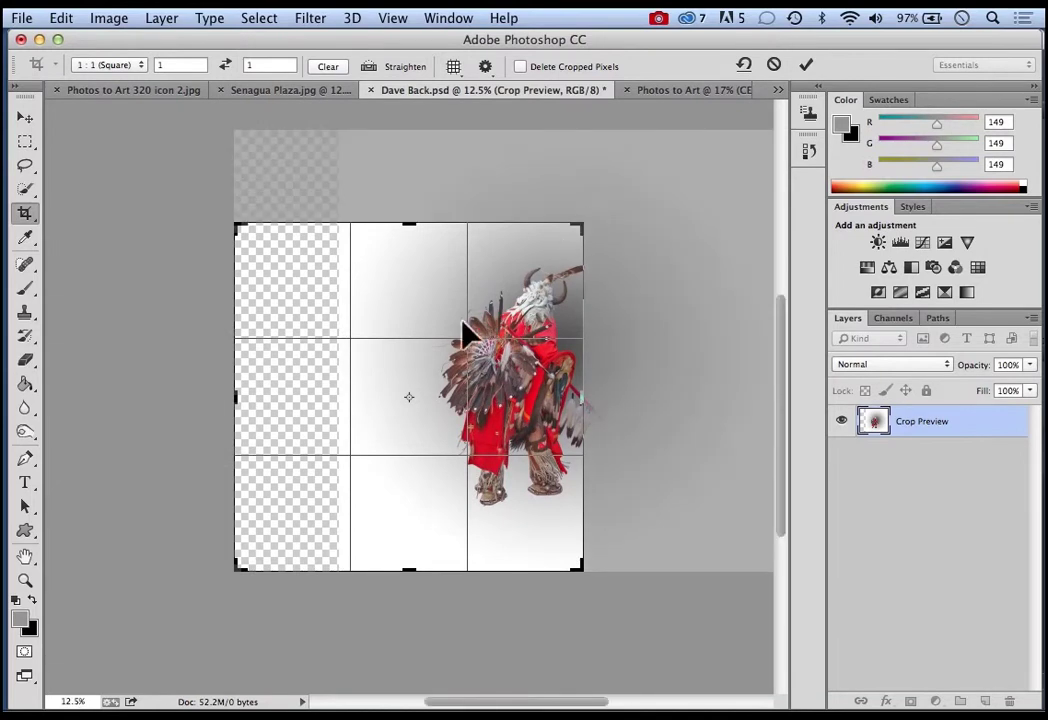
{"action": "left_click_drag", "start_coordinate": [451, 391], "coordinate": [470, 425]}
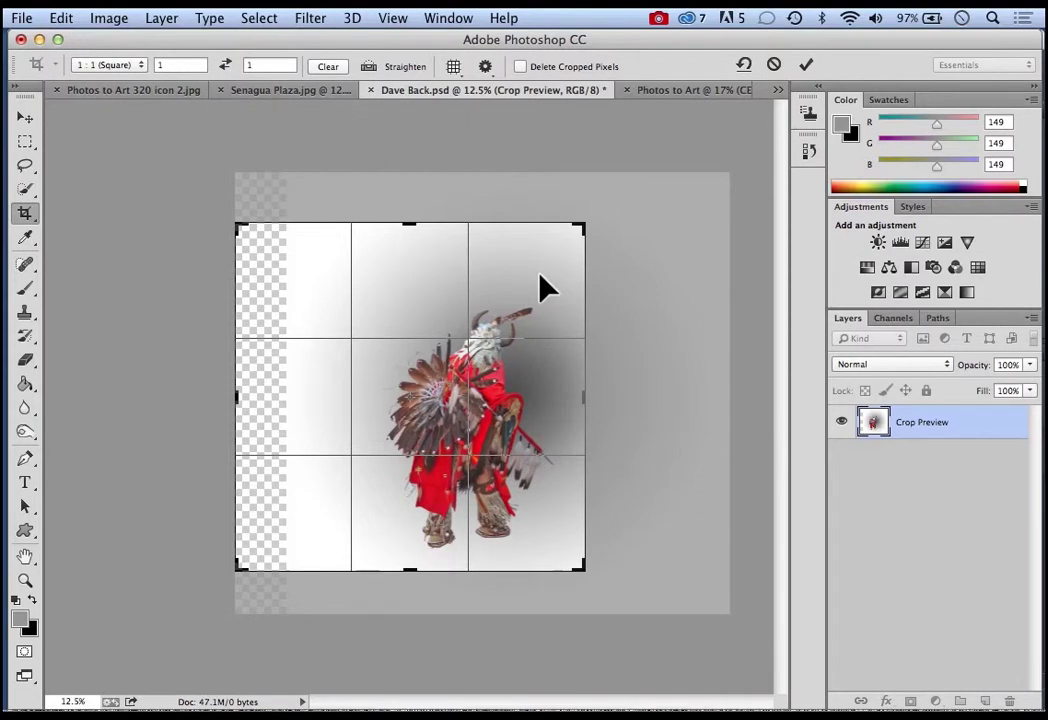
{"action": "left_click_drag", "start_coordinate": [585, 226], "coordinate": [560, 252]}
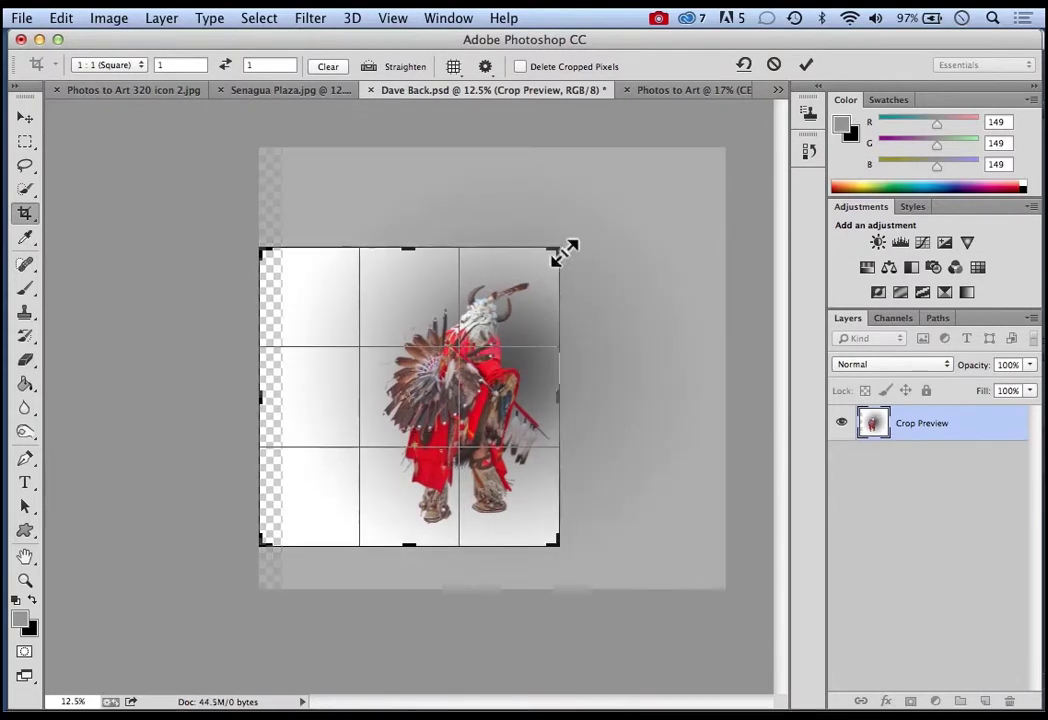
{"action": "left_click_drag", "start_coordinate": [496, 378], "coordinate": [490, 378]}
{"action": "mouse_move", "coordinate": [563, 254]}
{"action": "left_mouse_down"}
{"action": "mouse_move", "coordinate": [563, 245]}
{"action": "mouse_move", "coordinate": [557, 256]}
{"action": "left_mouse_up"}
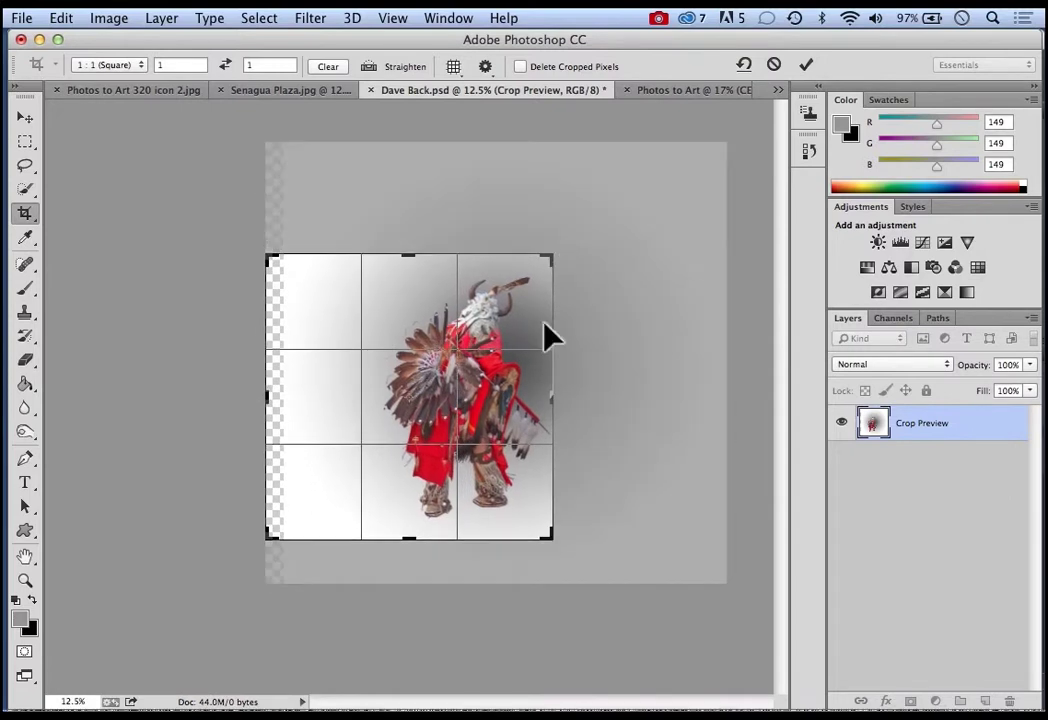
{"action": "left_click_drag", "start_coordinate": [491, 398], "coordinate": [486, 397]}
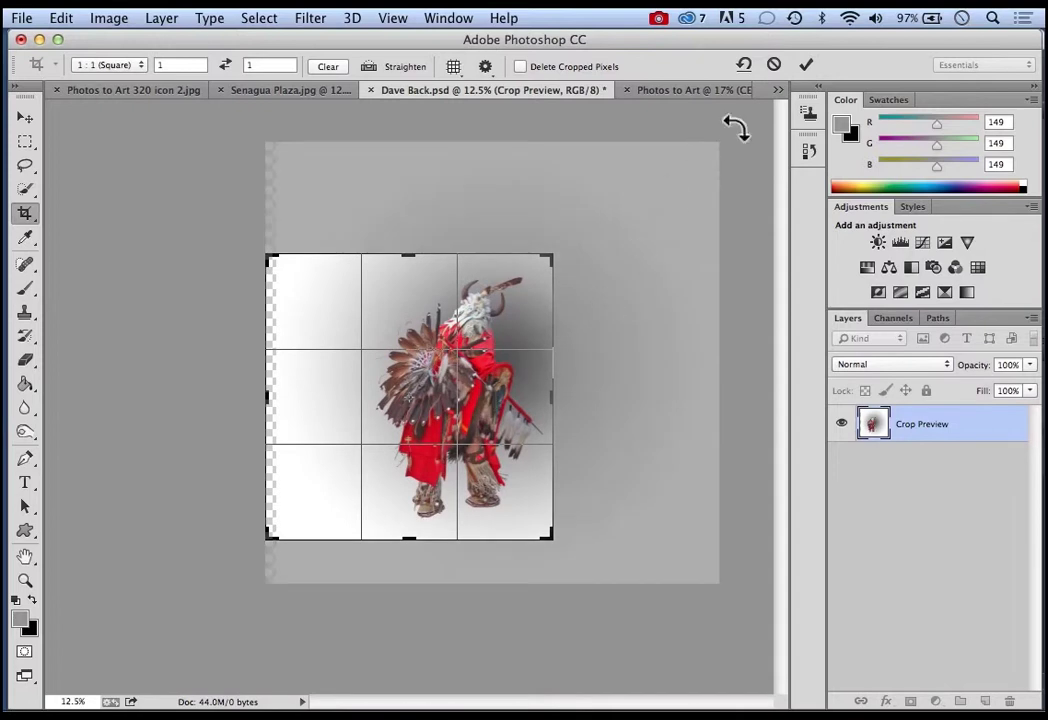
{"action": "left_click", "coordinate": [808, 66]}
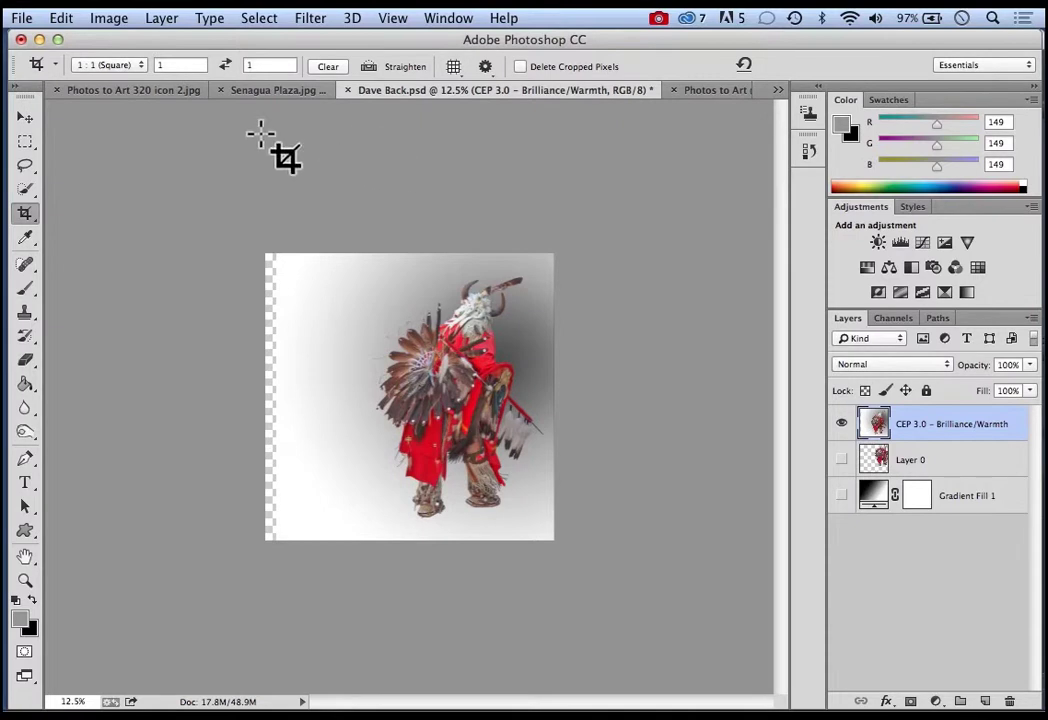
Switch to the Photos to Art document and delete its existing CEP 3.0 - Brilliance/Warmth layer
{"action": "left_click", "coordinate": [702, 96]}
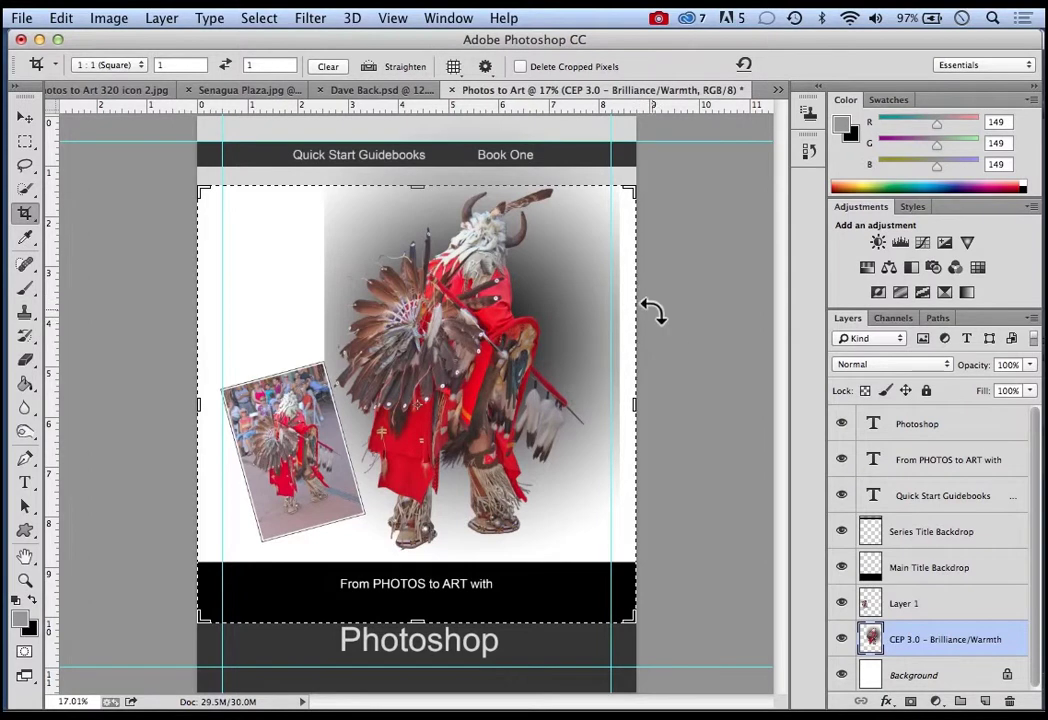
{"action": "left_click", "coordinate": [25, 120]}
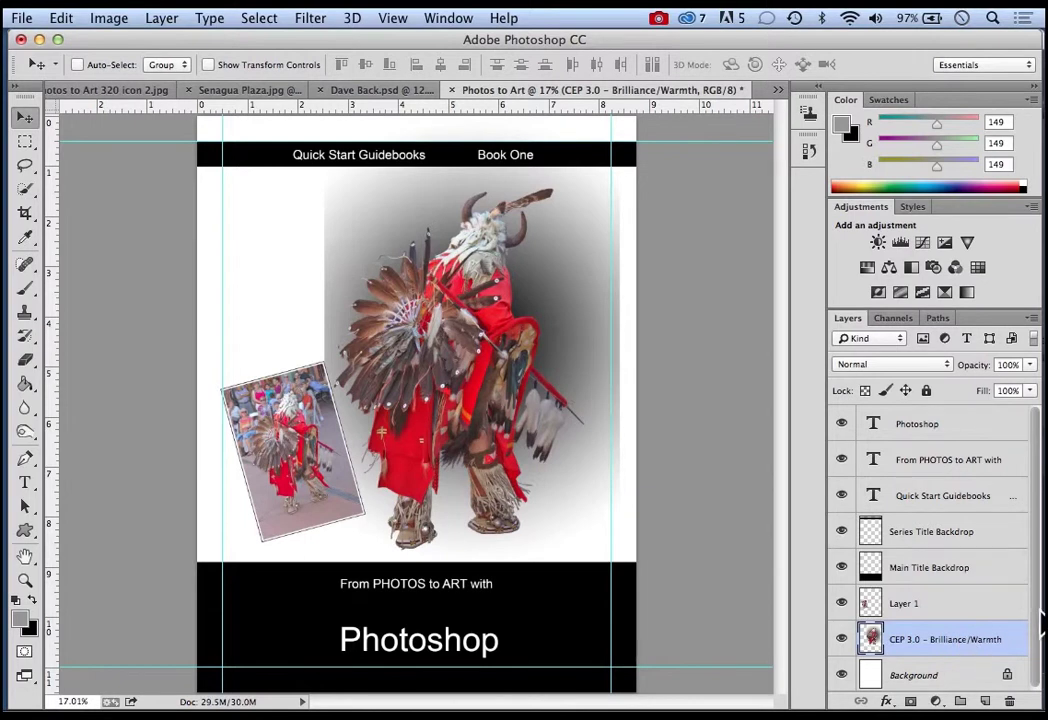
{"action": "left_click_drag", "start_coordinate": [1036, 611], "coordinate": [1036, 619]}
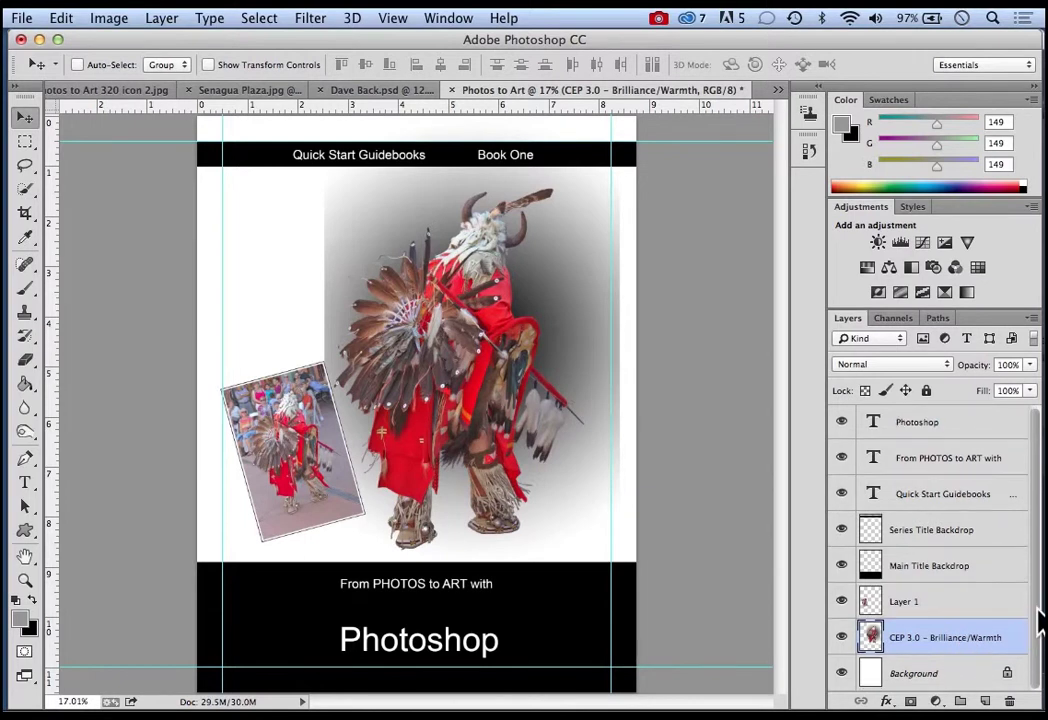
{"action": "left_click_drag", "start_coordinate": [975, 650], "coordinate": [1009, 700]}
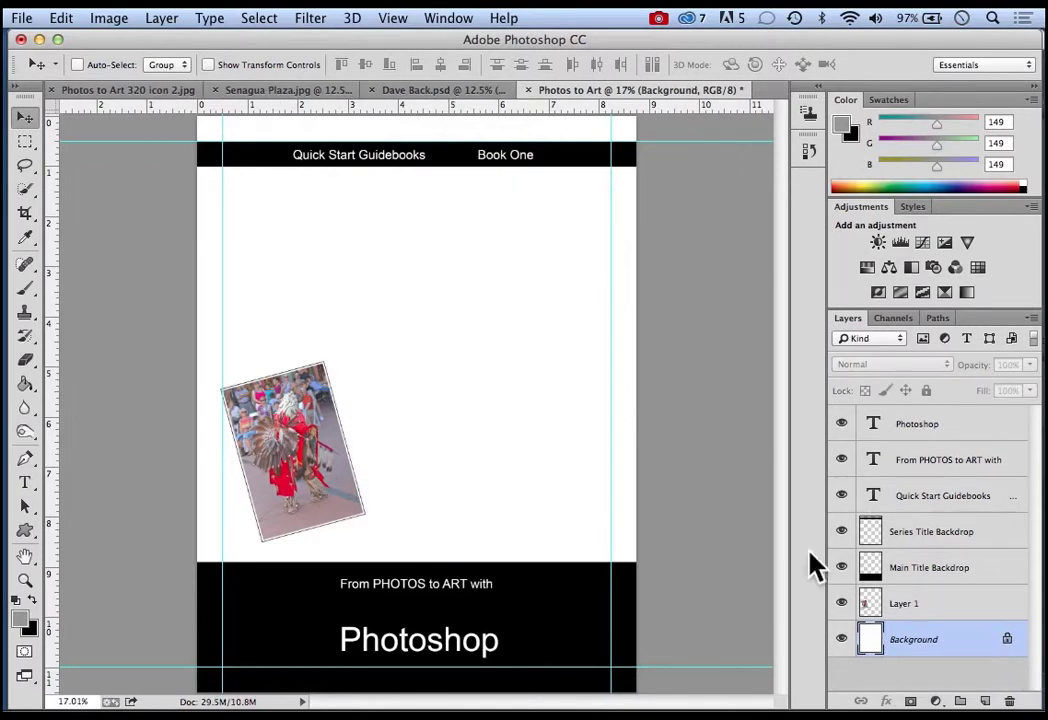
Copy the cropped dancer layer into the Photos to Art cover and position it beside the tilted photo, between the title bands
{"action": "left_click", "coordinate": [400, 89]}
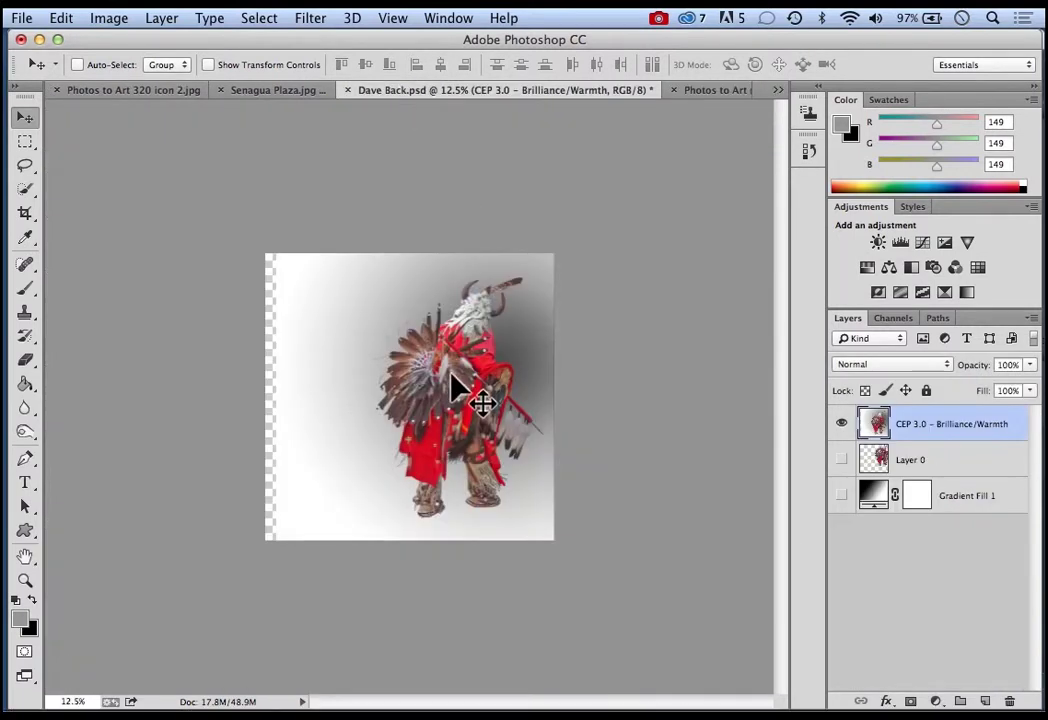
{"action": "left_click_drag", "start_coordinate": [452, 380], "coordinate": [709, 95]}
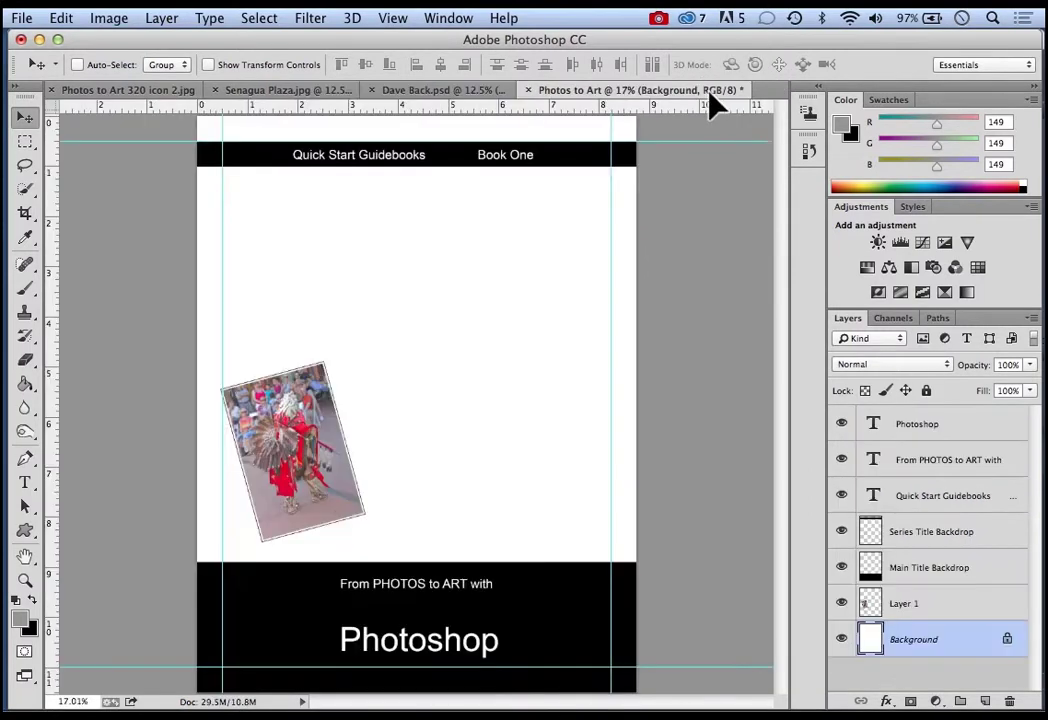
{"action": "left_click_drag", "start_coordinate": [625, 208], "coordinate": [483, 351]}
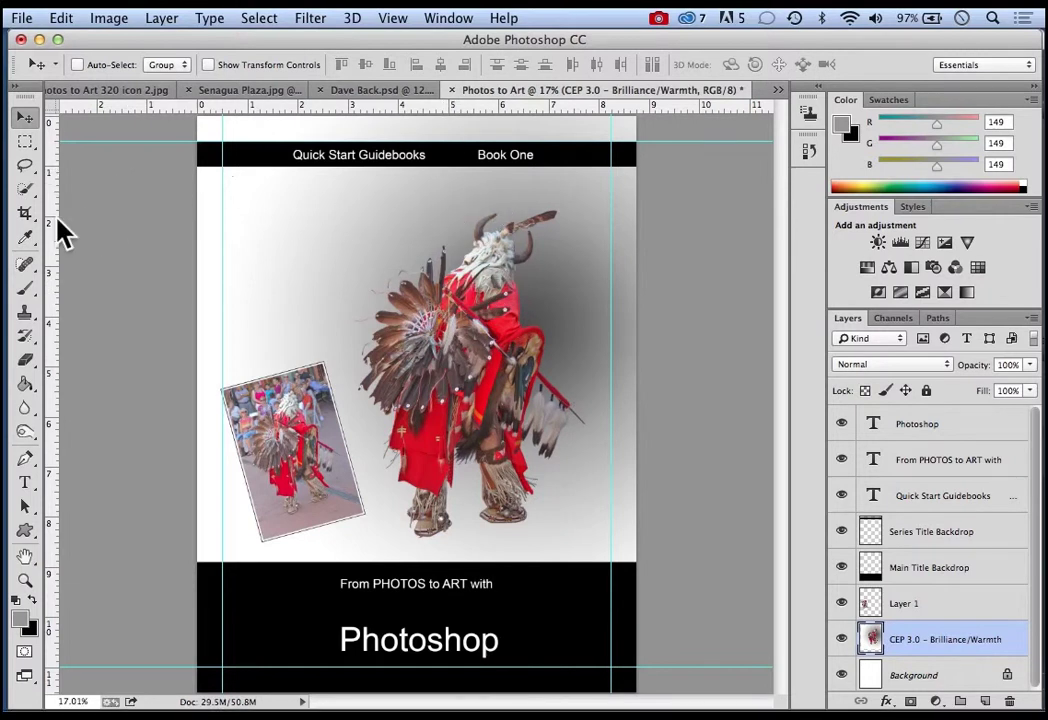
Nudge the dancer layer slightly left using a temporary vertical guide at the cover's horizontal centre, and remove the guide
{"action": "left_click_drag", "start_coordinate": [50, 227], "coordinate": [418, 226]}
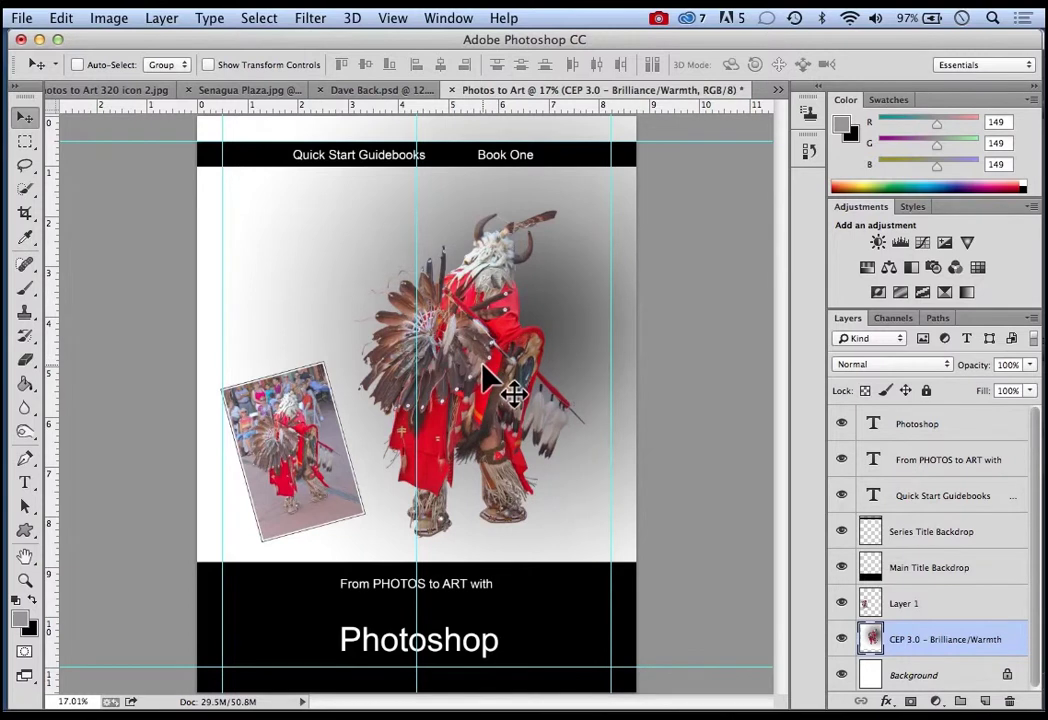
{"action": "left_click_drag", "start_coordinate": [483, 368], "coordinate": [480, 371]}
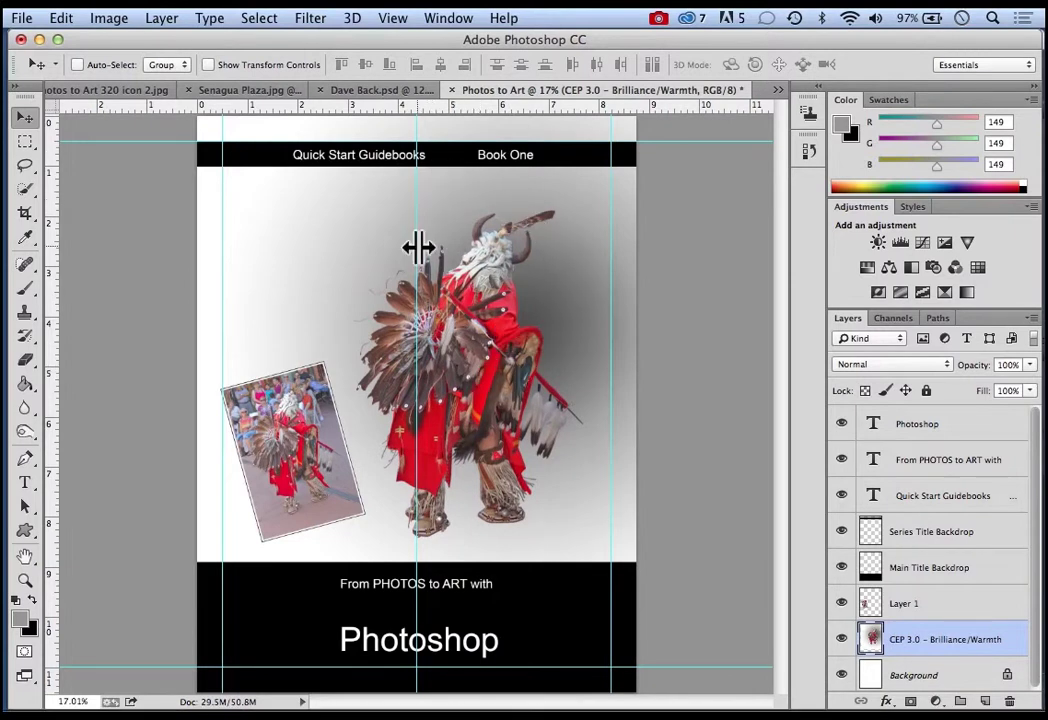
{"action": "left_click_drag", "start_coordinate": [416, 248], "coordinate": [51, 234]}
Scale the CEP 3.0 - Brilliance/Warmth dancer layer up to about 114% so the grey gradient reaches the cover's left edge
{"action": "left_click", "coordinate": [25, 580]}
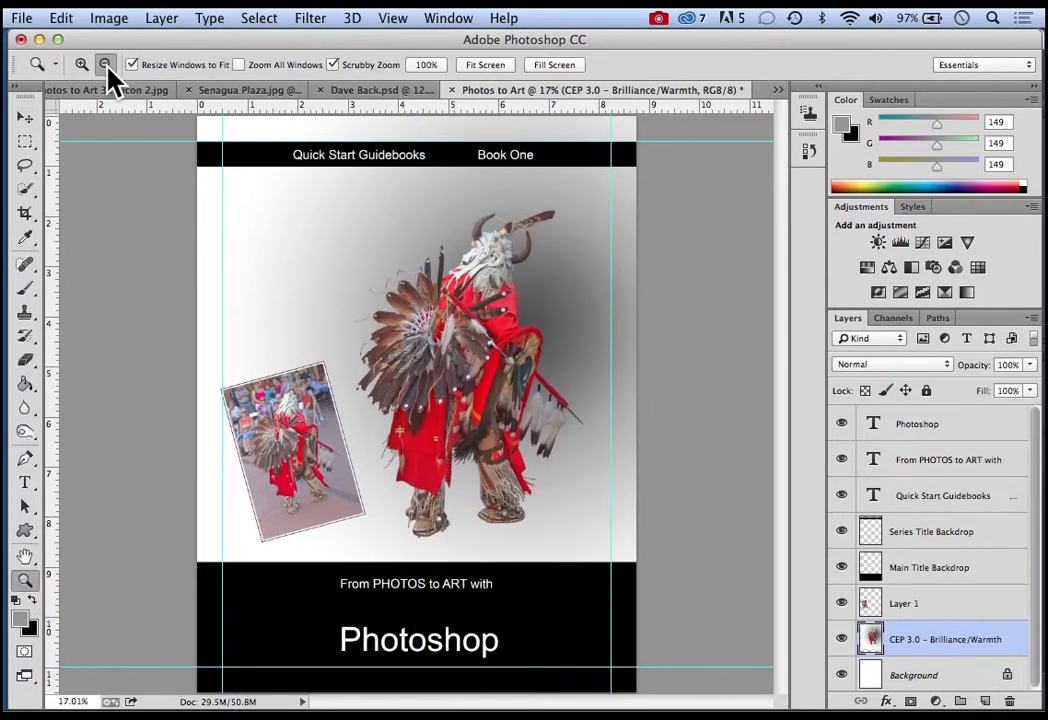
{"action": "left_click", "coordinate": [437, 414]}
{"action": "left_click", "coordinate": [441, 411]}
{"action": "left_click", "coordinate": [433, 414]}
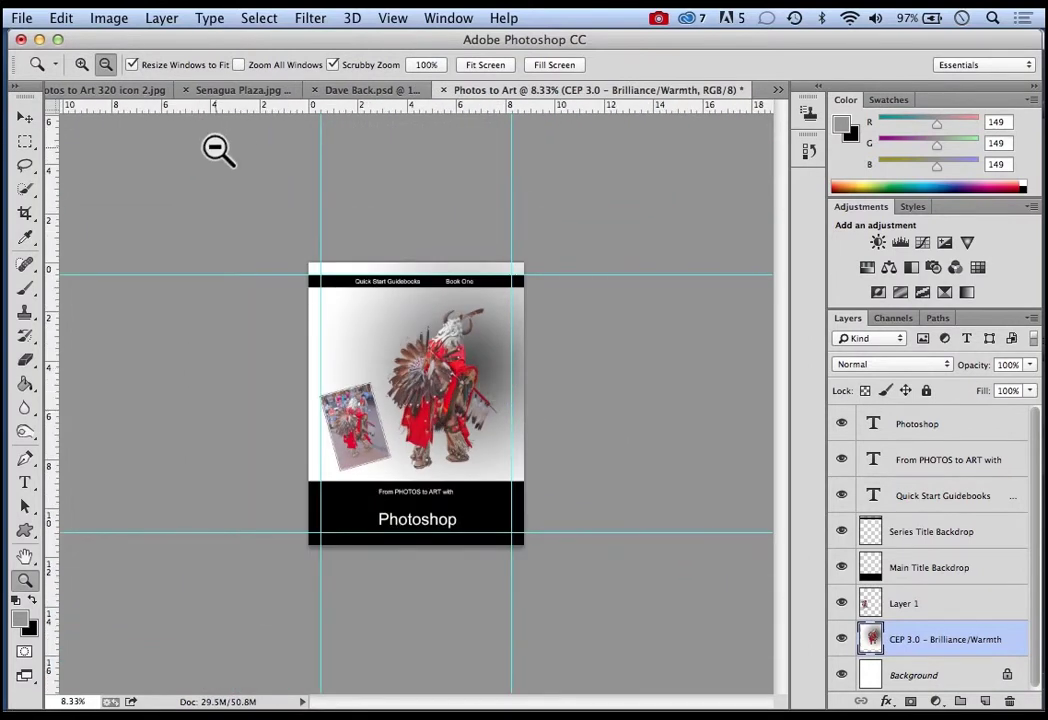
{"action": "left_click", "coordinate": [61, 18]}
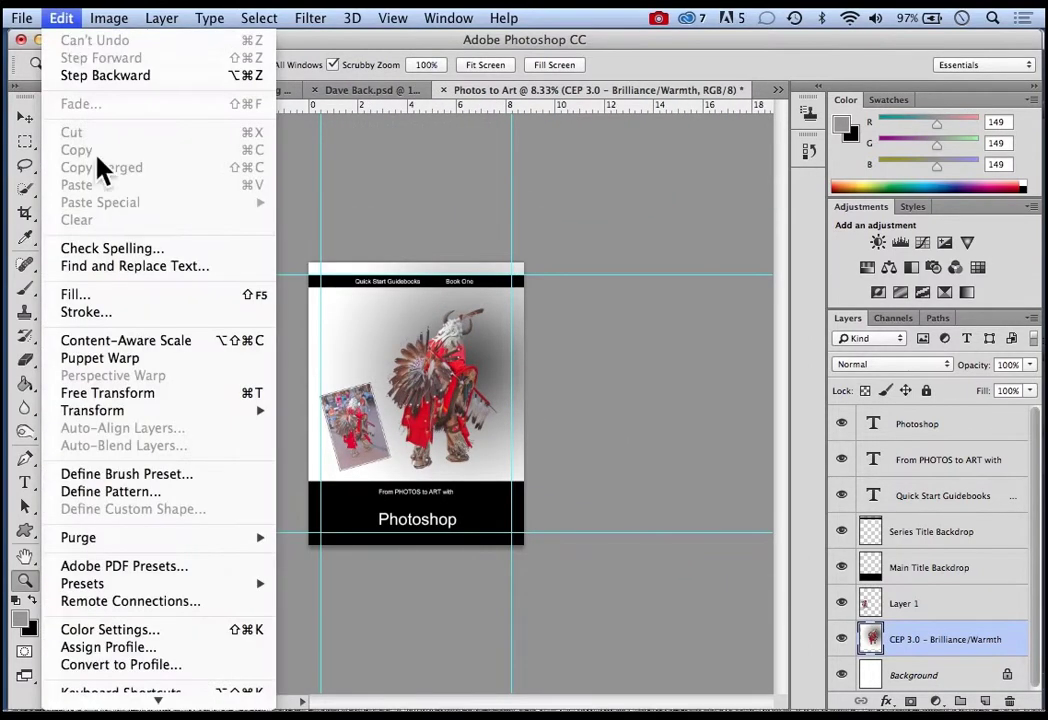
{"action": "left_click", "coordinate": [152, 393]}
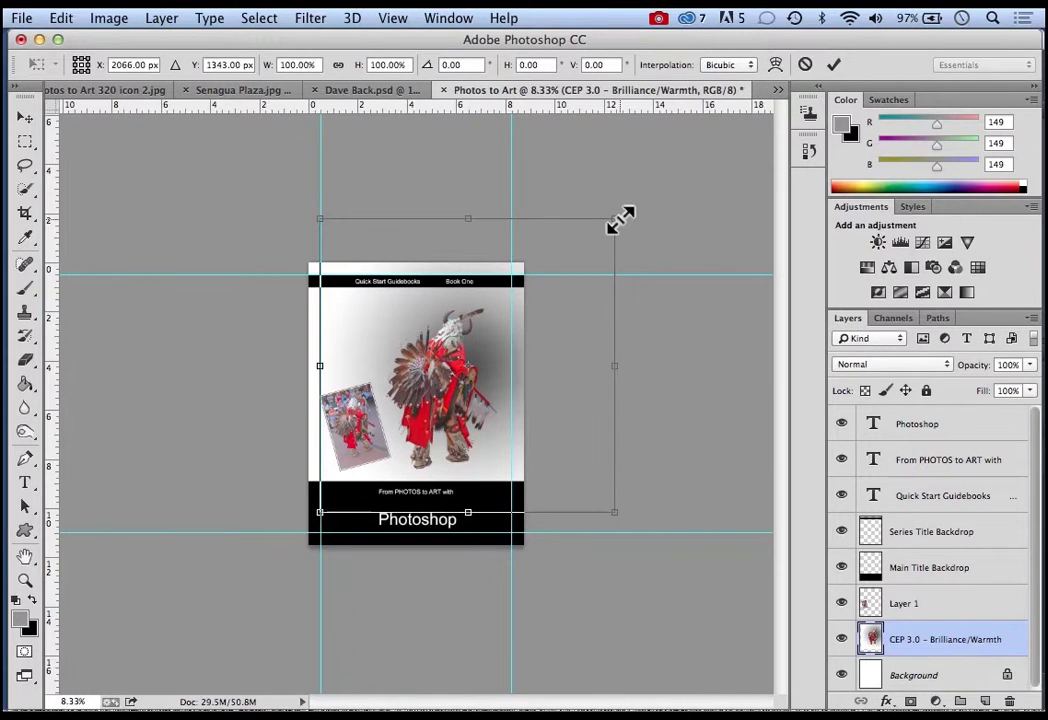
{"action": "left_click_drag", "start_coordinate": [617, 220], "coordinate": [645, 192]}
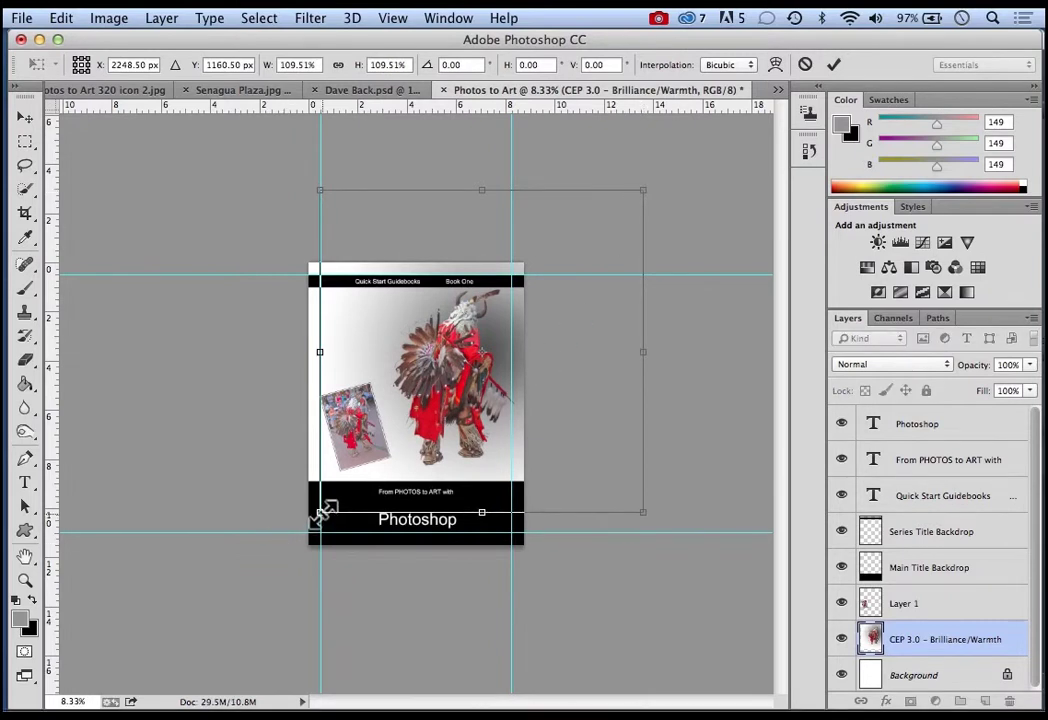
{"action": "left_click_drag", "start_coordinate": [322, 512], "coordinate": [309, 527]}
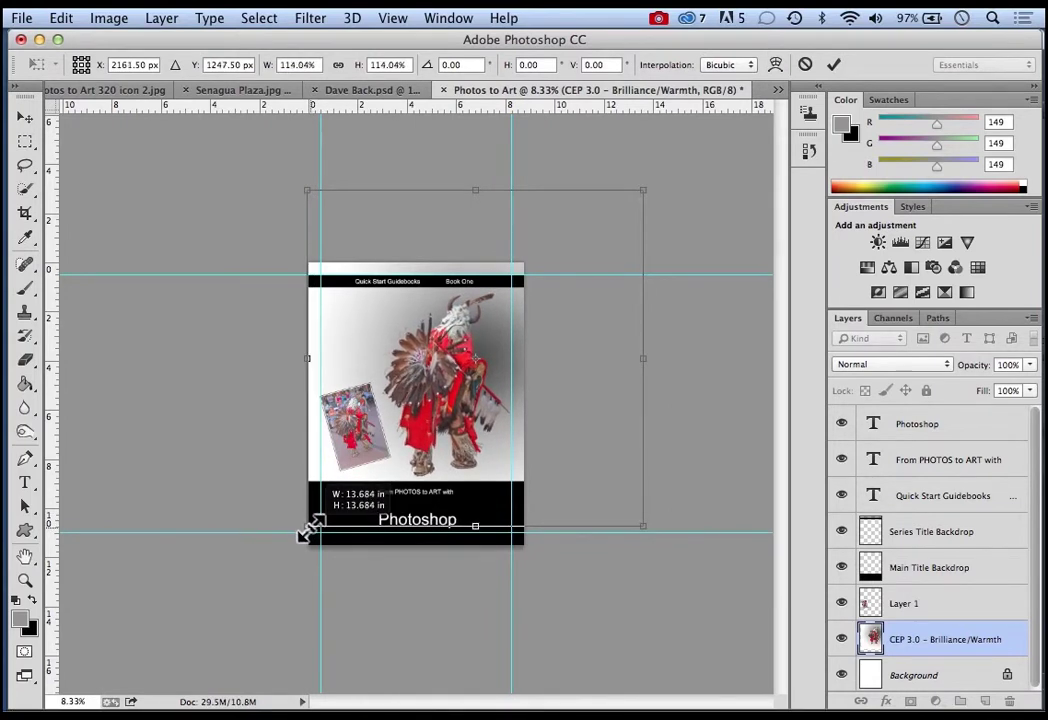
{"action": "left_click_drag", "start_coordinate": [309, 530], "coordinate": [309, 529]}
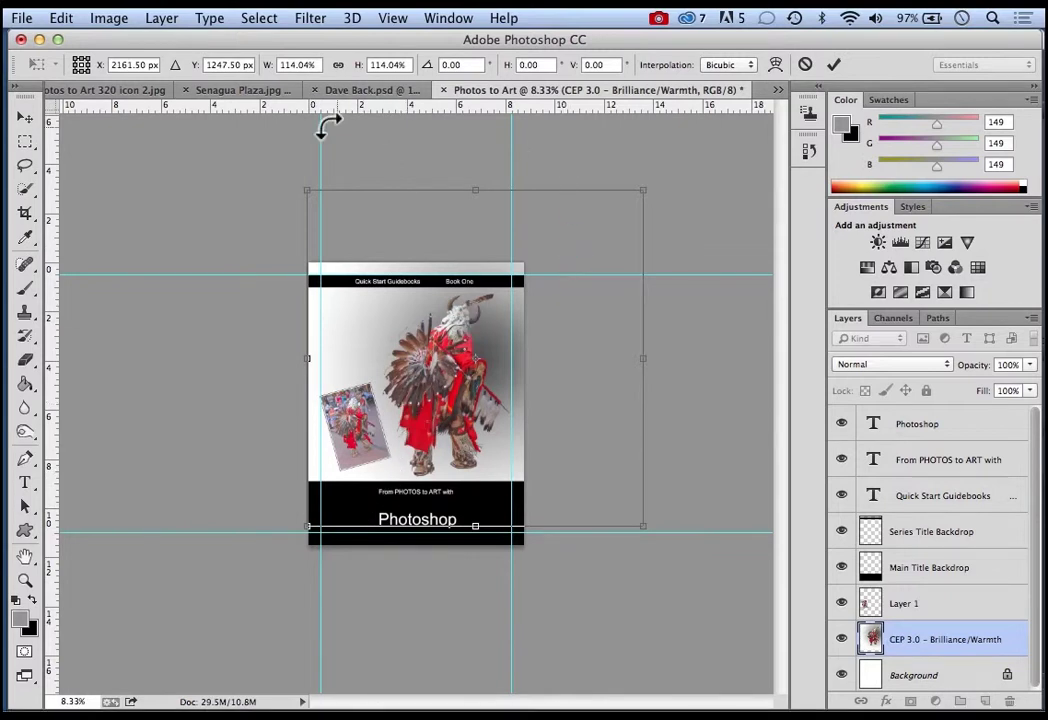
{"action": "key", "text": "z"}
{"action": "left_click", "coordinate": [833, 64]}
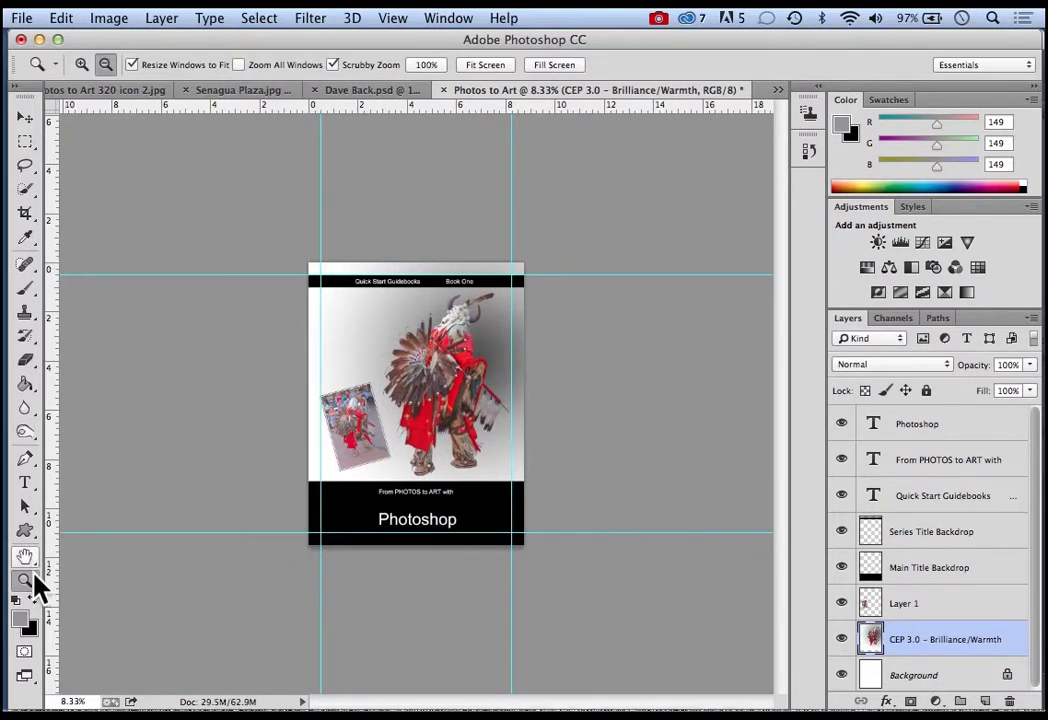
{"action": "left_click", "coordinate": [497, 66]}
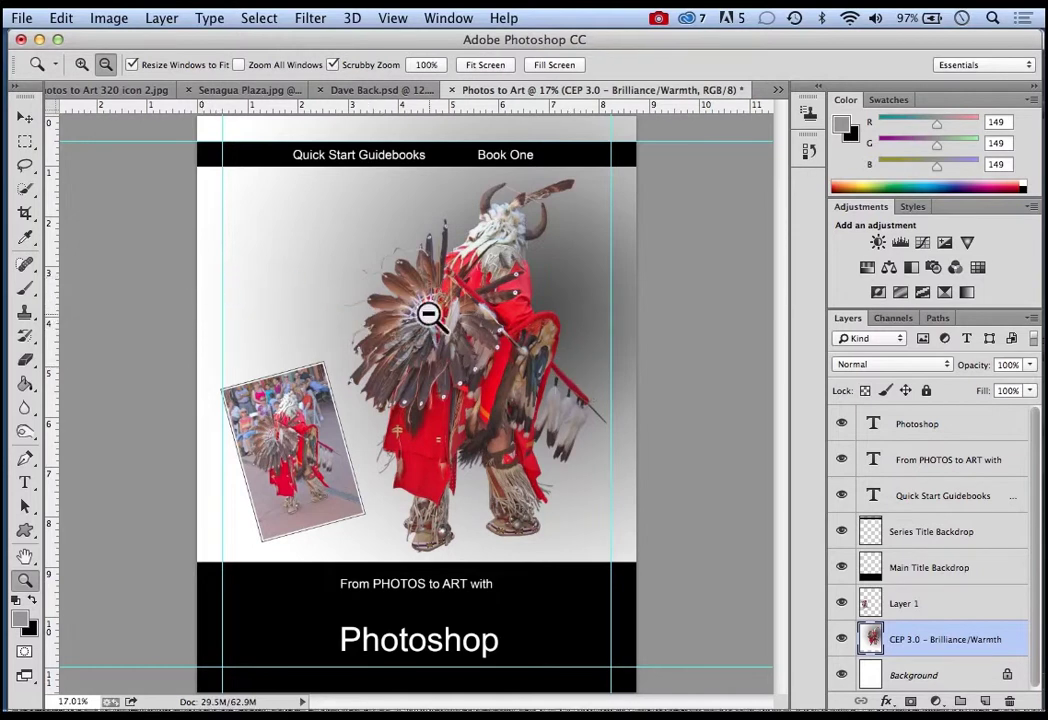
Move the tilted photo on Layer 1 slightly right and down, and nudge it back left to clear the dancer
{"action": "left_click", "coordinate": [955, 603]}
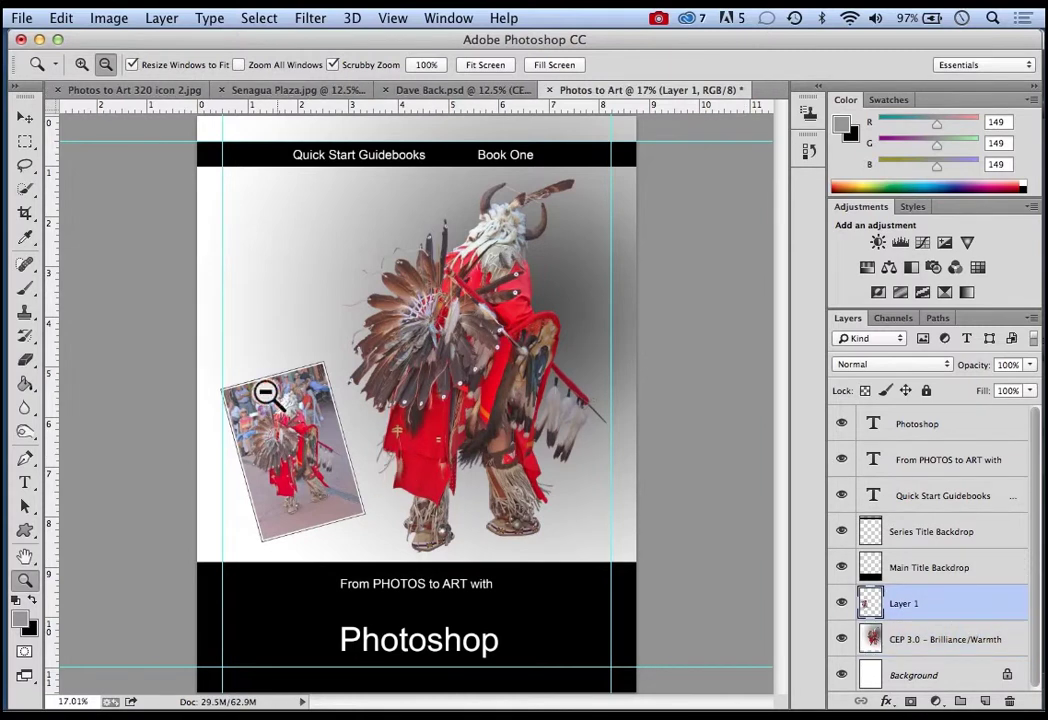
{"action": "left_click", "coordinate": [24, 119]}
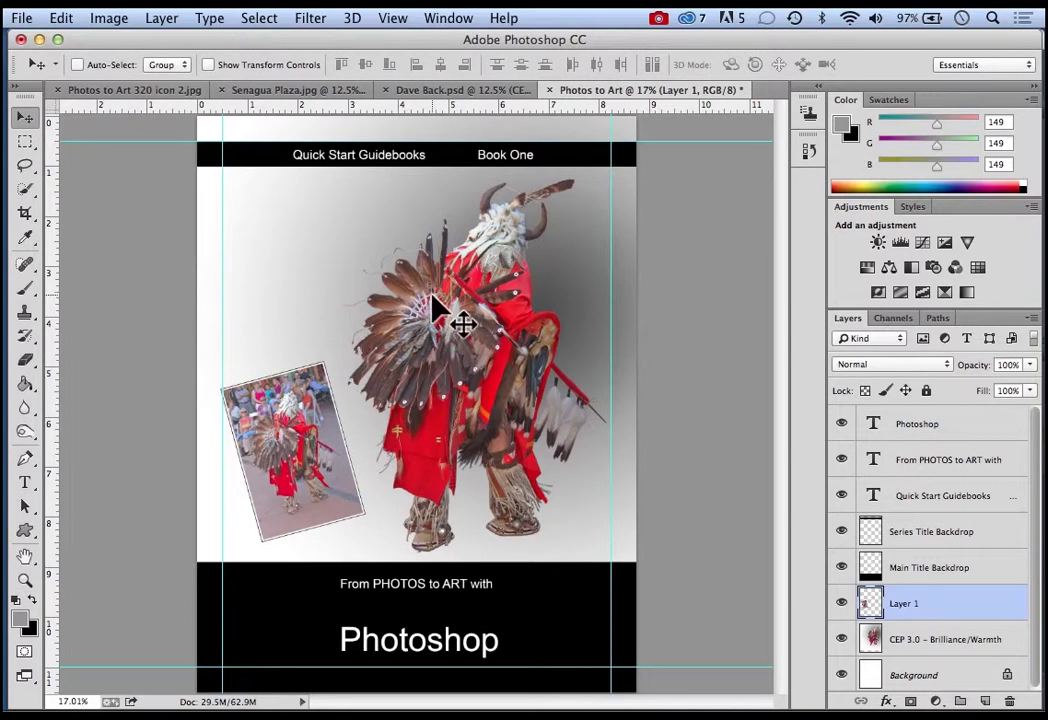
{"action": "left_click_drag", "start_coordinate": [313, 446], "coordinate": [337, 463]}
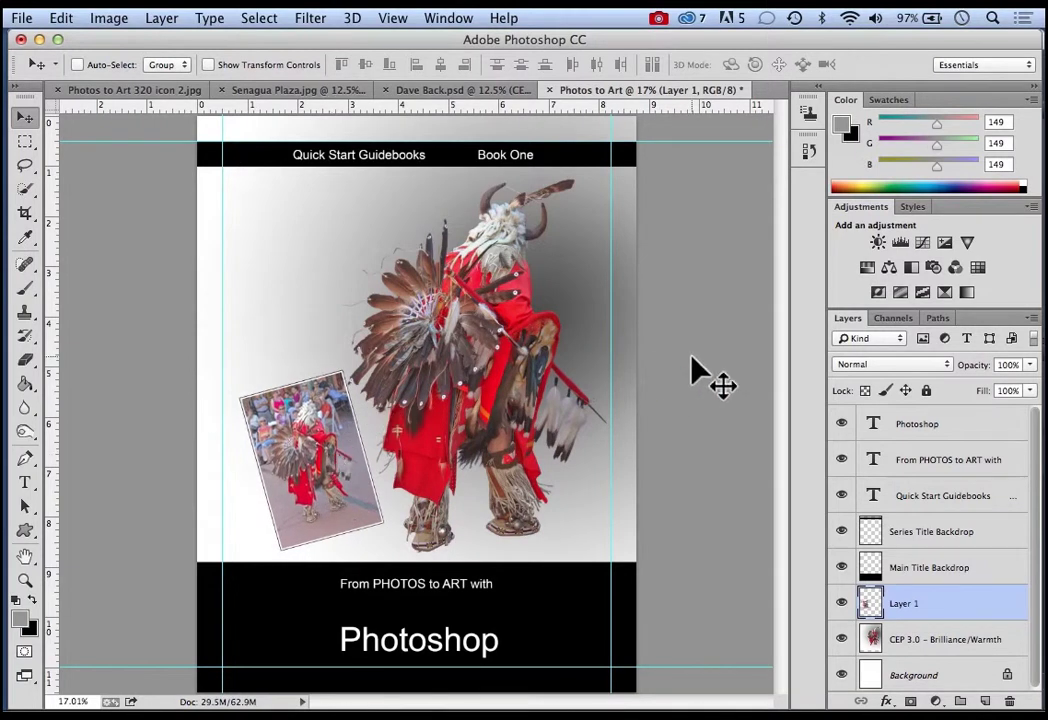
{"action": "key", "text": "shift+Left"}
{"action": "key", "text": "shift+Left"}
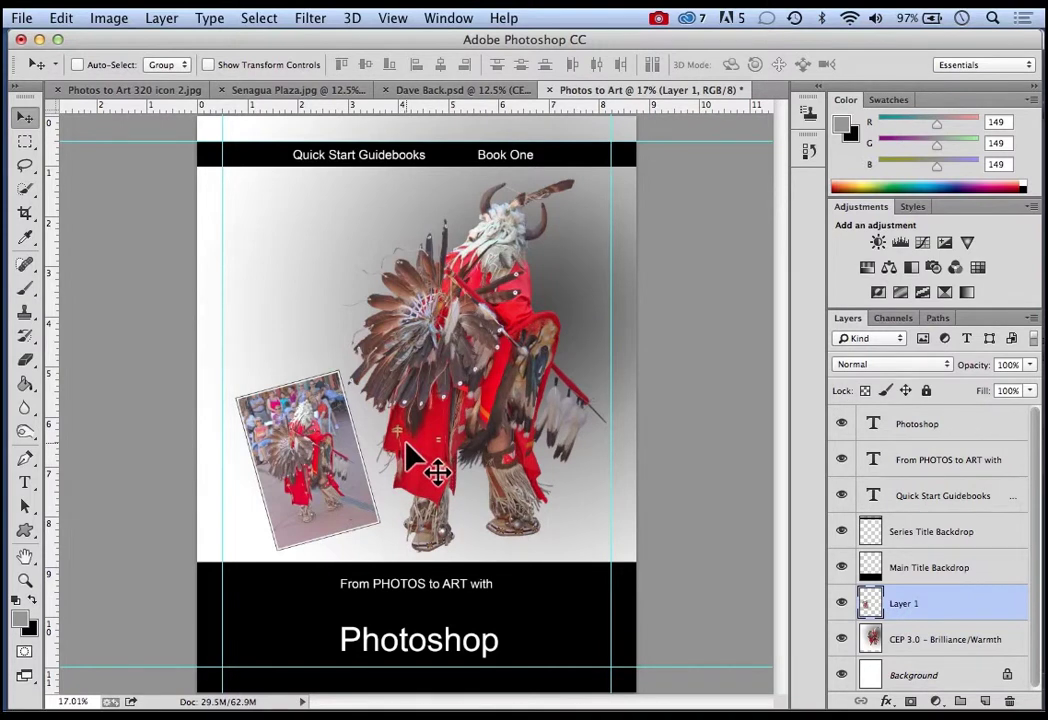
Enlarge the tilted photo on Layer 1 to about 107.6%, extending it up and left toward the left margin guide
{"action": "left_click", "coordinate": [62, 19]}
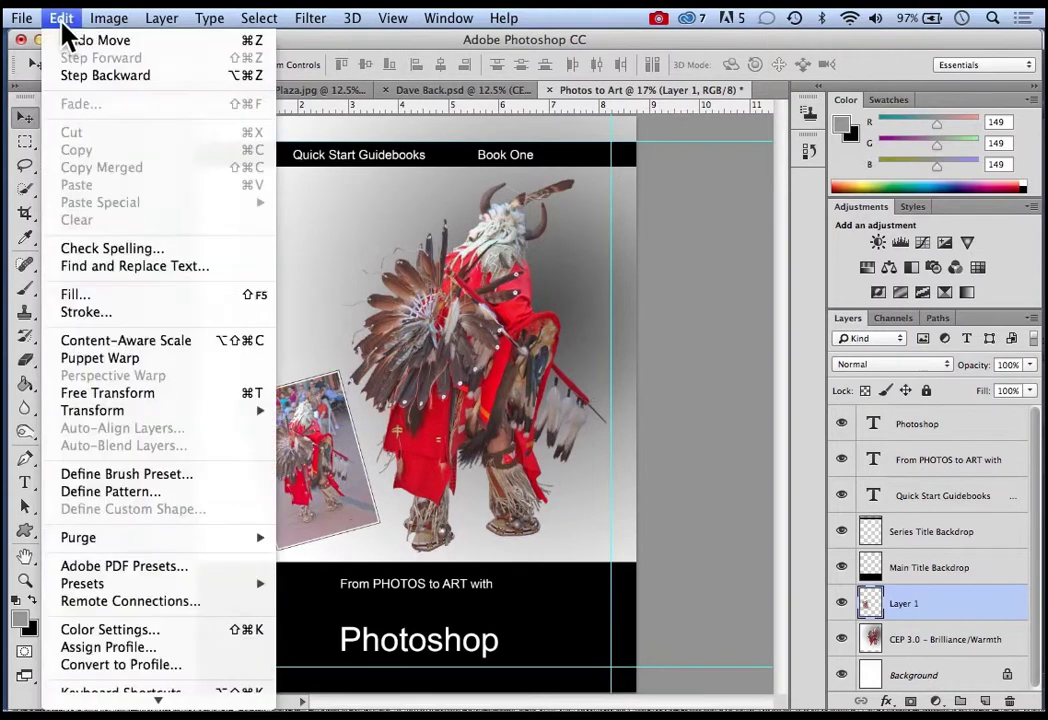
{"action": "left_click", "coordinate": [130, 396]}
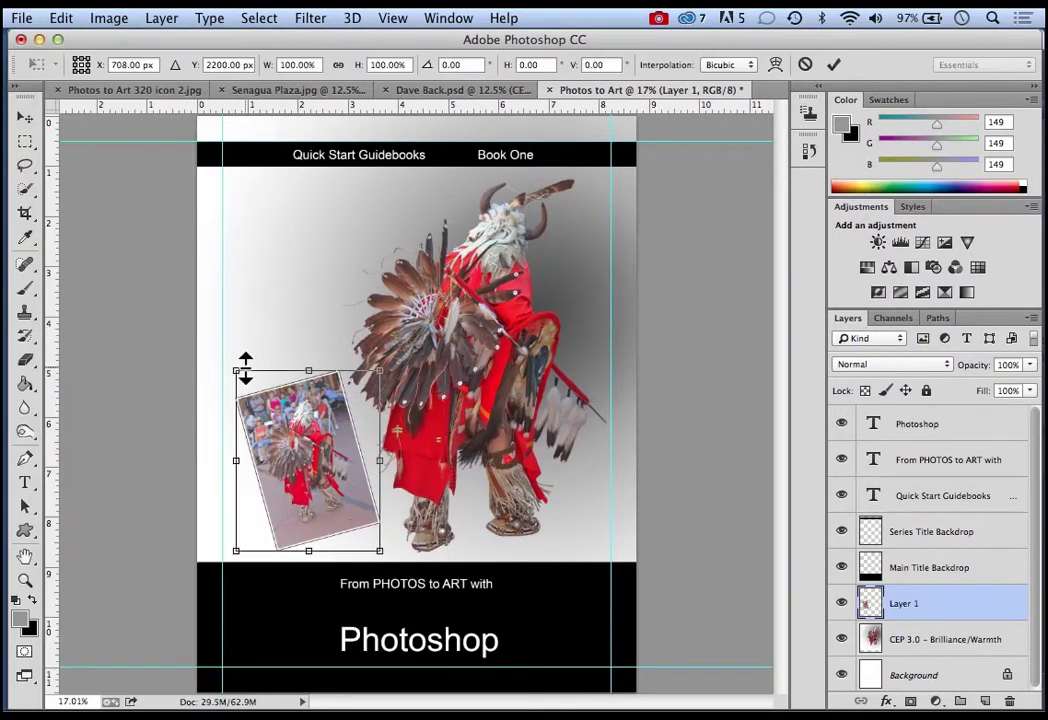
{"action": "left_click_drag", "start_coordinate": [238, 372], "coordinate": [226, 352]}
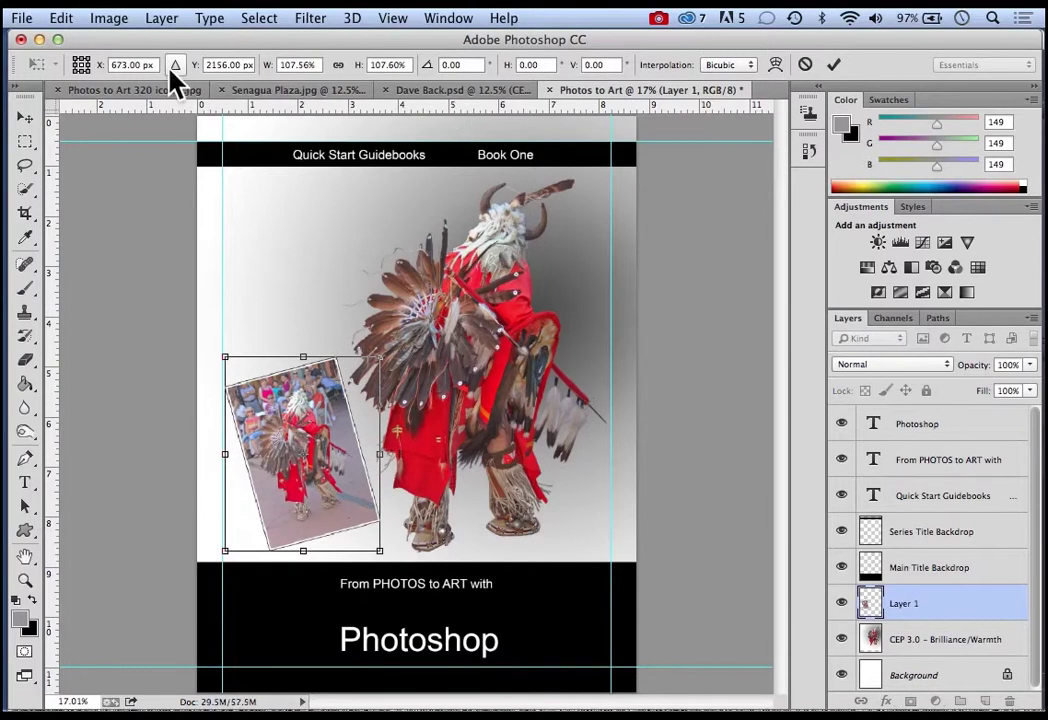
{"action": "left_click", "coordinate": [834, 65]}
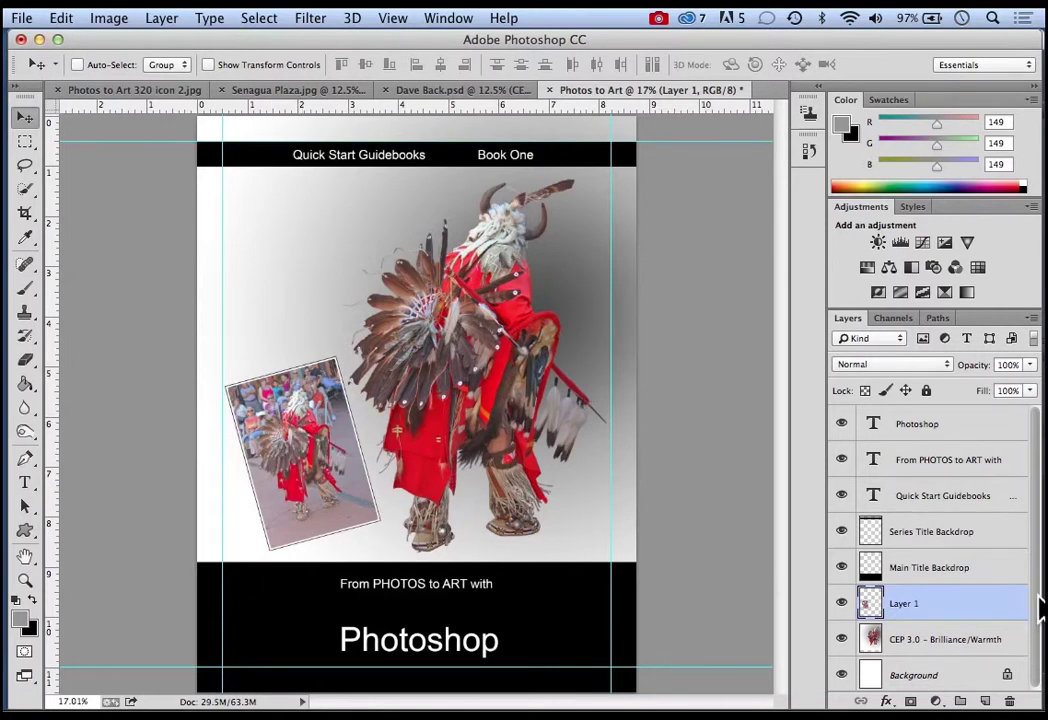
Add a drop shadow to the tilted photo with 6 px distance, 10% spread and 24 px size
{"action": "scroll", "coordinate": [1040, 612], "scroll_direction": "down", "scroll_amount": 1}
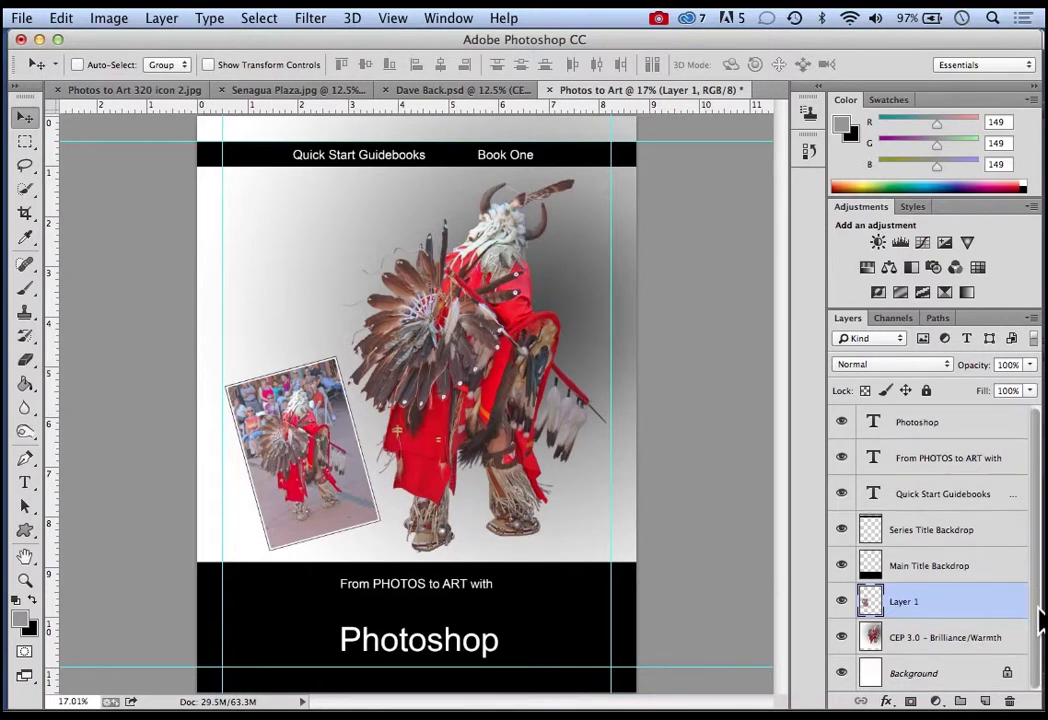
{"action": "left_click", "coordinate": [886, 702]}
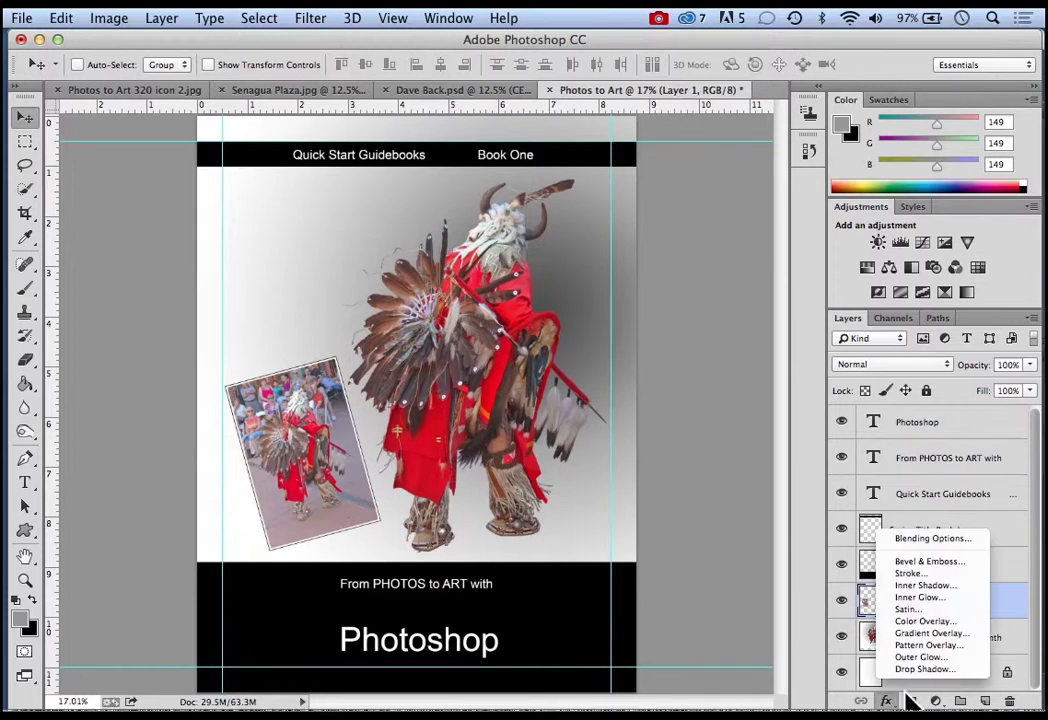
{"action": "left_click", "coordinate": [922, 671]}
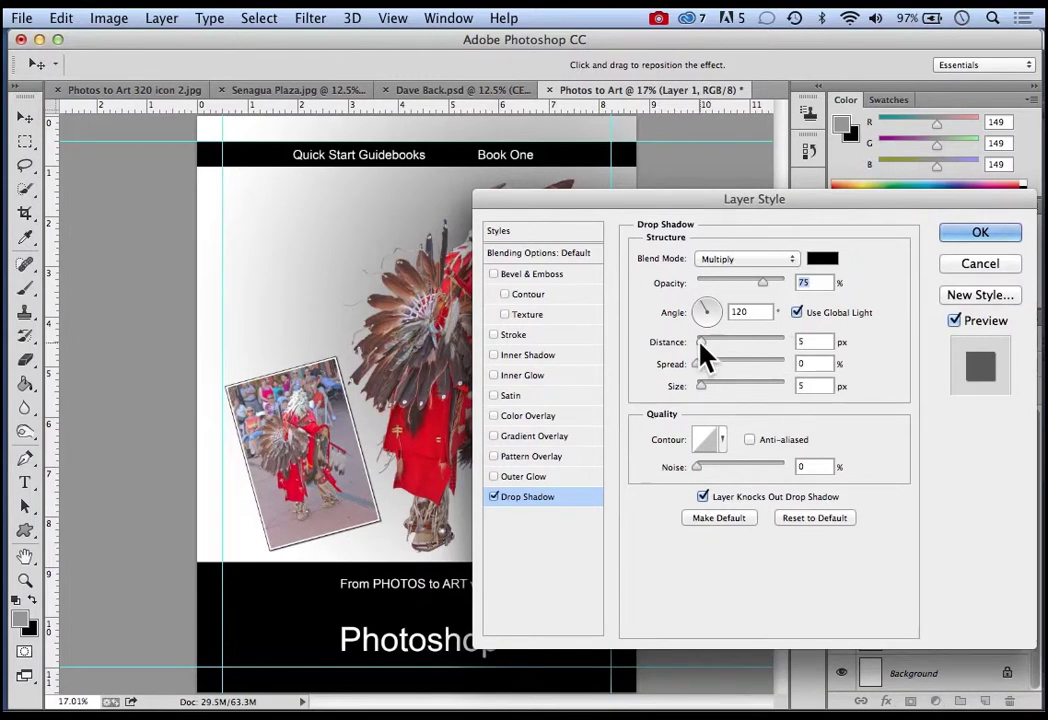
{"action": "left_click_drag", "start_coordinate": [700, 345], "coordinate": [704, 346]}
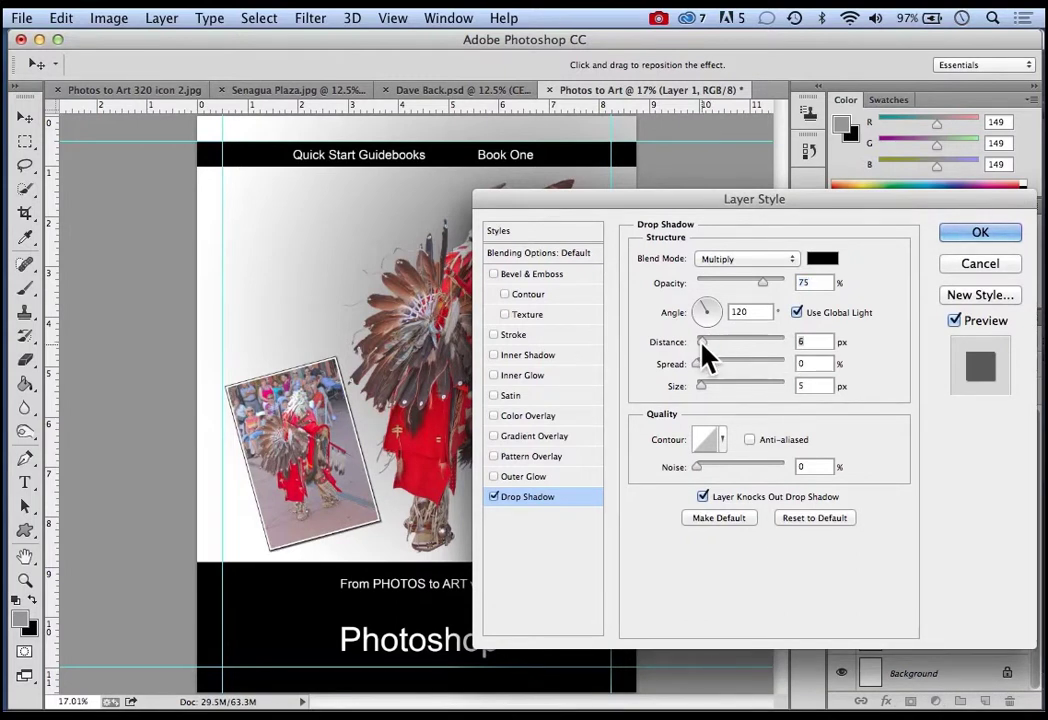
{"action": "left_click", "coordinate": [702, 364]}
{"action": "left_click_drag", "start_coordinate": [701, 366], "coordinate": [716, 398]}
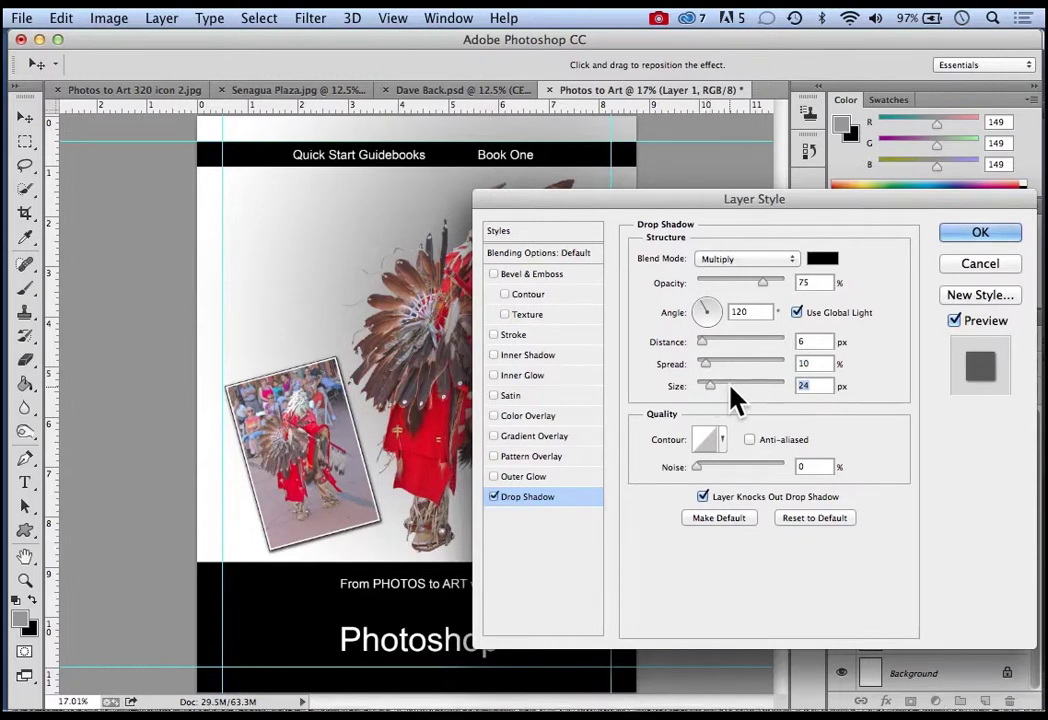
{"action": "left_click", "coordinate": [970, 233]}
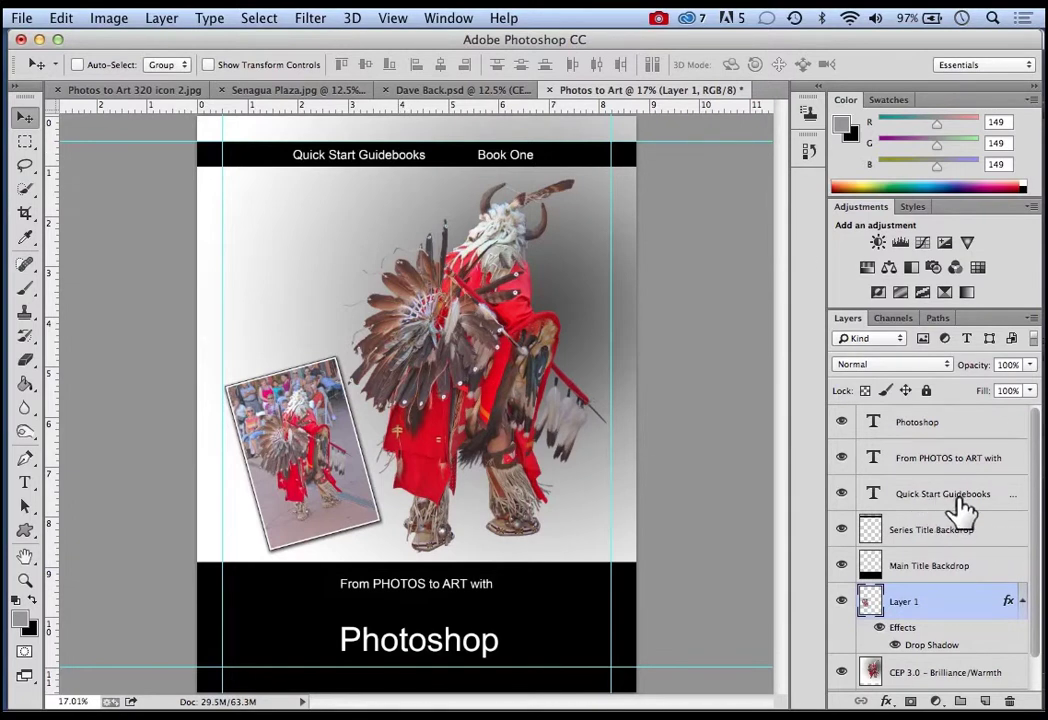
Widen the Quick Start Guidebooks text box on both sides so it spans the two vertical margin guides
{"action": "double_click", "coordinate": [876, 500]}
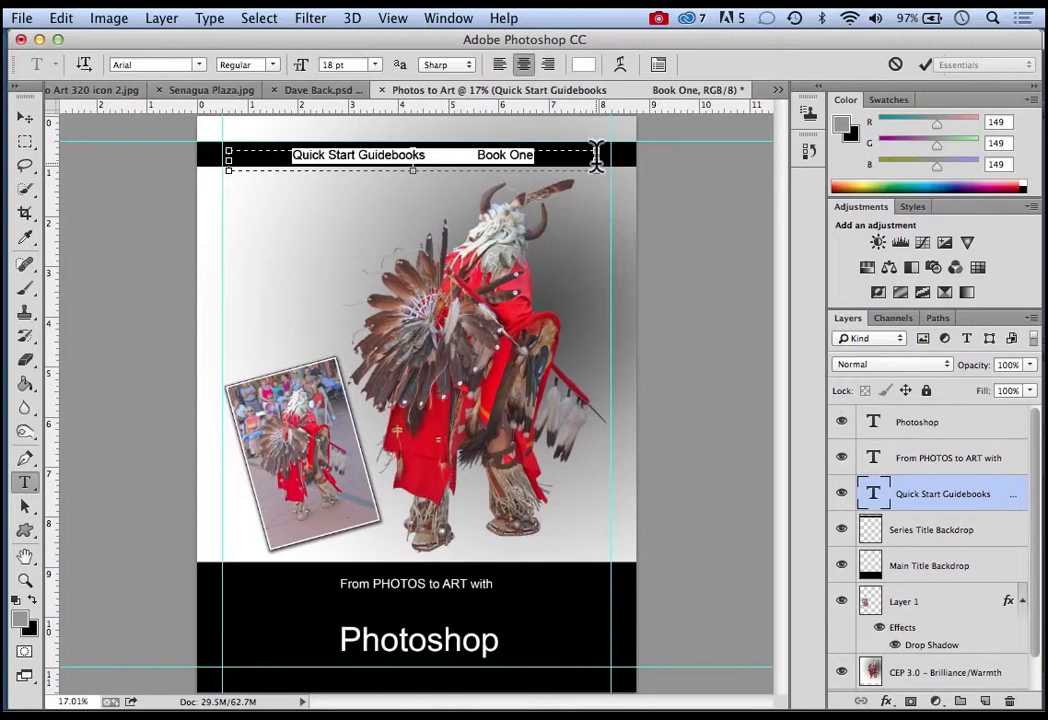
{"action": "left_click_drag", "start_coordinate": [596, 165], "coordinate": [610, 166]}
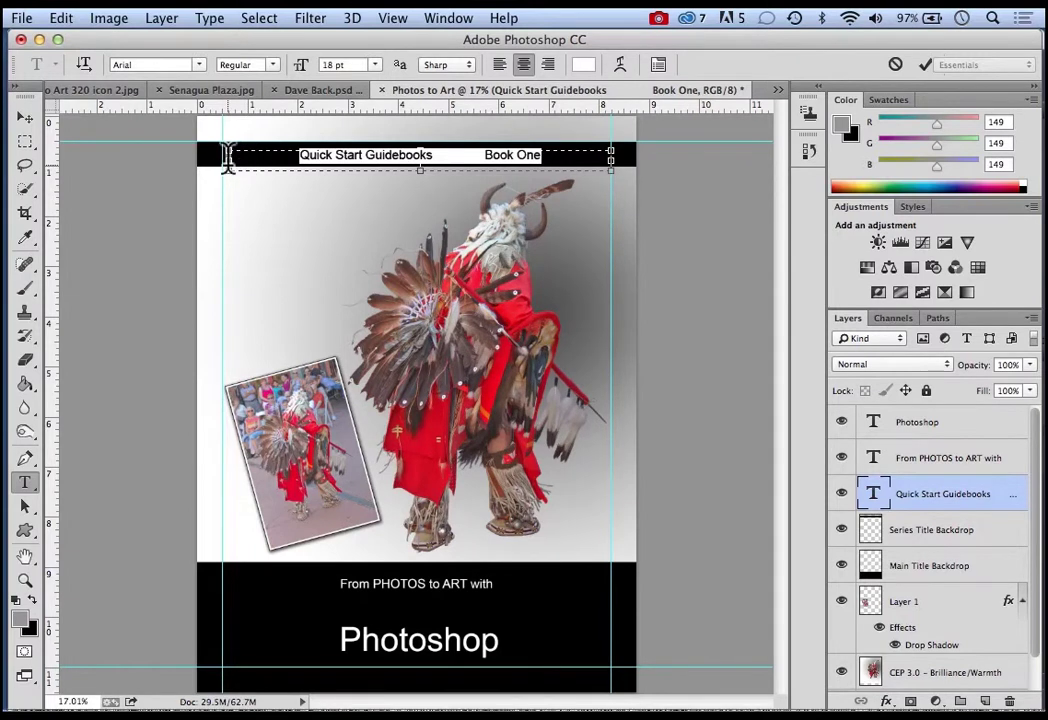
{"action": "left_click_drag", "start_coordinate": [228, 166], "coordinate": [224, 166]}
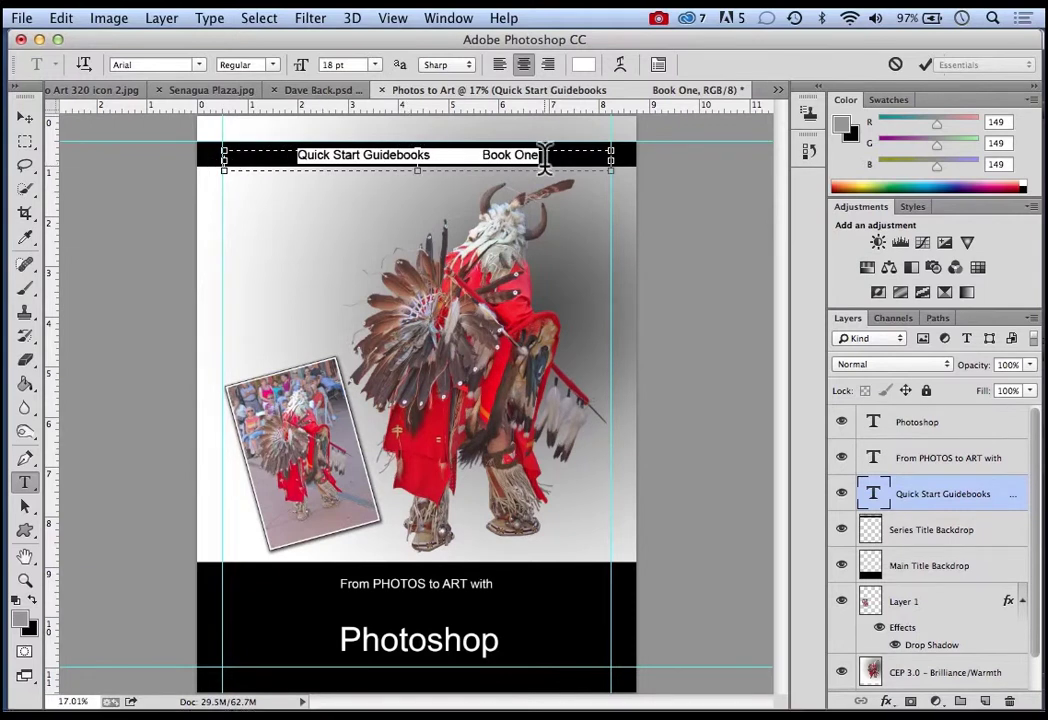
Try Myriad Pro as the font for the Quick Start Guidebooks series title line
{"action": "left_click", "coordinate": [199, 65]}
{"action": "scroll", "coordinate": [262, 196], "scroll_direction": "down", "scroll_amount": 10}
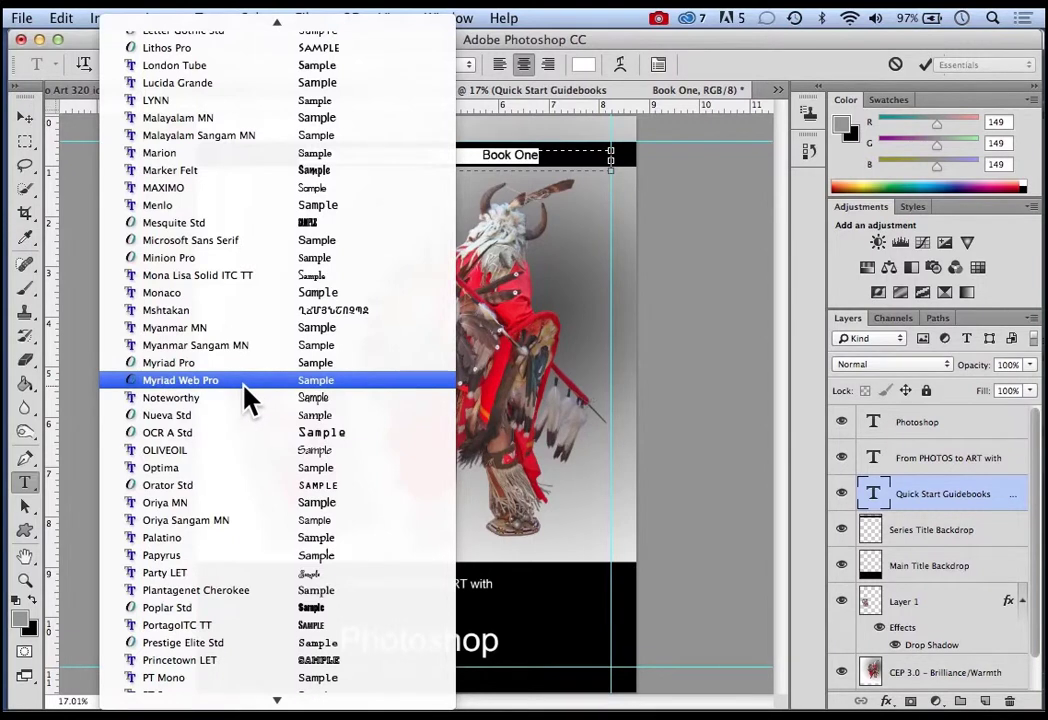
{"action": "left_click", "coordinate": [160, 366]}
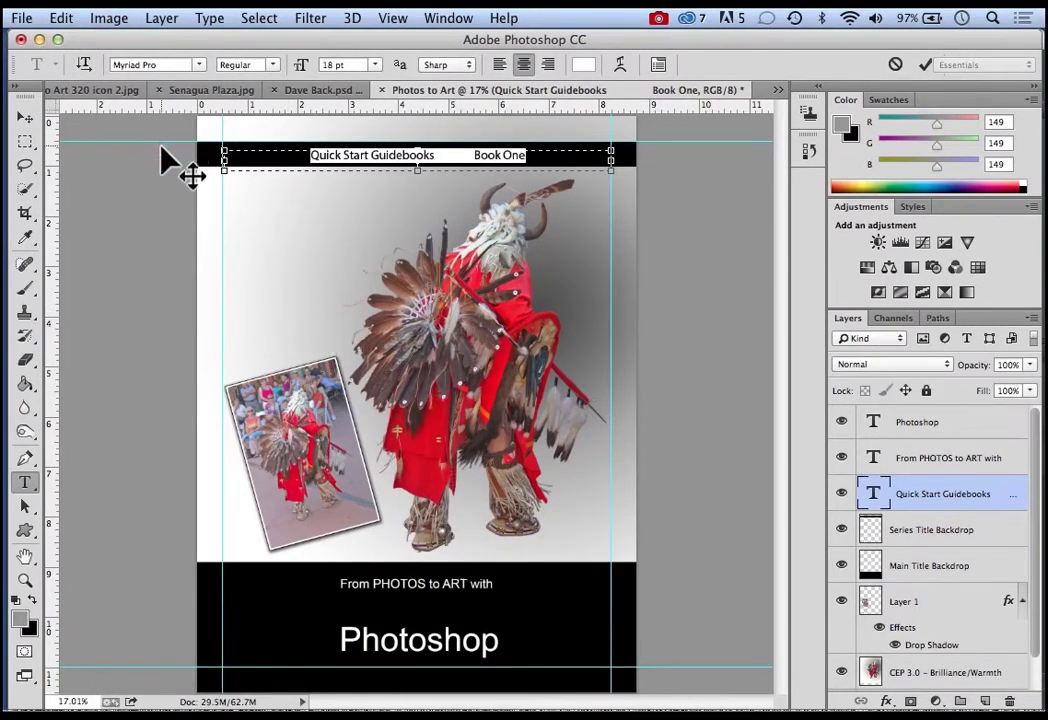
Set the font of the Quick Start Guidebooks and Book One title line to Papyrus and commit the text
{"action": "left_click", "coordinate": [199, 65]}
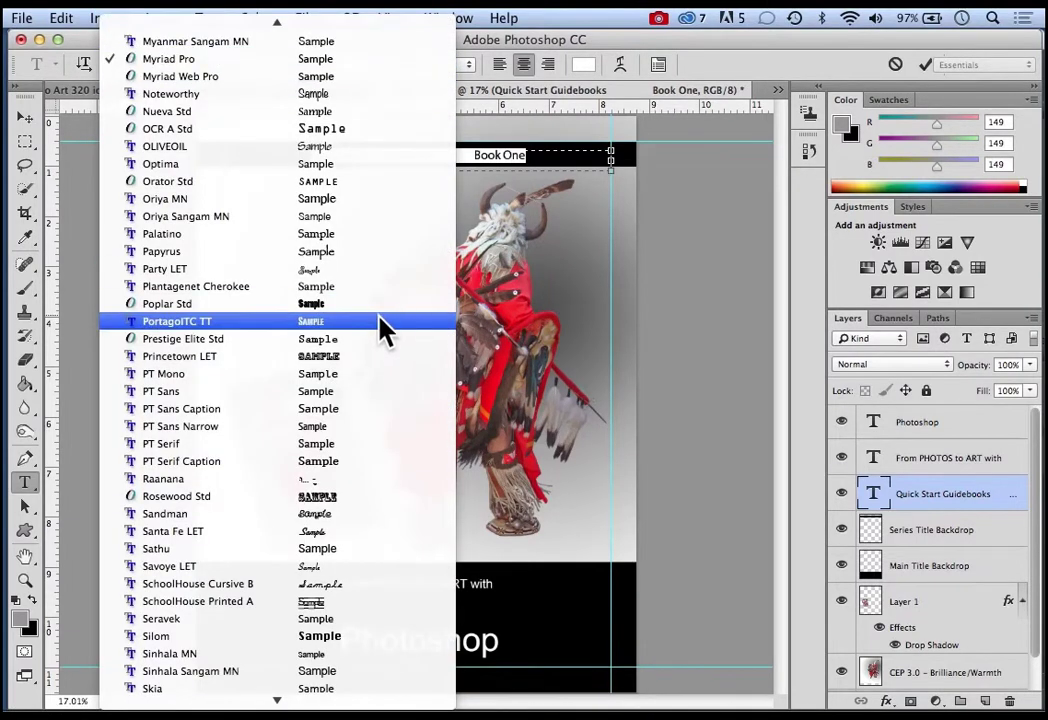
{"action": "left_click", "coordinate": [171, 252]}
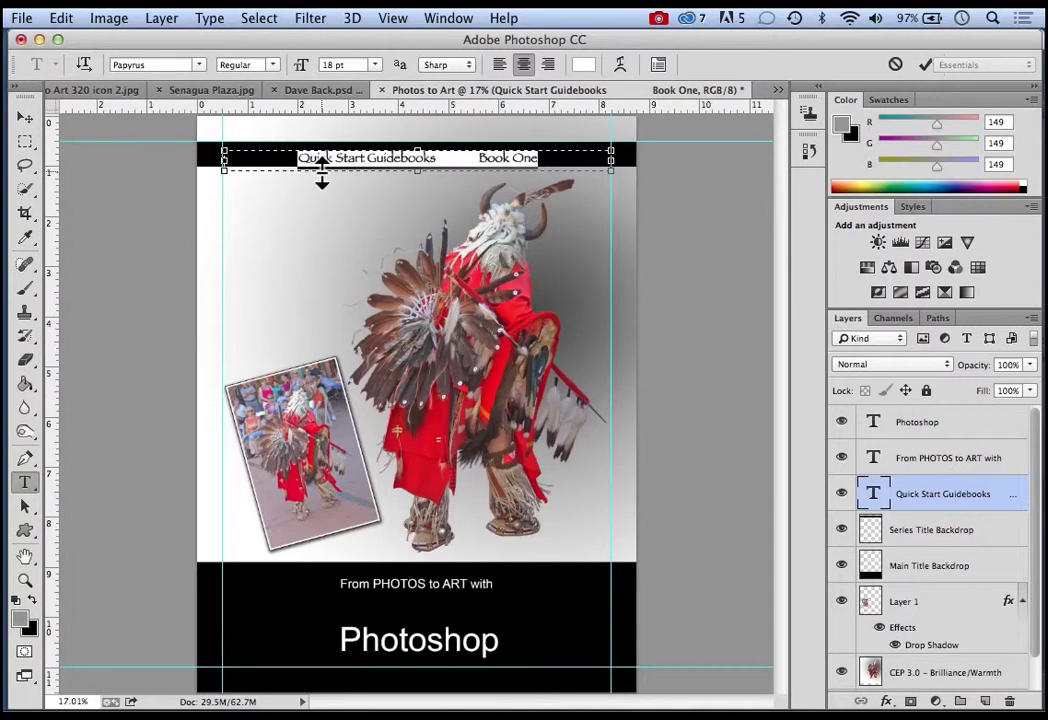
{"action": "left_click", "coordinate": [456, 166]}
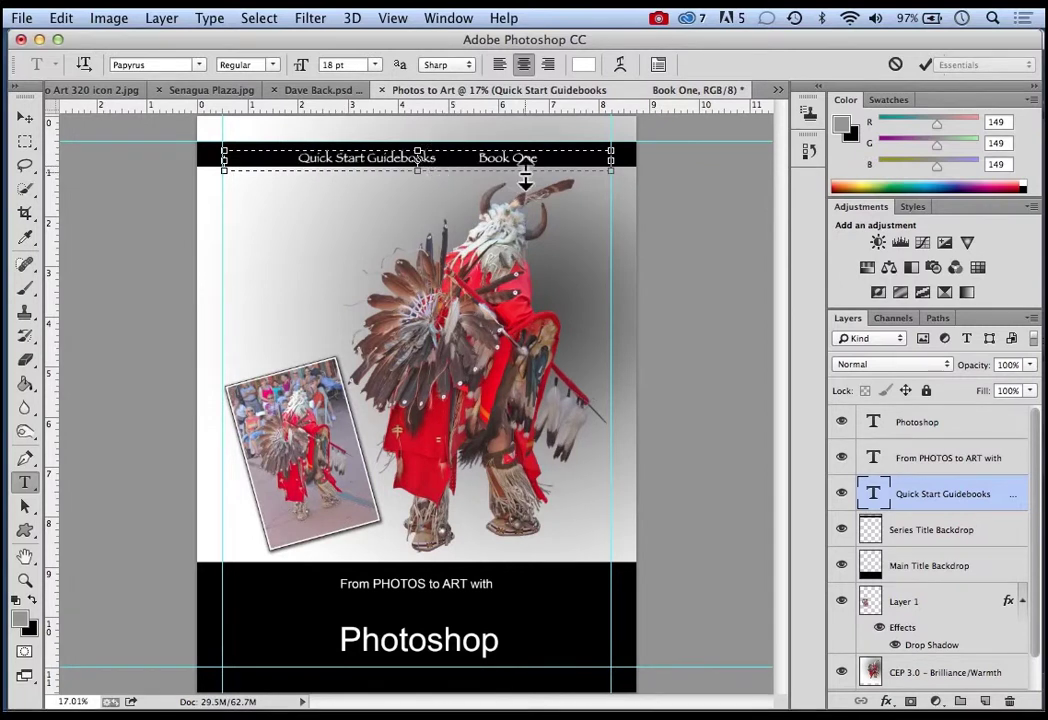
{"action": "left_click", "coordinate": [888, 505]}
{"action": "key", "text": "v"}
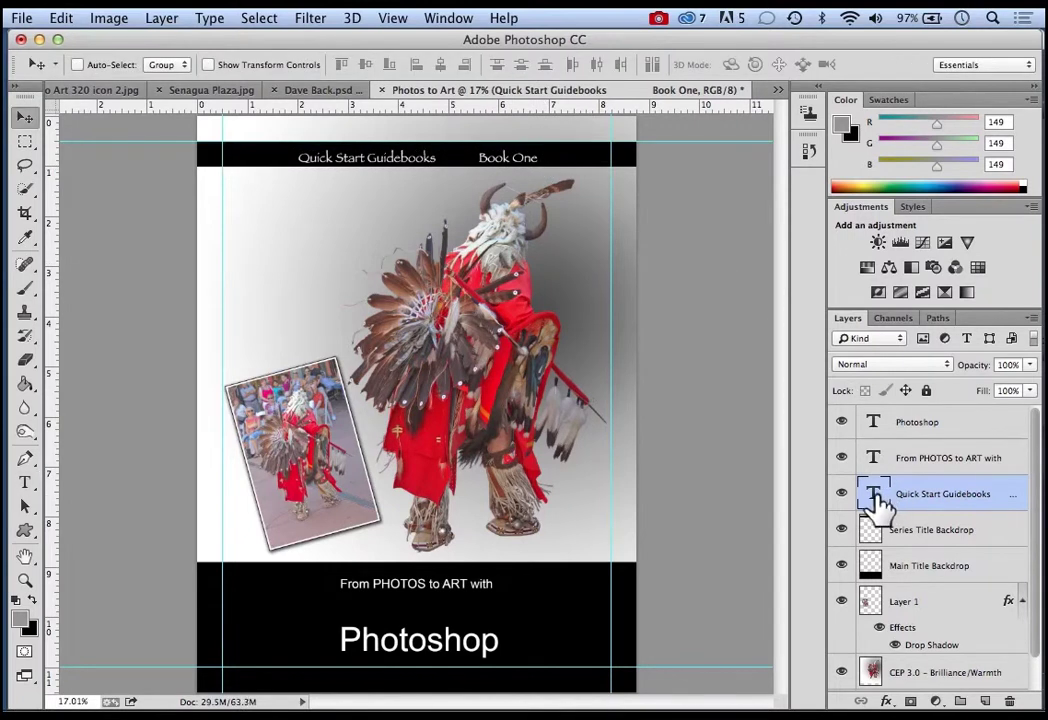
Set the size of the Quick Start Guidebooks and Book One title text to 24 pt
{"action": "double_click", "coordinate": [875, 493]}
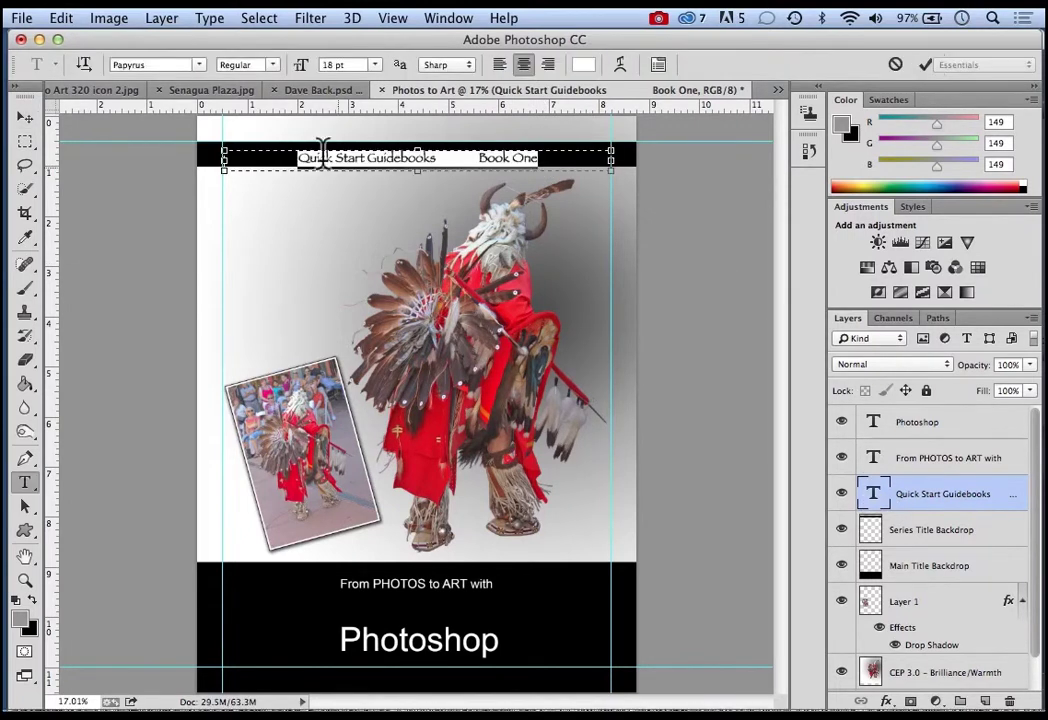
{"action": "left_click", "coordinate": [374, 64]}
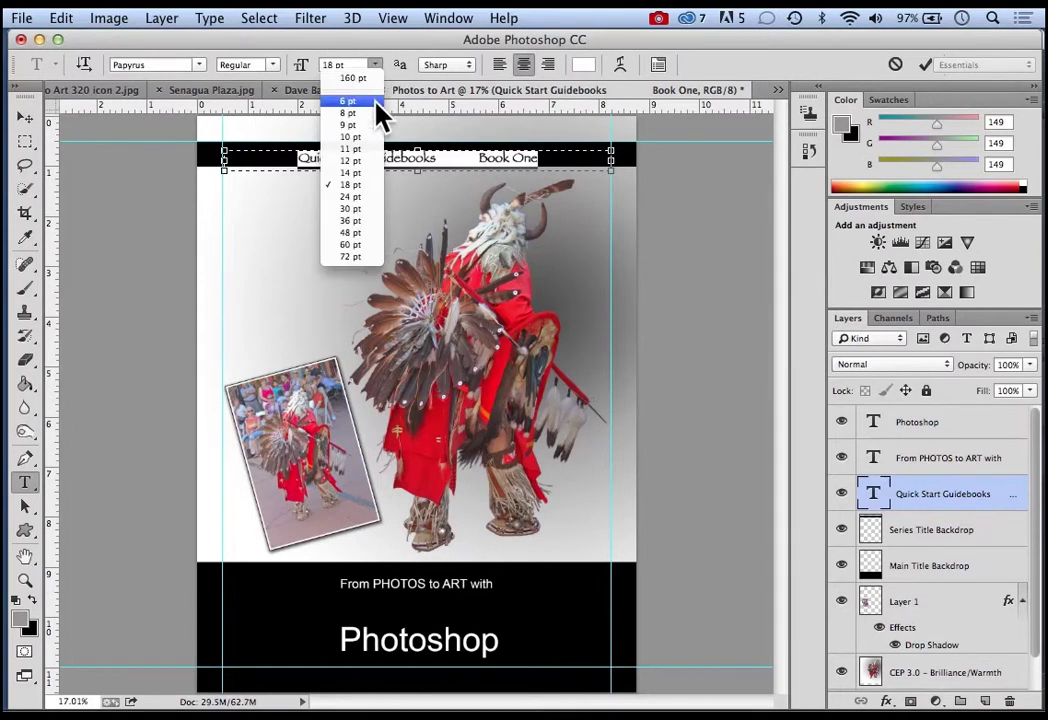
{"action": "left_click", "coordinate": [358, 197]}
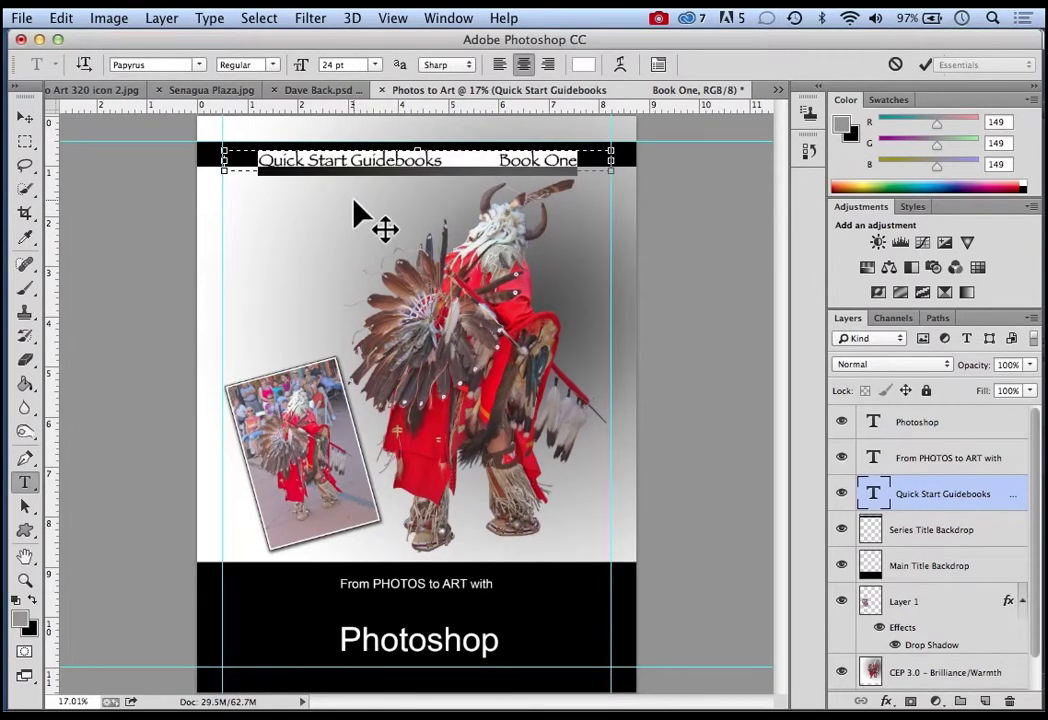
Add spaces between Quick Start Guidebooks and Book One so the two phrases reach the vertical margin guides, and commit the text
{"action": "left_click", "coordinate": [462, 165]}
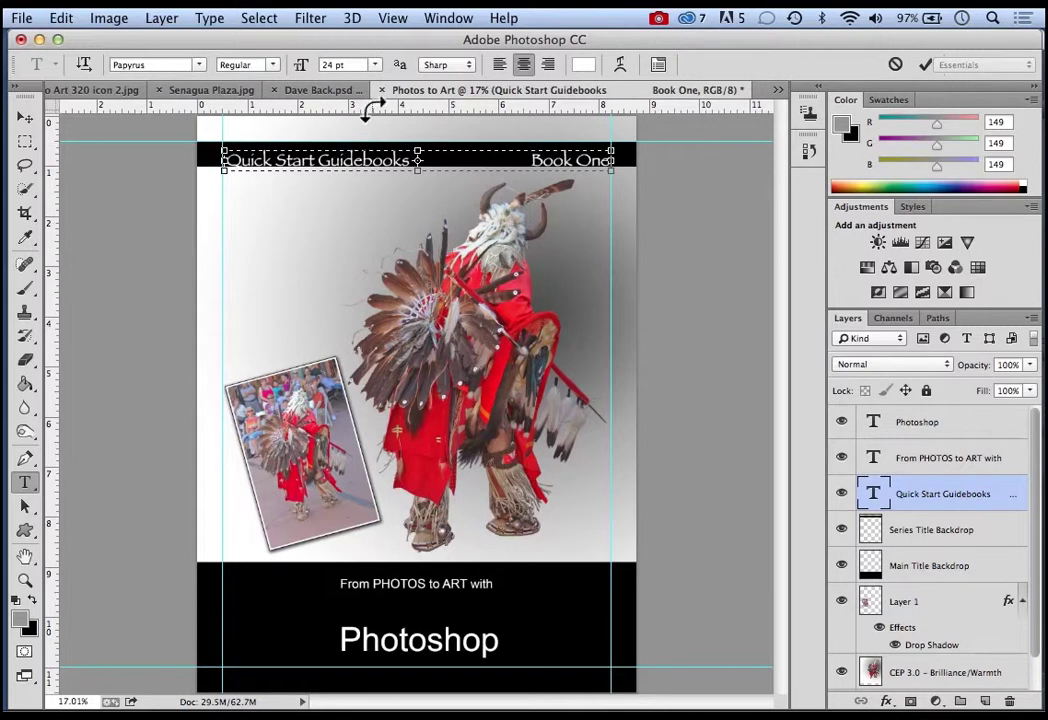
{"action": "left_click", "coordinate": [228, 65]}
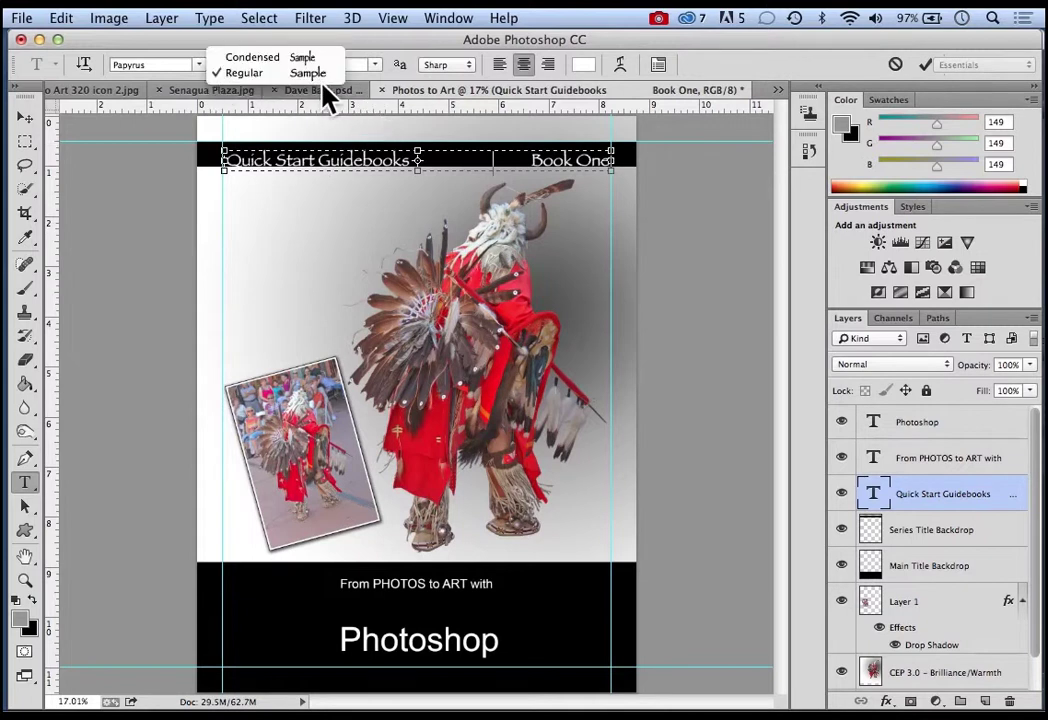
{"action": "left_click", "coordinate": [393, 78]}
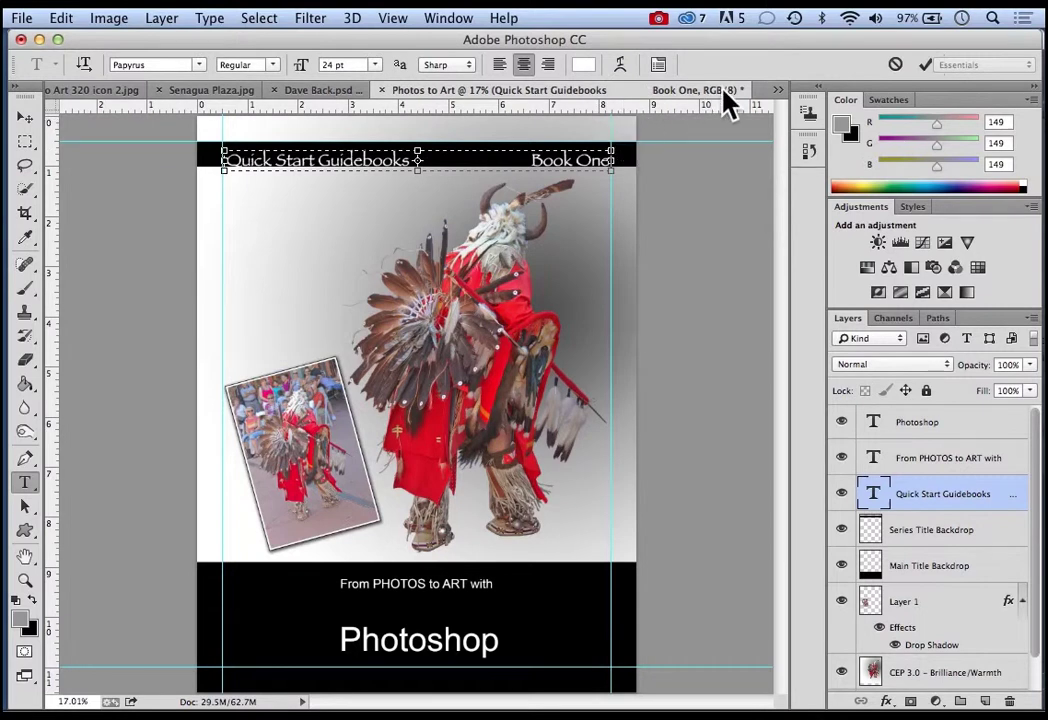
{"action": "left_click", "coordinate": [926, 65]}
Nudge the Quick Start Guidebooks and Book One line up so it sits vertically centred in its black band
{"action": "key", "text": "v"}
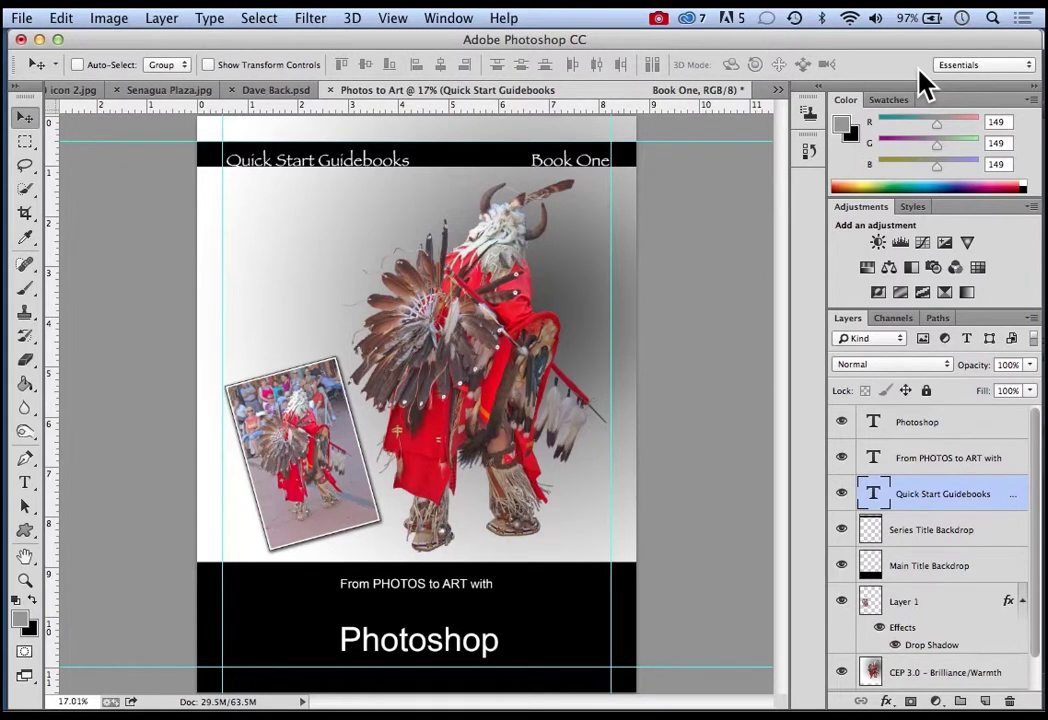
{"action": "key", "text": "shift+Up"}
{"action": "key", "text": "shift+Up"}
{"action": "key", "text": "shift+Up"}
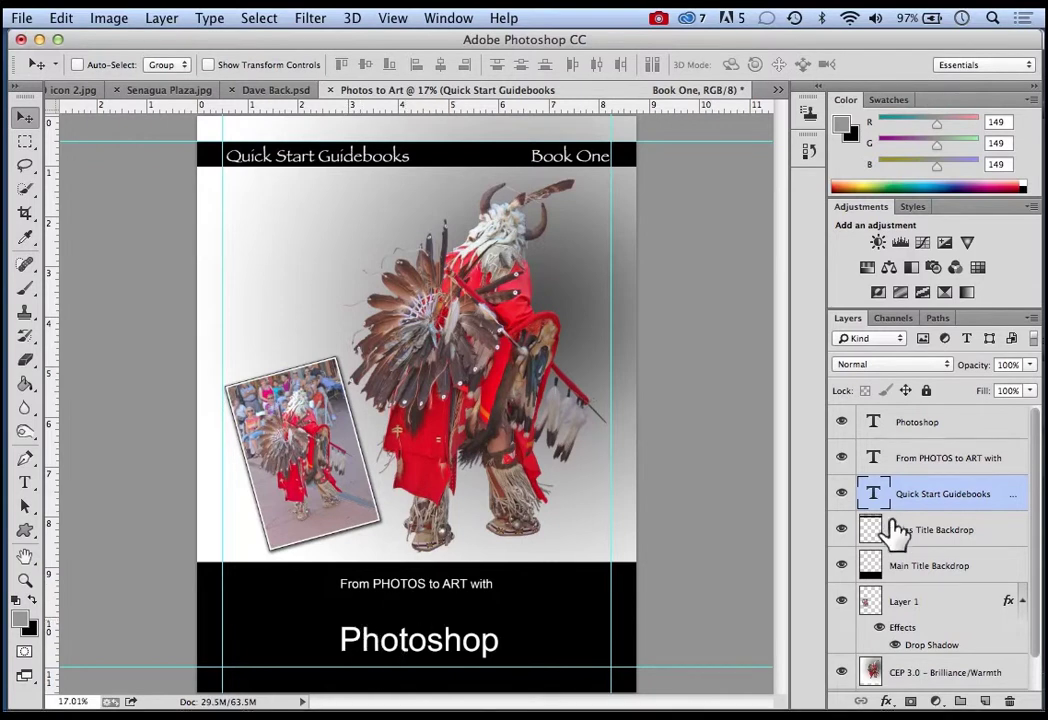
Set the font of the From PHOTOS to ART with line to Helvetica Neue
{"action": "left_click", "coordinate": [931, 466]}
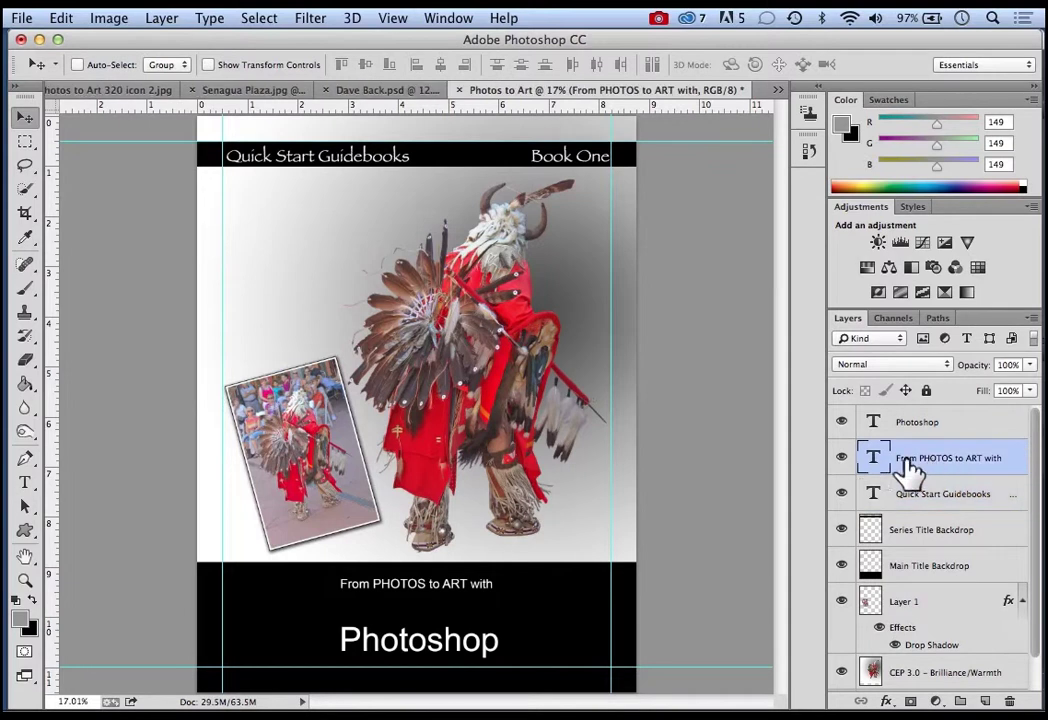
{"action": "double_click", "coordinate": [873, 462]}
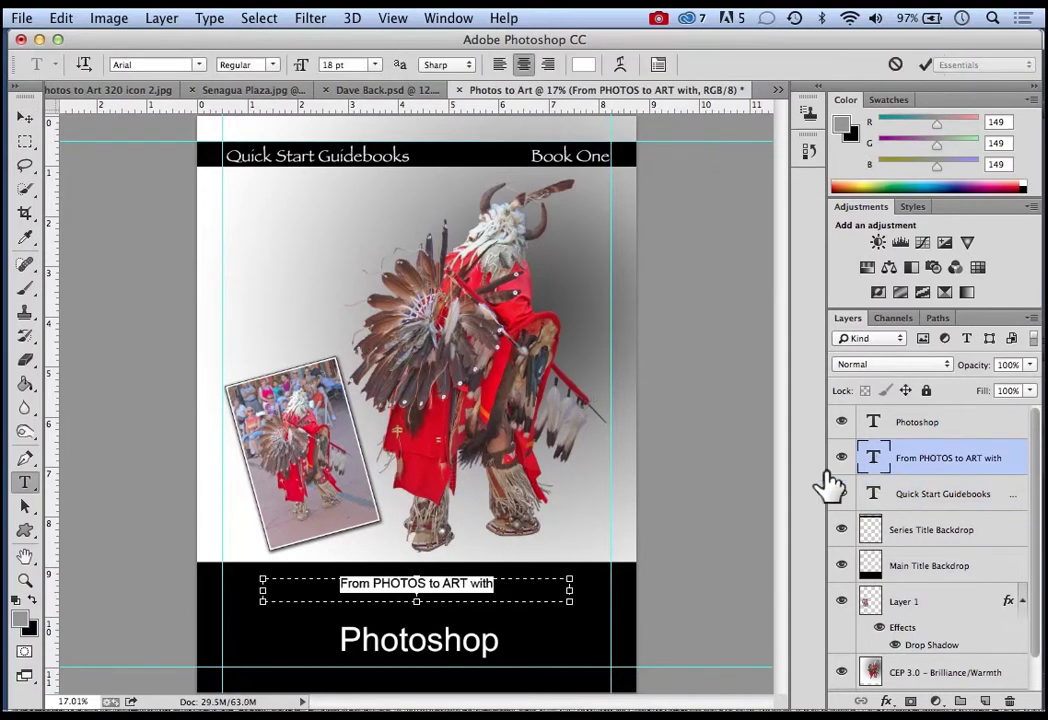
{"action": "left_click", "coordinate": [199, 66]}
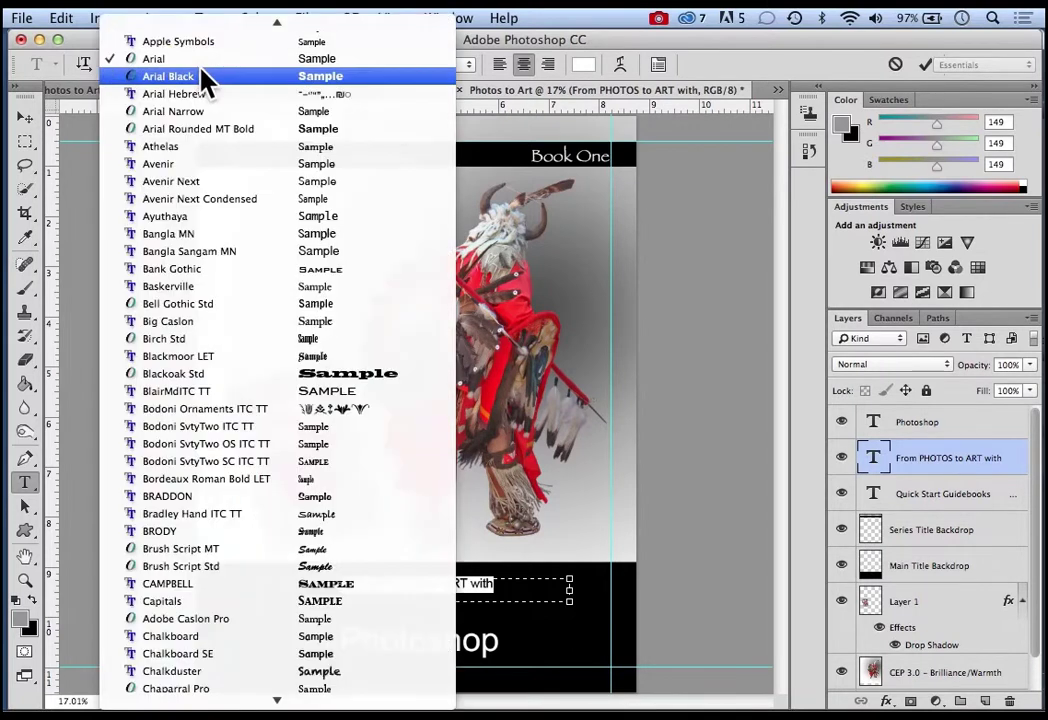
{"action": "mouse_move", "coordinate": [278, 700]}
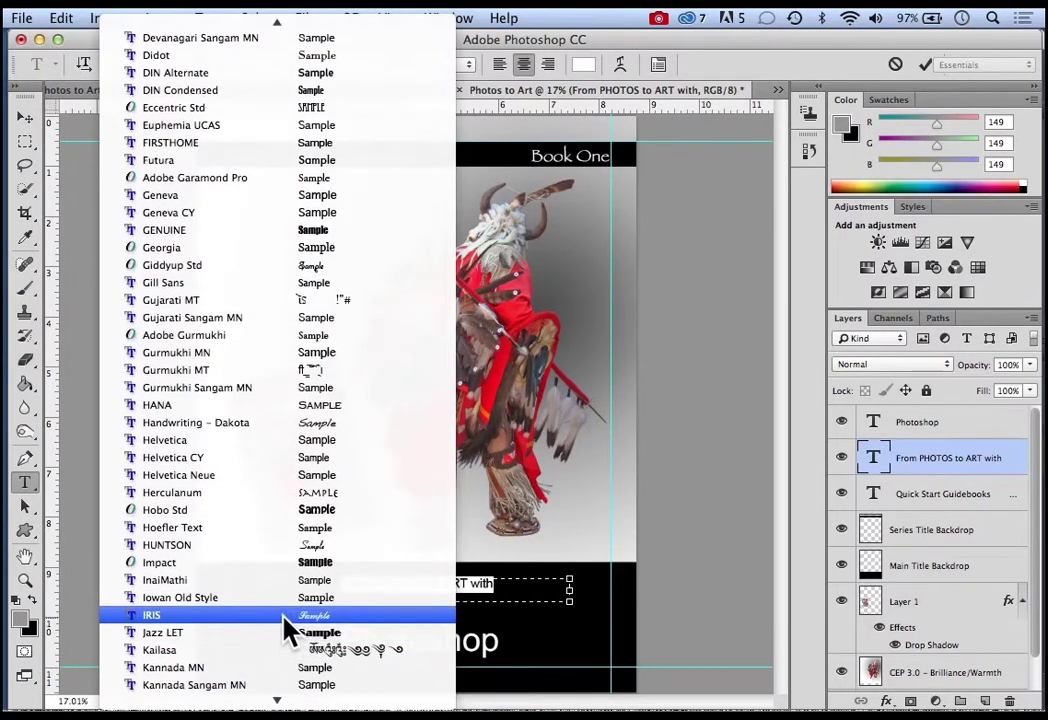
{"action": "left_click", "coordinate": [209, 487]}
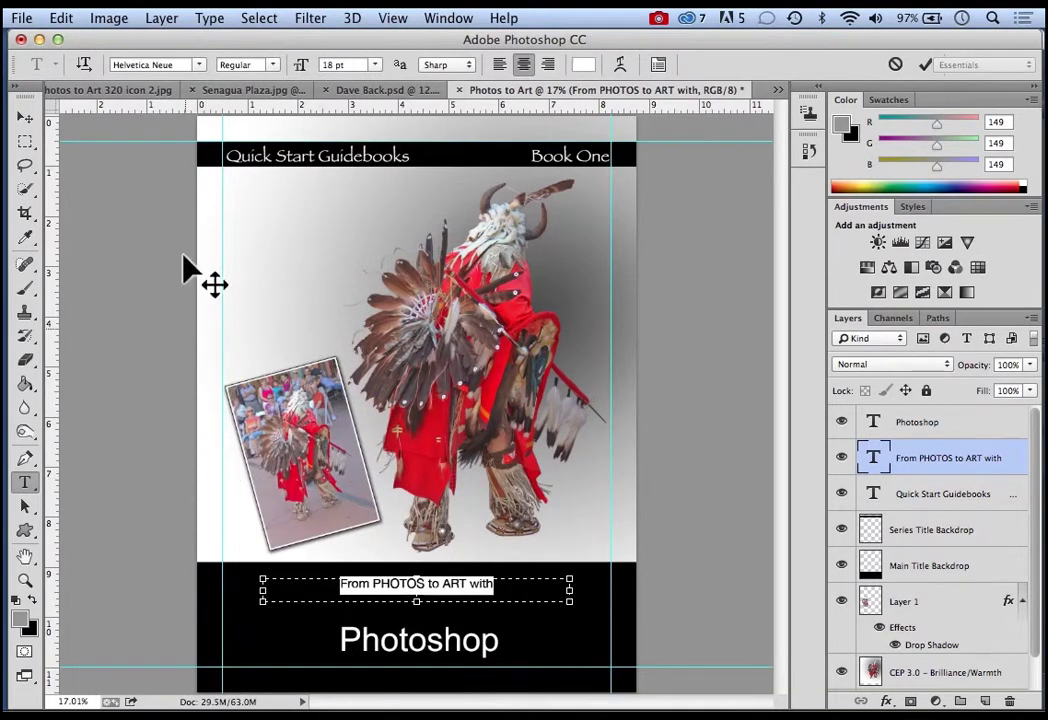
Try the UltraLight style on the From PHOTOS to ART with line and return it to Regular
{"action": "left_click", "coordinate": [240, 64]}
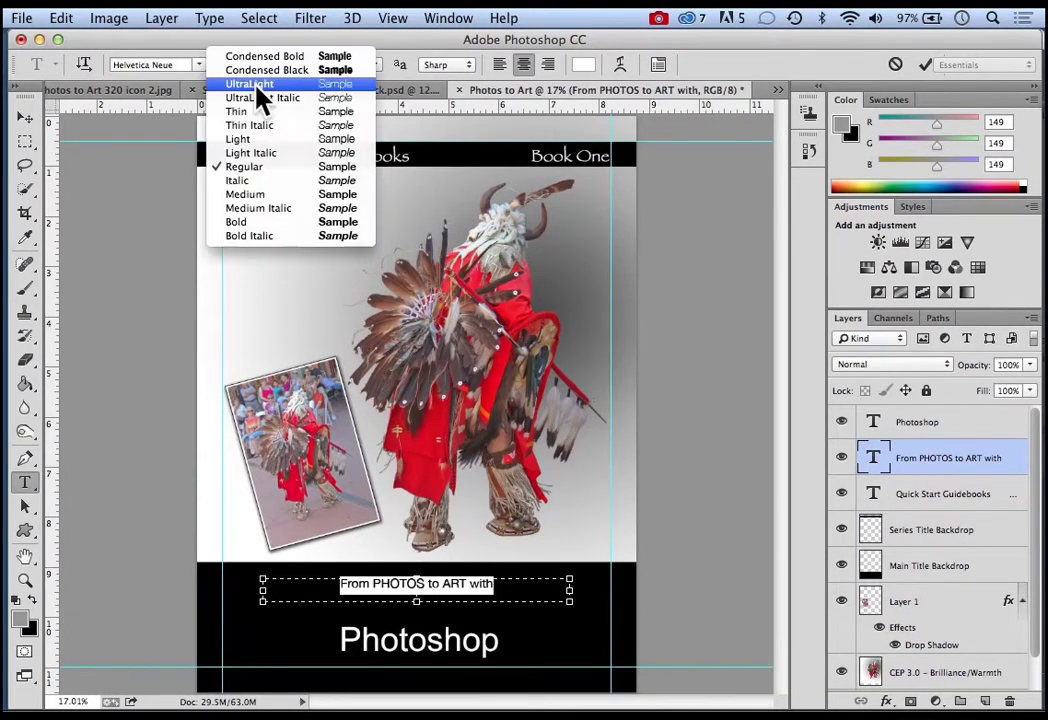
{"action": "left_click", "coordinate": [257, 85]}
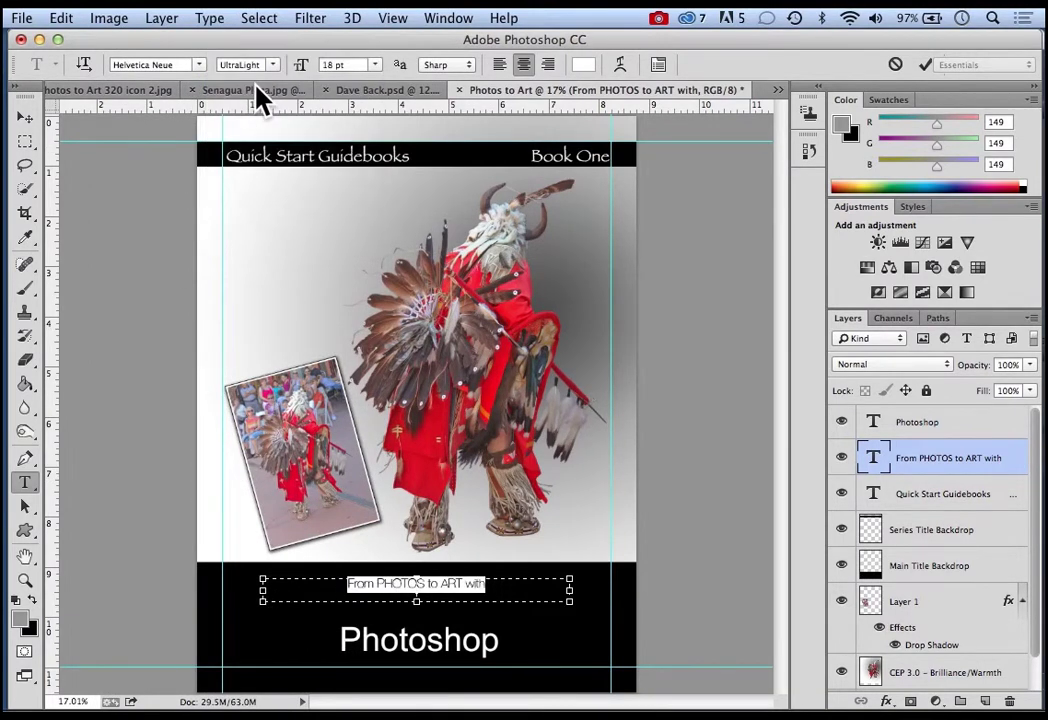
{"action": "left_click", "coordinate": [266, 65]}
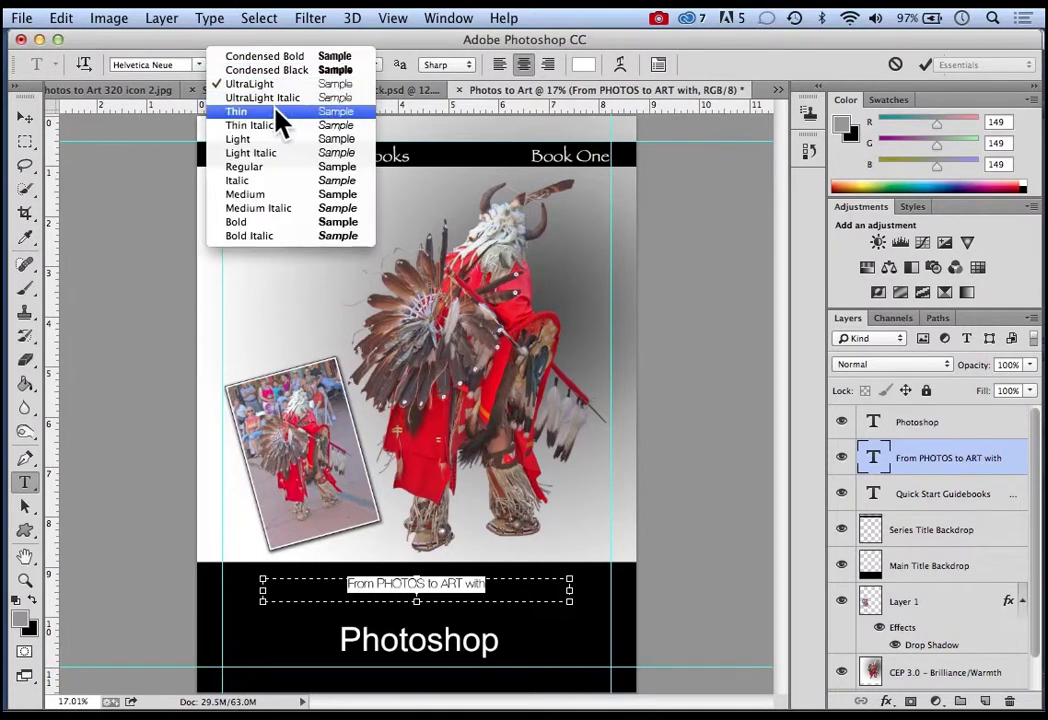
{"action": "left_click", "coordinate": [253, 172]}
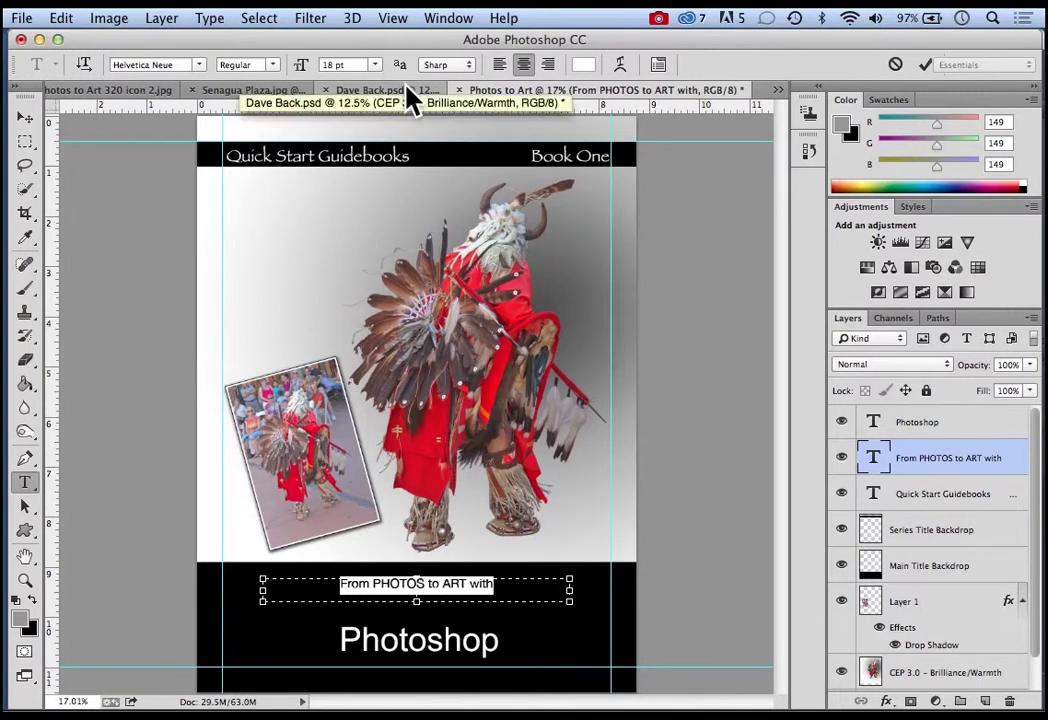
Set the From PHOTOS to ART with text to 36 pt and widen its text box to span both vertical margin guides
{"action": "left_click", "coordinate": [375, 65]}
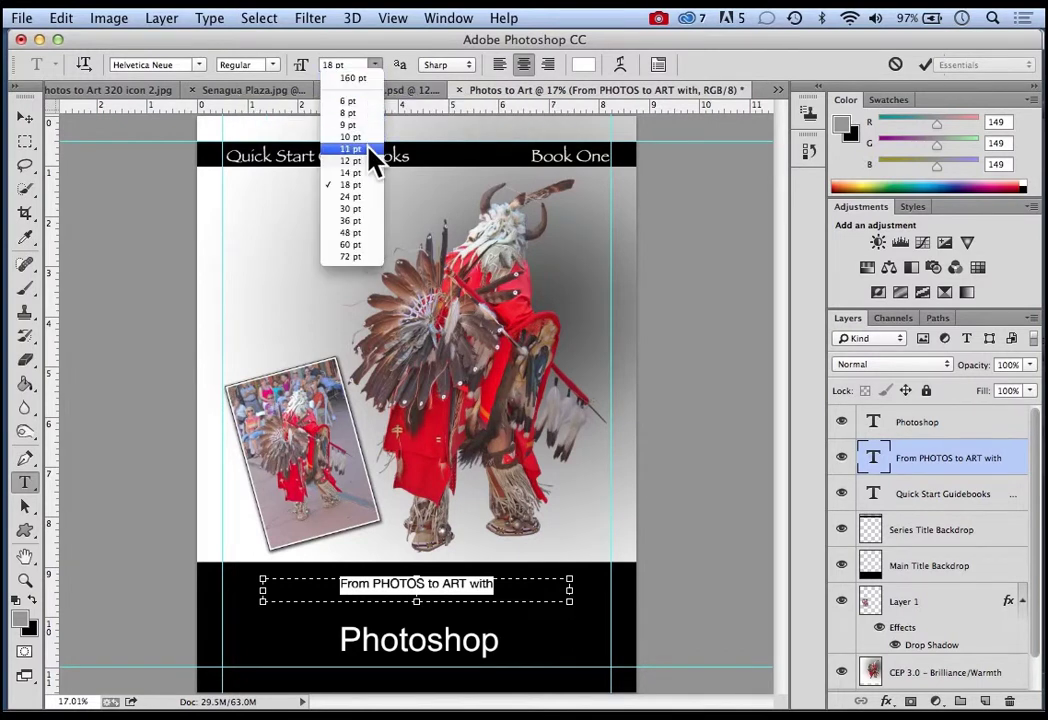
{"action": "left_click", "coordinate": [352, 226]}
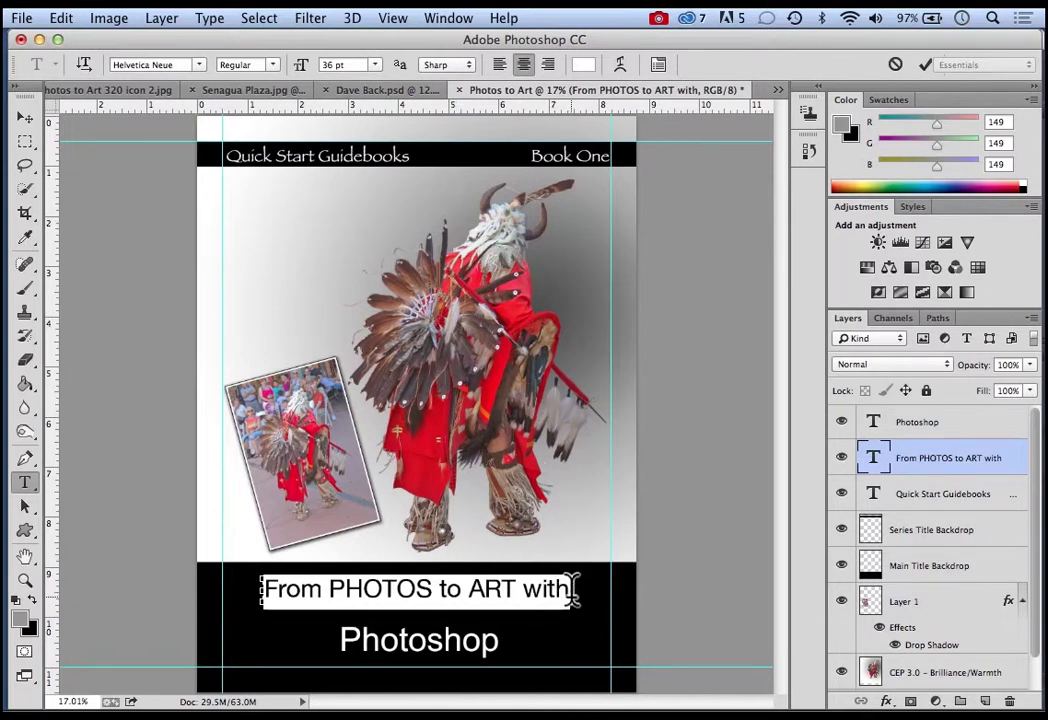
{"action": "left_click_drag", "start_coordinate": [578, 595], "coordinate": [608, 596]}
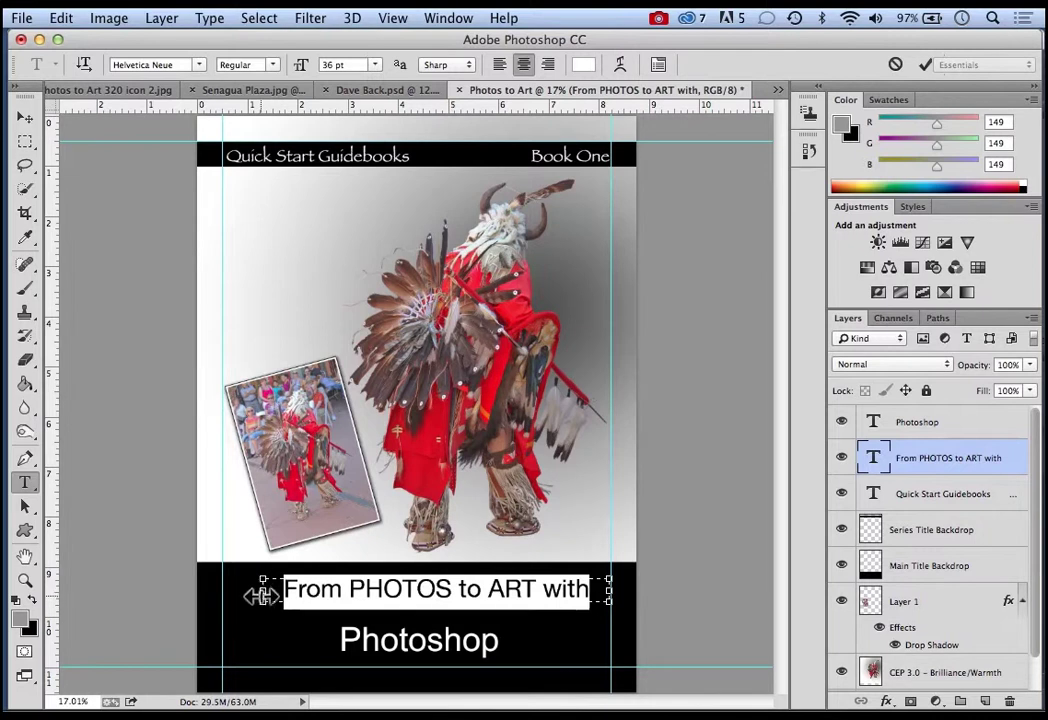
{"action": "left_click_drag", "start_coordinate": [262, 595], "coordinate": [228, 594]}
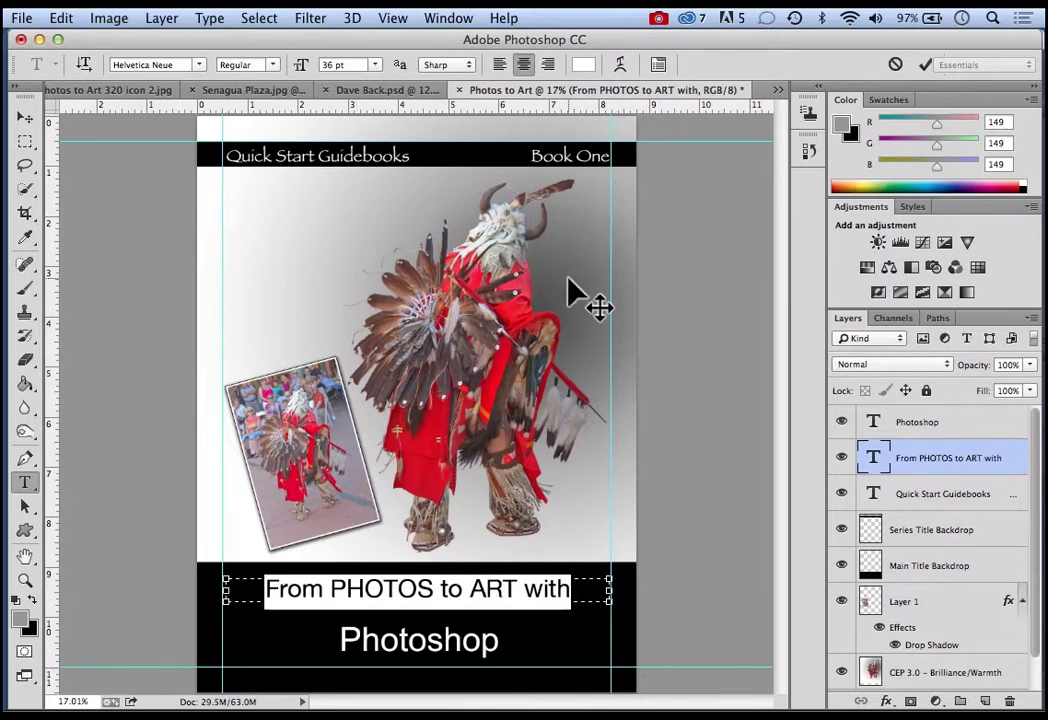
Colour the From PHOTOS to ART with text pure red, using RGB values 255, 0, 0
{"action": "left_click", "coordinate": [586, 66]}
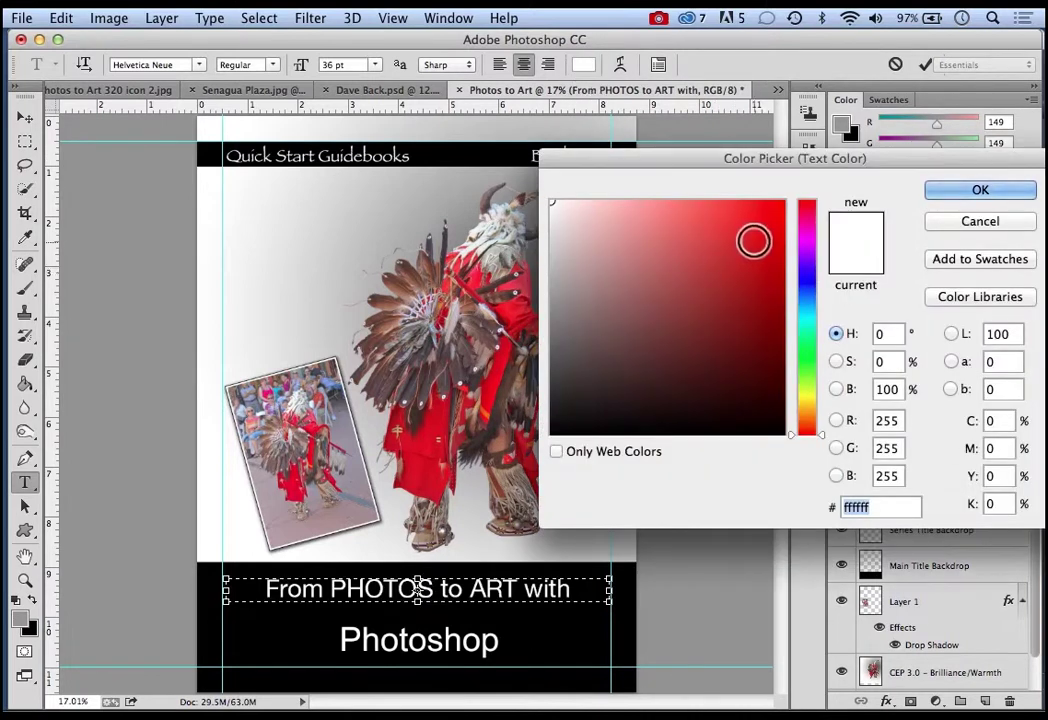
{"action": "left_click", "coordinate": [780, 205]}
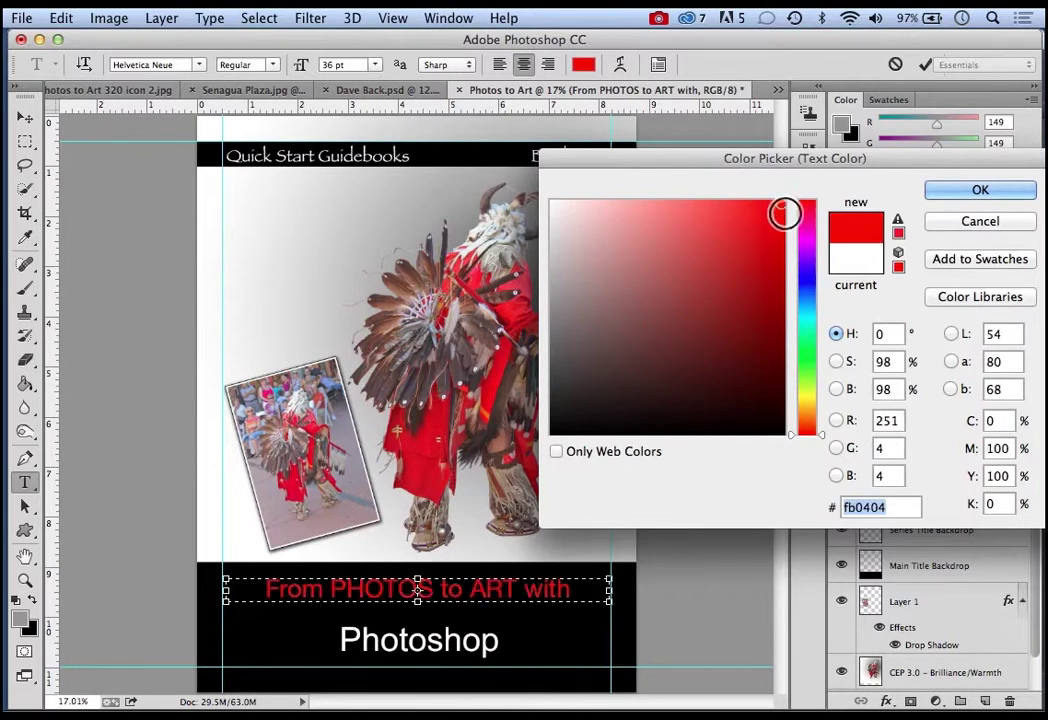
{"action": "left_click", "coordinate": [878, 448]}
{"action": "type", "text": "0"}
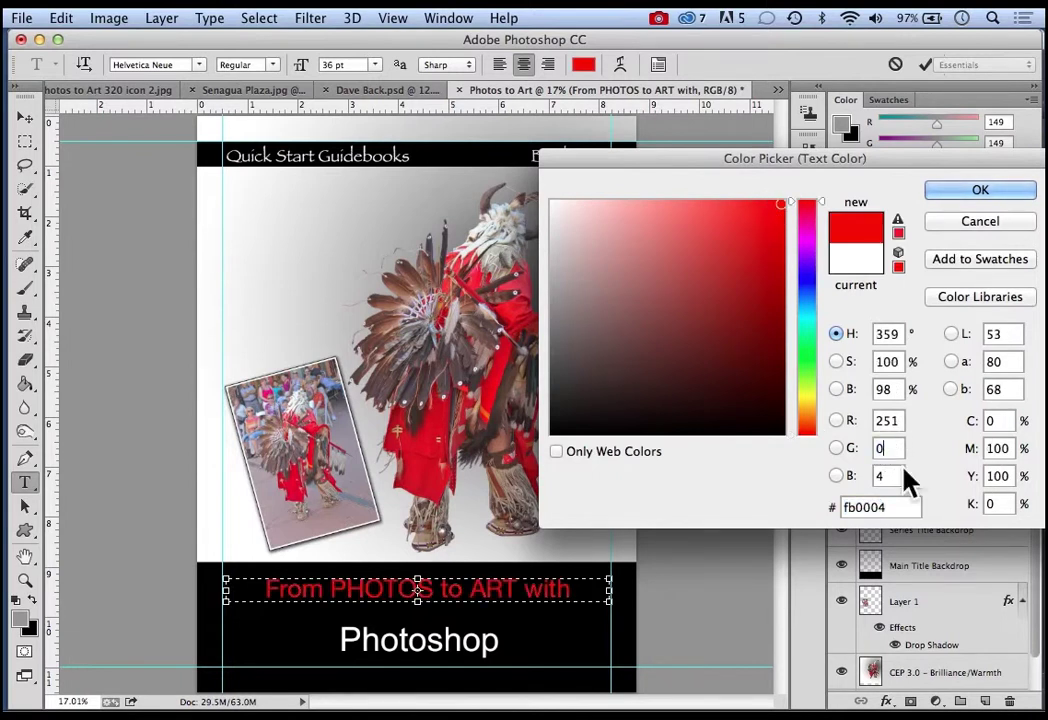
{"action": "left_click", "coordinate": [877, 475]}
{"action": "type", "text": "0"}
{"action": "left_click", "coordinate": [899, 421]}
{"action": "type", "text": "255"}
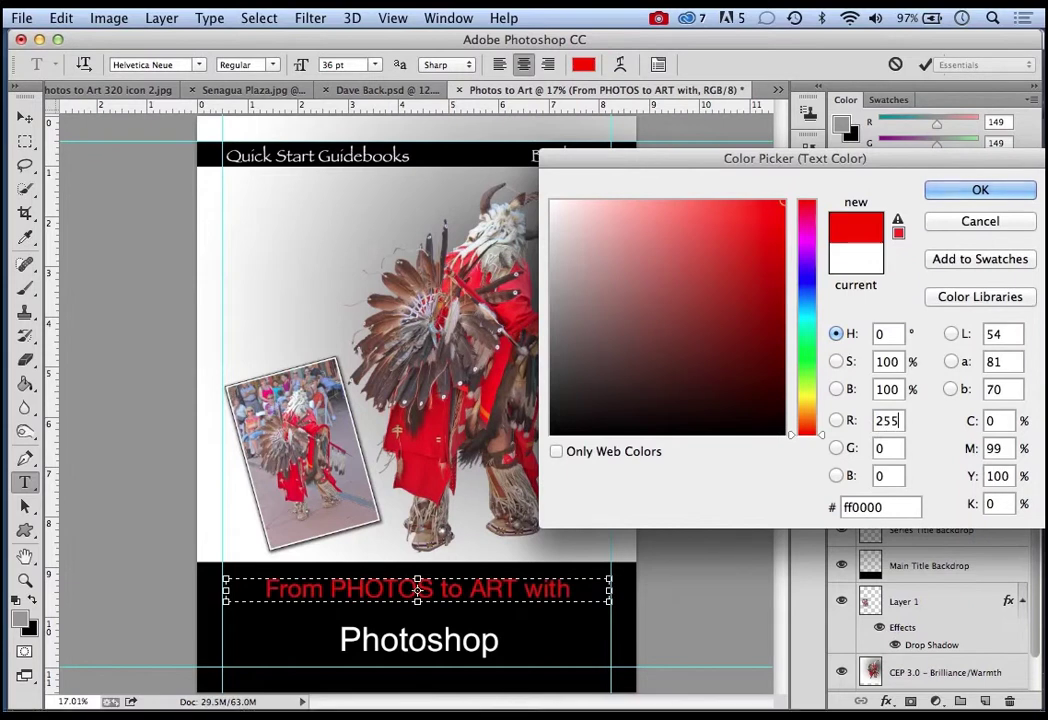
{"action": "left_click", "coordinate": [972, 194]}
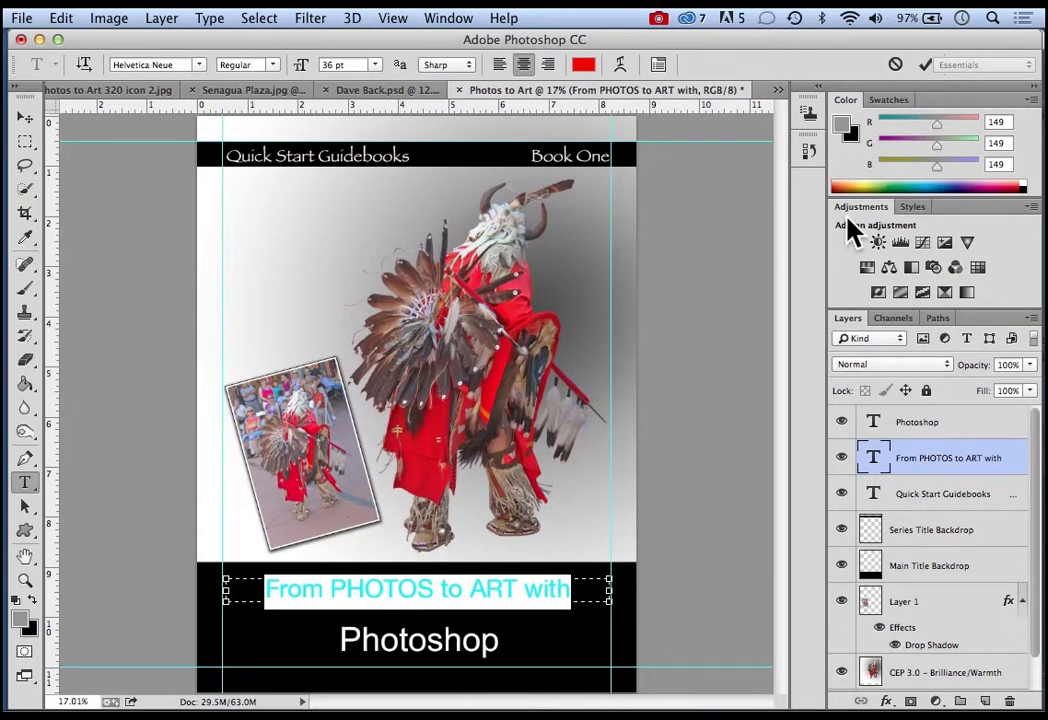
Set the tracking of the From PHOTOS to ART with text to 25 and commit the text
{"action": "left_click", "coordinate": [658, 66]}
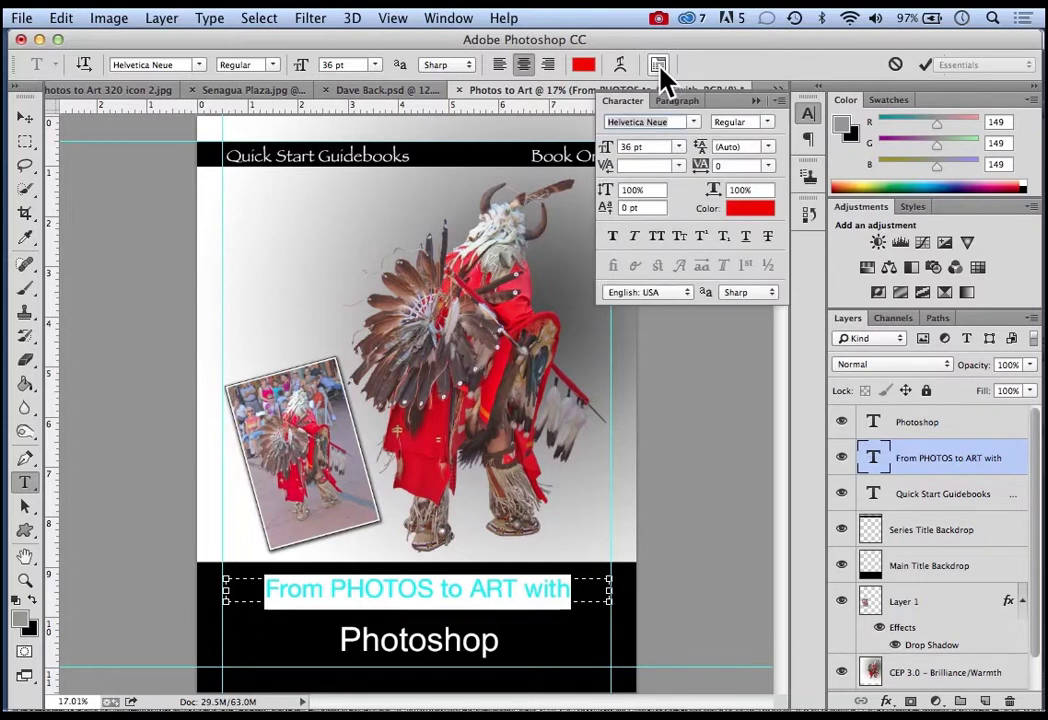
{"action": "left_click", "coordinate": [769, 168]}
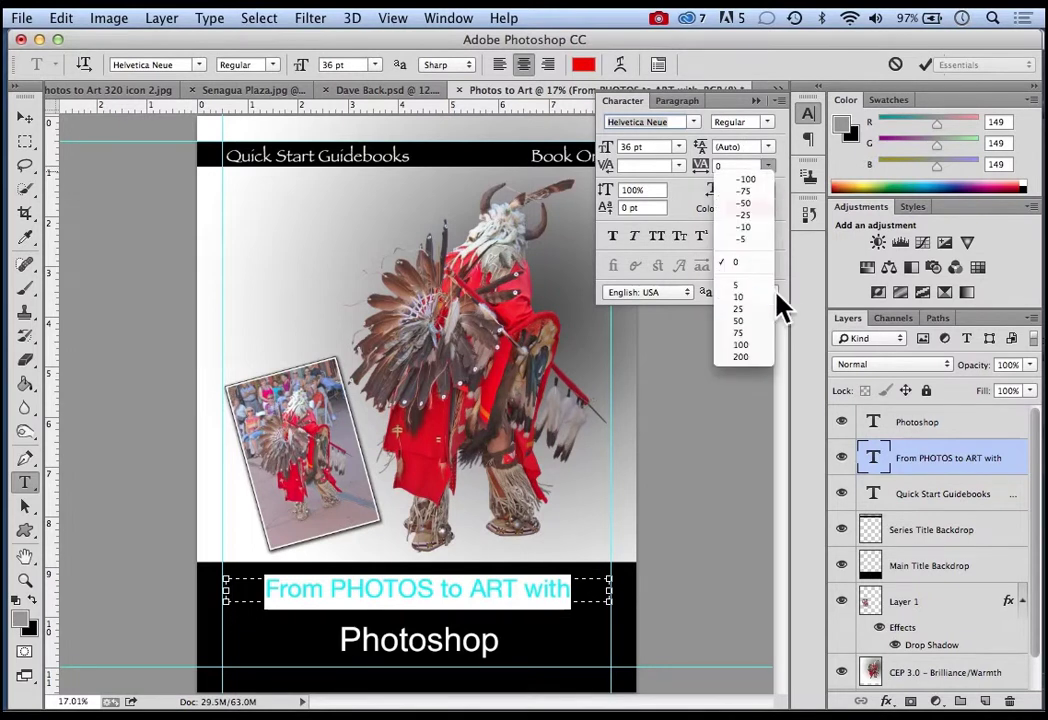
{"action": "left_click", "coordinate": [744, 299]}
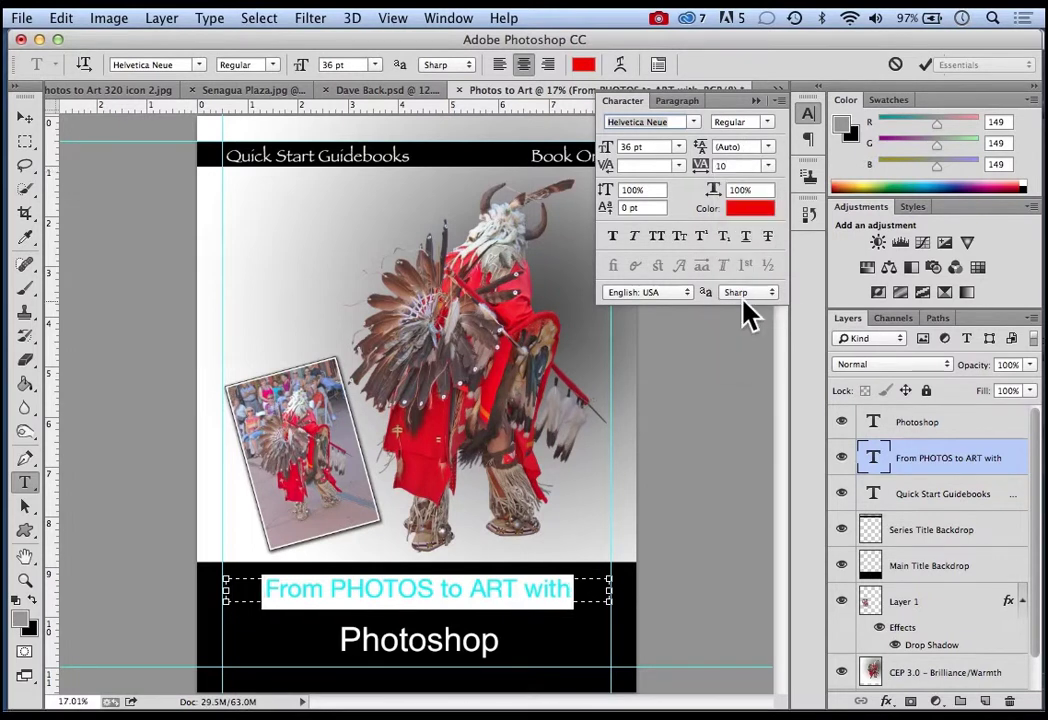
{"action": "left_click", "coordinate": [769, 167]}
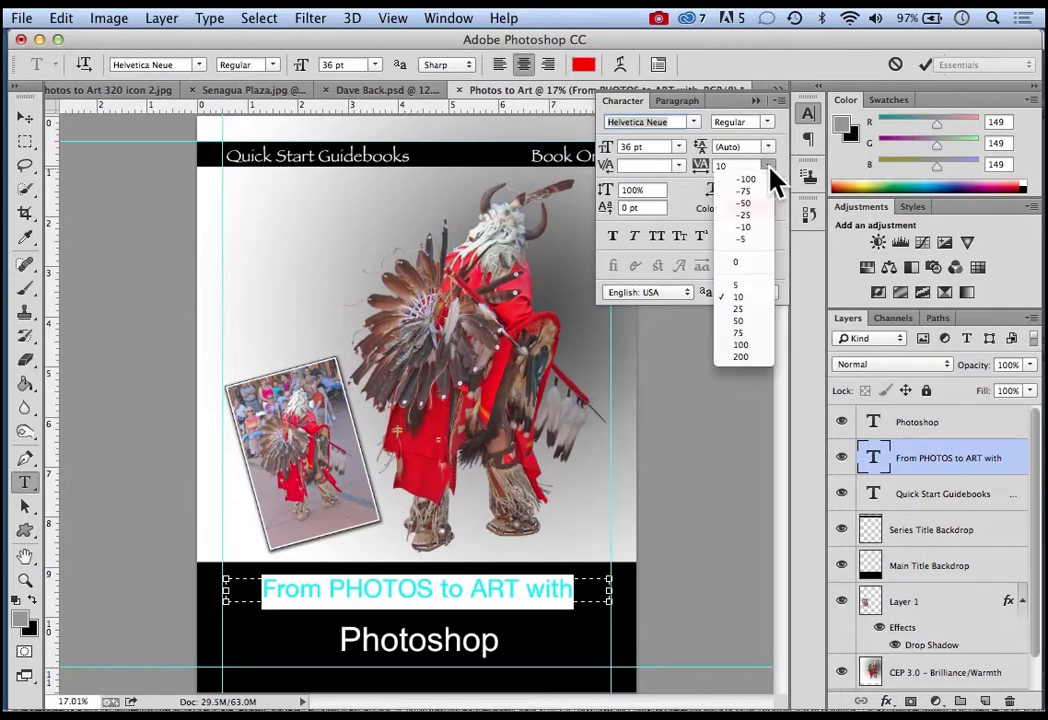
{"action": "left_click", "coordinate": [754, 311]}
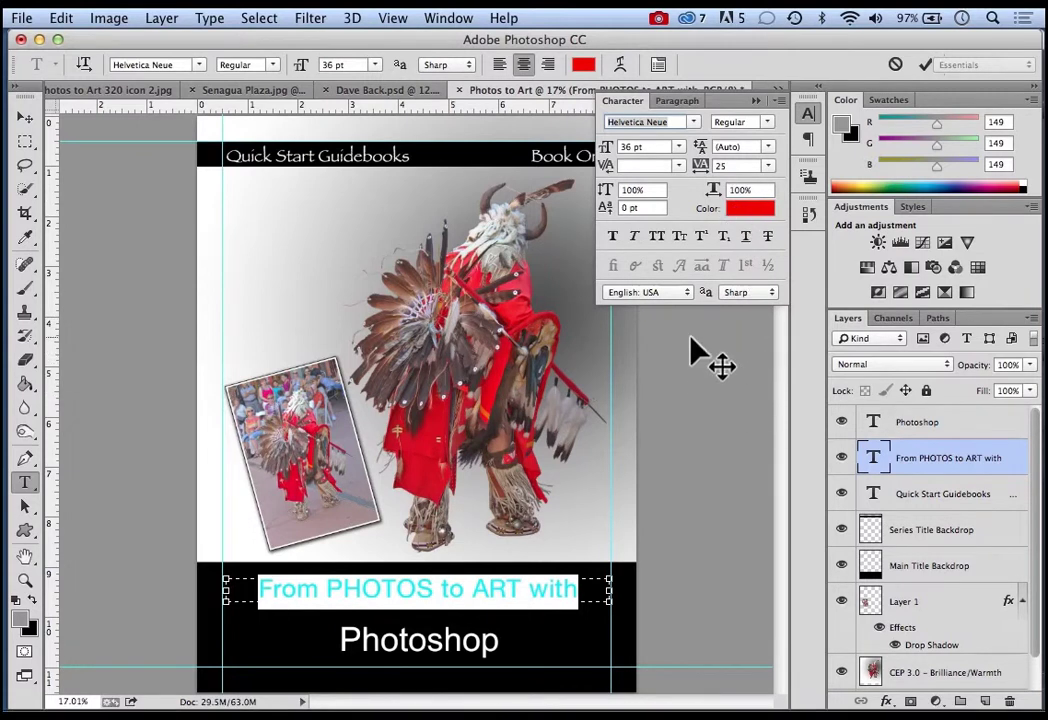
{"action": "left_click", "coordinate": [926, 65]}
{"action": "key", "text": "v"}
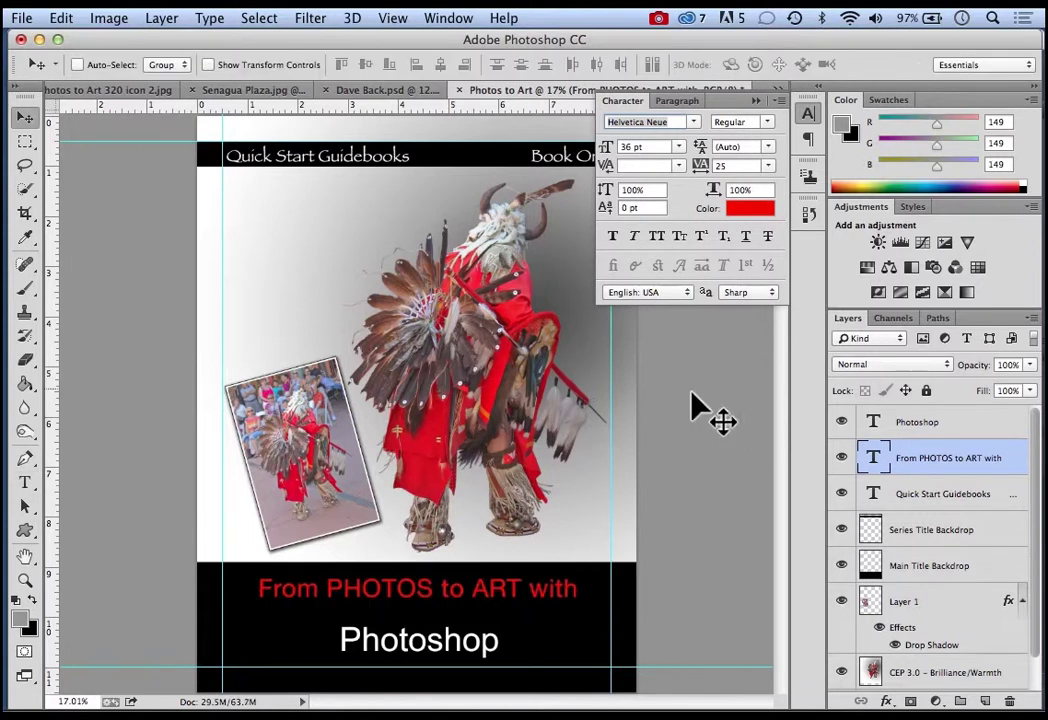
Set the font of the Photoshop title text to Helvetica Neue
{"action": "left_click", "coordinate": [928, 424]}
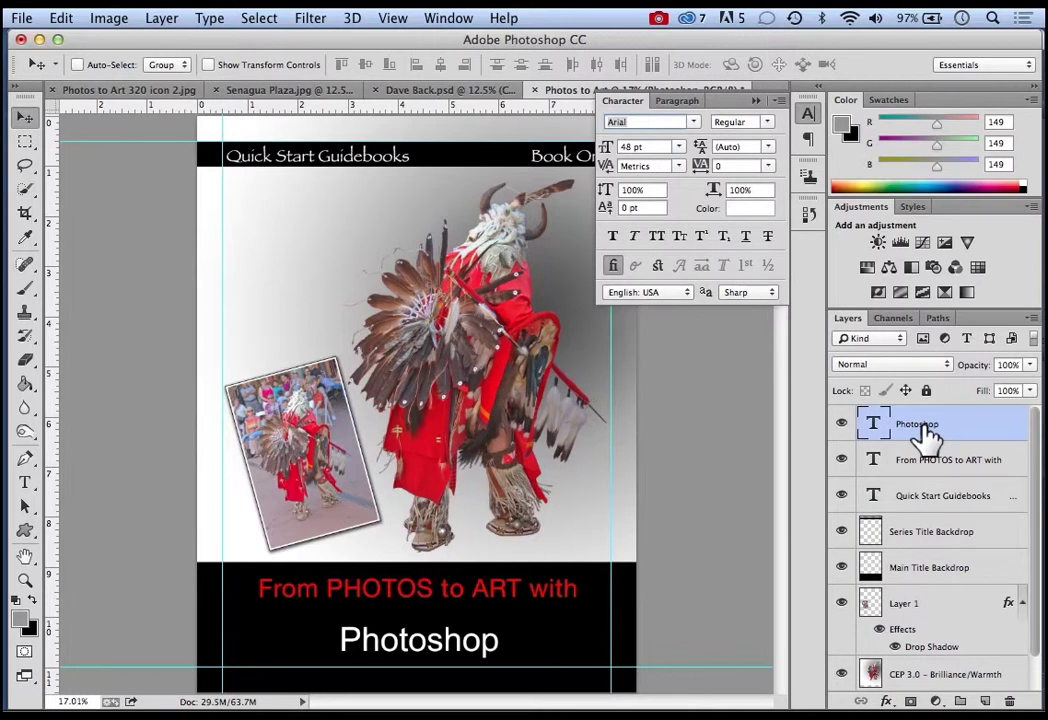
{"action": "double_click", "coordinate": [872, 424]}
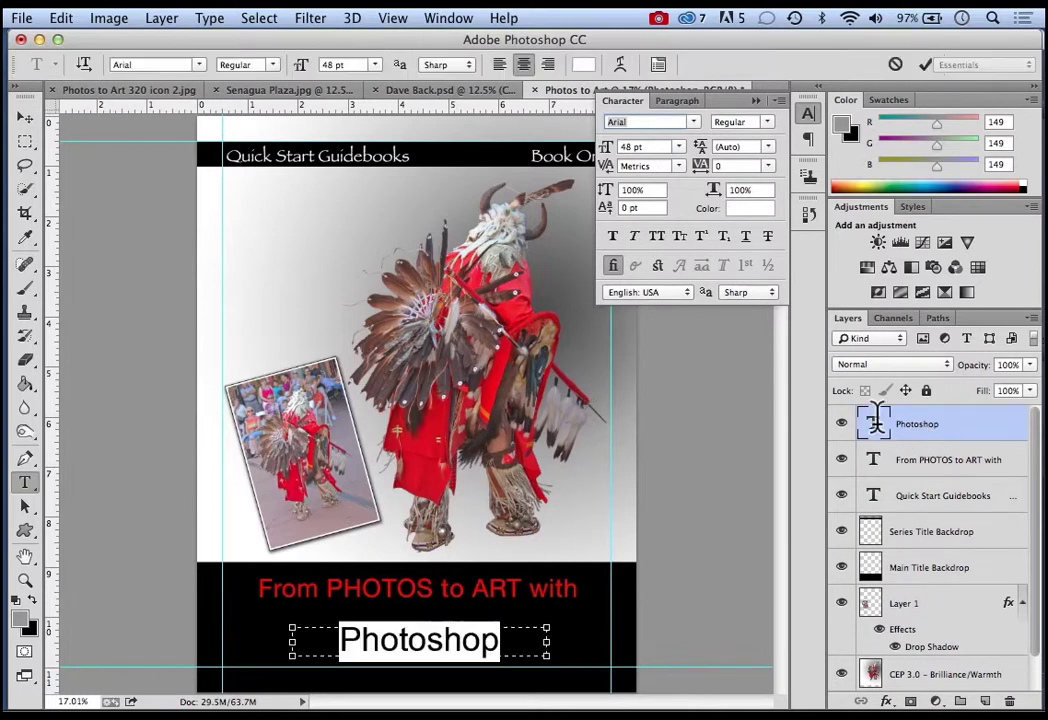
{"action": "left_click", "coordinate": [198, 64]}
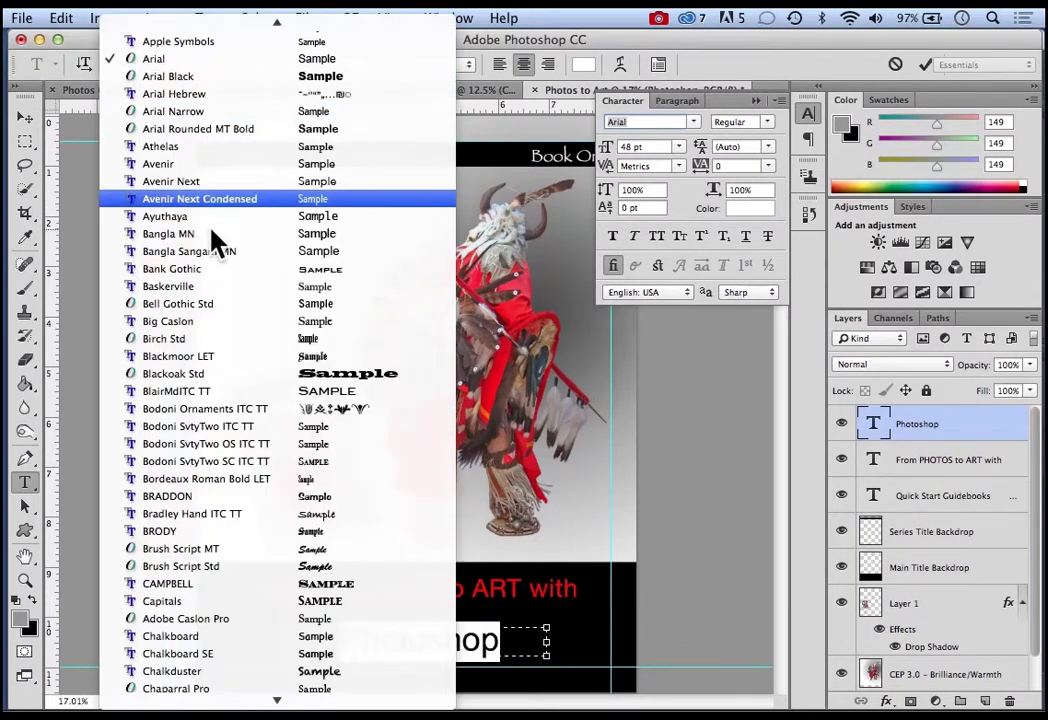
{"action": "scroll", "coordinate": [278, 692], "scroll_direction": "down", "scroll_amount": 15}
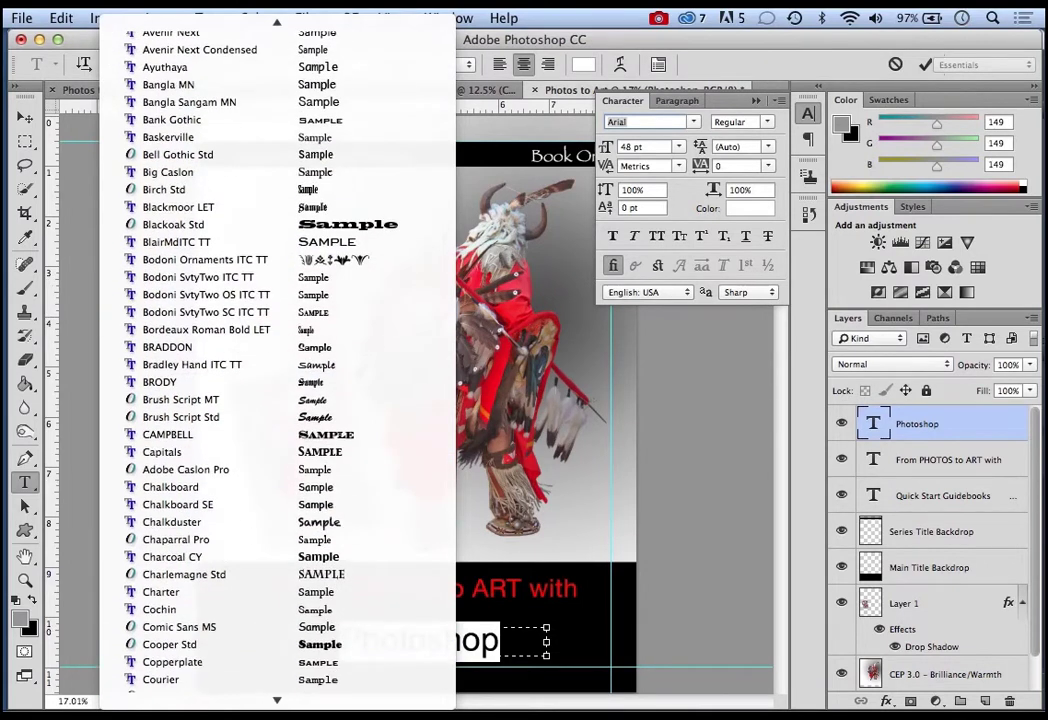
{"action": "scroll", "coordinate": [278, 692], "scroll_direction": "down", "scroll_amount": 5}
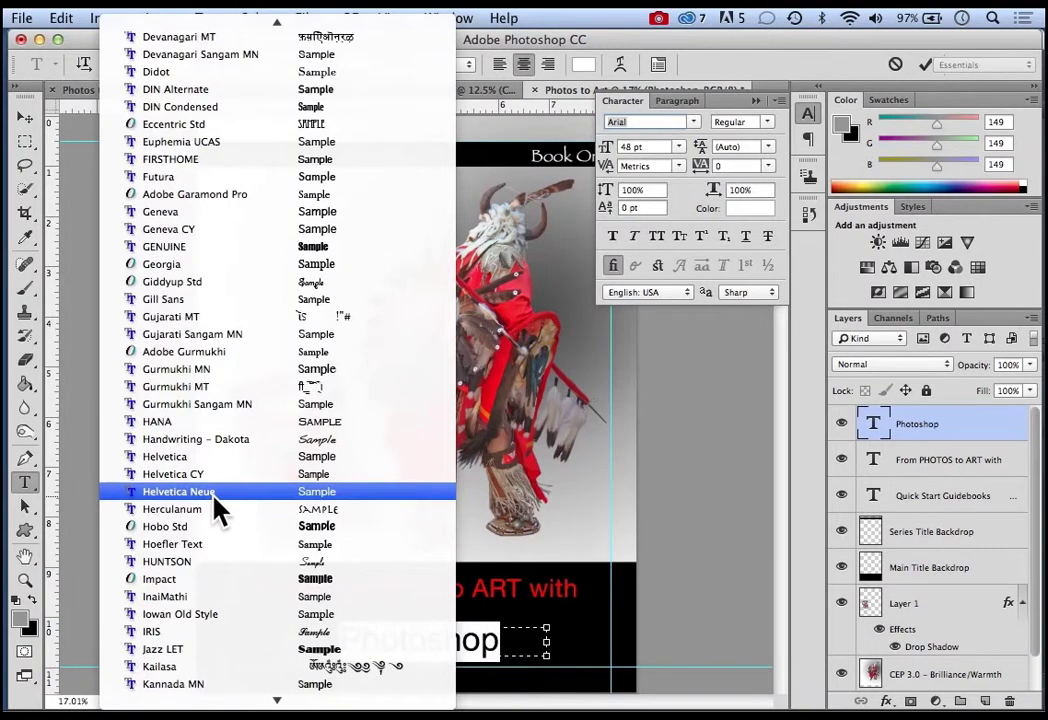
{"action": "left_click", "coordinate": [214, 493]}
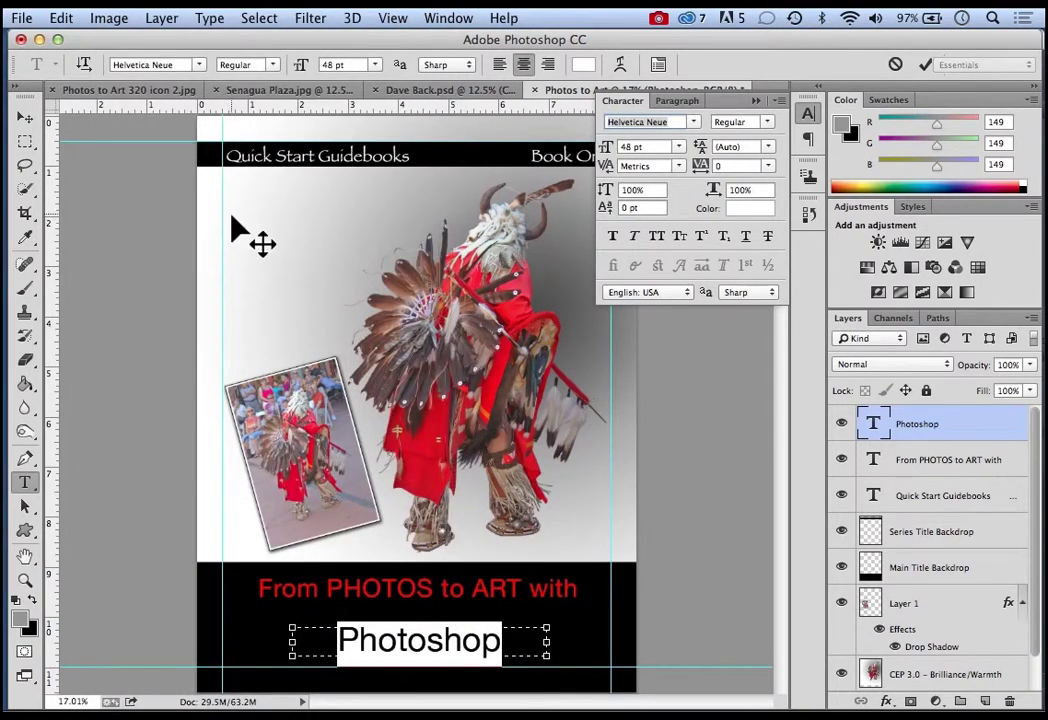
Set the Photoshop title text to 72 pt and enlarge its text box upward and sideways to span both vertical margin guides
{"action": "left_click", "coordinate": [268, 66]}
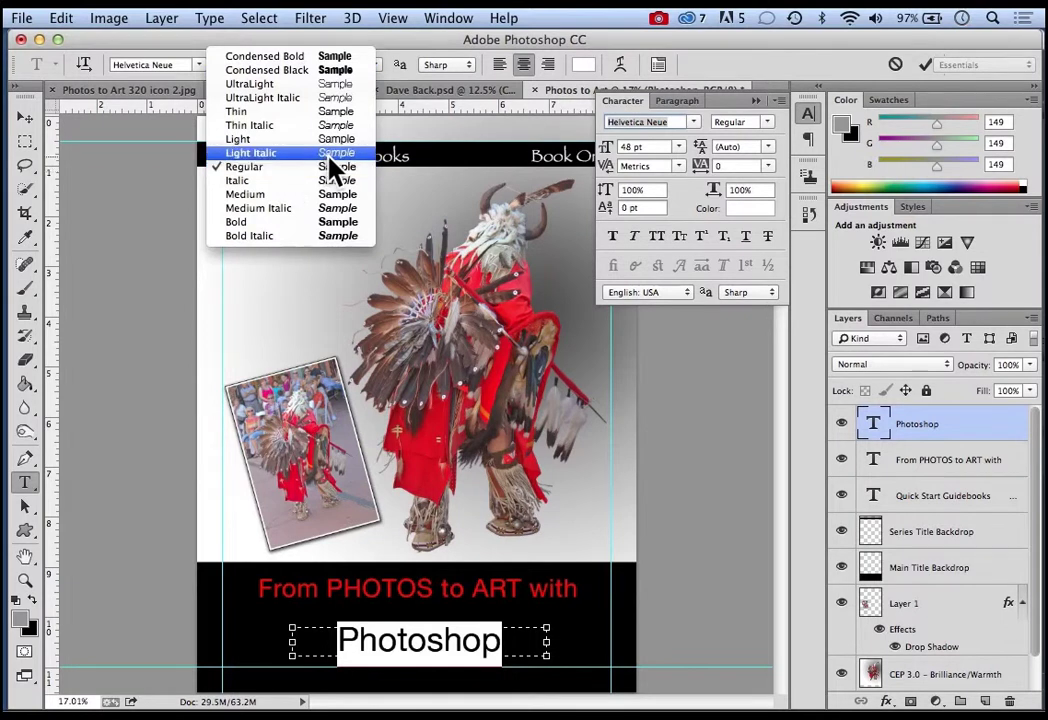
{"action": "left_click", "coordinate": [427, 150]}
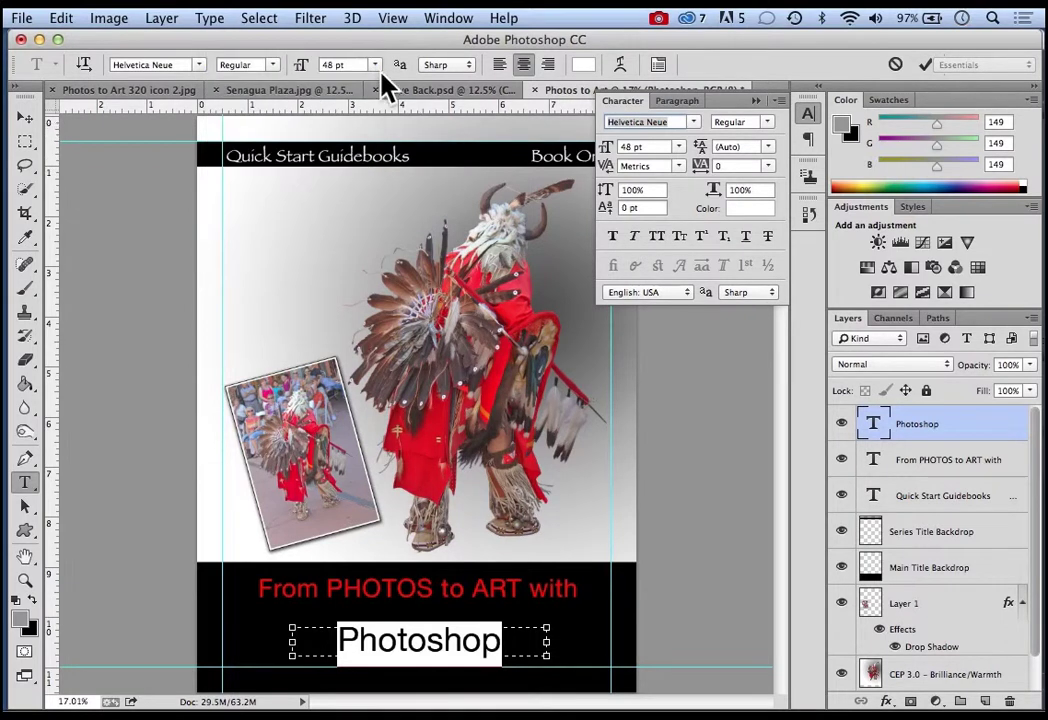
{"action": "left_click", "coordinate": [375, 65]}
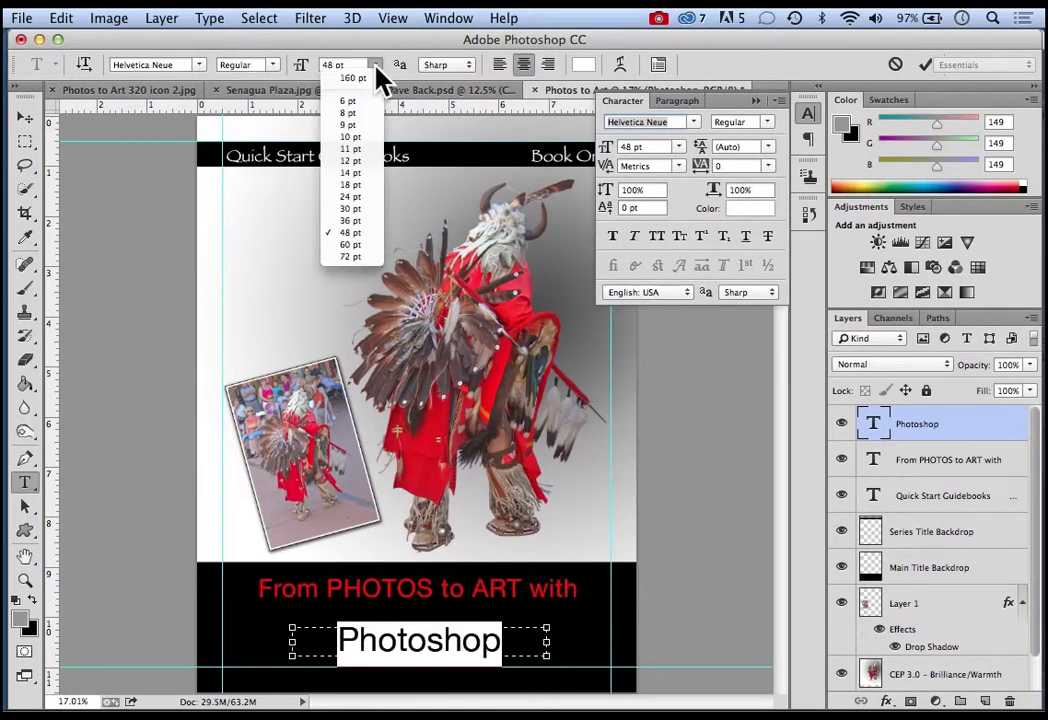
{"action": "left_click", "coordinate": [351, 259]}
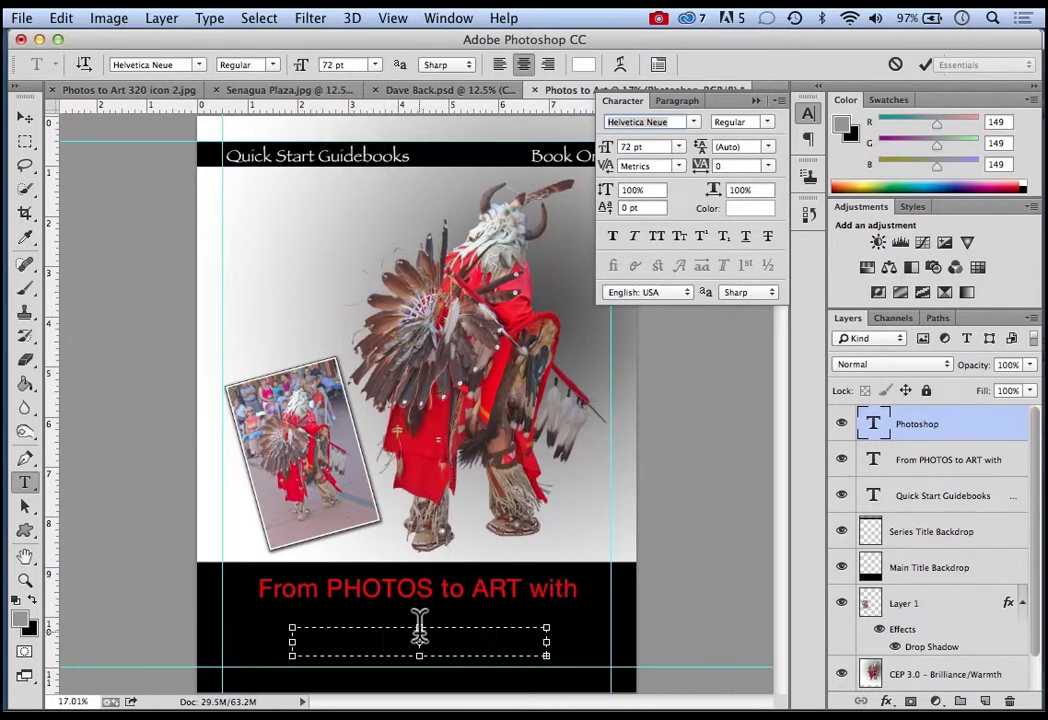
{"action": "left_click_drag", "start_coordinate": [419, 628], "coordinate": [419, 606]}
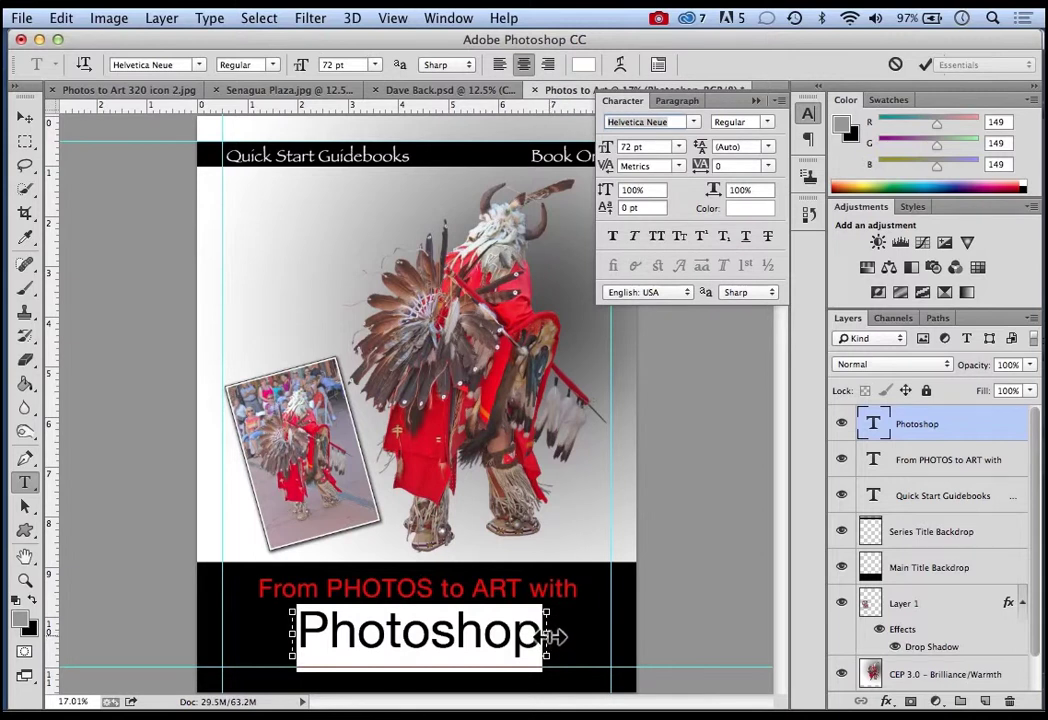
{"action": "left_click_drag", "start_coordinate": [553, 635], "coordinate": [608, 637]}
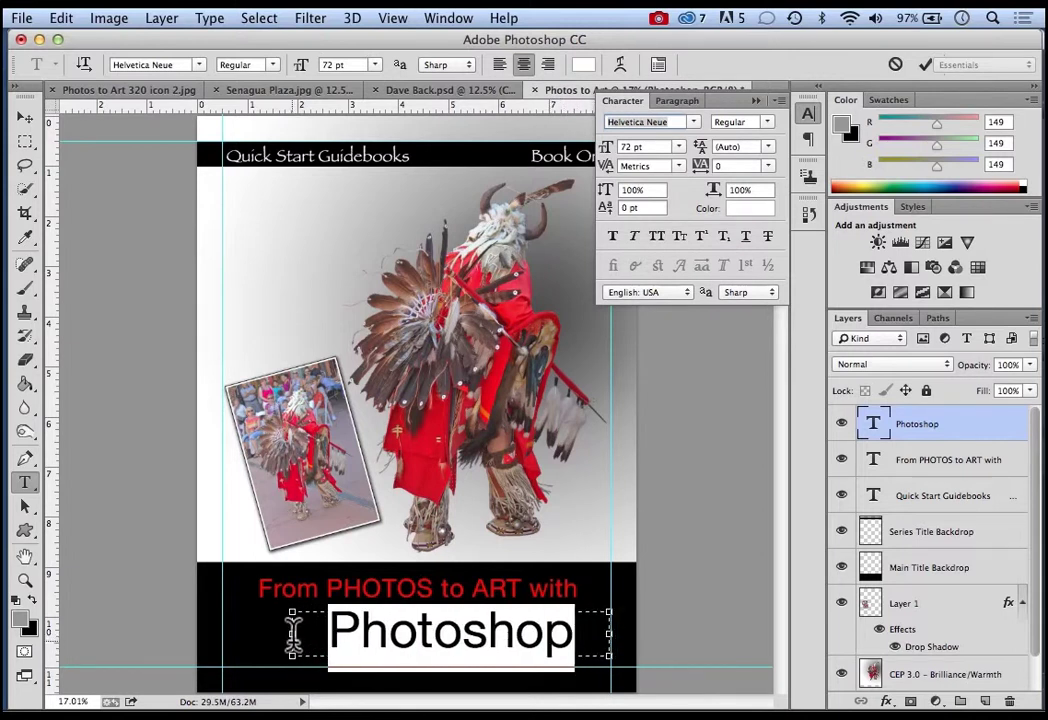
{"action": "left_click_drag", "start_coordinate": [291, 638], "coordinate": [222, 637]}
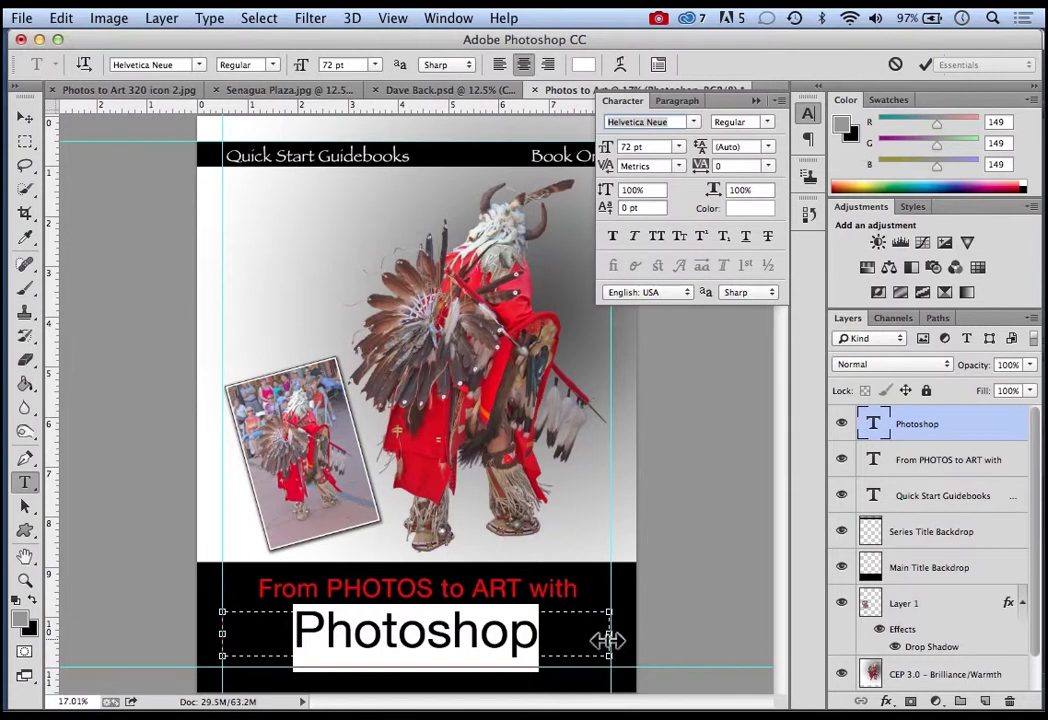
{"action": "left_click_drag", "start_coordinate": [608, 638], "coordinate": [610, 637]}
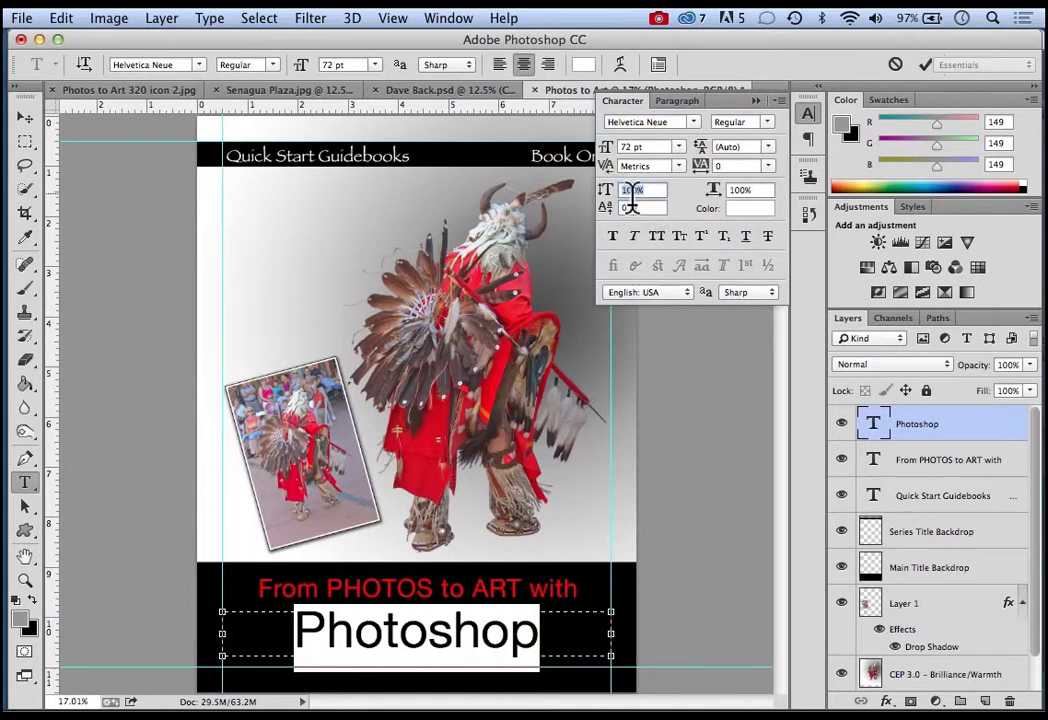
Set the Photoshop title's vertical scale to 120% and its tracking to 50, and commit the text
{"action": "type", "text": "120"}
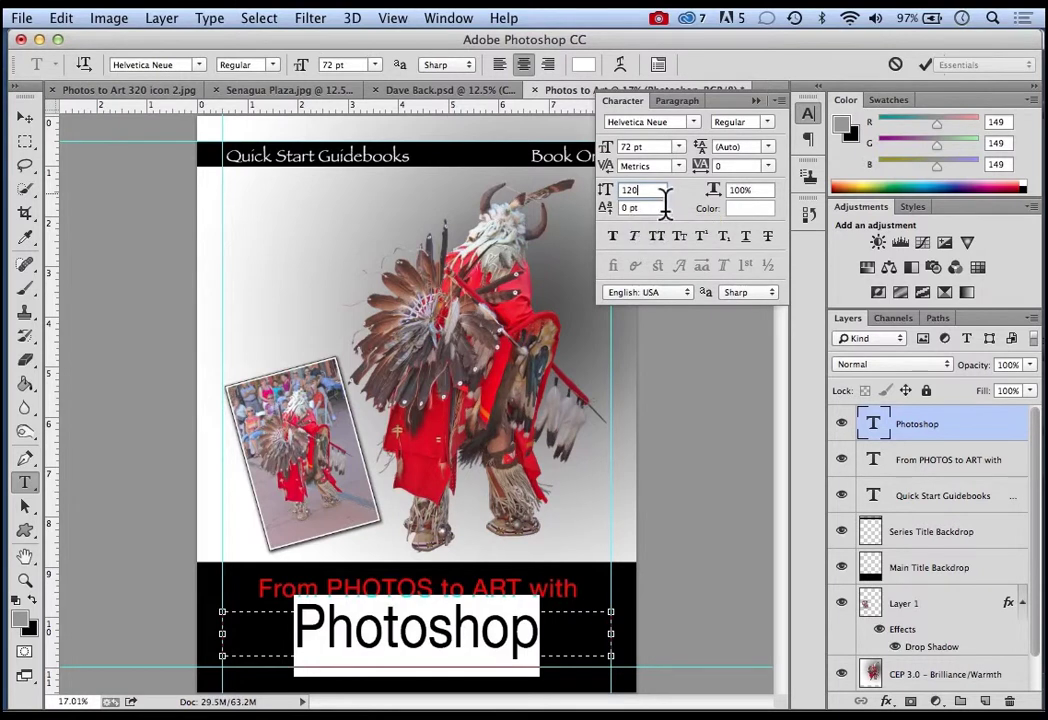
{"action": "left_click", "coordinate": [768, 168]}
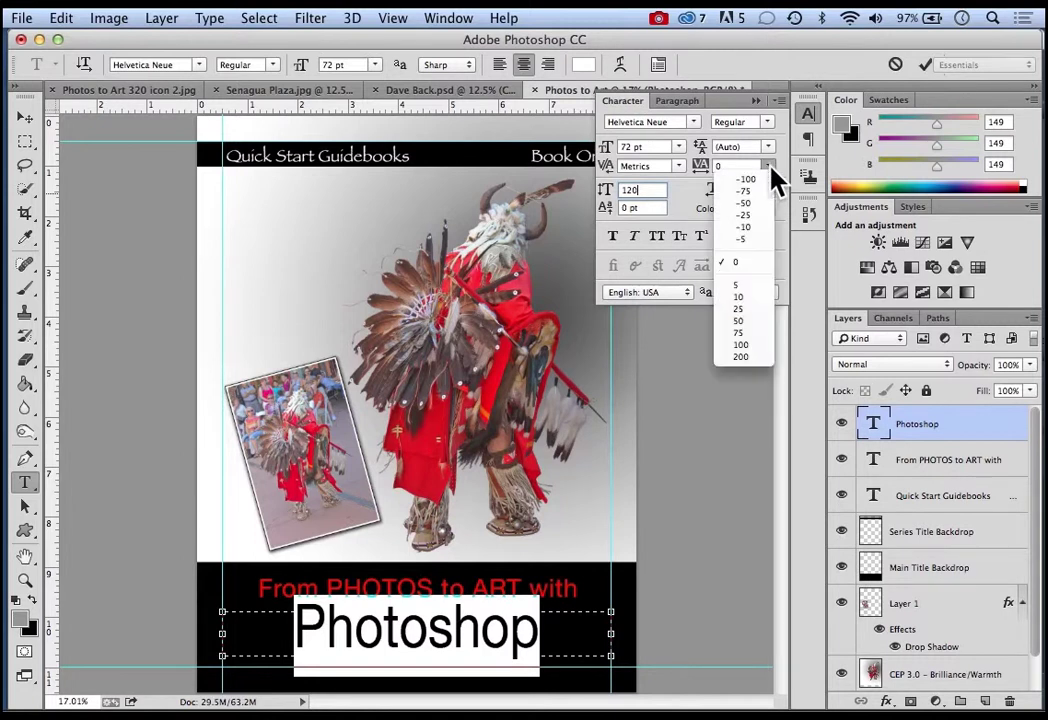
{"action": "left_click", "coordinate": [742, 310]}
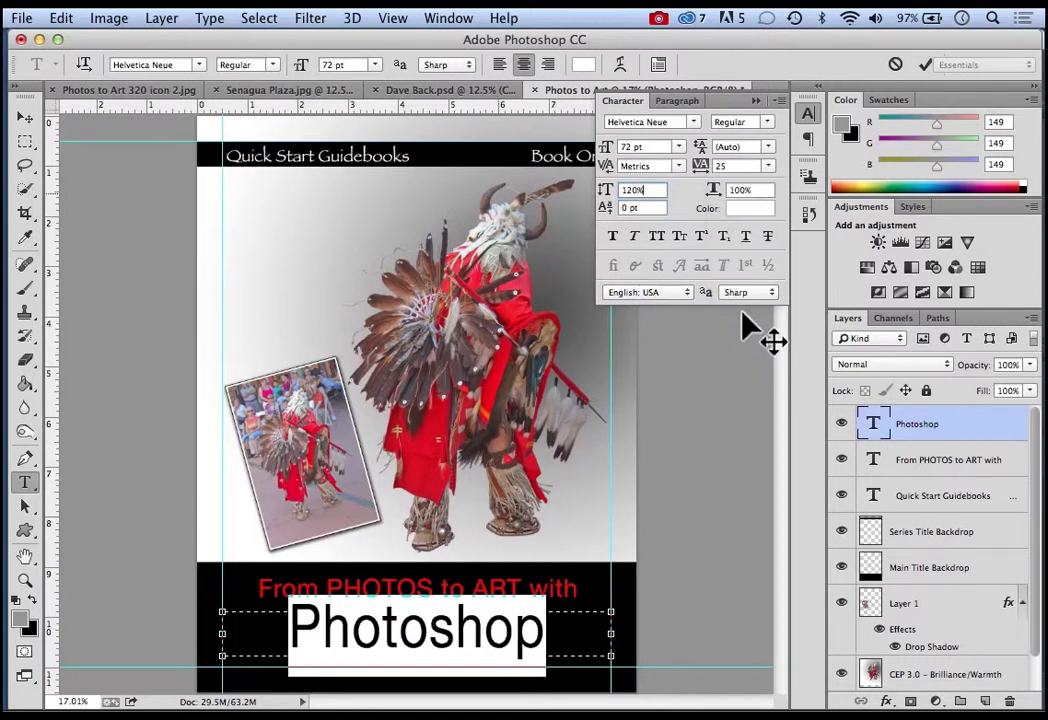
{"action": "left_click", "coordinate": [768, 168]}
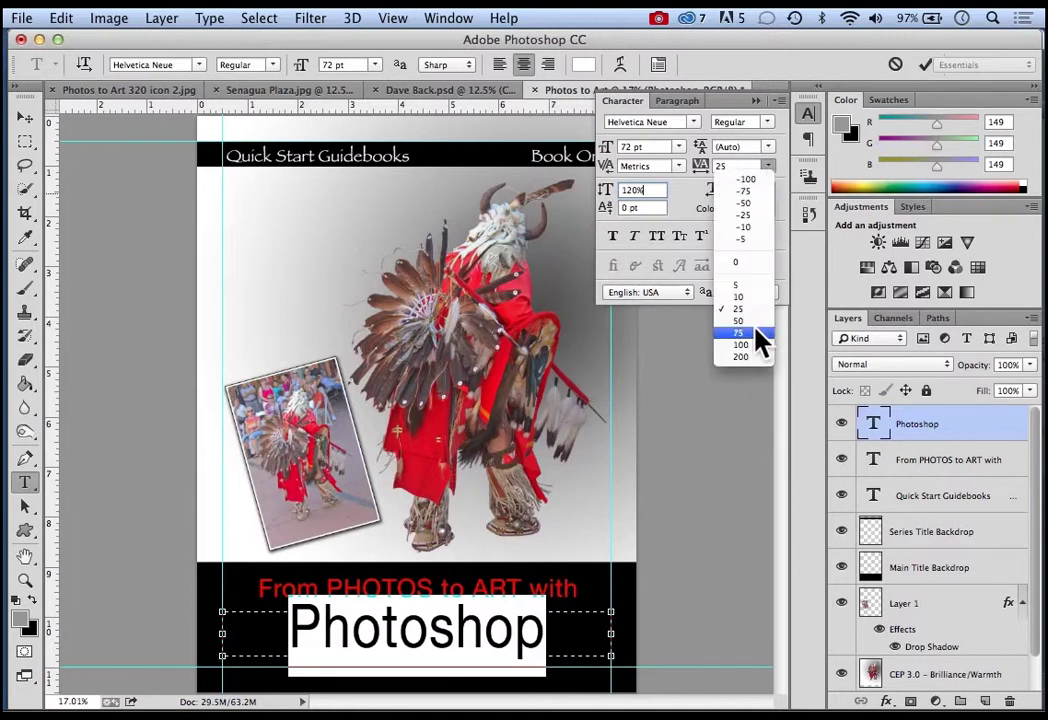
{"action": "left_click", "coordinate": [752, 322]}
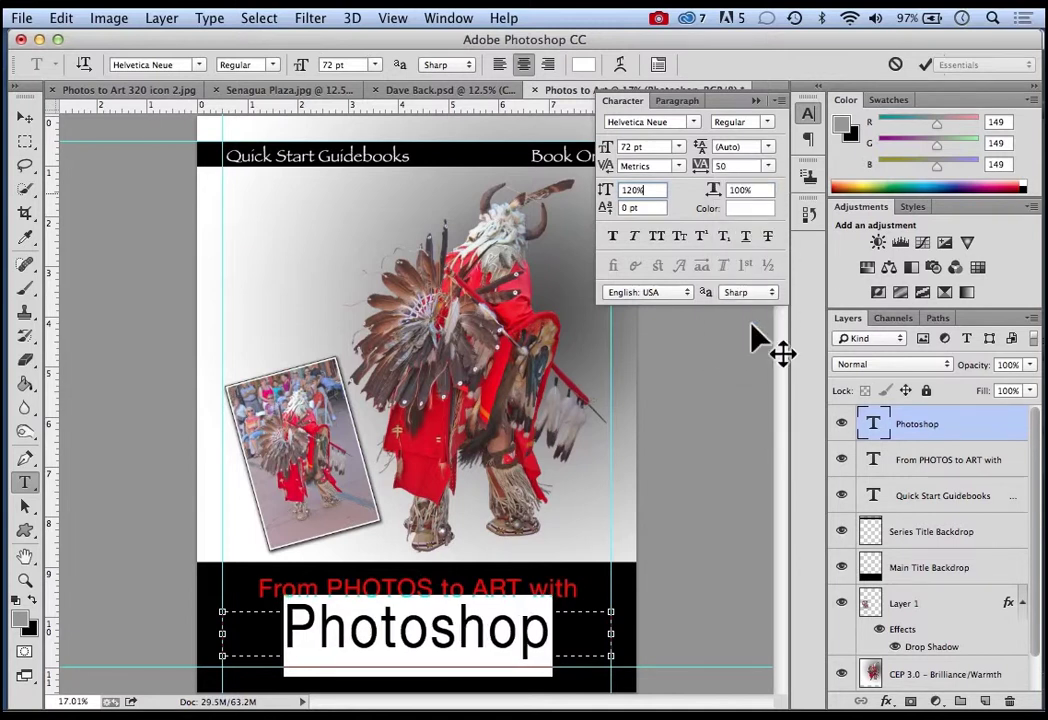
{"action": "left_click", "coordinate": [926, 64]}
{"action": "key", "text": "v"}
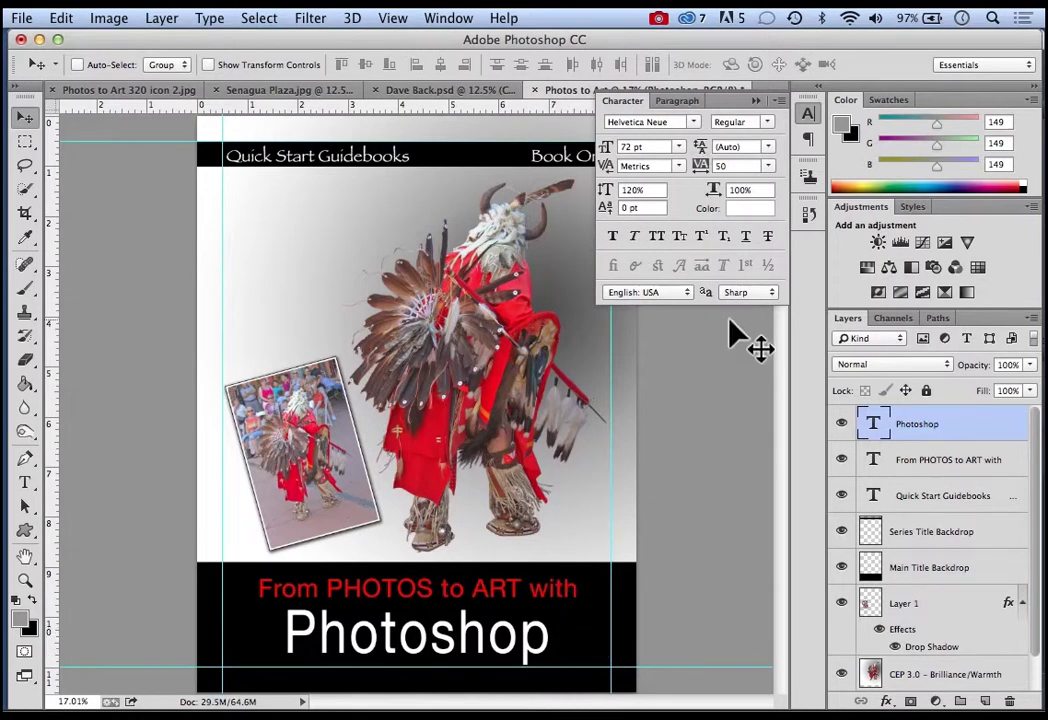
Close the character settings and nudge the Quick Start Guidebooks series line slightly upward within its black band
{"action": "left_click", "coordinate": [757, 101]}
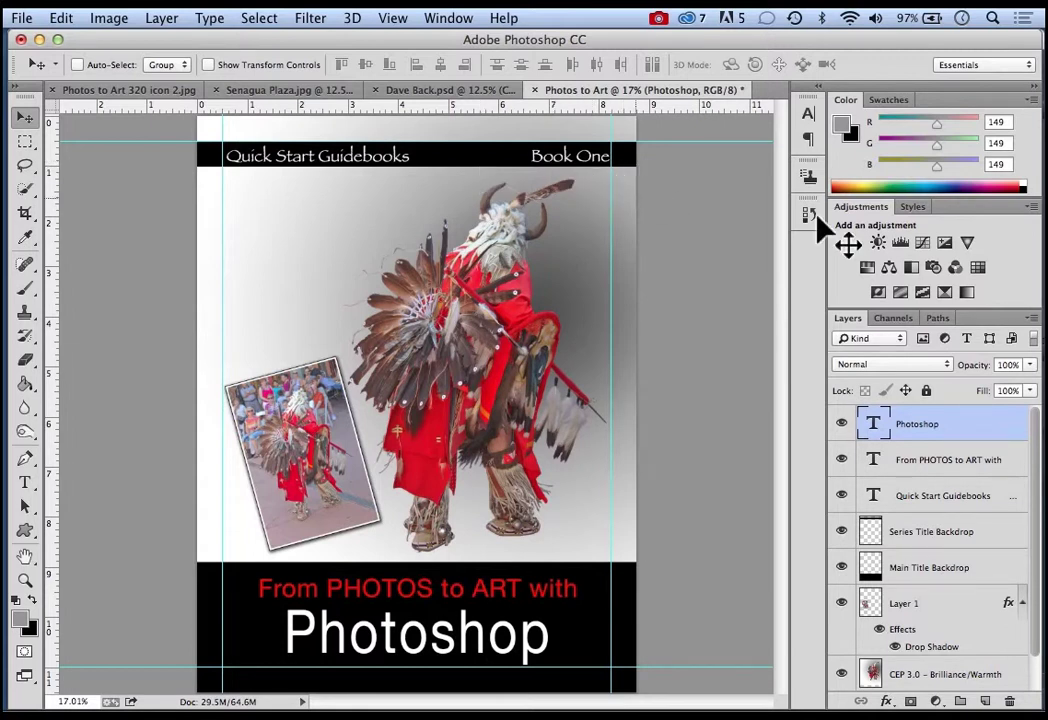
{"action": "left_click", "coordinate": [952, 498]}
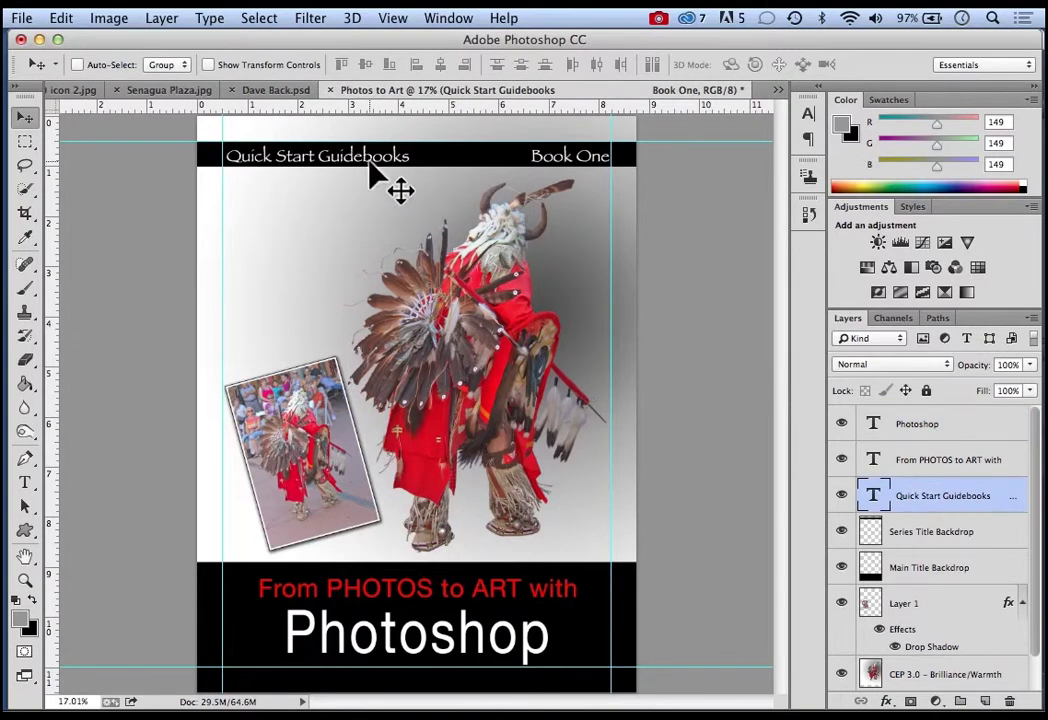
{"action": "key", "text": "shift+Up"}
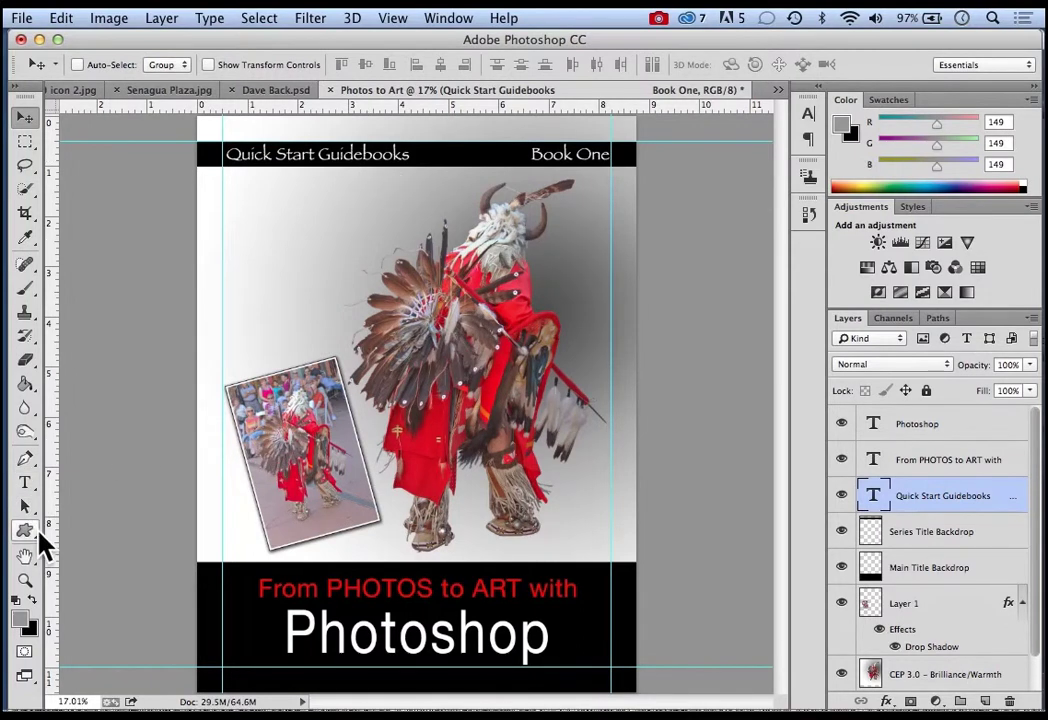
Switch to the Line tool and set its shape fill to white
{"action": "left_click_drag", "start_coordinate": [28, 536], "coordinate": [97, 598]}
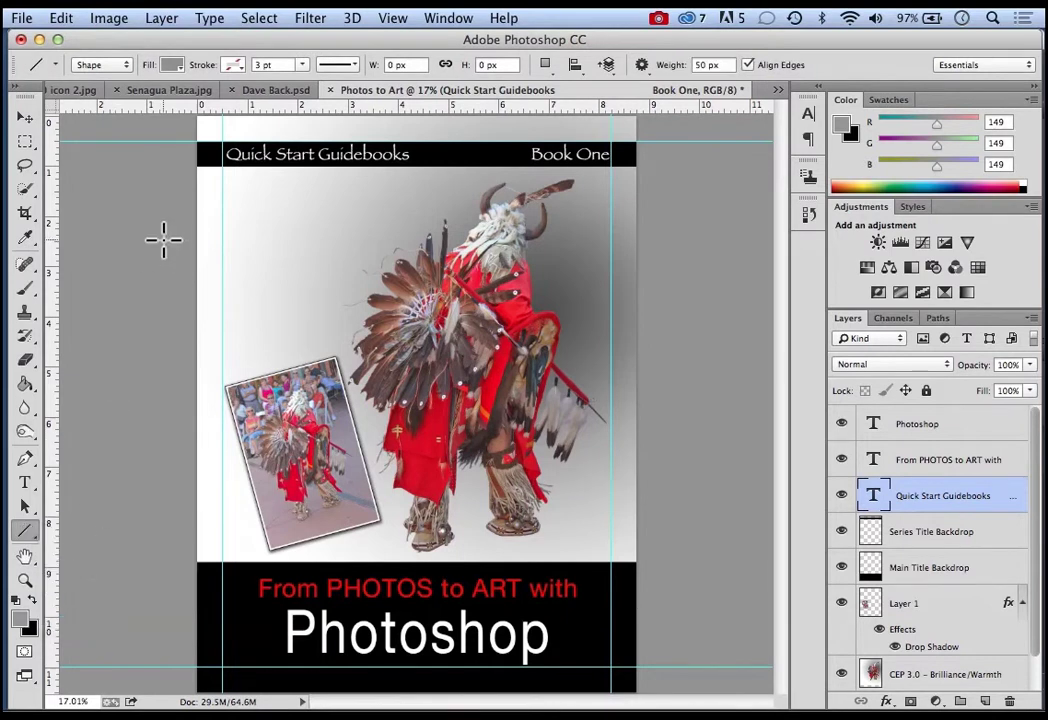
{"action": "left_click", "coordinate": [180, 67]}
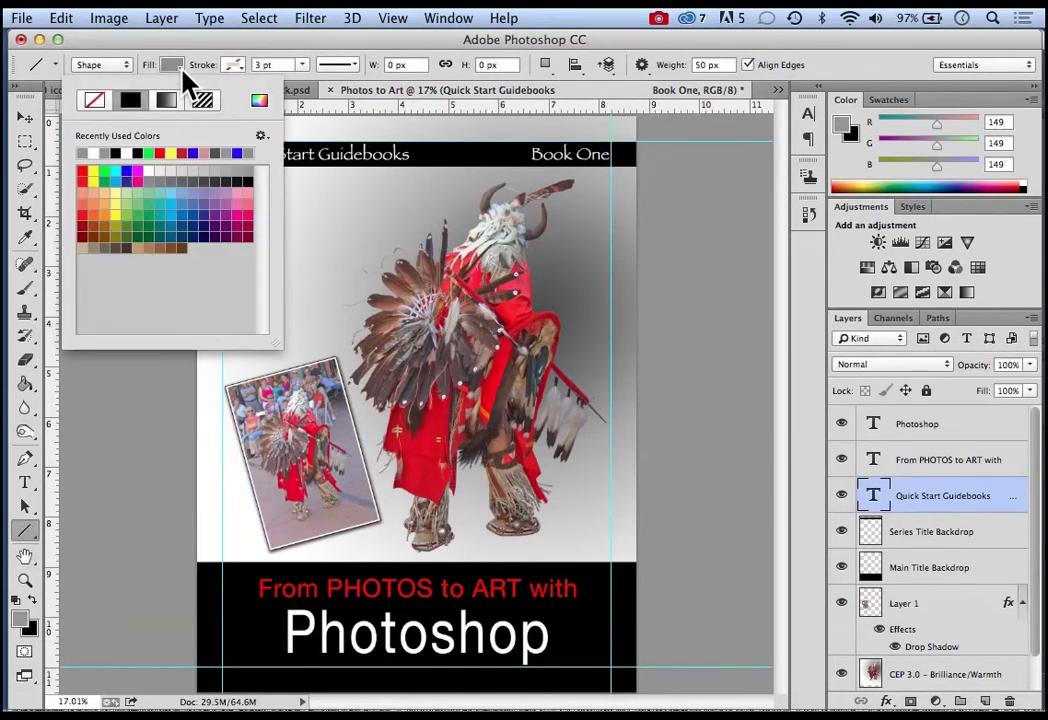
{"action": "left_click", "coordinate": [93, 152]}
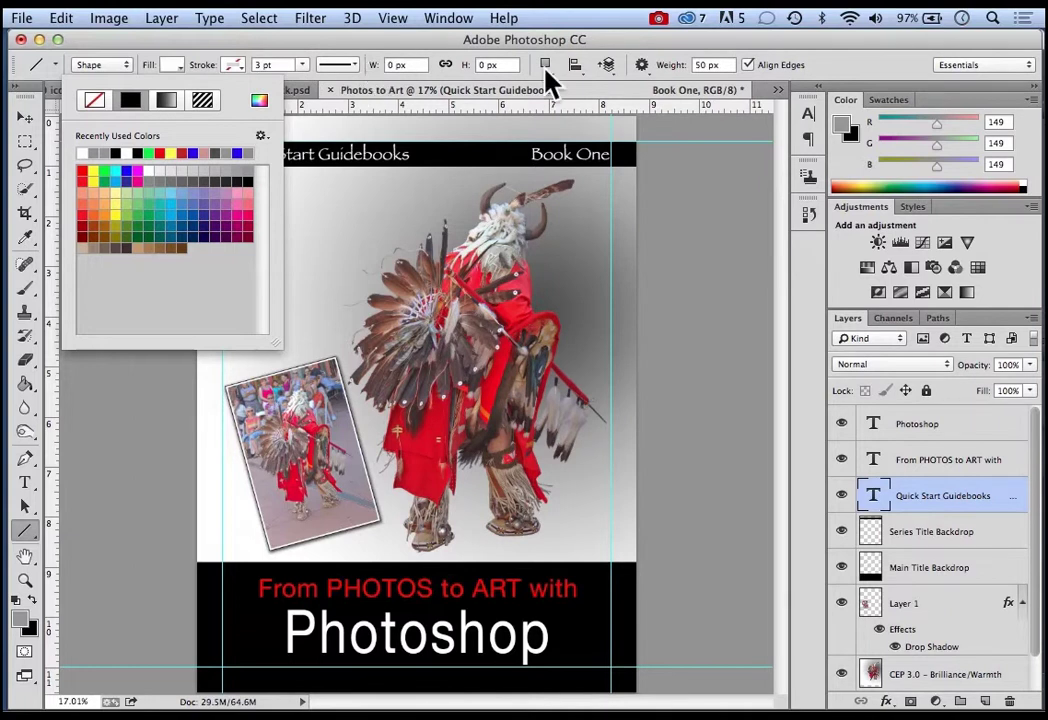
{"action": "left_click", "coordinate": [486, 64]}
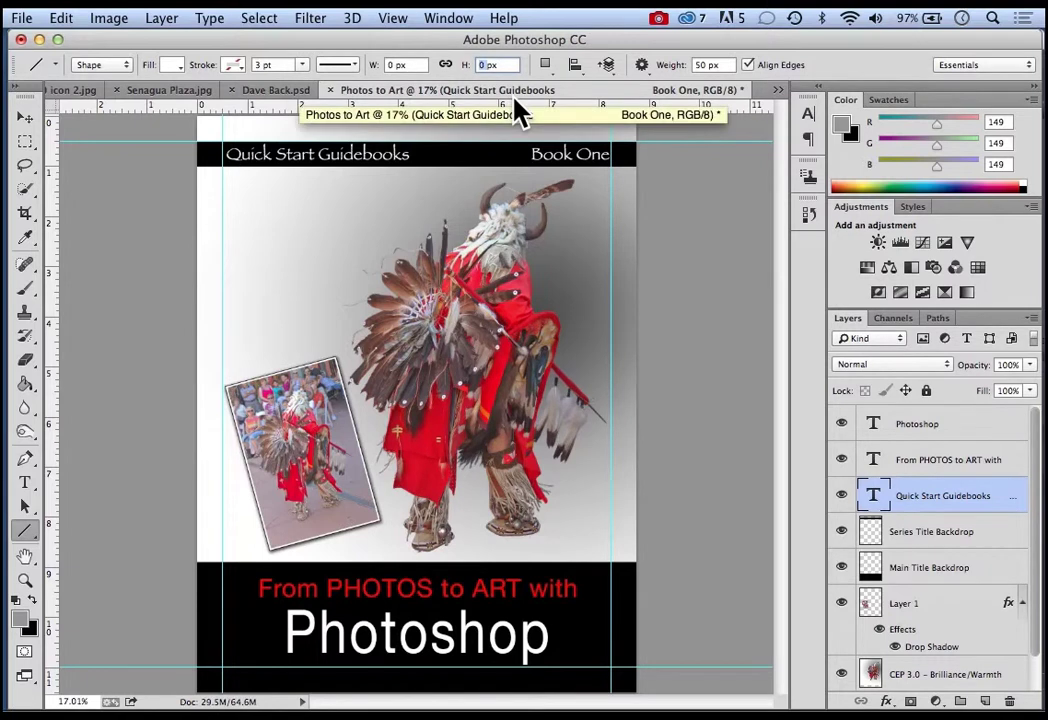
Try a line with a 3 px weight across the cover near the main title backdrop's upper edge, and undo it
{"action": "double_click", "coordinate": [702, 65]}
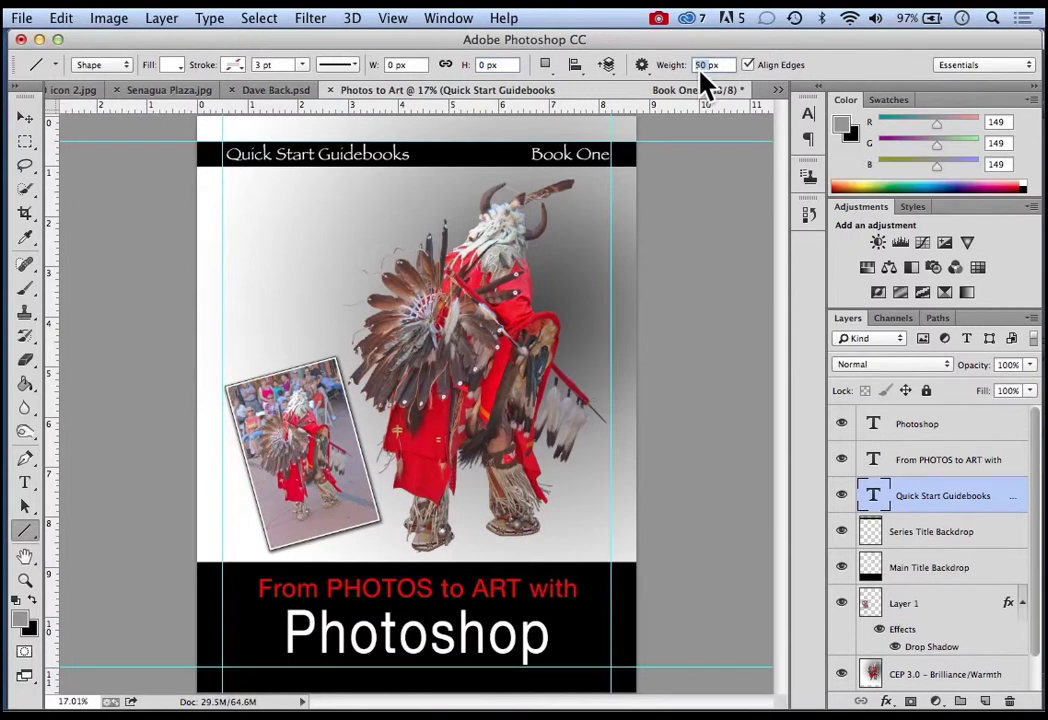
{"action": "type", "text": "3"}
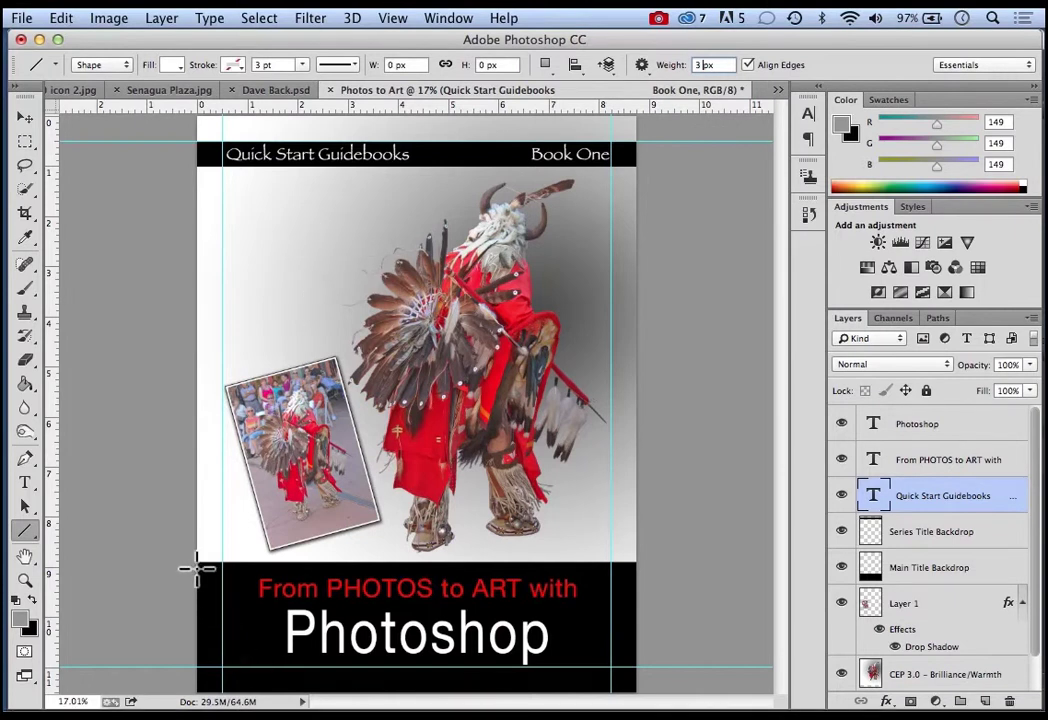
{"action": "left_click_drag", "start_coordinate": [197, 567], "coordinate": [637, 567]}
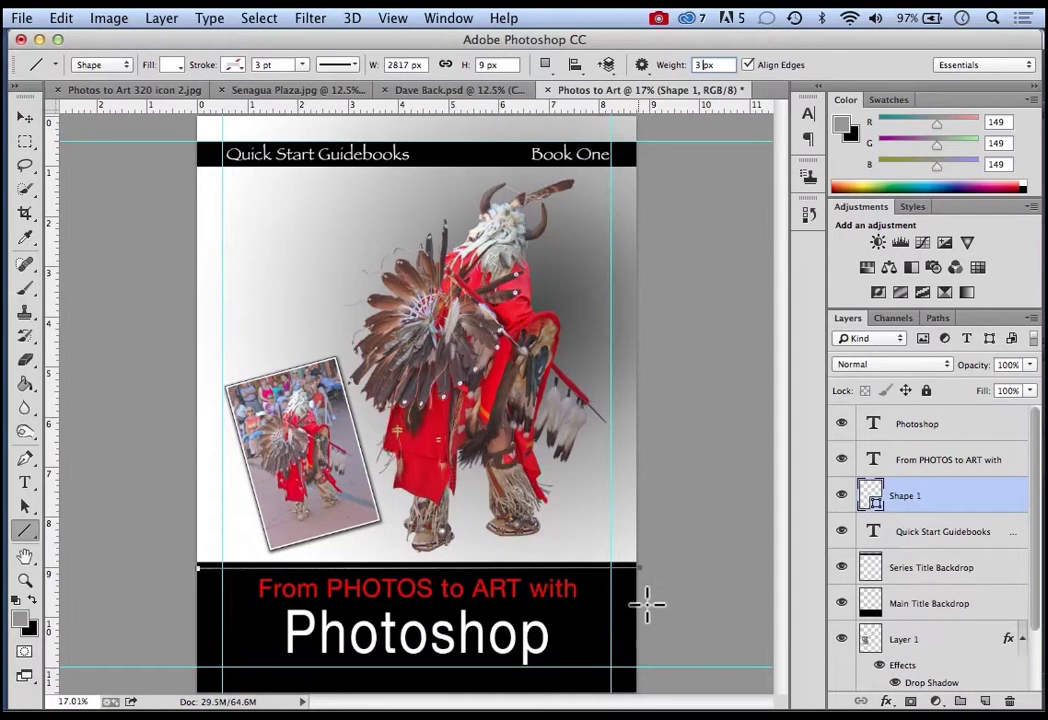
{"action": "left_click", "coordinate": [24, 118]}
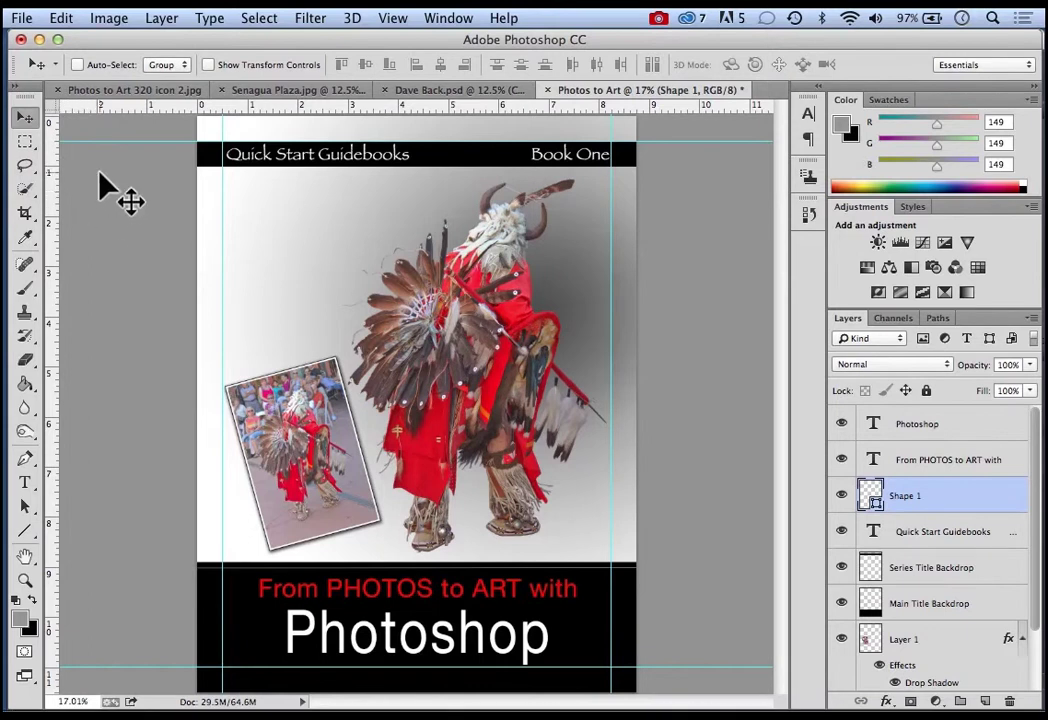
{"action": "left_click", "coordinate": [62, 18]}
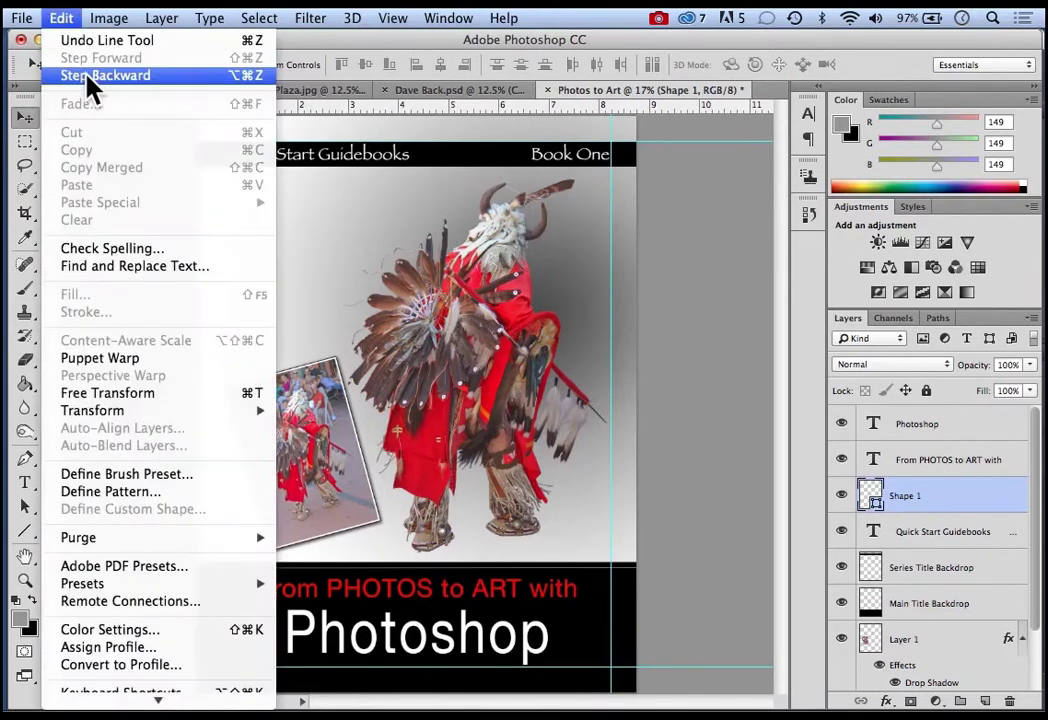
{"action": "left_click", "coordinate": [95, 76]}
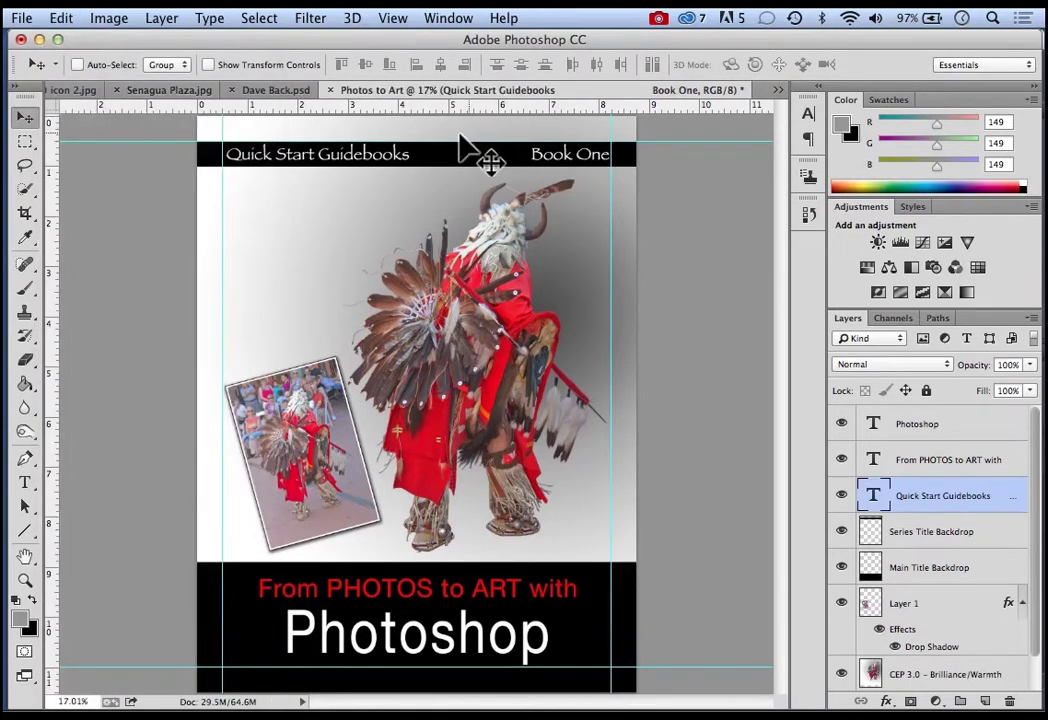
Draw a white line with a 6 px weight, about 2800 px long, across the cover just inside the main title backdrop's upper edge
{"action": "left_click", "coordinate": [25, 531]}
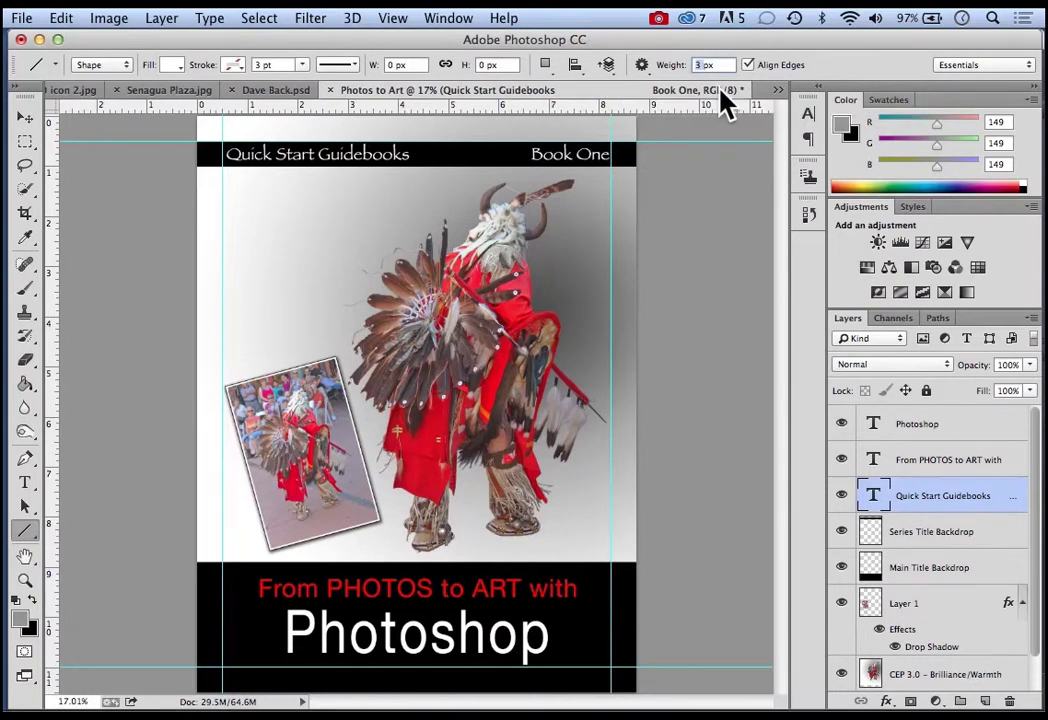
{"action": "type", "text": "6"}
{"action": "left_click_drag", "start_coordinate": [198, 568], "coordinate": [637, 567]}
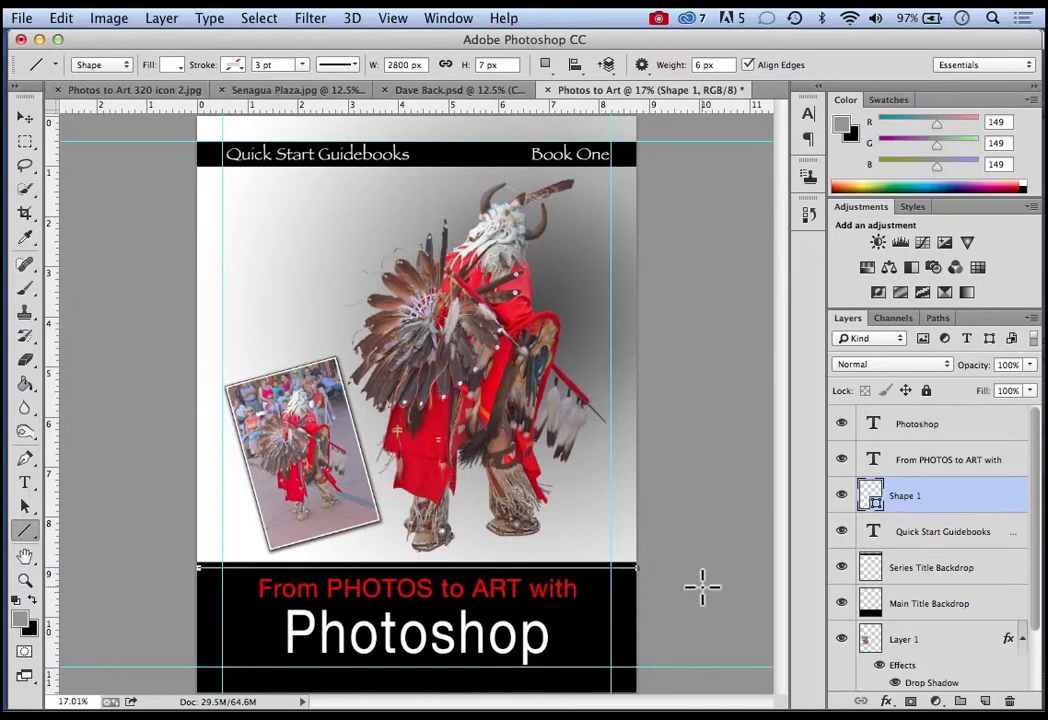
{"action": "left_click", "coordinate": [24, 117]}
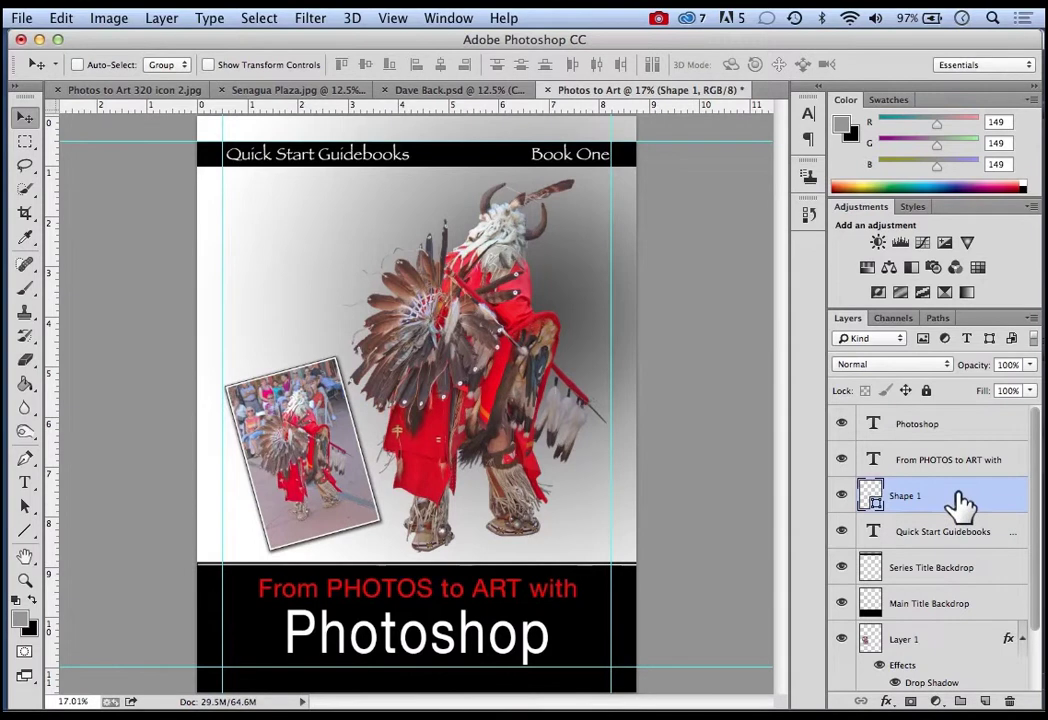
Duplicate the white line and move the copy up to just inside the lower edge of the series title backdrop
{"action": "left_click_drag", "start_coordinate": [959, 498], "coordinate": [987, 700]}
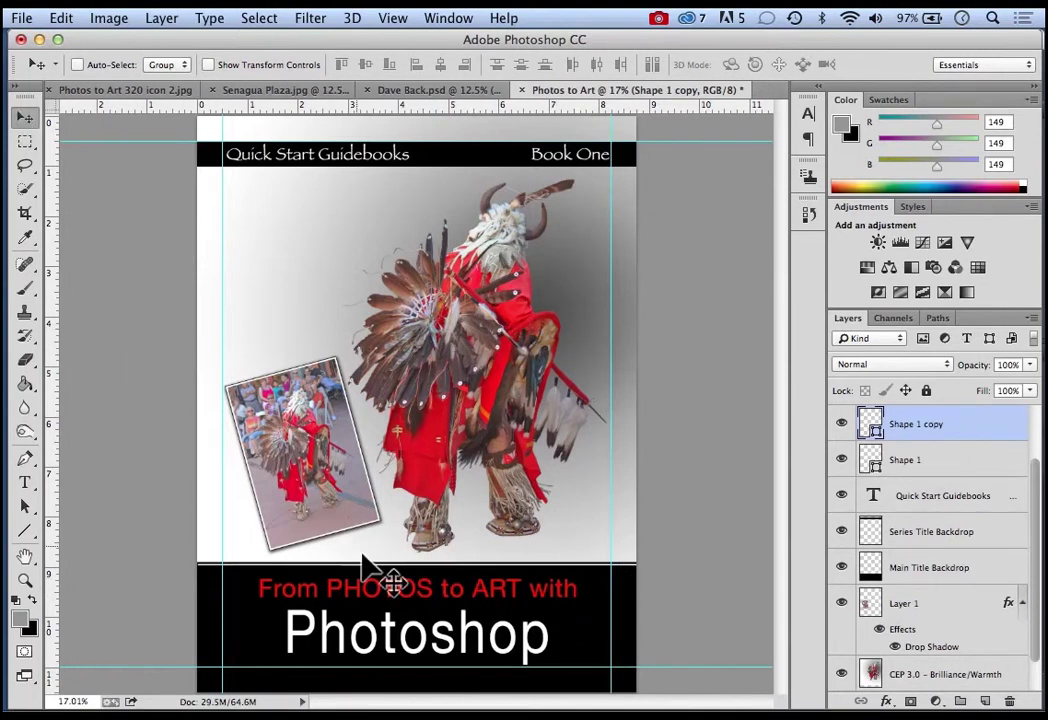
{"action": "left_click_drag", "start_coordinate": [408, 553], "coordinate": [417, 168]}
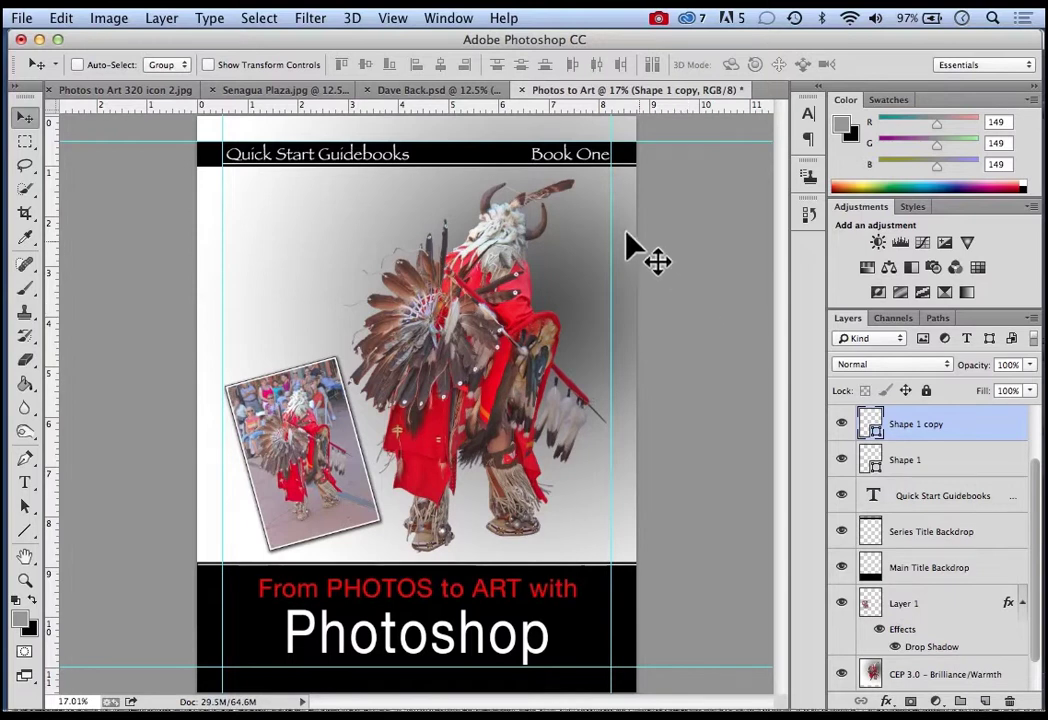
{"action": "left_click_drag", "start_coordinate": [542, 176], "coordinate": [522, 178]}
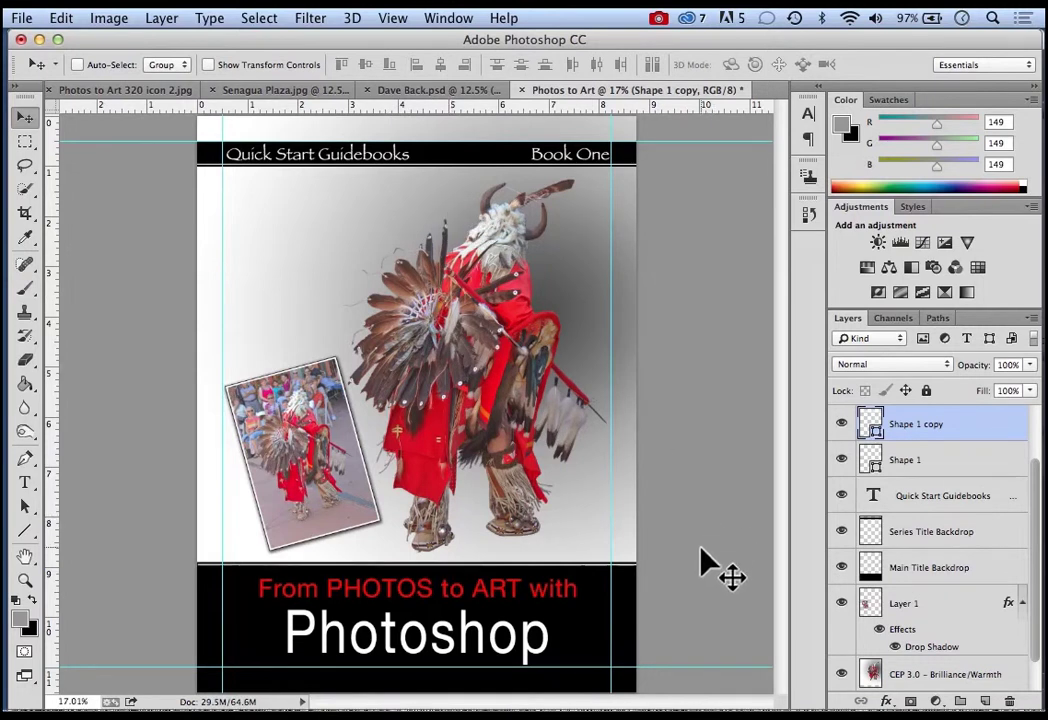
Create a text box in the cover's upper-left area and enter the author's name at 18 pt
{"action": "left_click", "coordinate": [26, 483]}
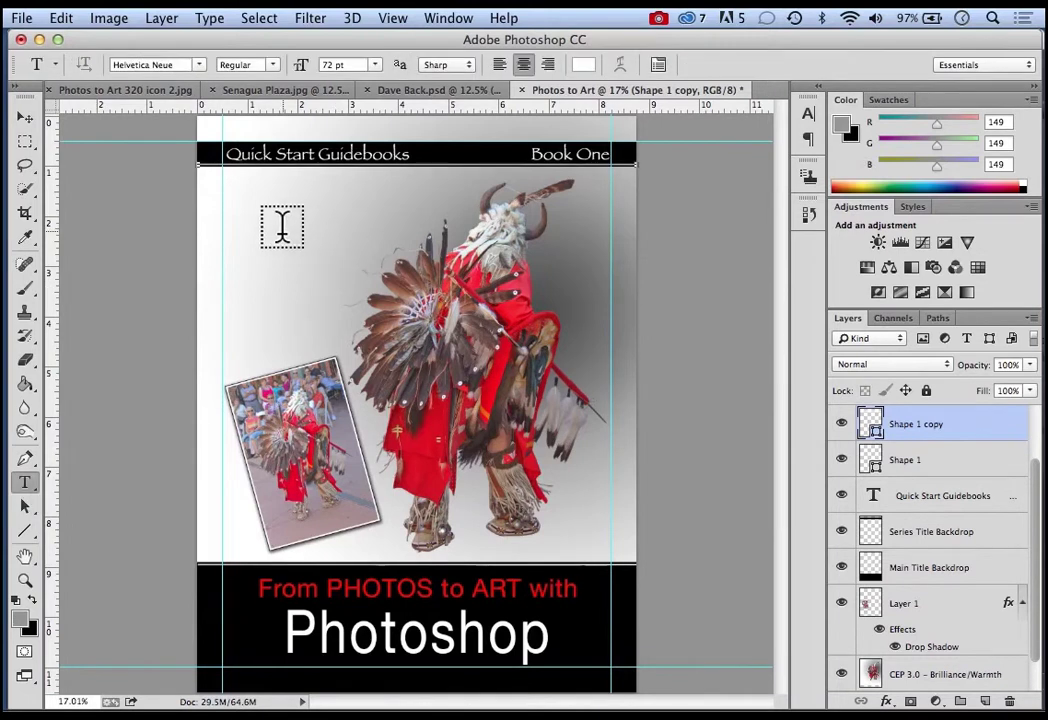
{"action": "left_click_drag", "start_coordinate": [258, 207], "coordinate": [380, 232]}
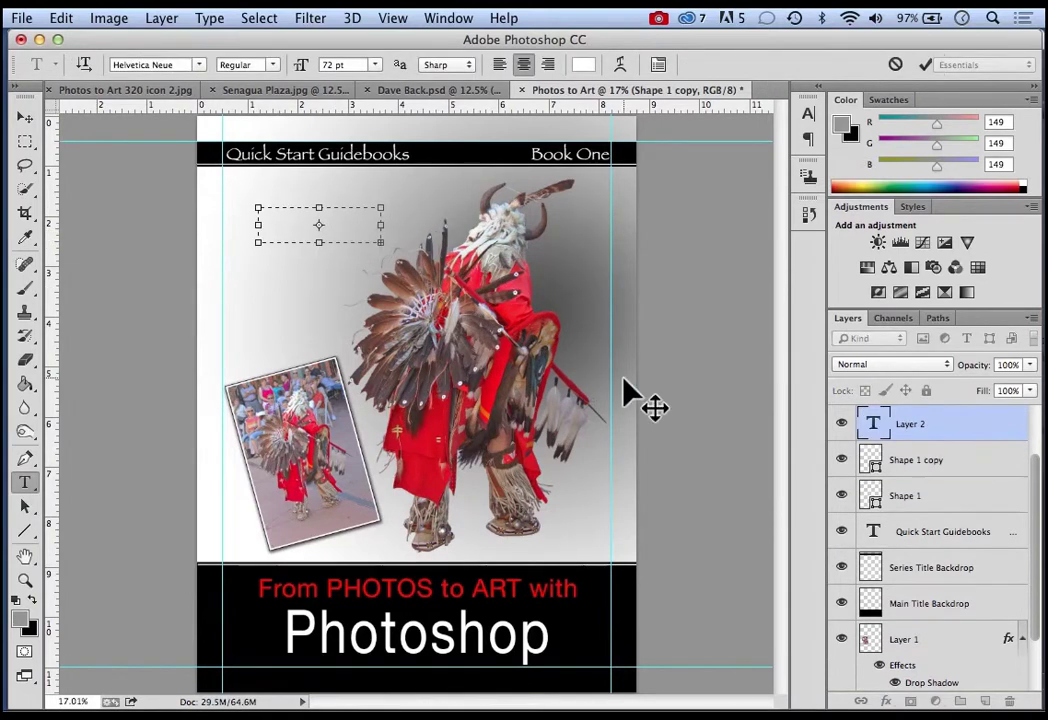
{"action": "type", "text": "A"}
{"action": "left_click", "coordinate": [374, 66]}
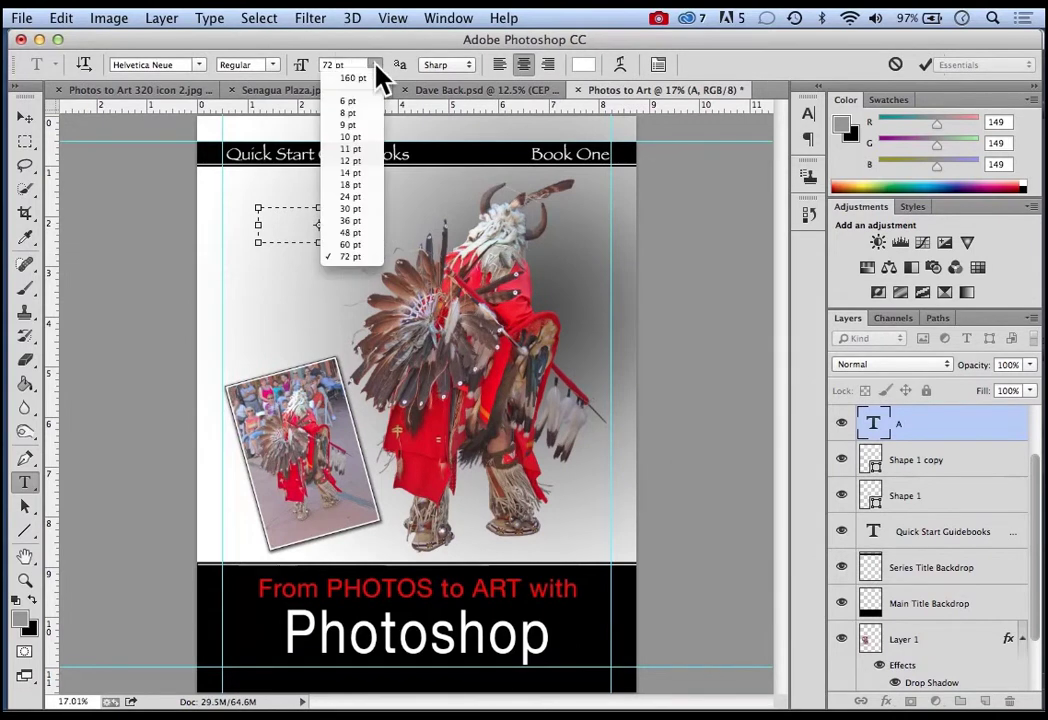
{"action": "left_click", "coordinate": [355, 185]}
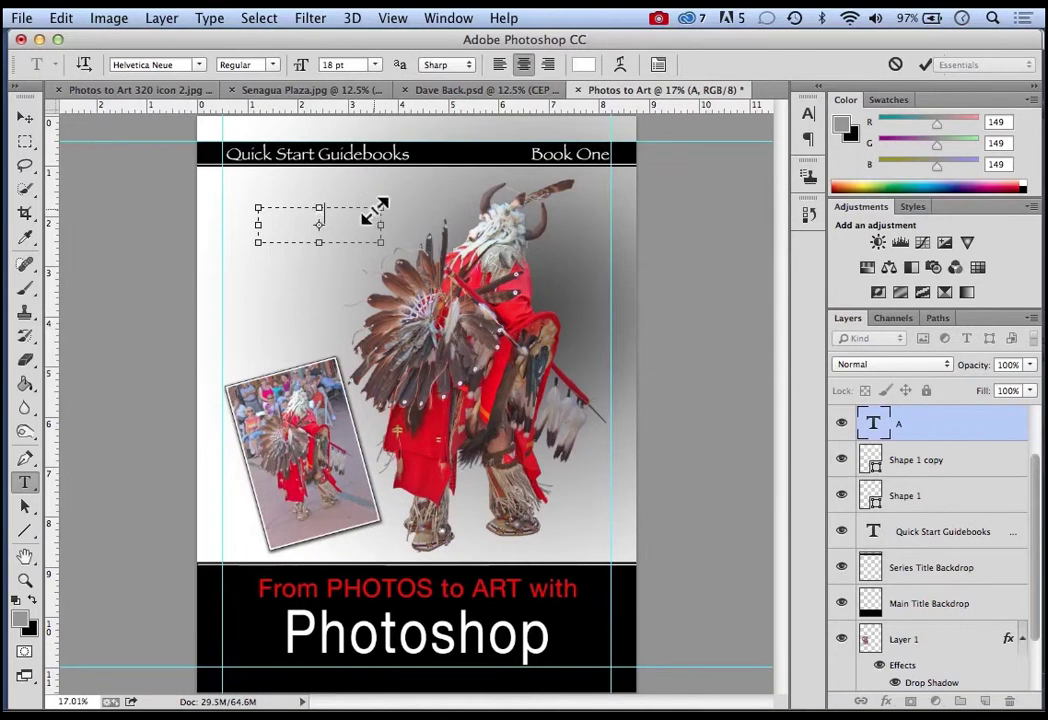
{"action": "type", "text": "ndy"}
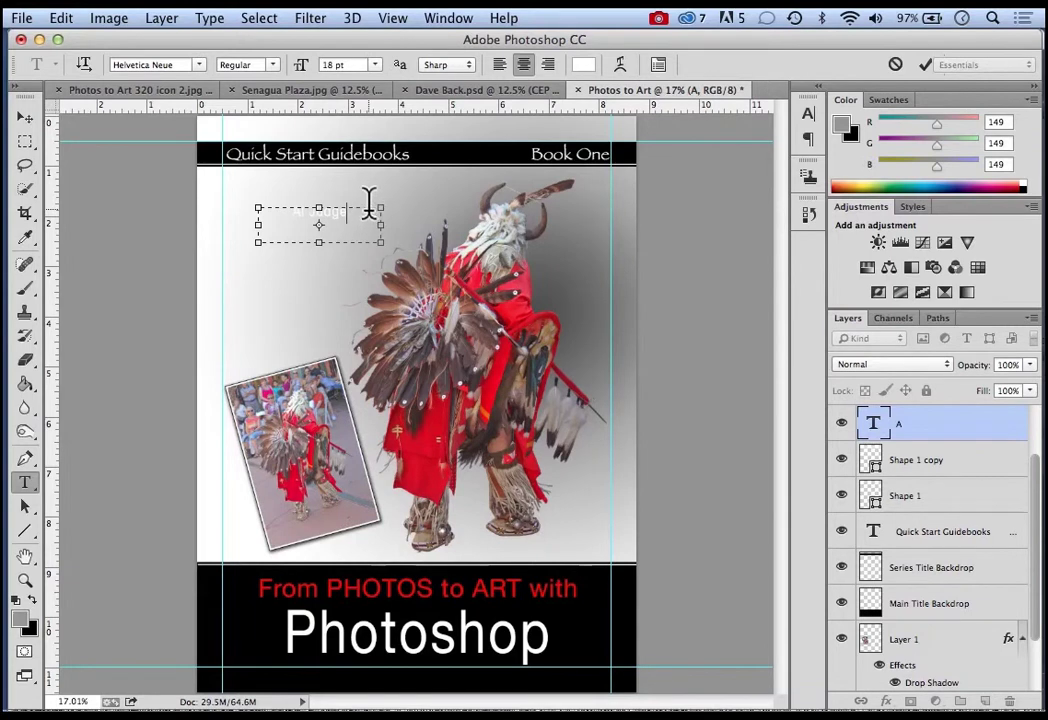
Set the author's name to 30 pt and commit the text
{"action": "left_click_drag", "start_coordinate": [355, 217], "coordinate": [298, 218]}
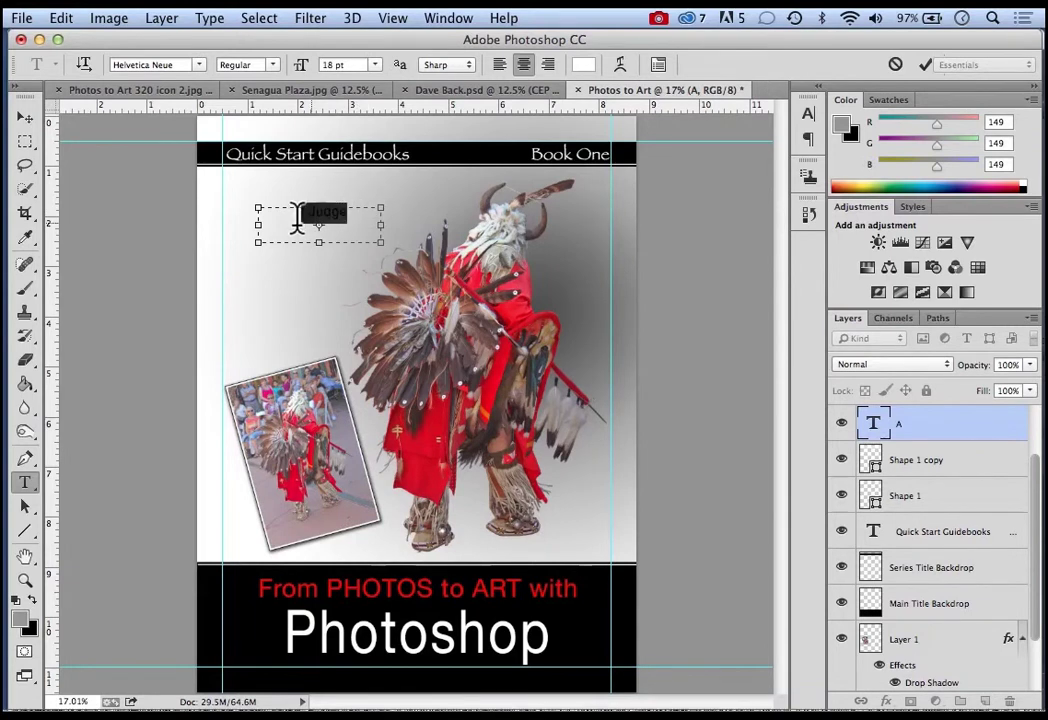
{"action": "left_click", "coordinate": [374, 65]}
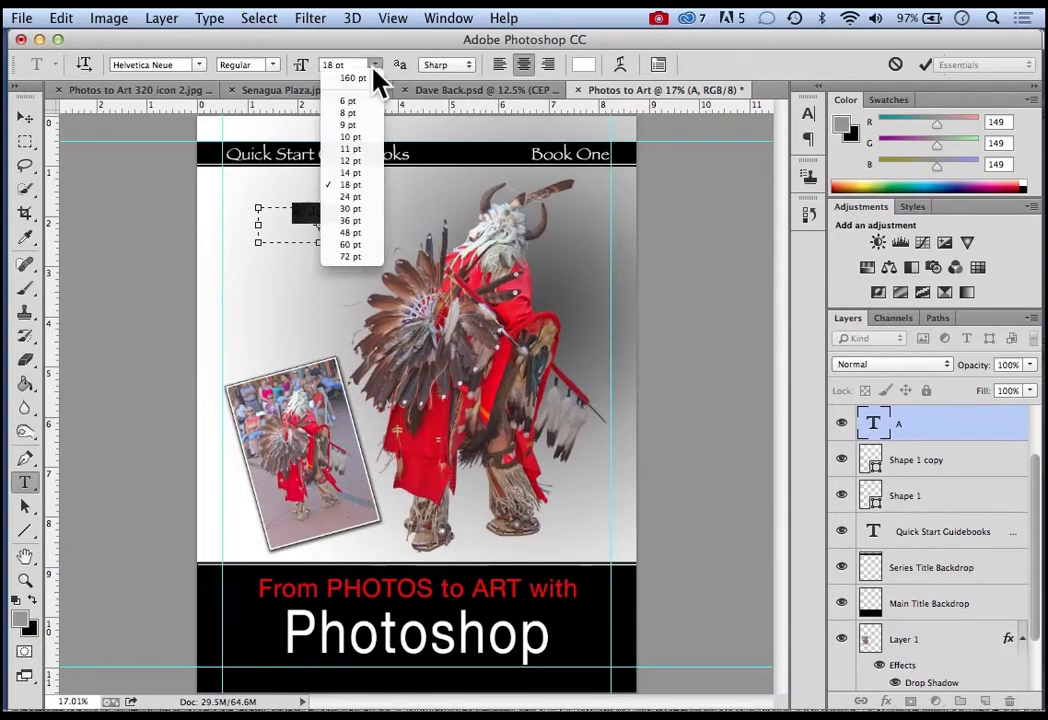
{"action": "left_click", "coordinate": [359, 208]}
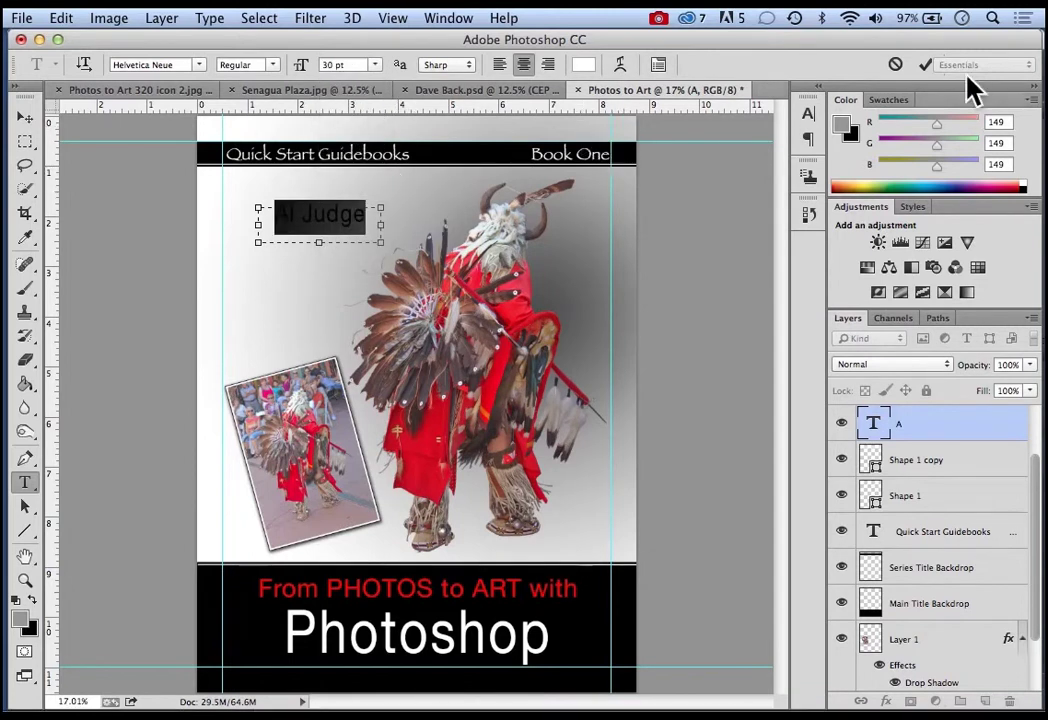
{"action": "left_click", "coordinate": [925, 64]}
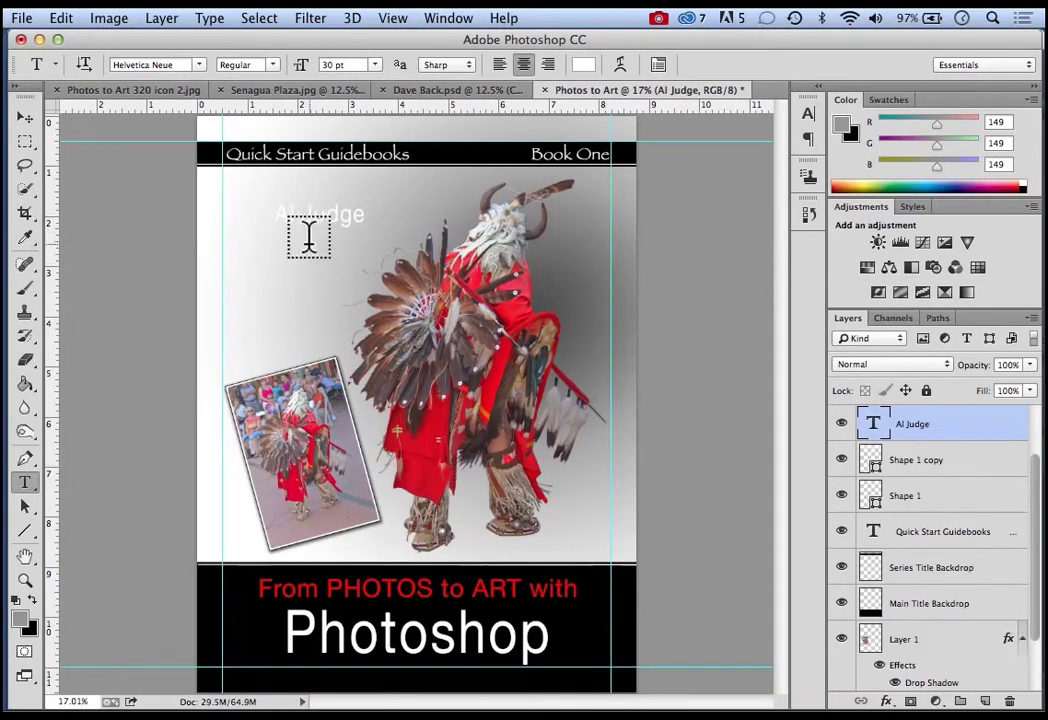
Add a 5 px black outside Stroke effect to the author's name
{"action": "left_click", "coordinate": [885, 701]}
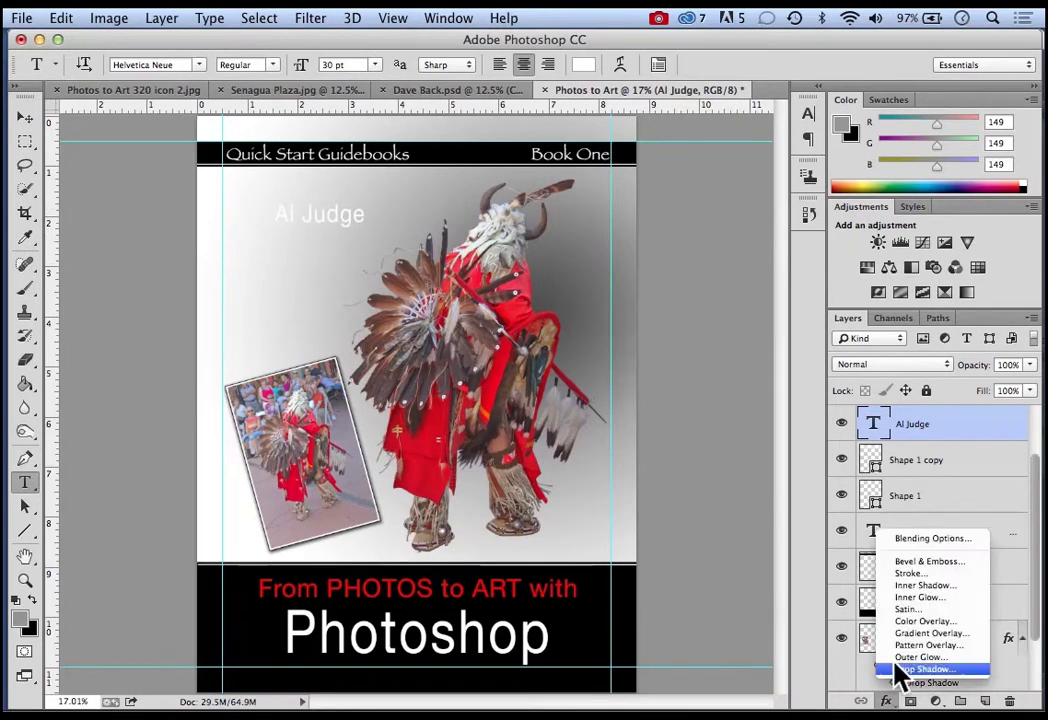
{"action": "left_click", "coordinate": [922, 578]}
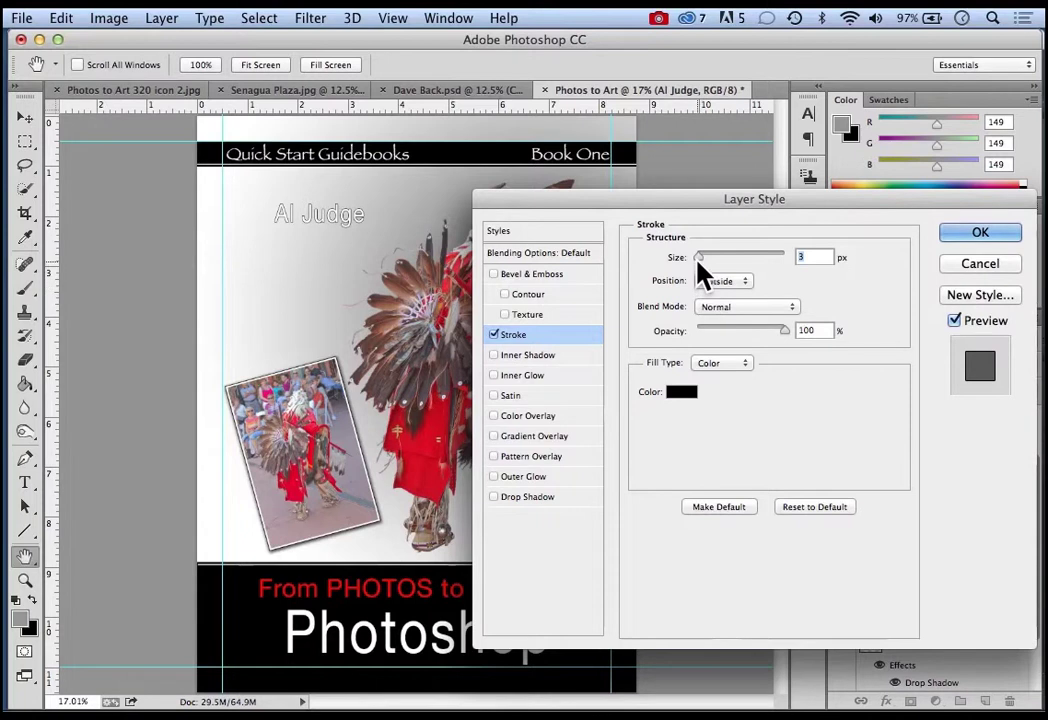
{"action": "left_click_drag", "start_coordinate": [698, 258], "coordinate": [702, 258]}
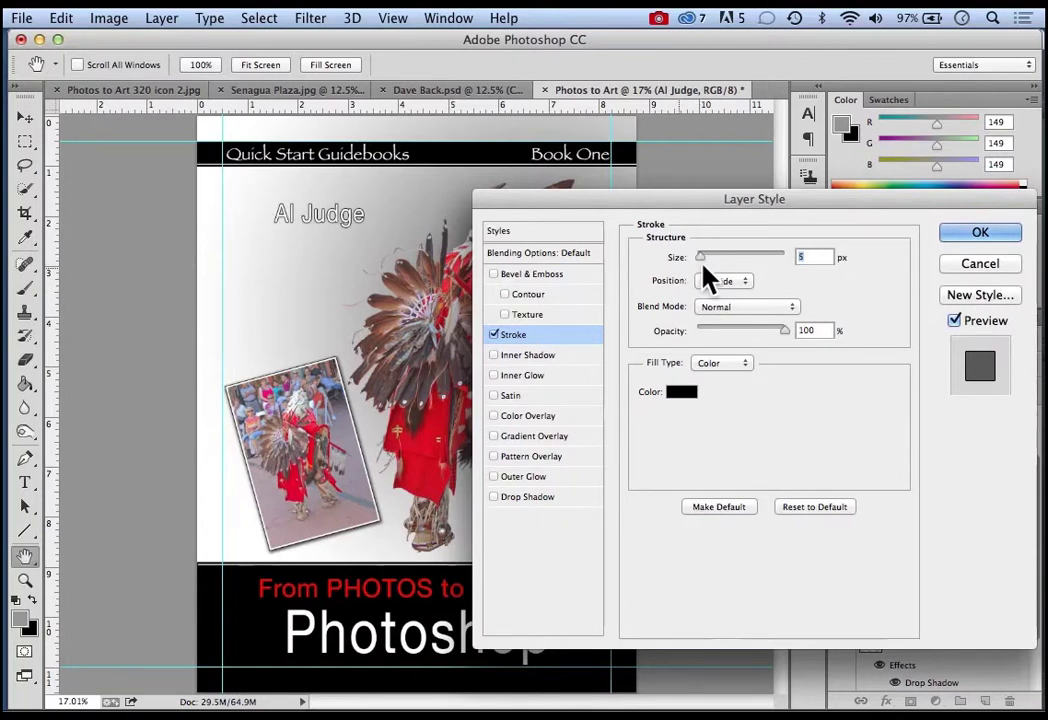
{"action": "left_click", "coordinate": [978, 235]}
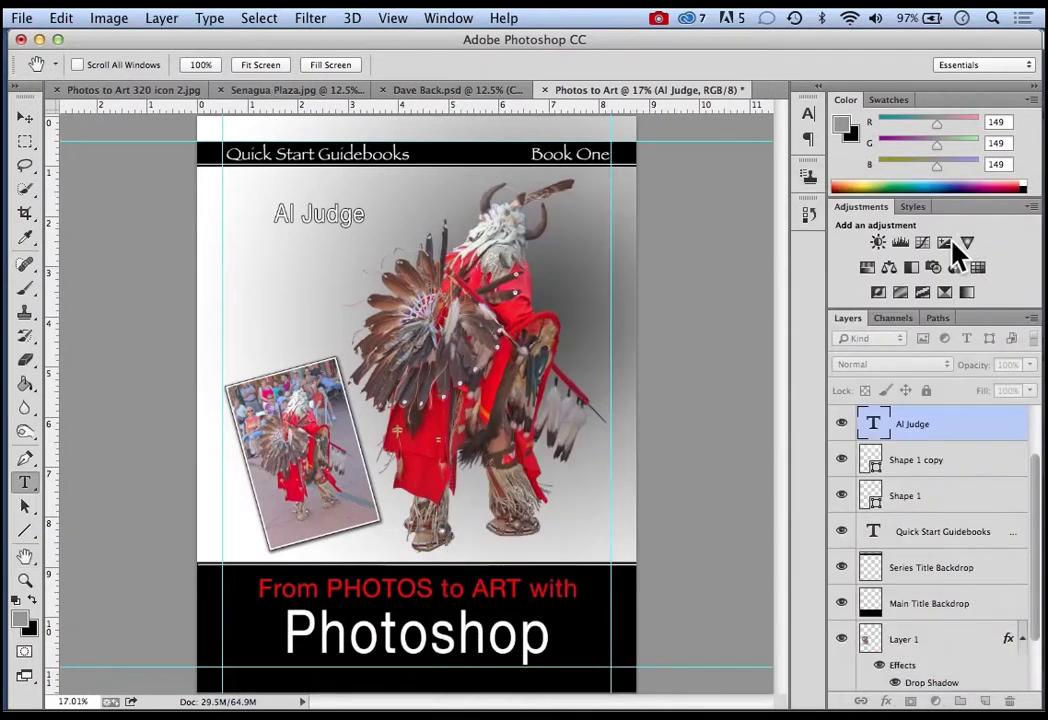
Move the author's name to just below the series title backdrop, near the cover's horizontal centre
{"action": "key", "text": "t"}
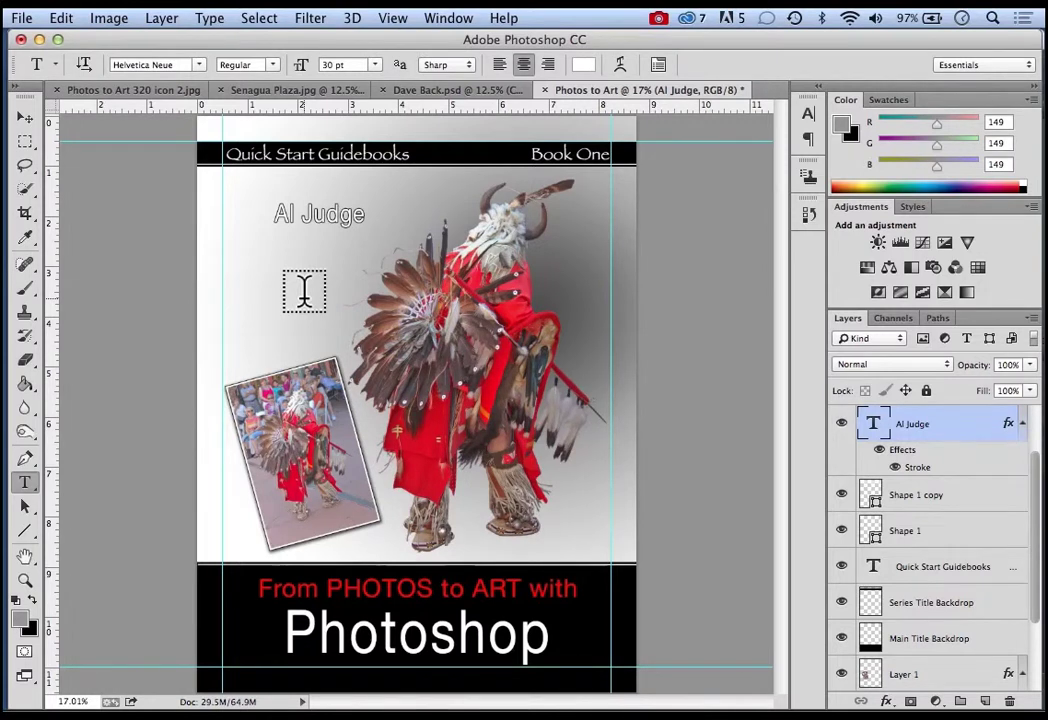
{"action": "left_click", "coordinate": [22, 118]}
{"action": "left_click_drag", "start_coordinate": [328, 225], "coordinate": [434, 191]}
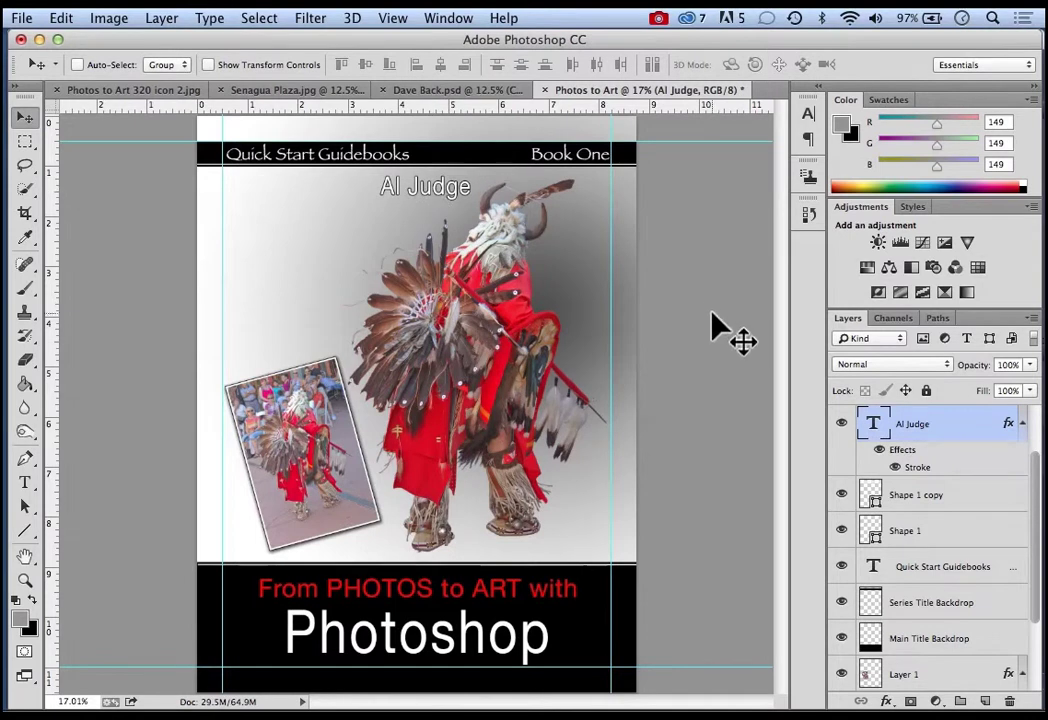
Add a Drop Shadow to the author's name with distance 10 px, spread 14% and size 16 px
{"action": "left_click", "coordinate": [886, 702]}
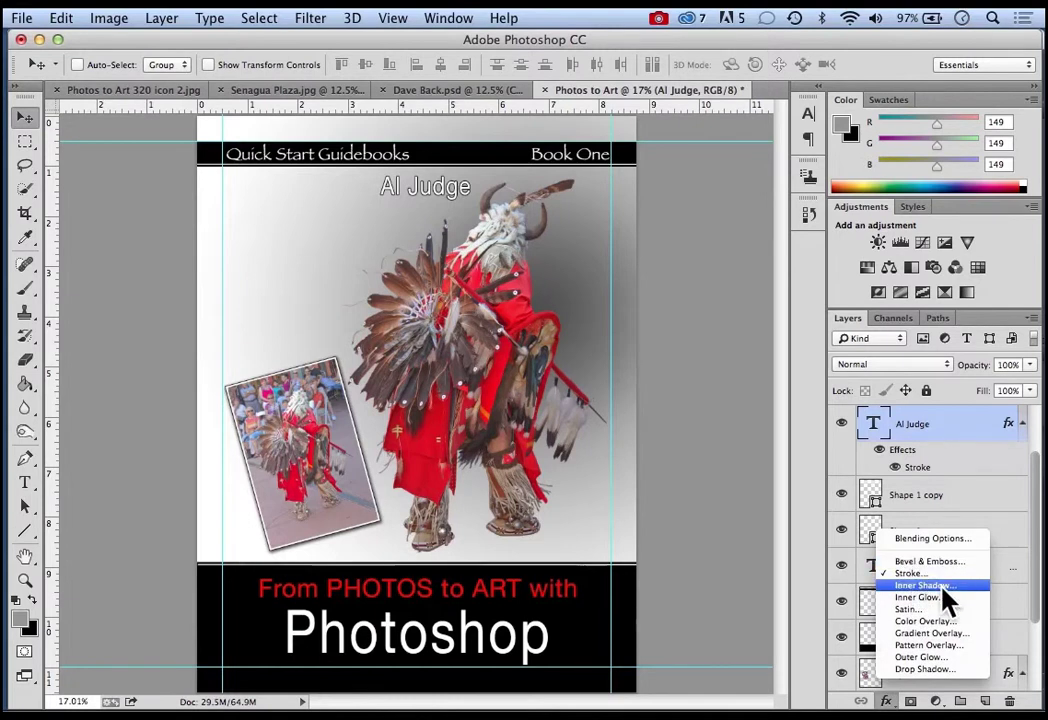
{"action": "left_click", "coordinate": [922, 671]}
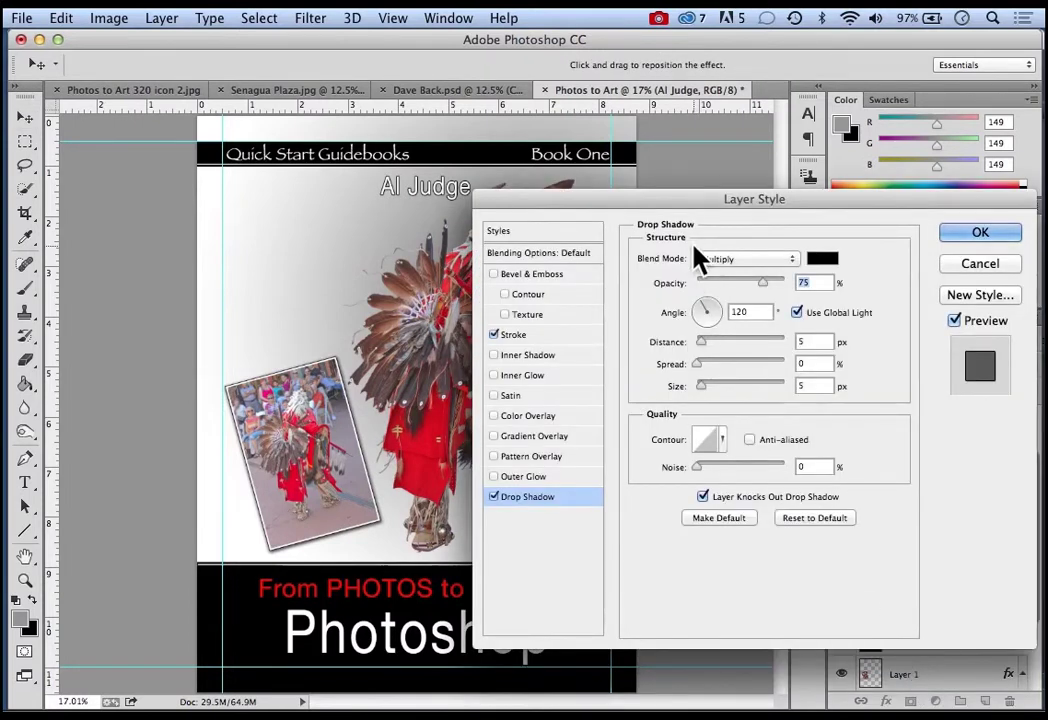
{"action": "left_click_drag", "start_coordinate": [683, 212], "coordinate": [548, 258]}
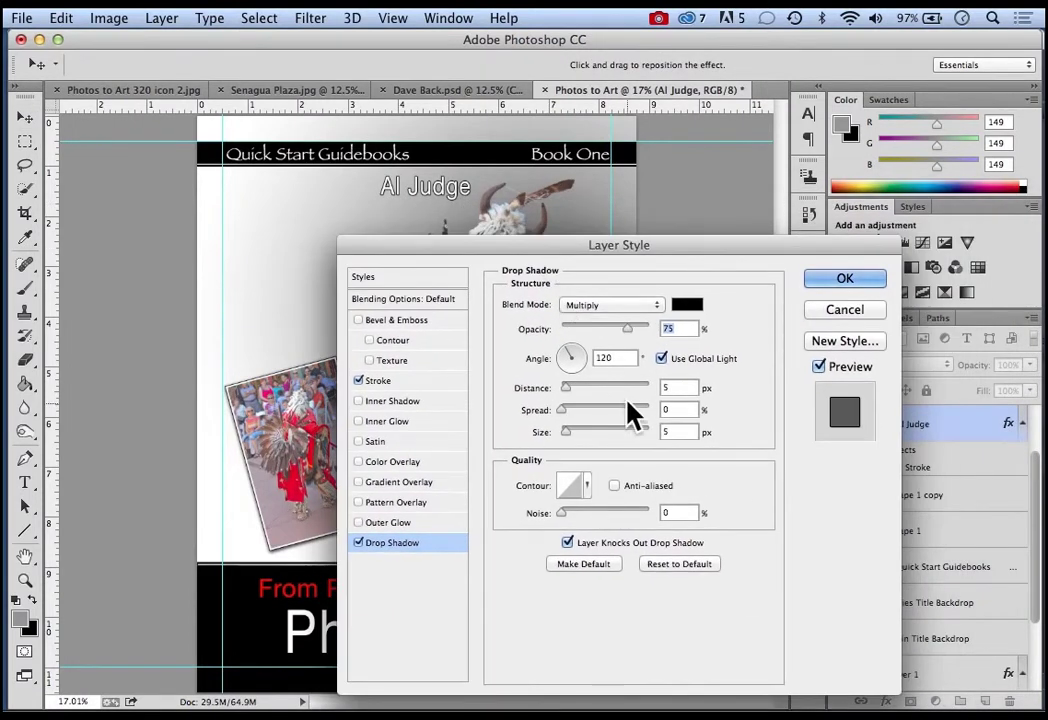
{"action": "left_click_drag", "start_coordinate": [566, 388], "coordinate": [571, 389]}
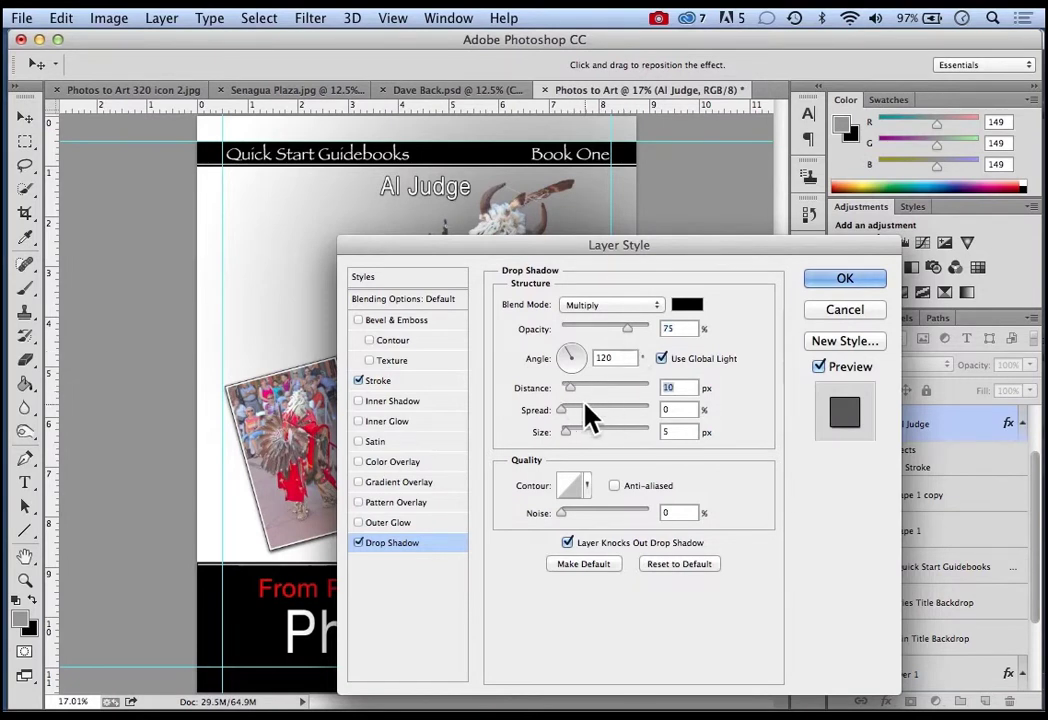
{"action": "left_click_drag", "start_coordinate": [563, 414], "coordinate": [573, 440]}
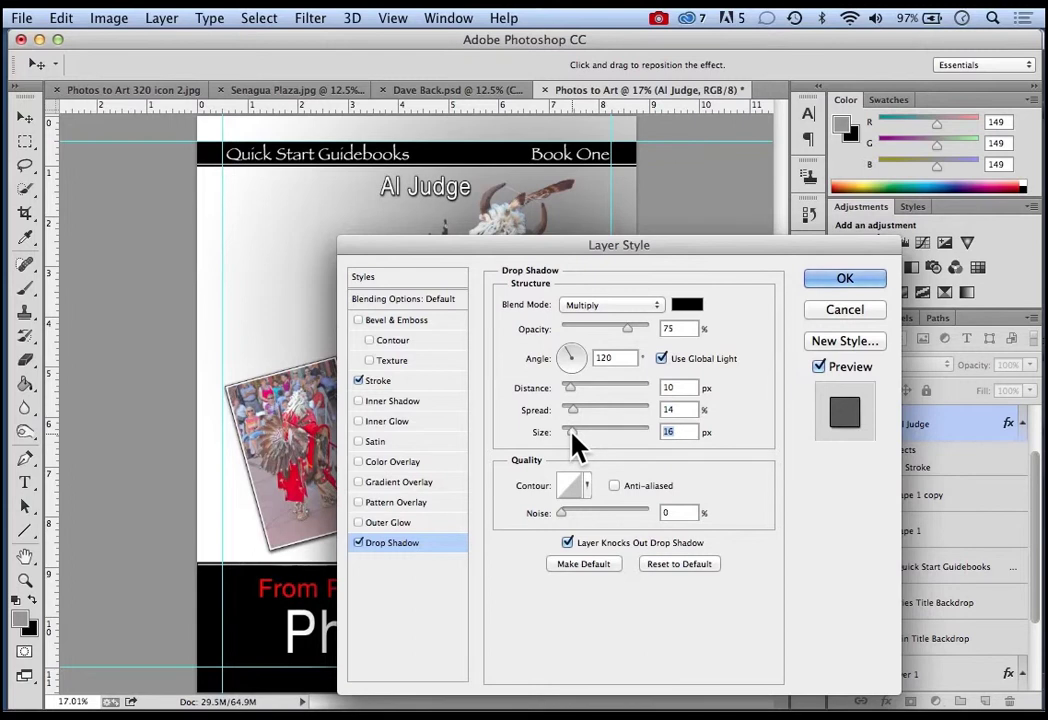
{"action": "left_click", "coordinate": [830, 283]}
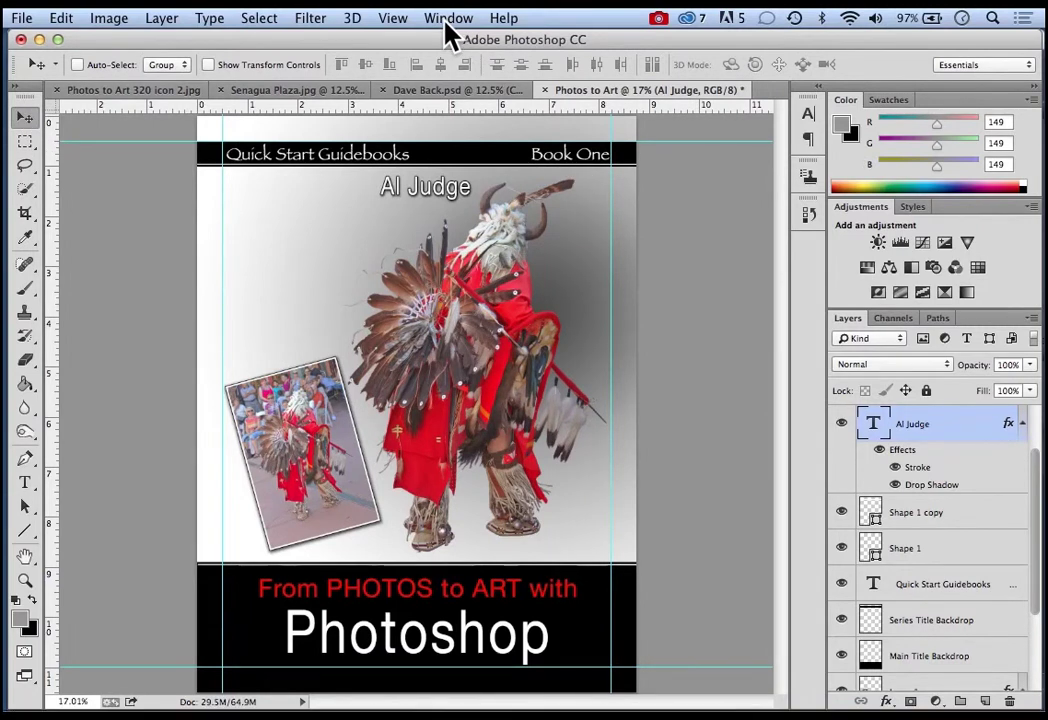
Clear all guides from the cover
{"action": "left_click", "coordinate": [405, 20]}
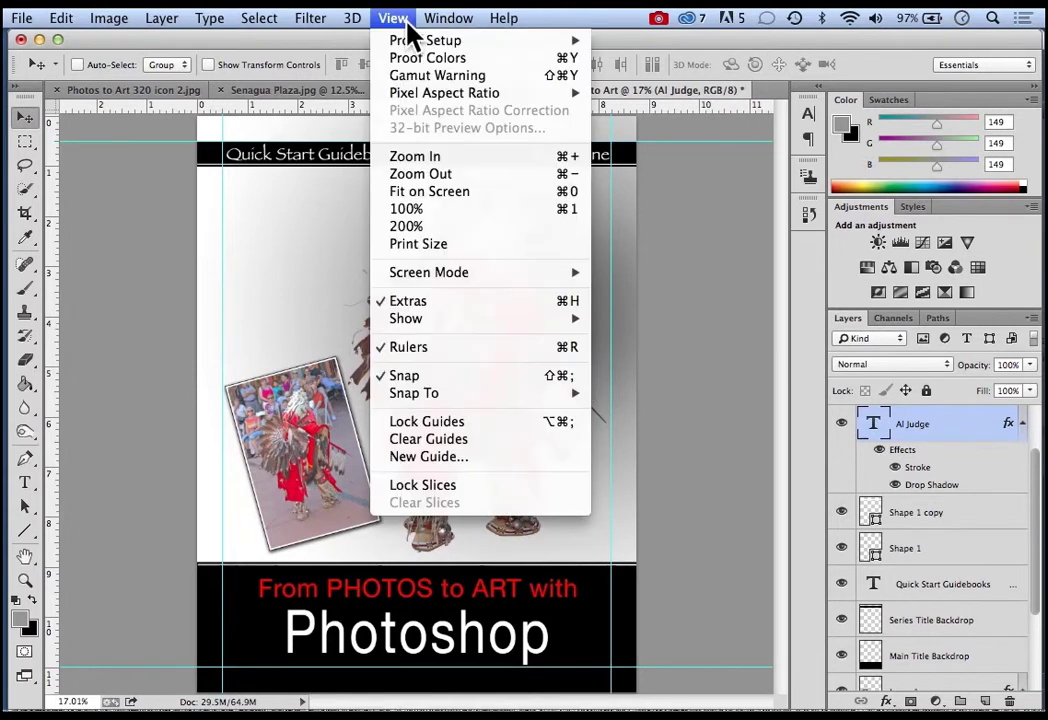
{"action": "left_click", "coordinate": [449, 441]}
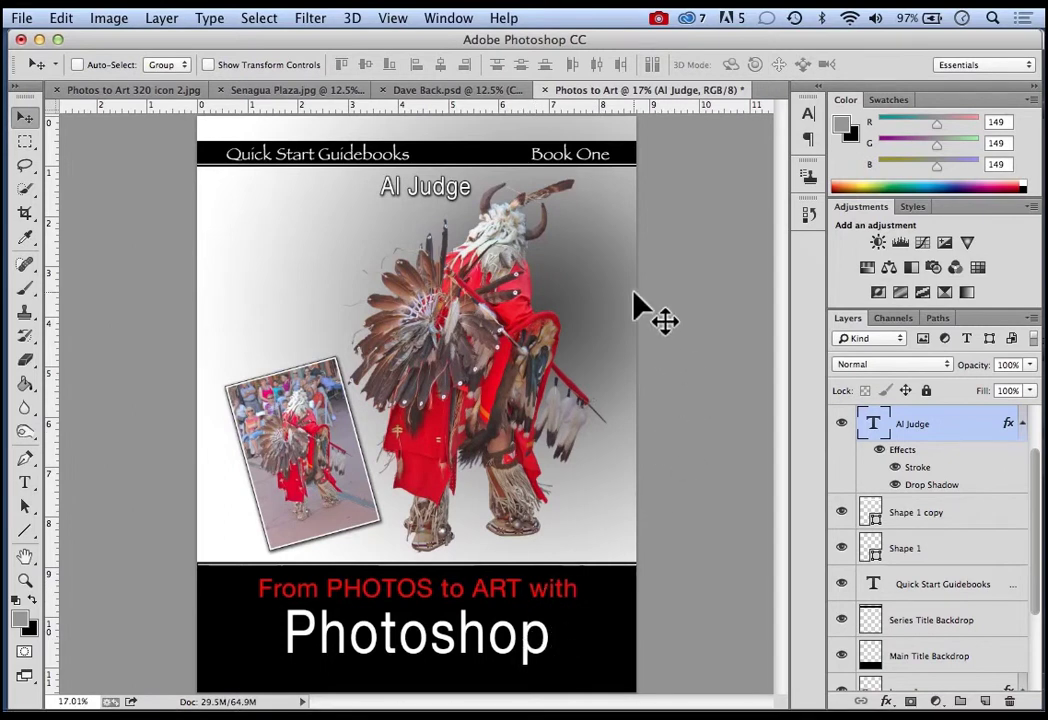
{"action": "left_click_drag", "start_coordinate": [334, 196], "coordinate": [340, 150]}
{"action": "key", "text": "ctrl+z"}
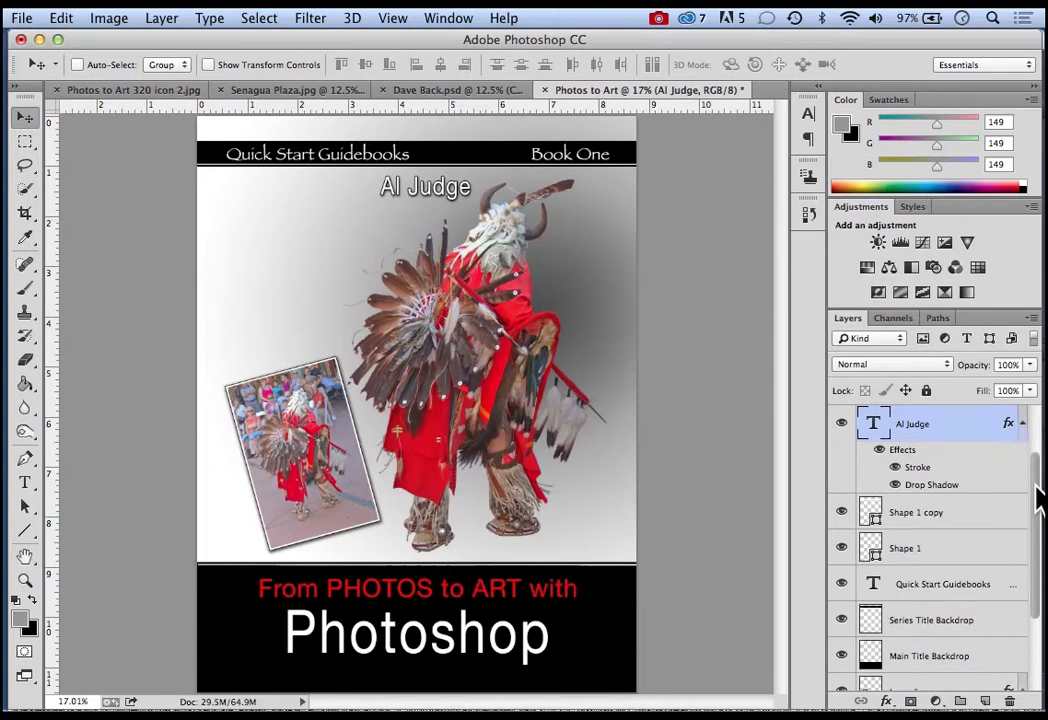
Enlarge the Layers panel and group it with the Adjustments and Styles panels
{"action": "left_click_drag", "start_coordinate": [977, 325], "coordinate": [978, 253]}
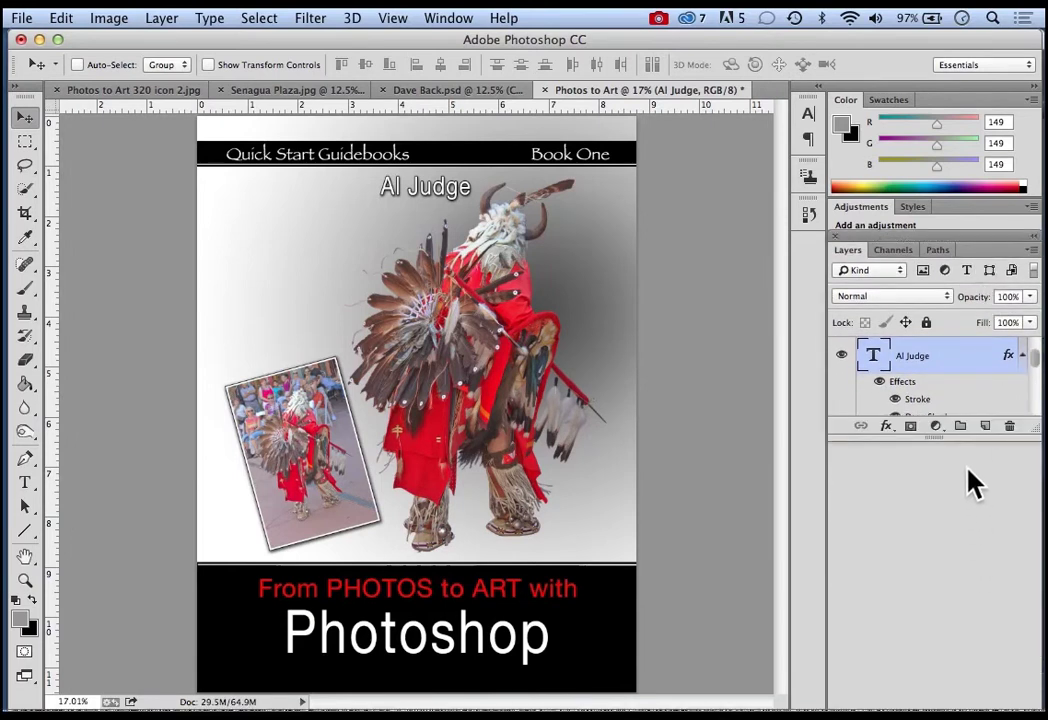
{"action": "left_click_drag", "start_coordinate": [934, 438], "coordinate": [946, 706]}
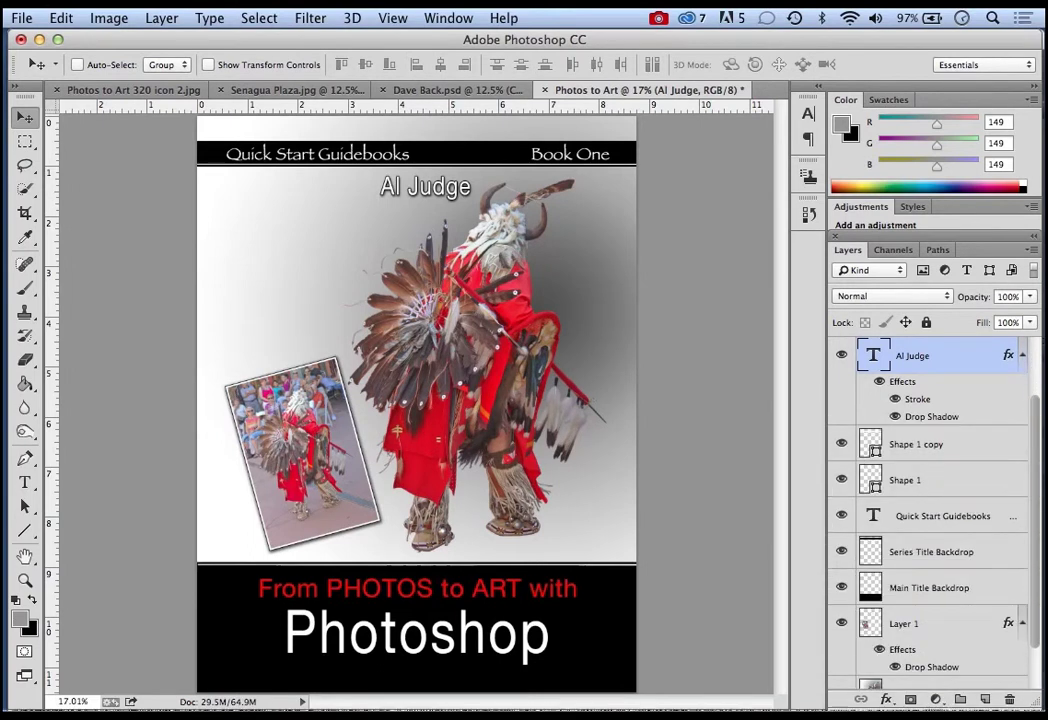
{"action": "left_click_drag", "start_coordinate": [968, 255], "coordinate": [964, 217]}
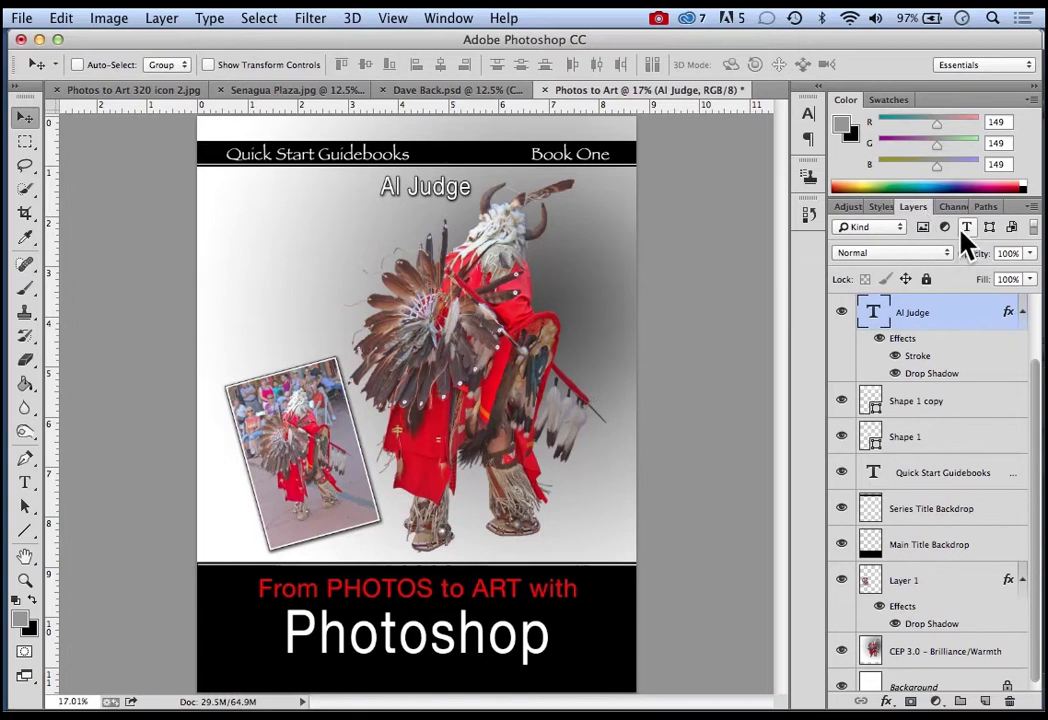
{"action": "mouse_move", "coordinate": [947, 207]}
{"action": "left_mouse_down"}
{"action": "mouse_move", "coordinate": [948, 172]}
{"action": "mouse_move", "coordinate": [945, 206]}
{"action": "left_mouse_up"}
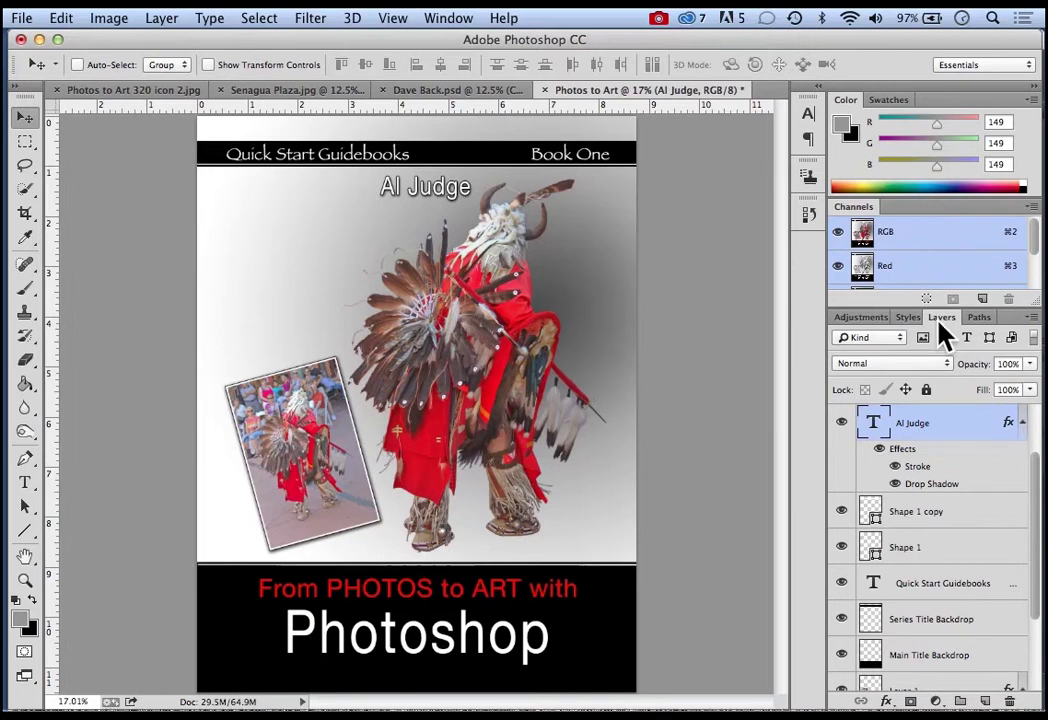
Detach the Layers panel from its group and stretch it to nearly the full height of the panel area
{"action": "left_click_drag", "start_coordinate": [946, 318], "coordinate": [841, 123]}
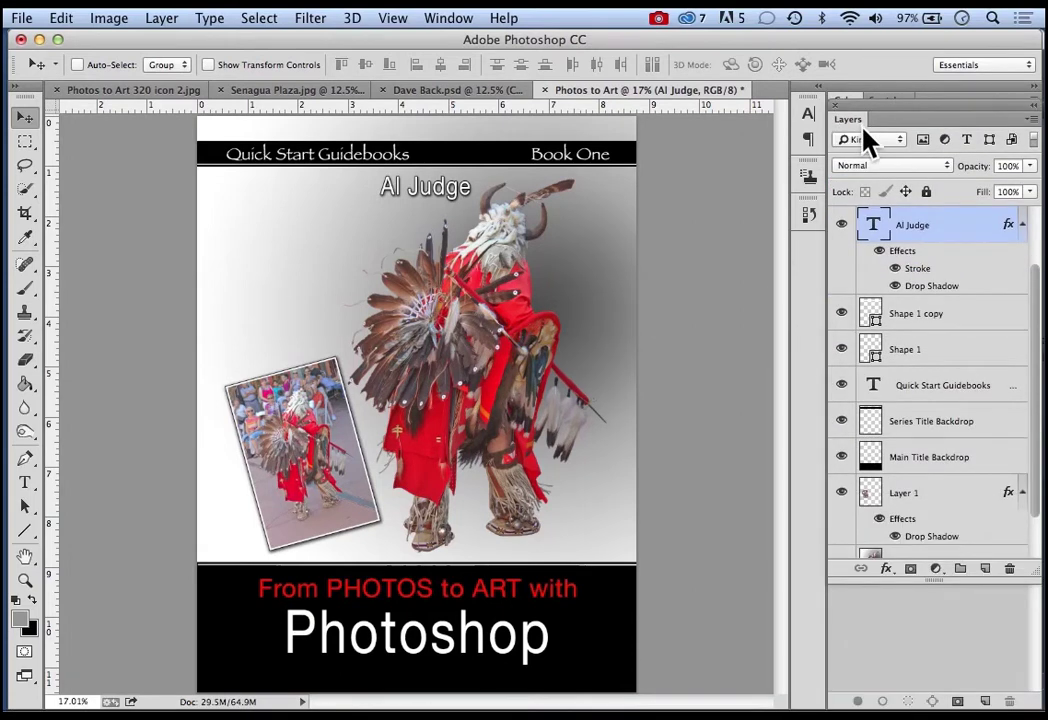
{"action": "left_click_drag", "start_coordinate": [932, 583], "coordinate": [946, 685]}
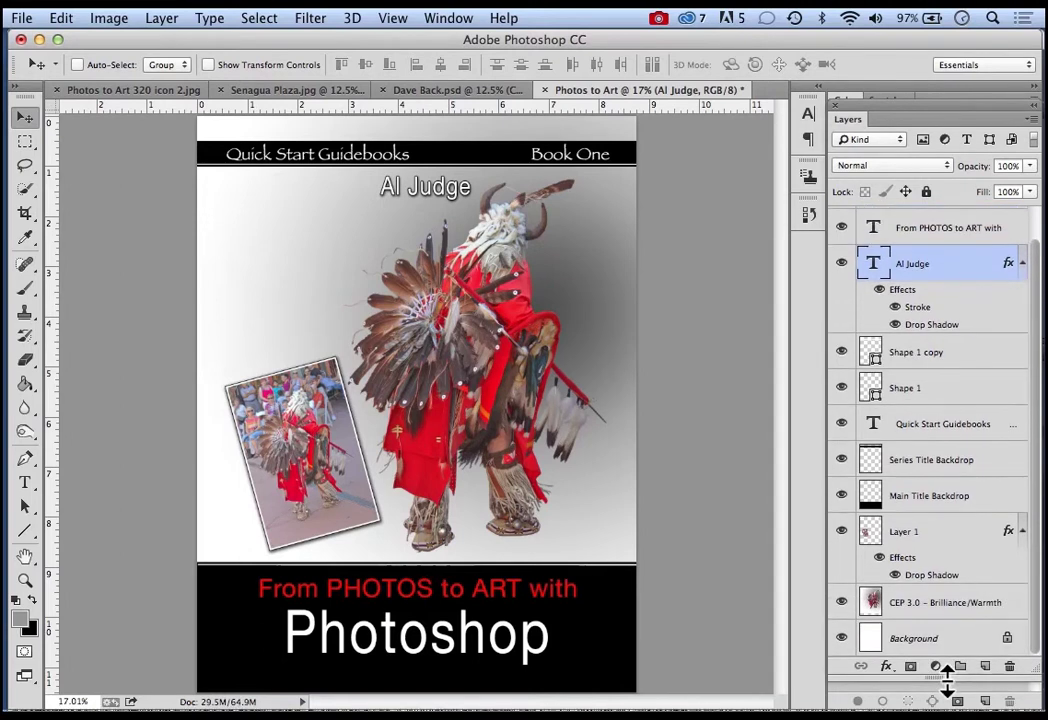
{"action": "left_click_drag", "start_coordinate": [891, 110], "coordinate": [885, 107]}
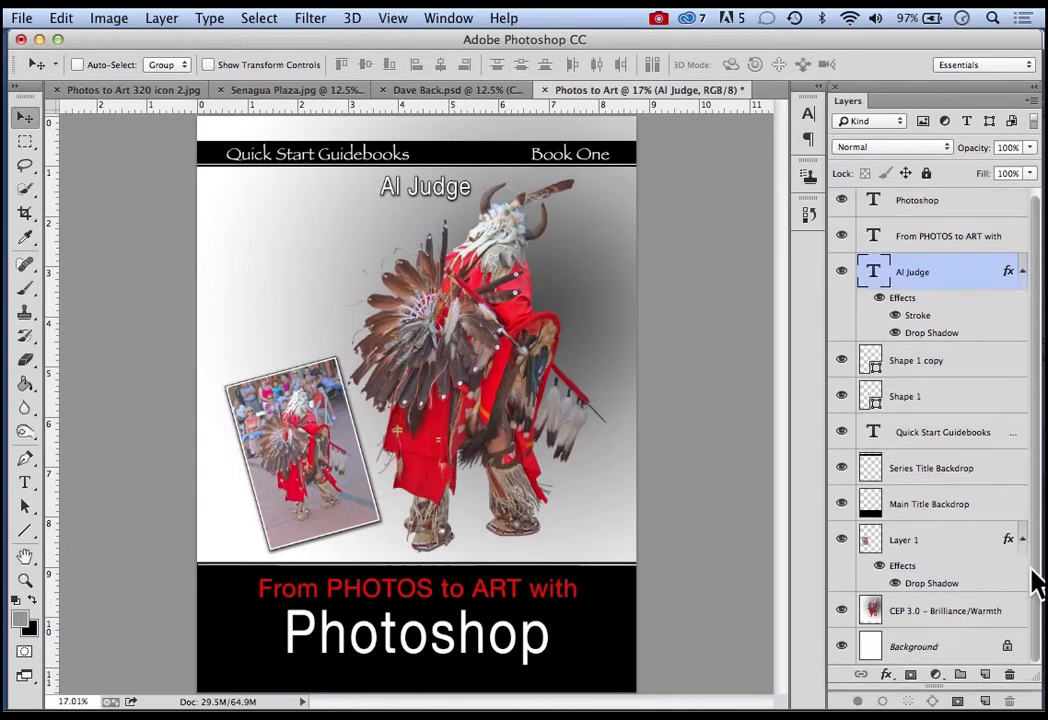
Hide the white Background layer beneath the cover artwork
{"action": "left_click", "coordinate": [843, 648]}
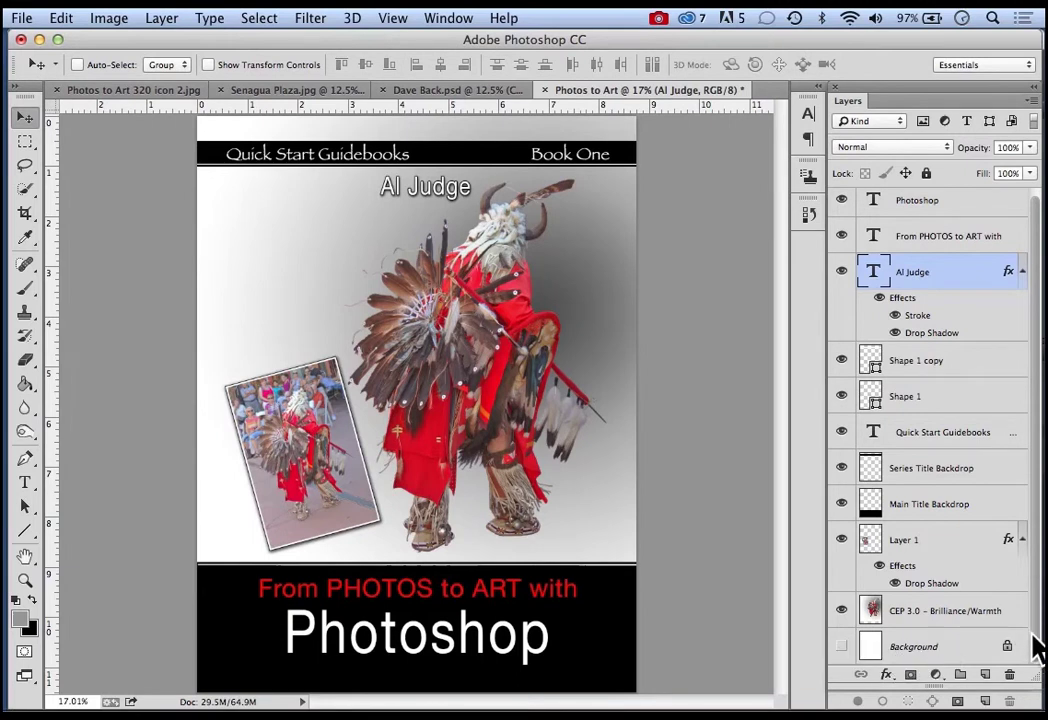
{"action": "left_click_drag", "start_coordinate": [1036, 635], "coordinate": [1036, 616]}
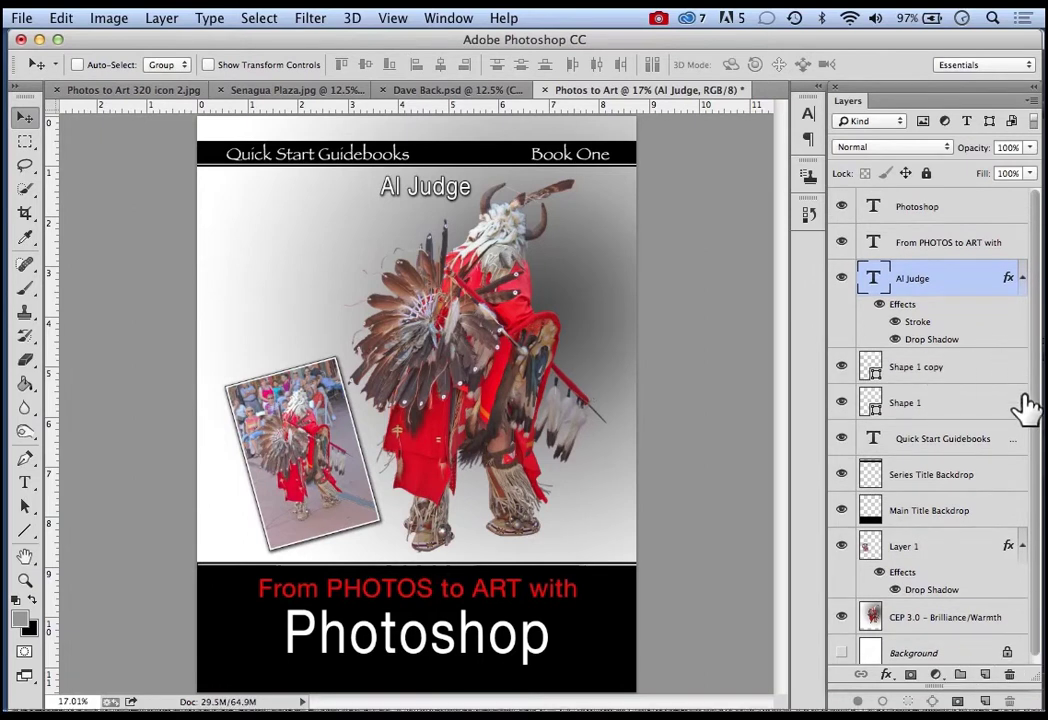
{"action": "left_click_drag", "start_coordinate": [1035, 412], "coordinate": [1032, 339]}
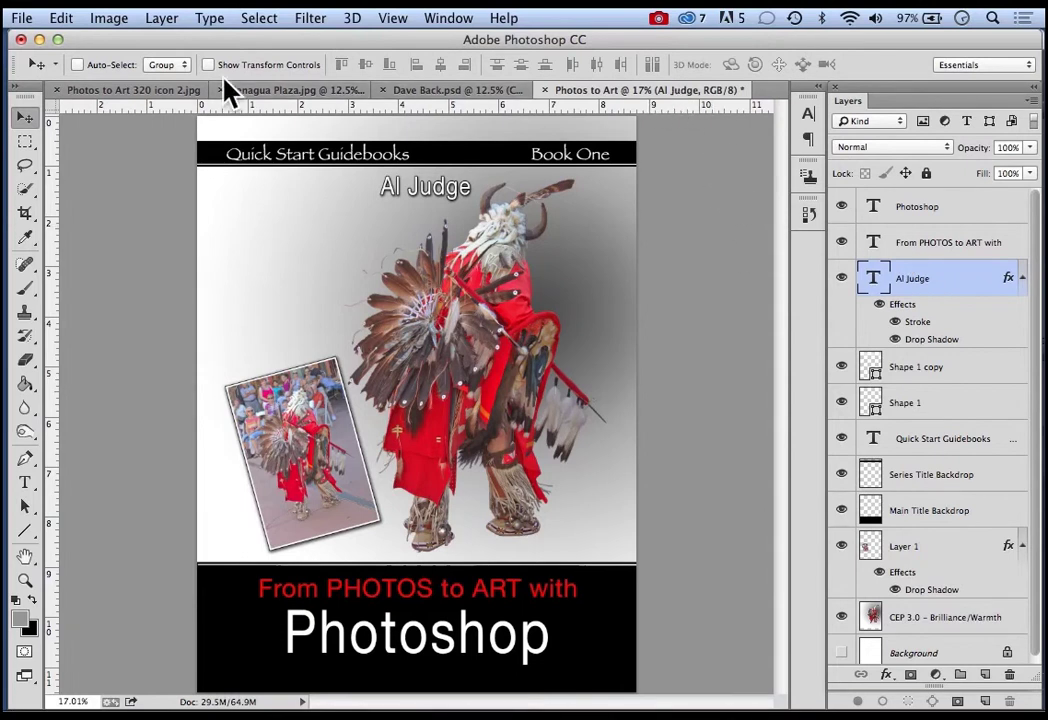
Close all open documents at once, discarding unsaved changes for every one of them
{"action": "left_click", "coordinate": [24, 18]}
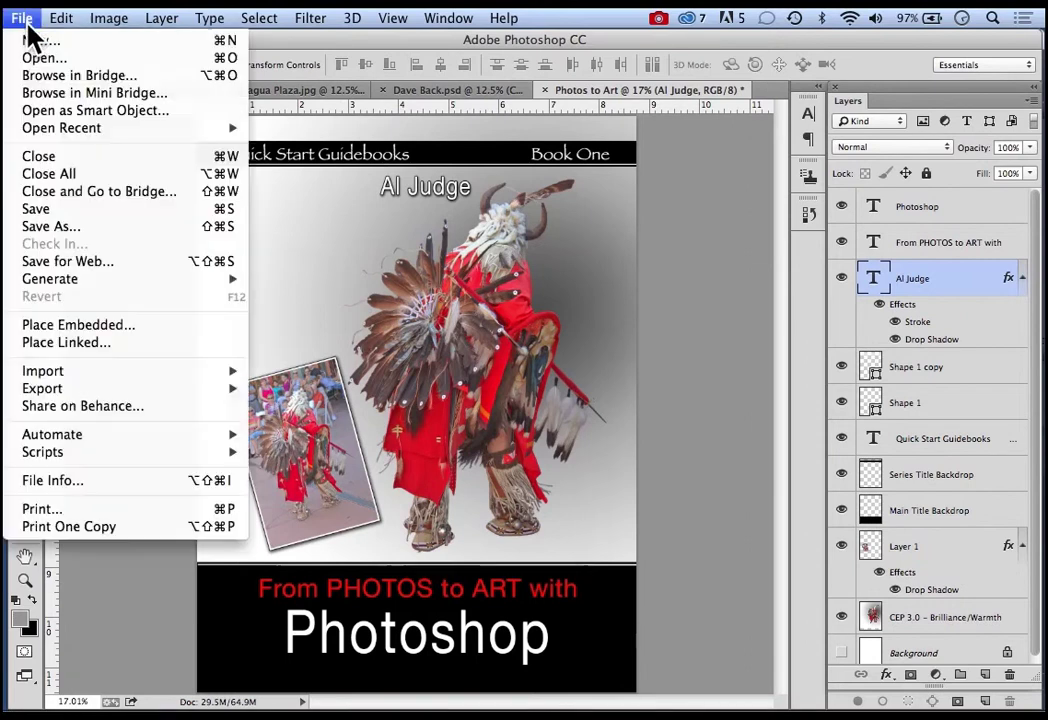
{"action": "left_click", "coordinate": [60, 173]}
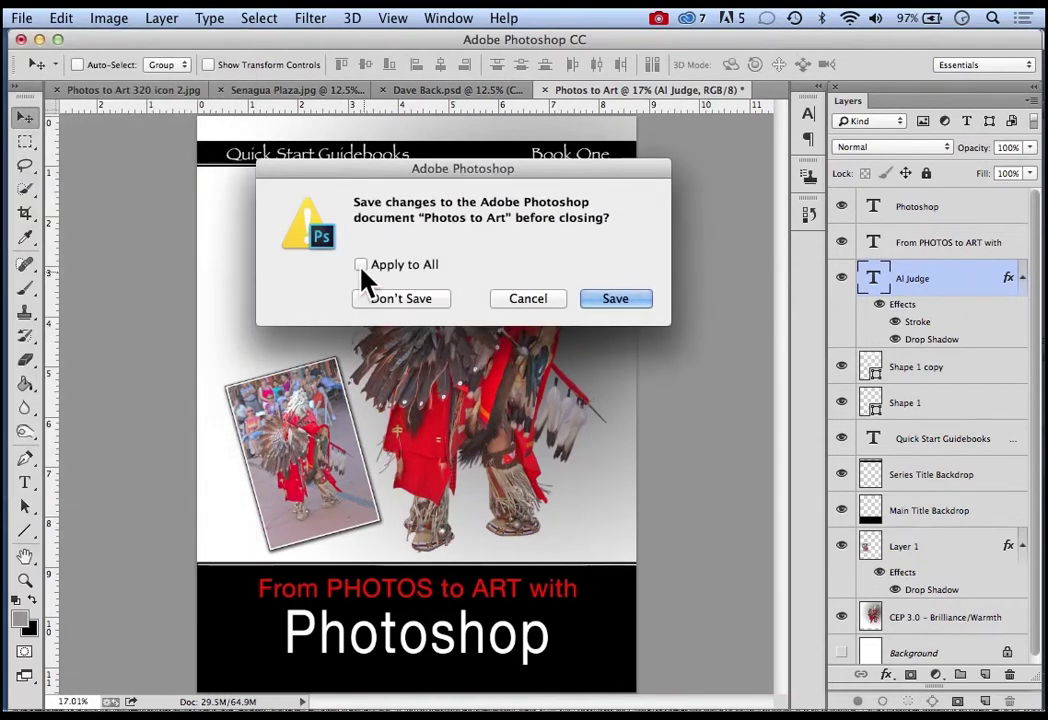
{"action": "left_click", "coordinate": [361, 265]}
{"action": "left_click", "coordinate": [433, 301]}
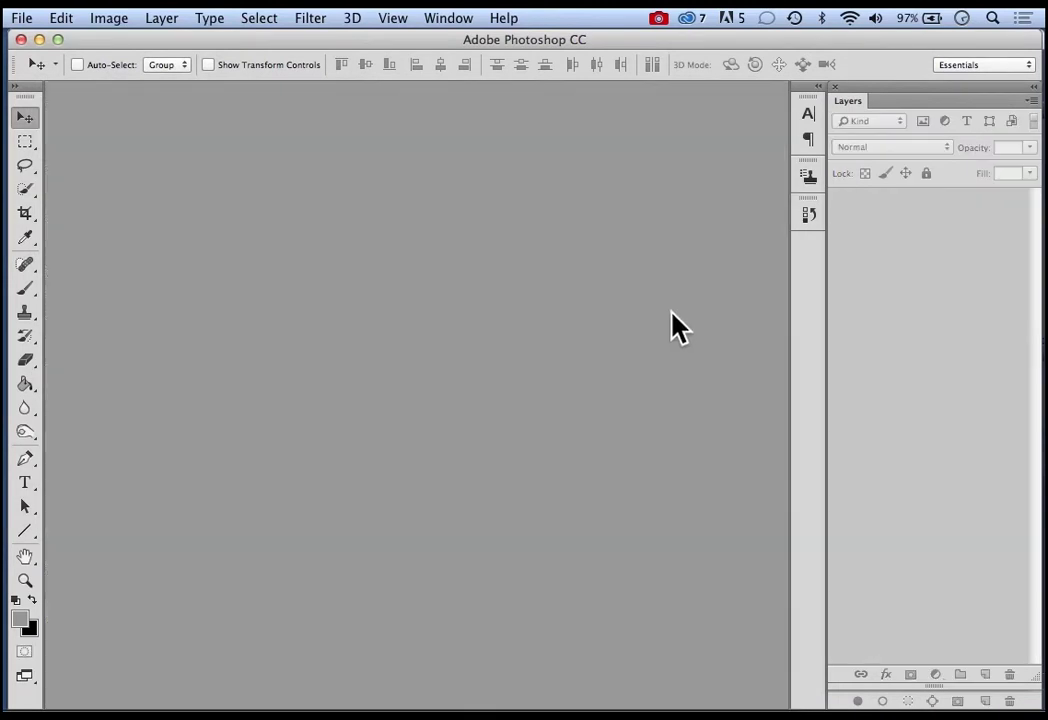
Browse to the Chapter 8 images in Adobe Bridge and open FF7 2015.psd in Photoshop
{"action": "left_click", "coordinate": [24, 19]}
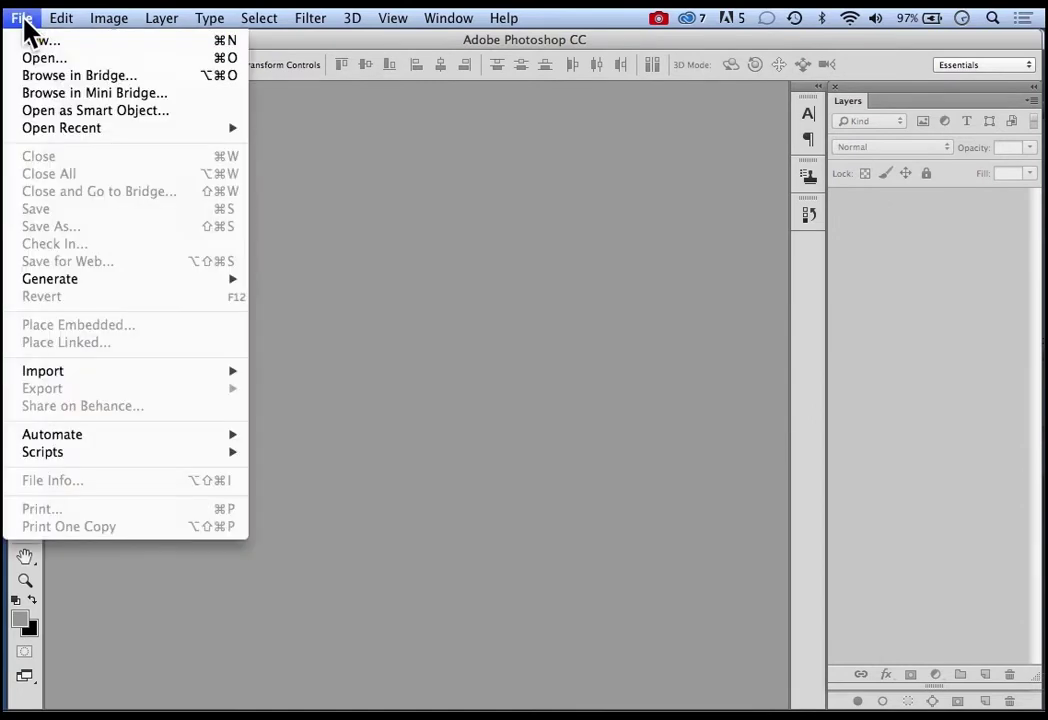
{"action": "left_click", "coordinate": [72, 78]}
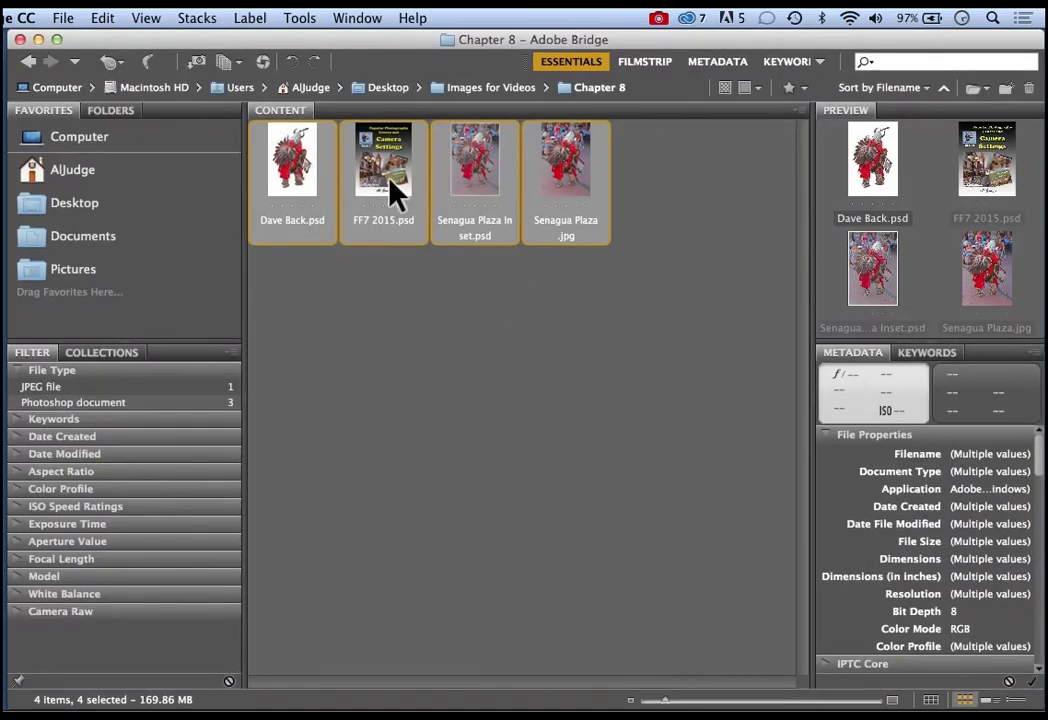
{"action": "left_click", "coordinate": [391, 184]}
{"action": "double_click", "coordinate": [384, 165]}
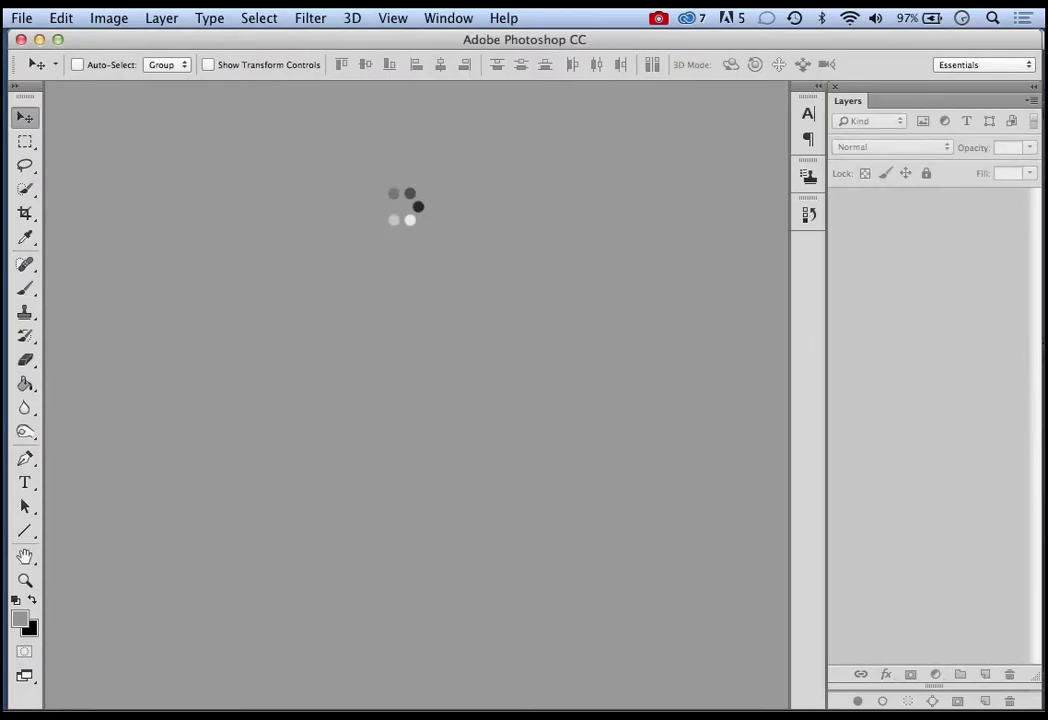
{"action": "left_click", "coordinate": [601, 357]}
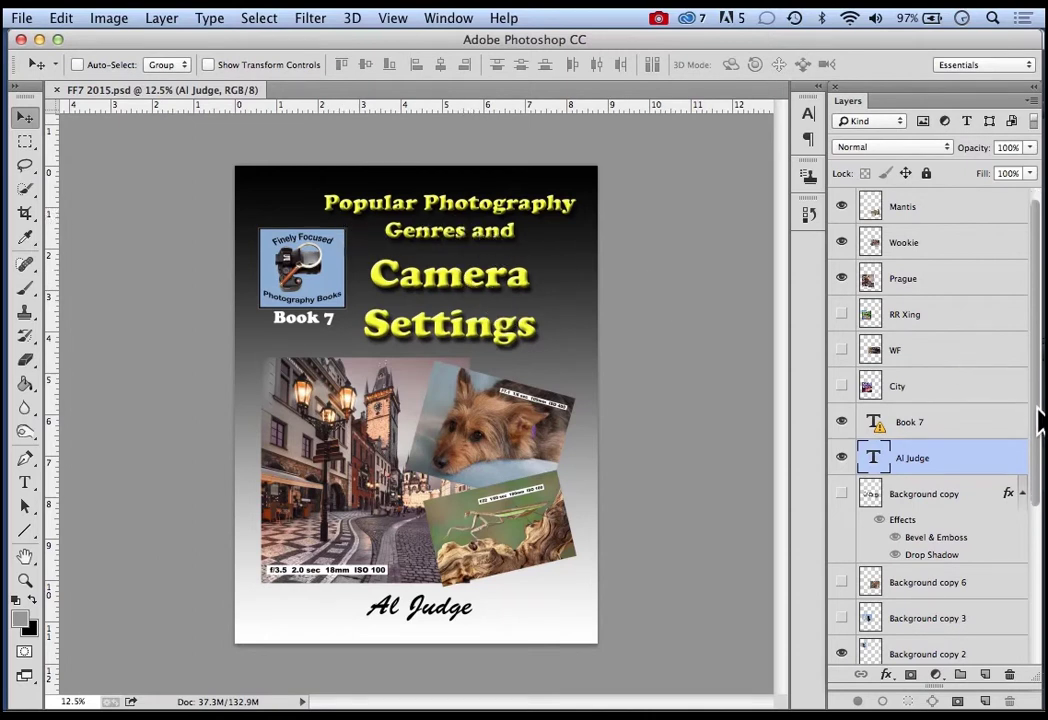
Look through the cover's layer stack and hide the Mantis, Wookie and Prague photo layers
{"action": "scroll", "coordinate": [1038, 424], "scroll_direction": "down", "scroll_amount": 1}
{"action": "scroll", "coordinate": [1038, 414], "scroll_direction": "up", "scroll_amount": 1}
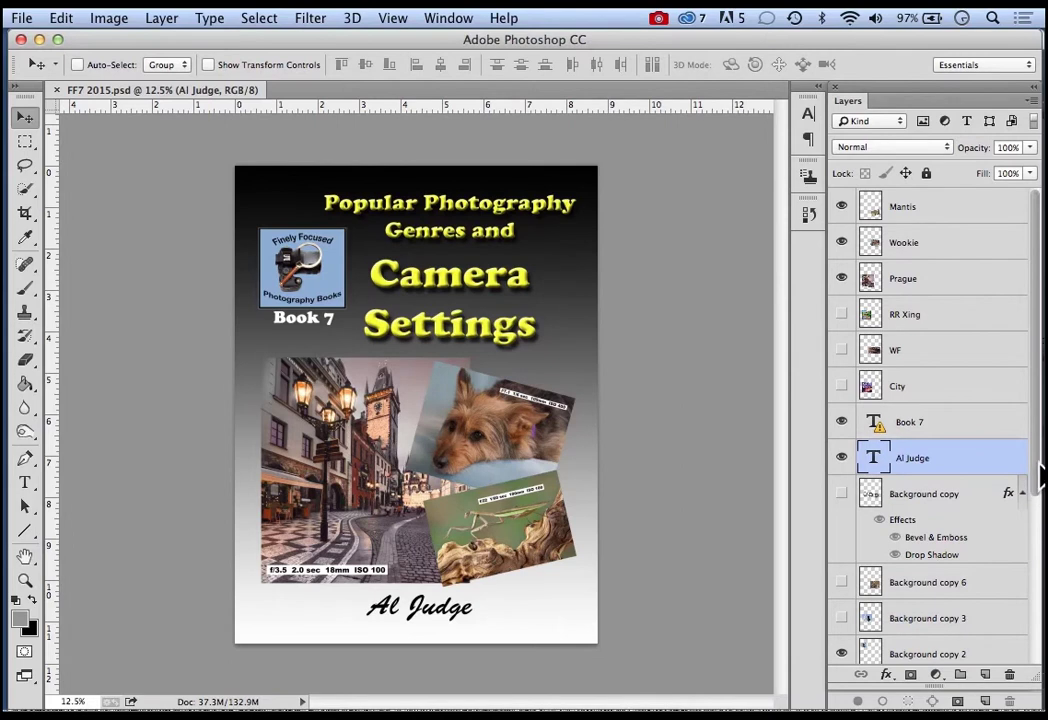
{"action": "left_click_drag", "start_coordinate": [1035, 478], "coordinate": [1038, 588]}
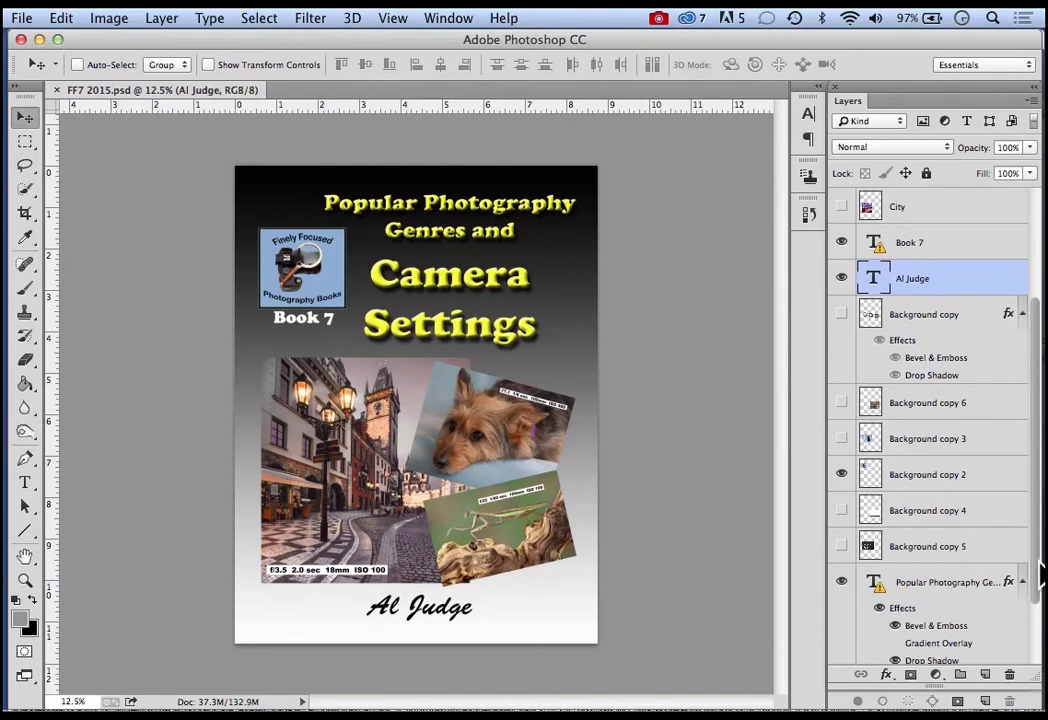
{"action": "left_click_drag", "start_coordinate": [1040, 569], "coordinate": [1040, 455]}
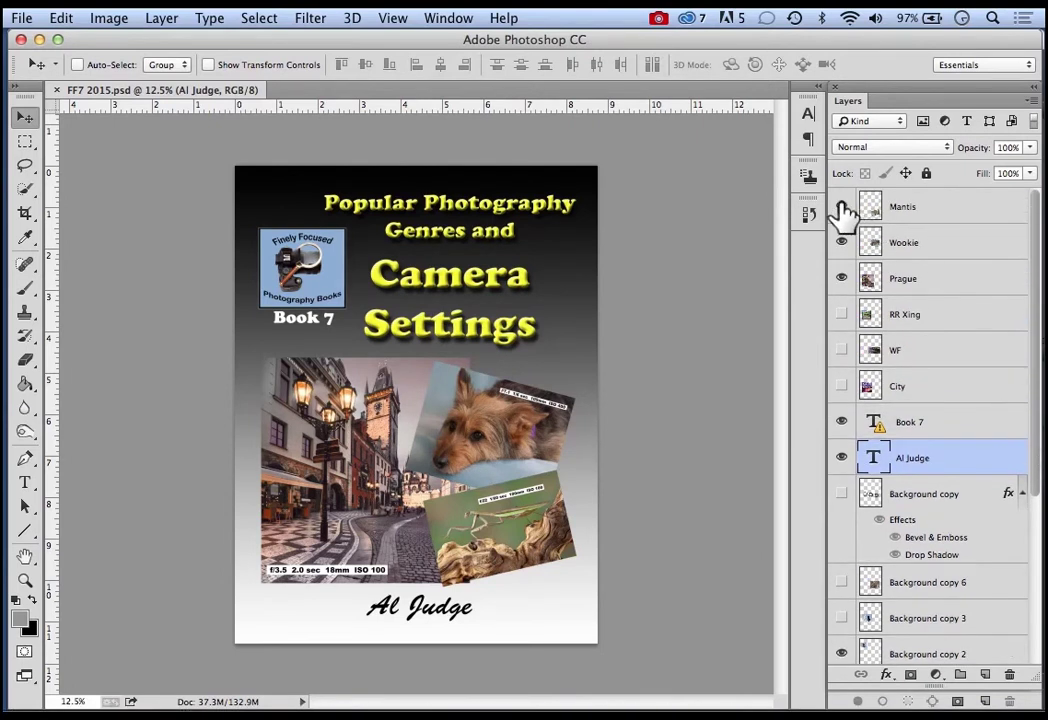
{"action": "left_click_drag", "start_coordinate": [845, 210], "coordinate": [936, 346]}
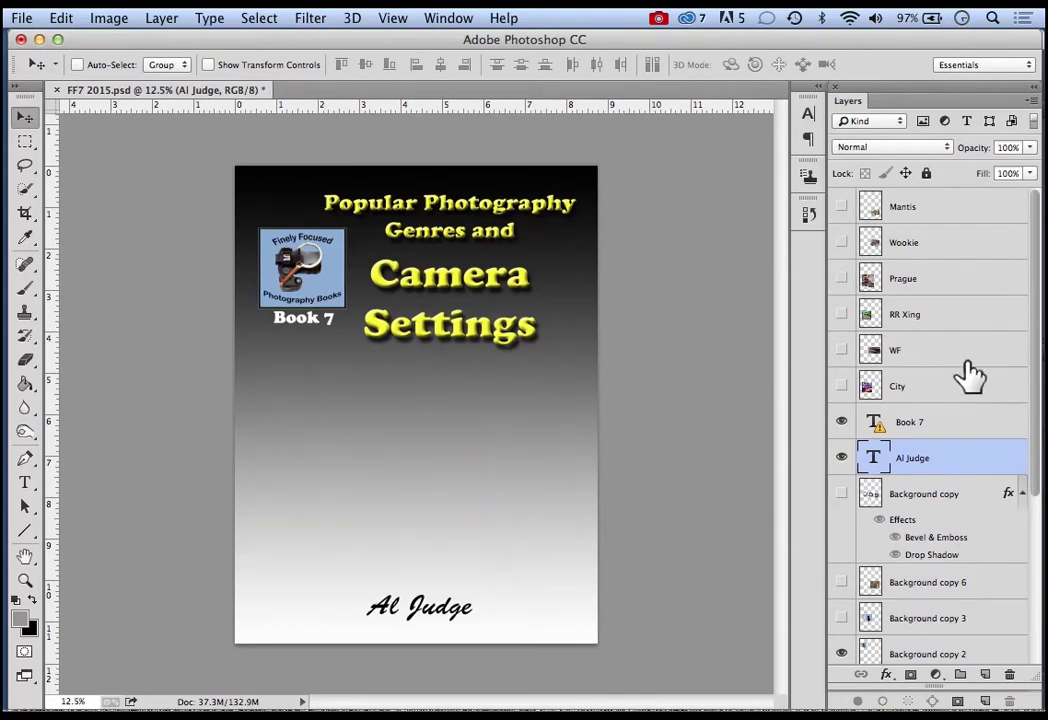
Show the Background copy 6 and Background copy 3 photo layers on the cover
{"action": "left_click_drag", "start_coordinate": [1040, 437], "coordinate": [1040, 505]}
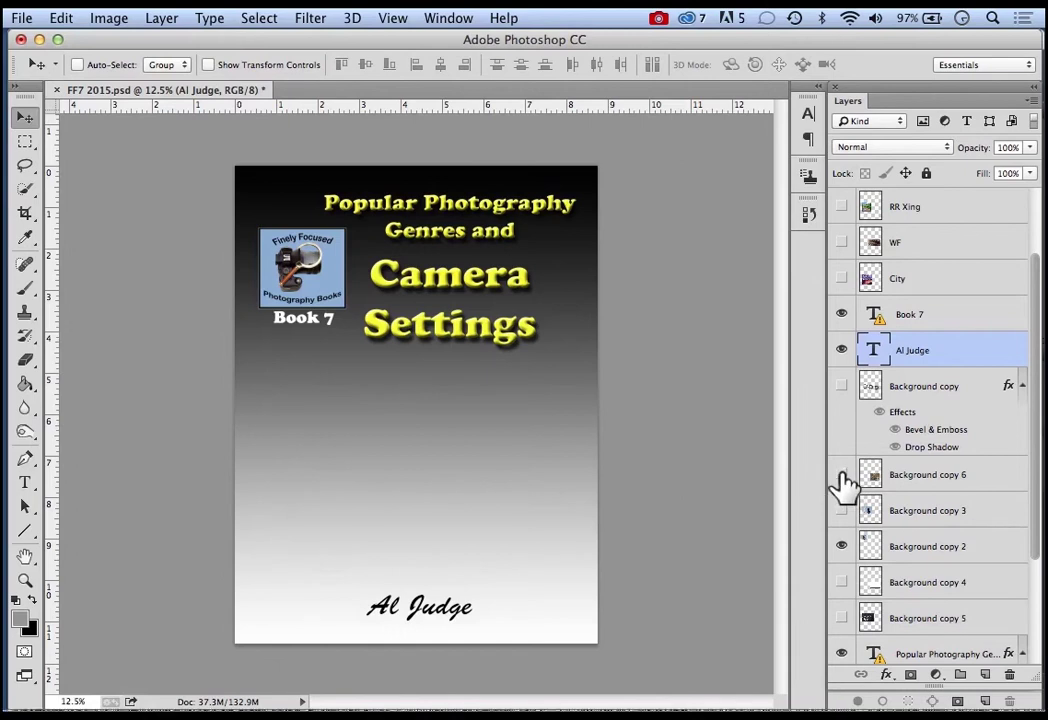
{"action": "left_click", "coordinate": [841, 475]}
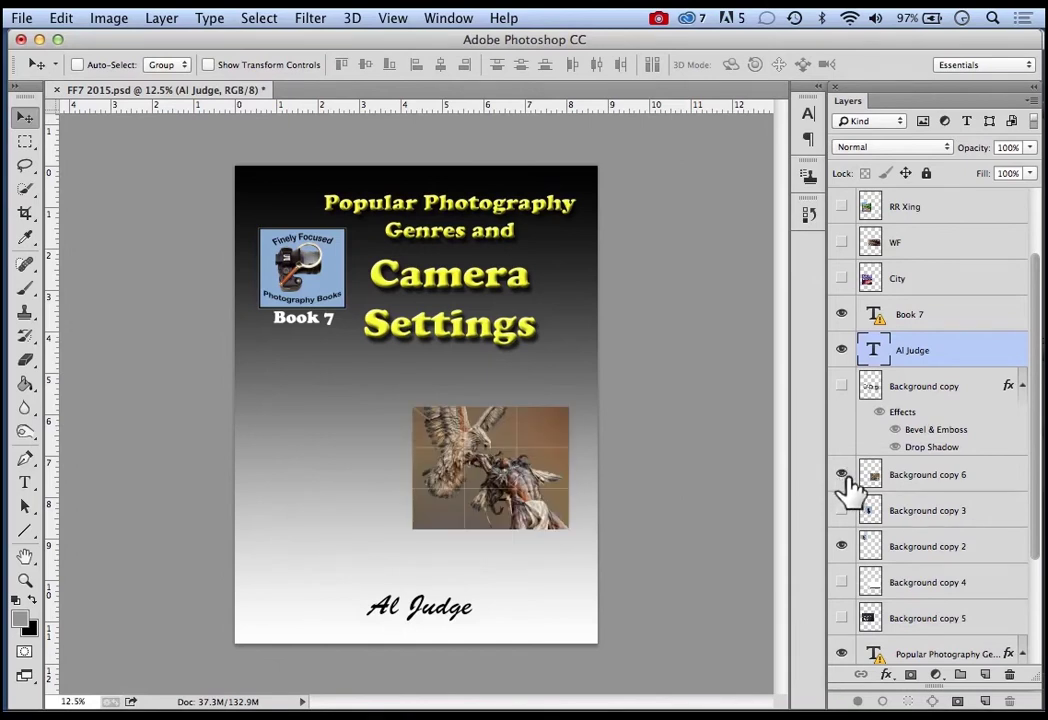
{"action": "left_click", "coordinate": [841, 511]}
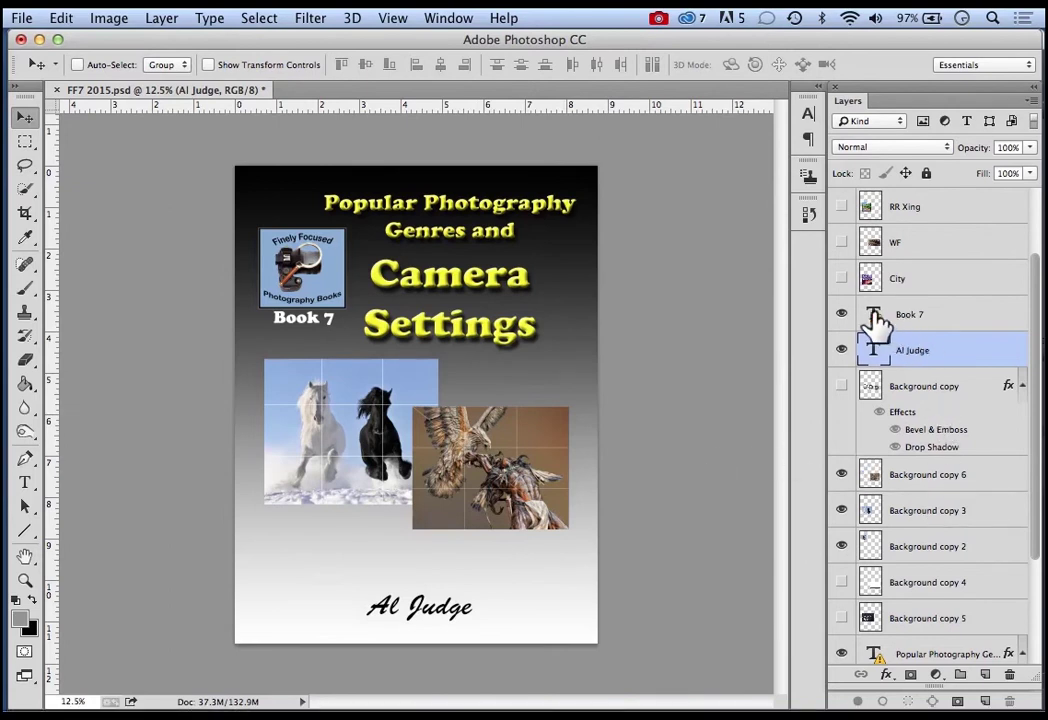
Check which font is missing from the Book 7 text layer, declining the font substitution
{"action": "left_click", "coordinate": [938, 318]}
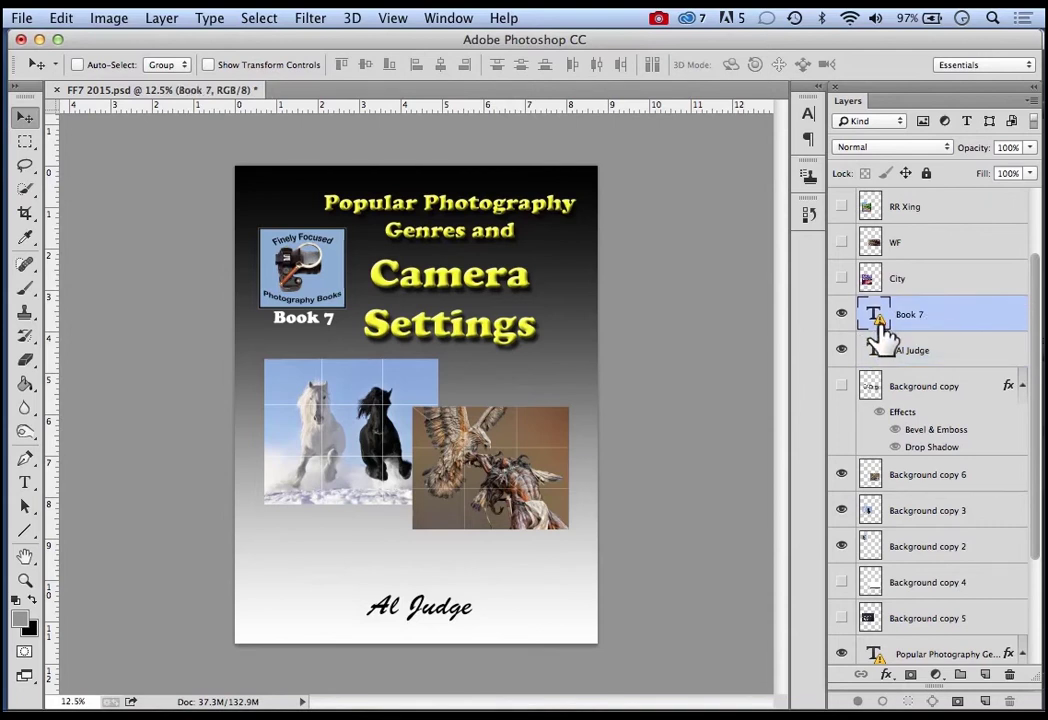
{"action": "mouse_move", "coordinate": [882, 330]}
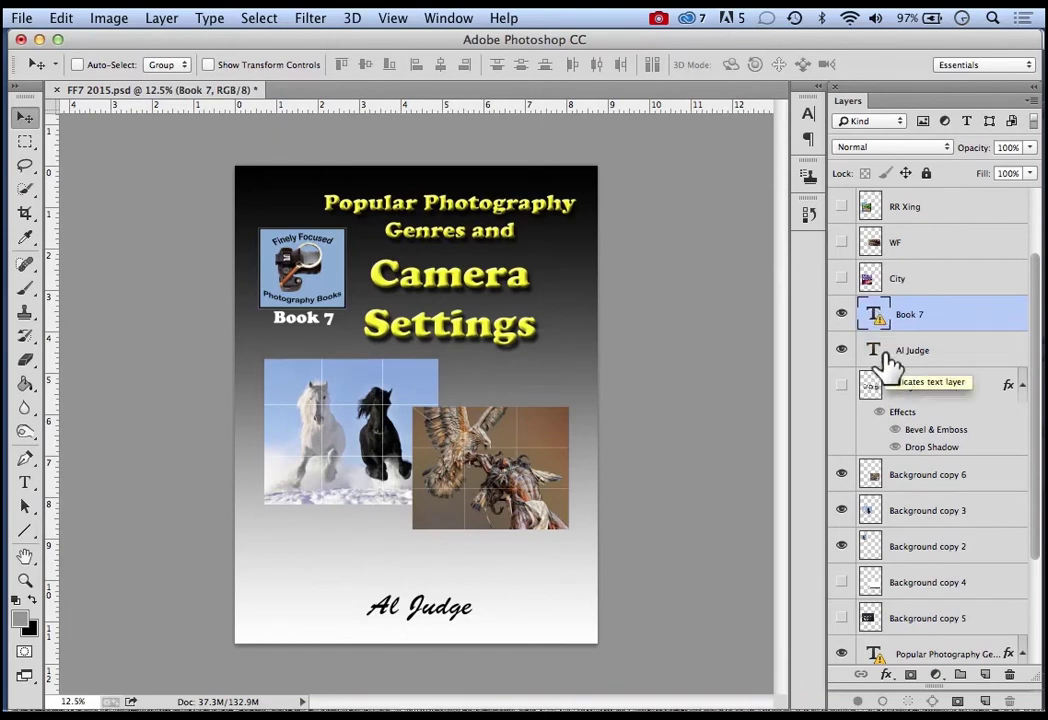
{"action": "double_click", "coordinate": [875, 318]}
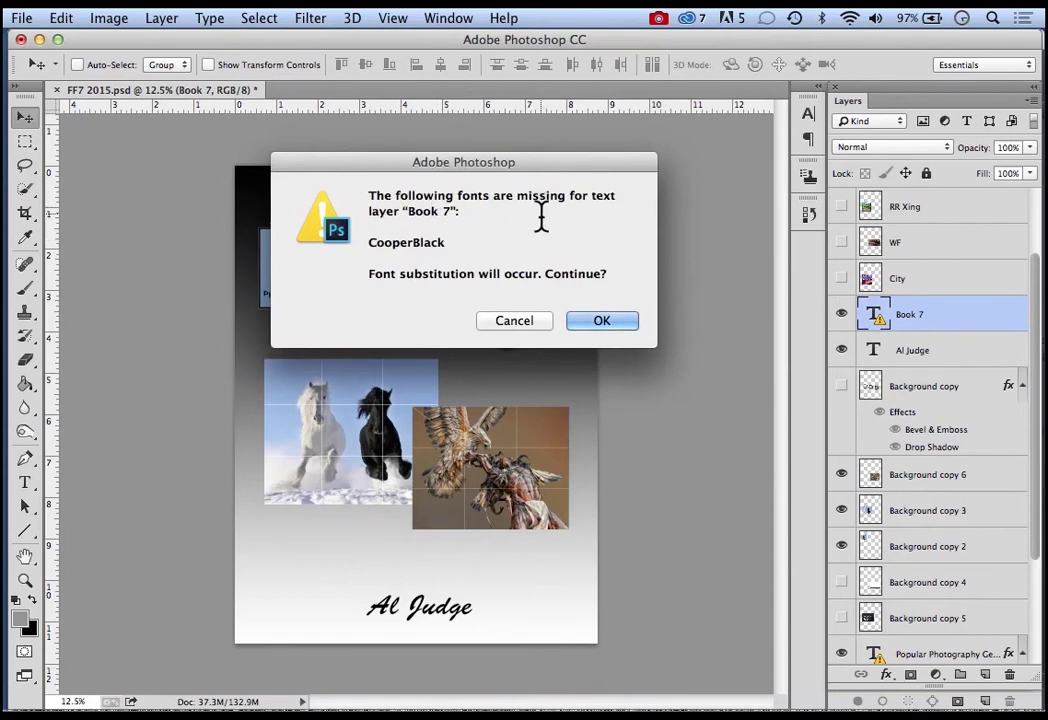
{"action": "left_click", "coordinate": [531, 320]}
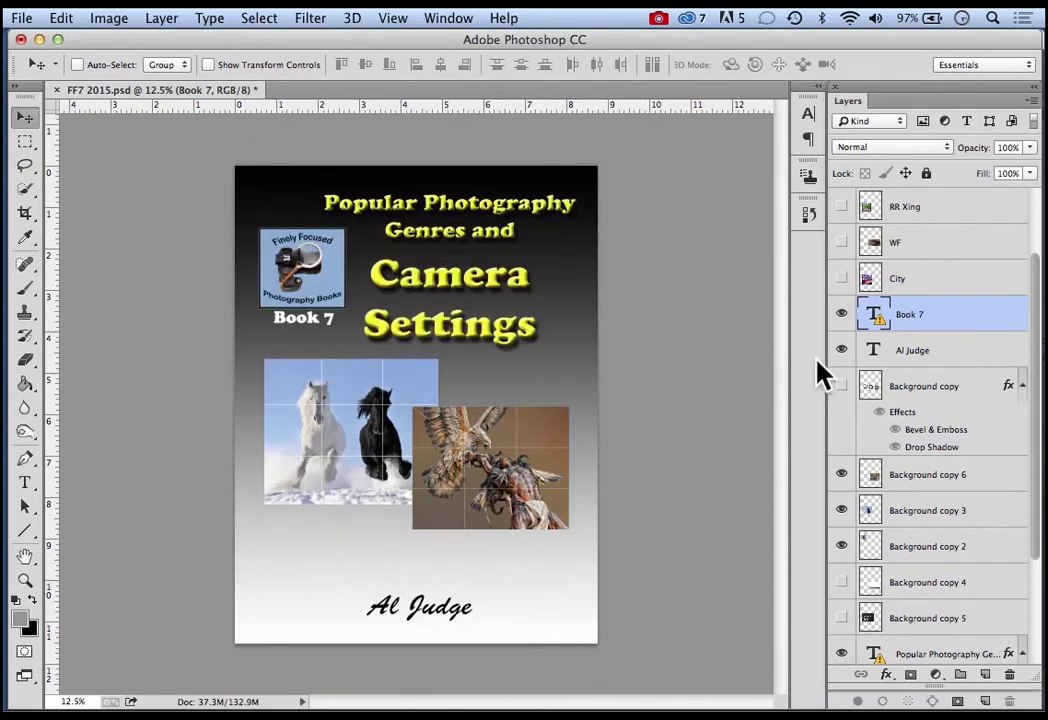
Open the Popular Photography Genres title text layer for editing, accepting substitution of the missing CooperBlack font
{"action": "left_click_drag", "start_coordinate": [1036, 410], "coordinate": [1036, 527]}
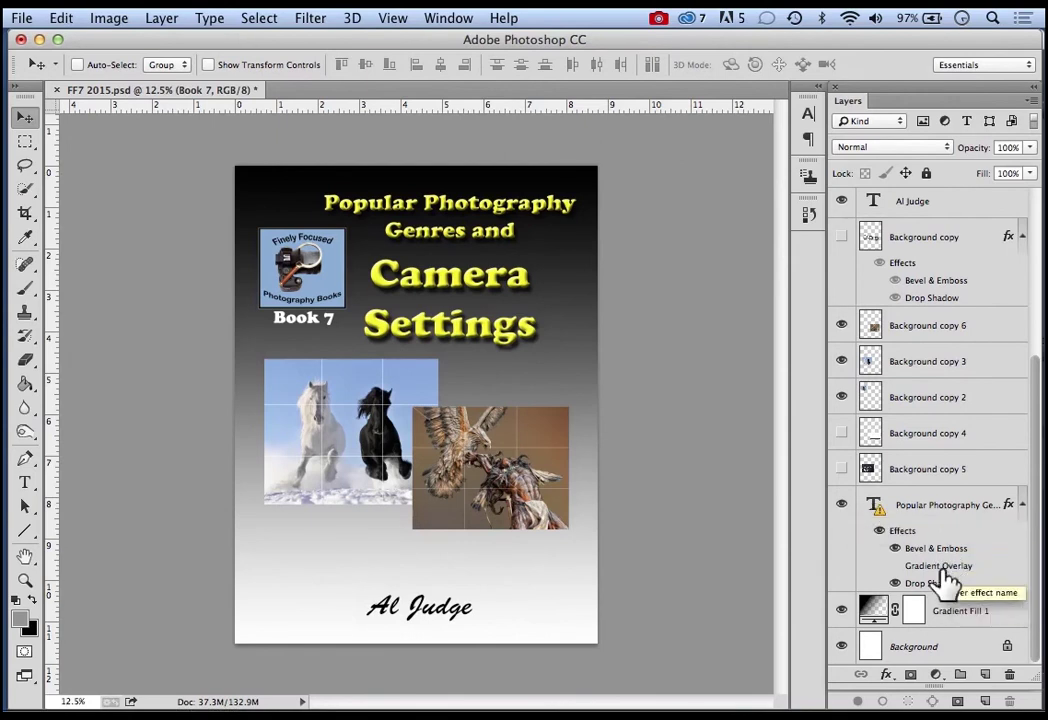
{"action": "double_click", "coordinate": [877, 510]}
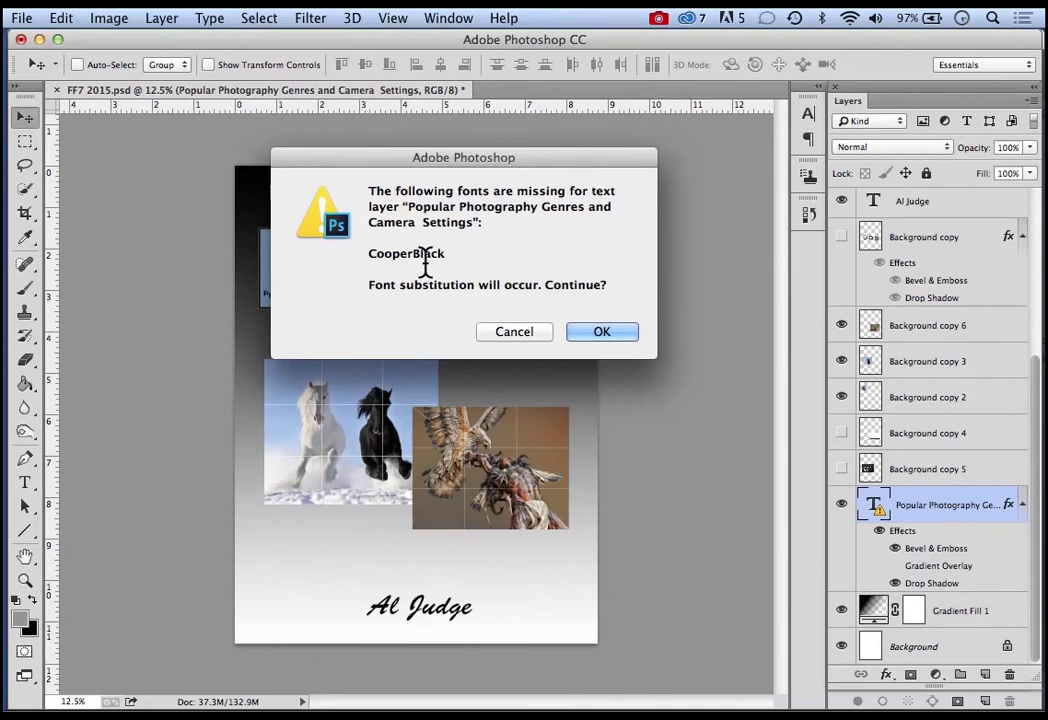
{"action": "left_click", "coordinate": [592, 335]}
{"action": "key", "text": "t"}
{"action": "key", "text": "Return"}
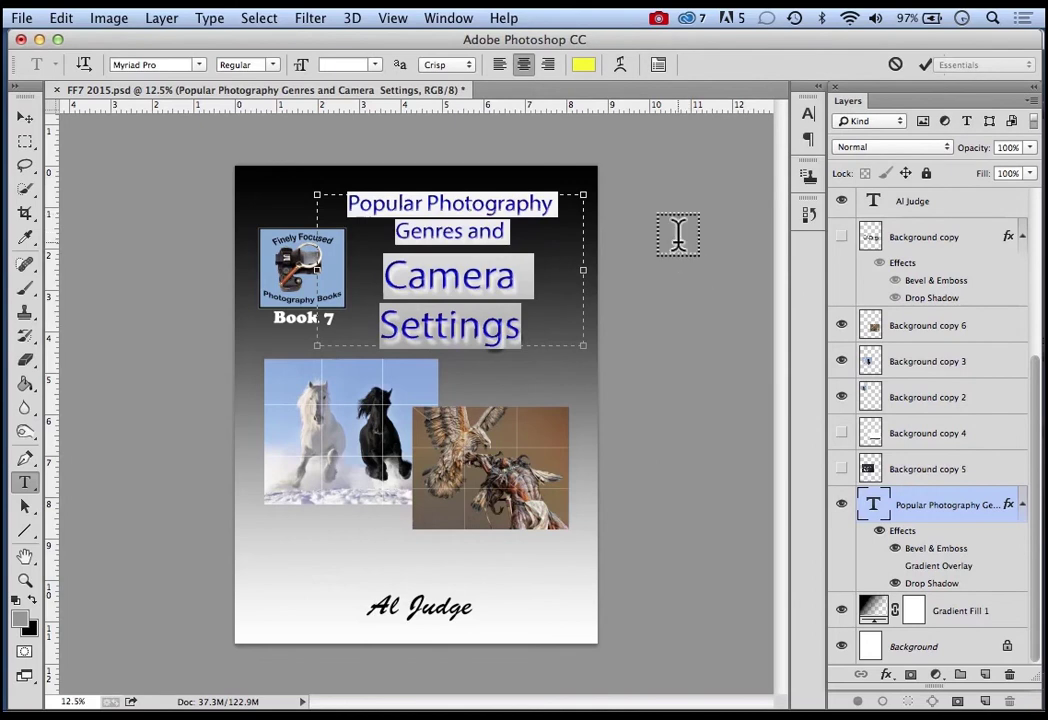
Replace the cover title text with "Composition and Artistic Considerations" and correct its spelling
{"action": "type", "text": "Compos"}
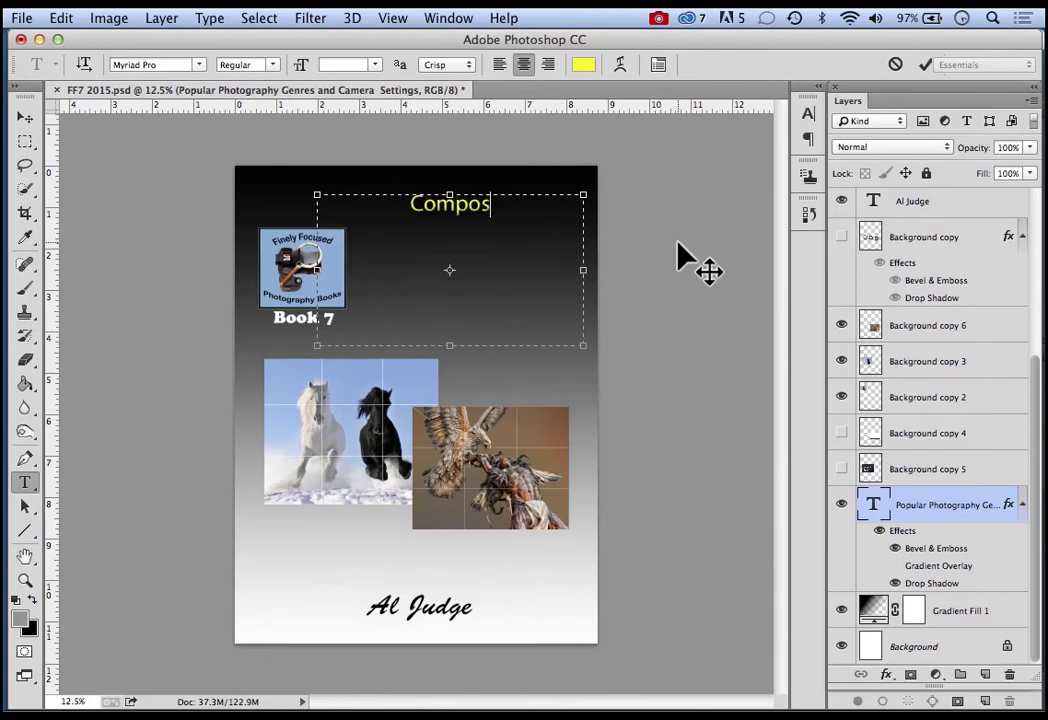
{"action": "type", "text": "ition "}
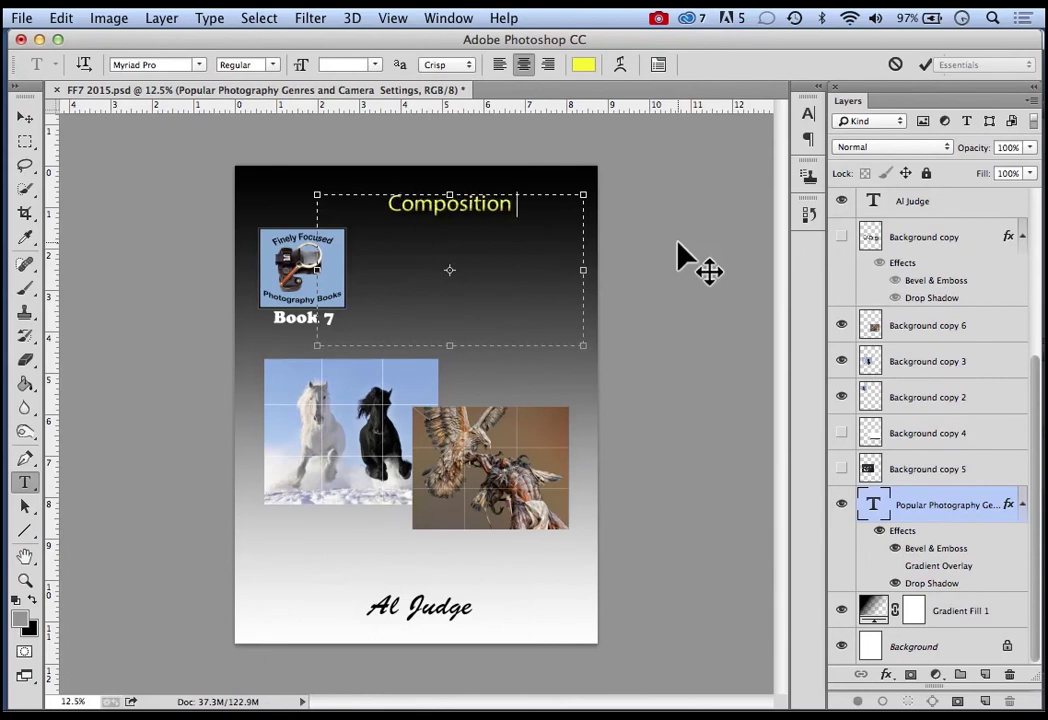
{"action": "type", "text": "and Ar"}
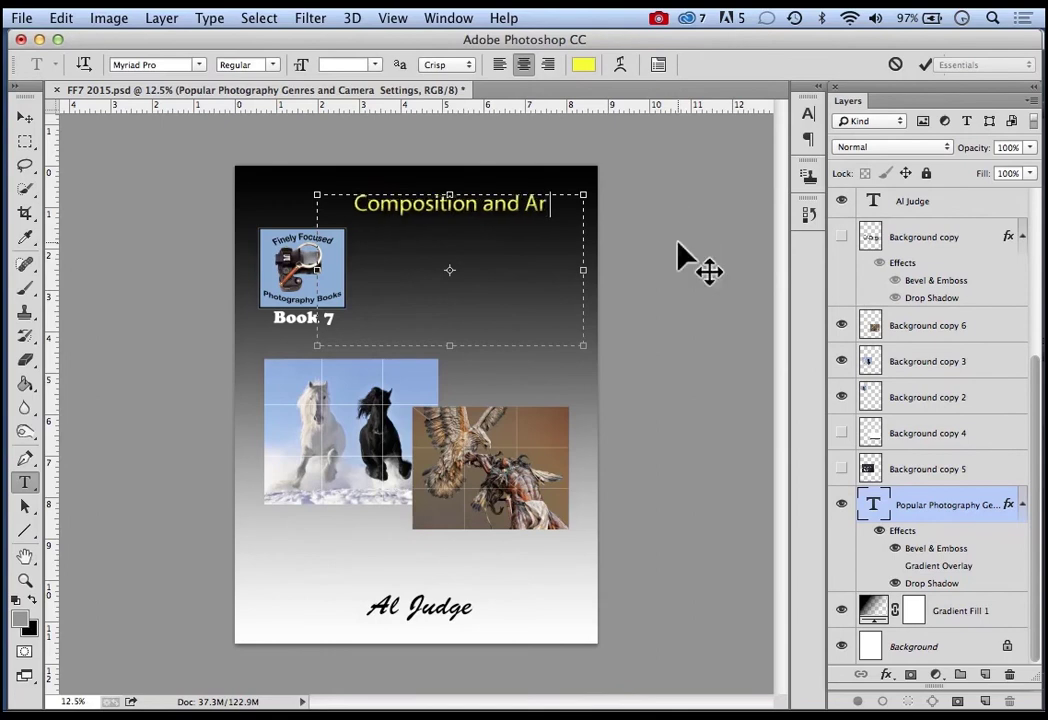
{"action": "type", "text": "tisti"}
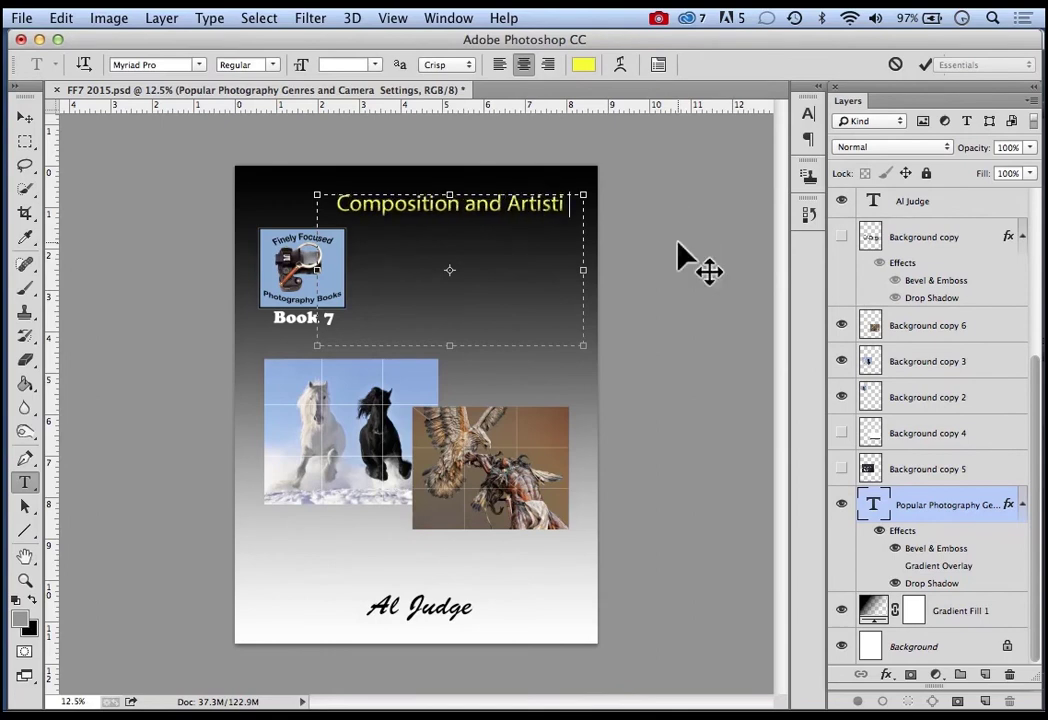
{"action": "type", "text": "c Consideerat"}
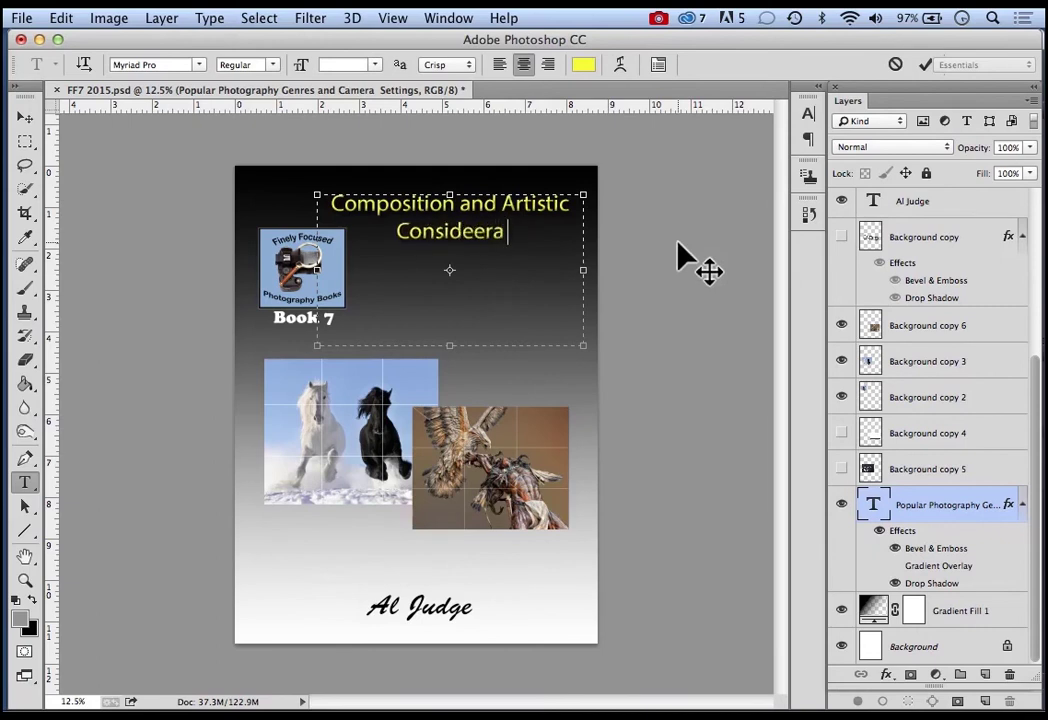
{"action": "type", "text": "ions"}
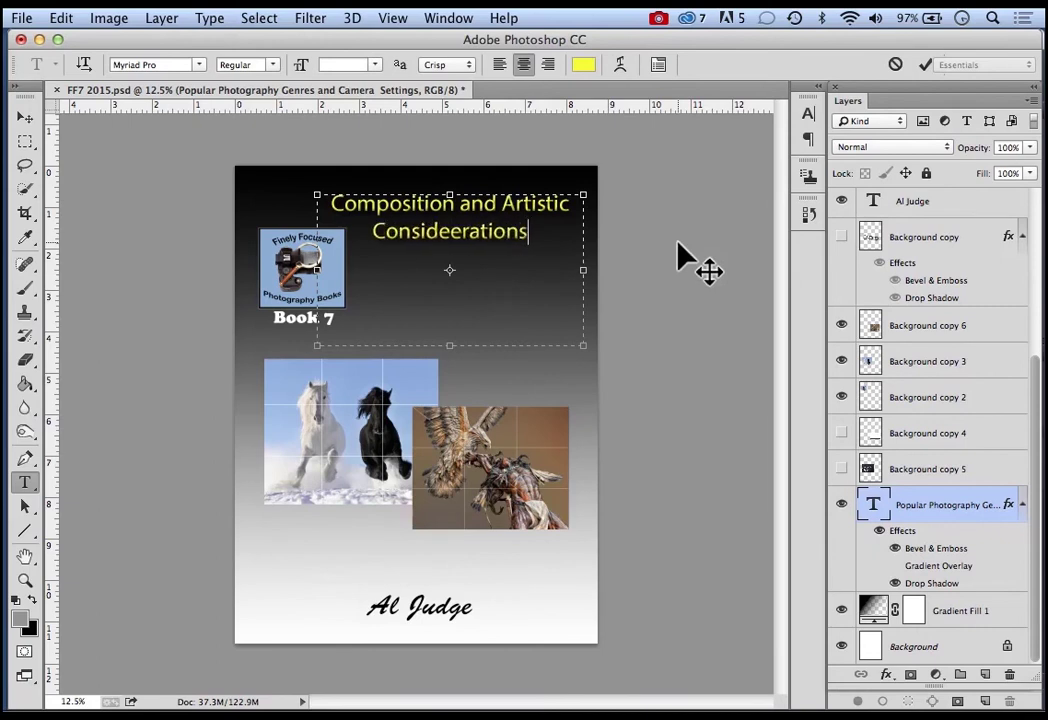
{"action": "left_click", "coordinate": [462, 244]}
{"action": "key", "text": "BackSpace"}
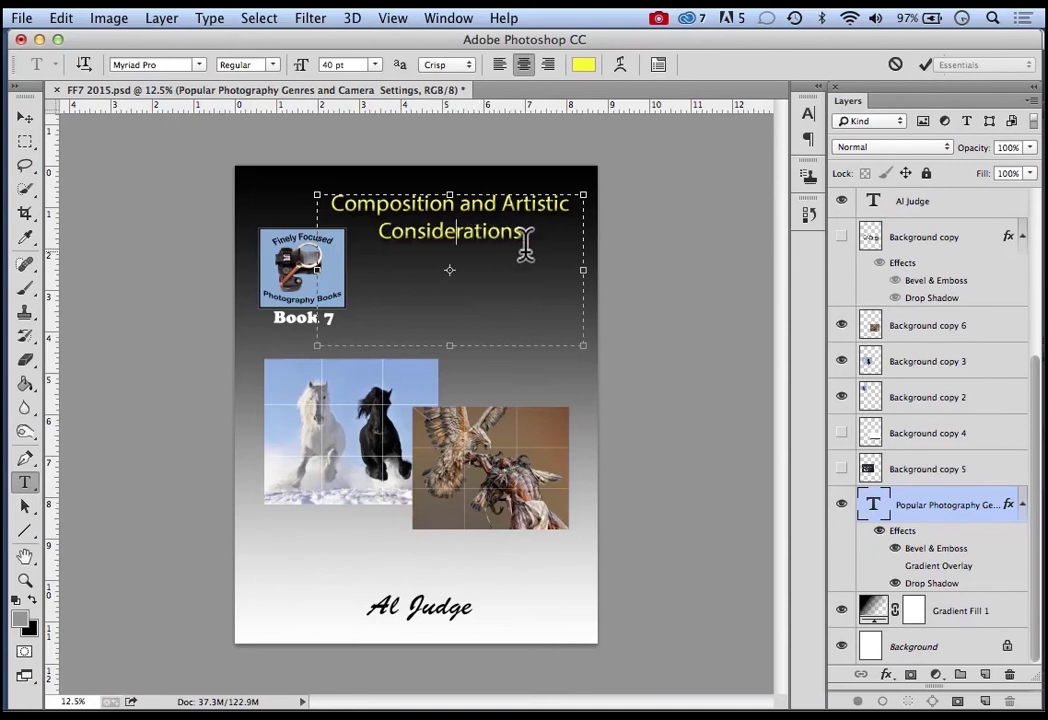
Set the font size of the whole new title to 48 pt
{"action": "left_click_drag", "start_coordinate": [520, 238], "coordinate": [327, 205]}
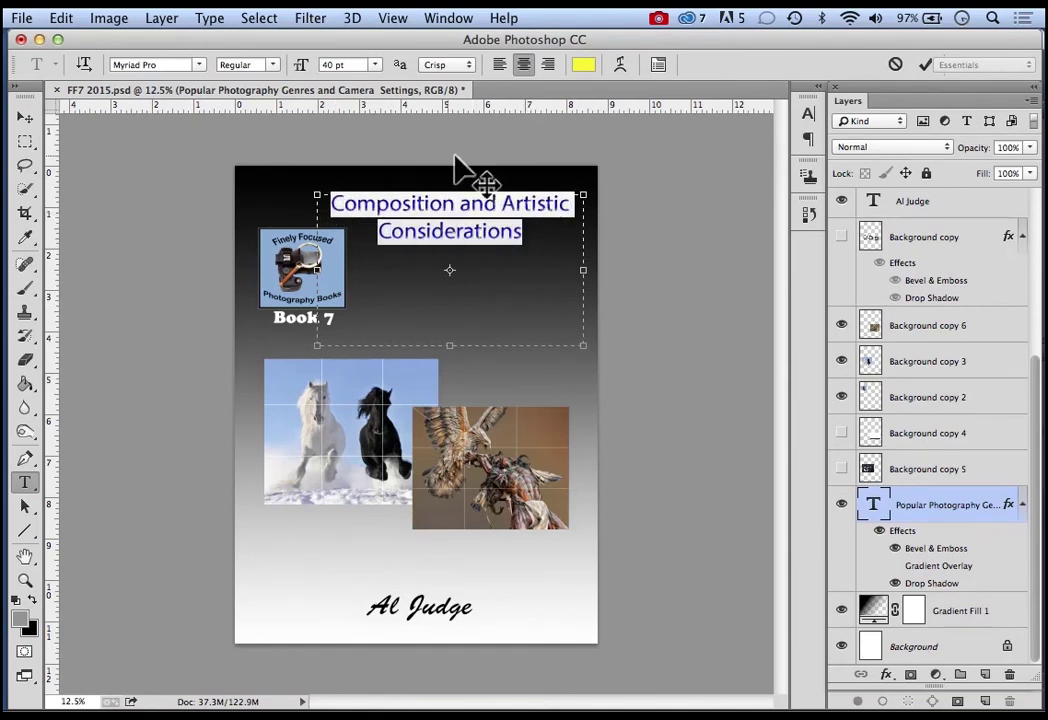
{"action": "left_click", "coordinate": [374, 64]}
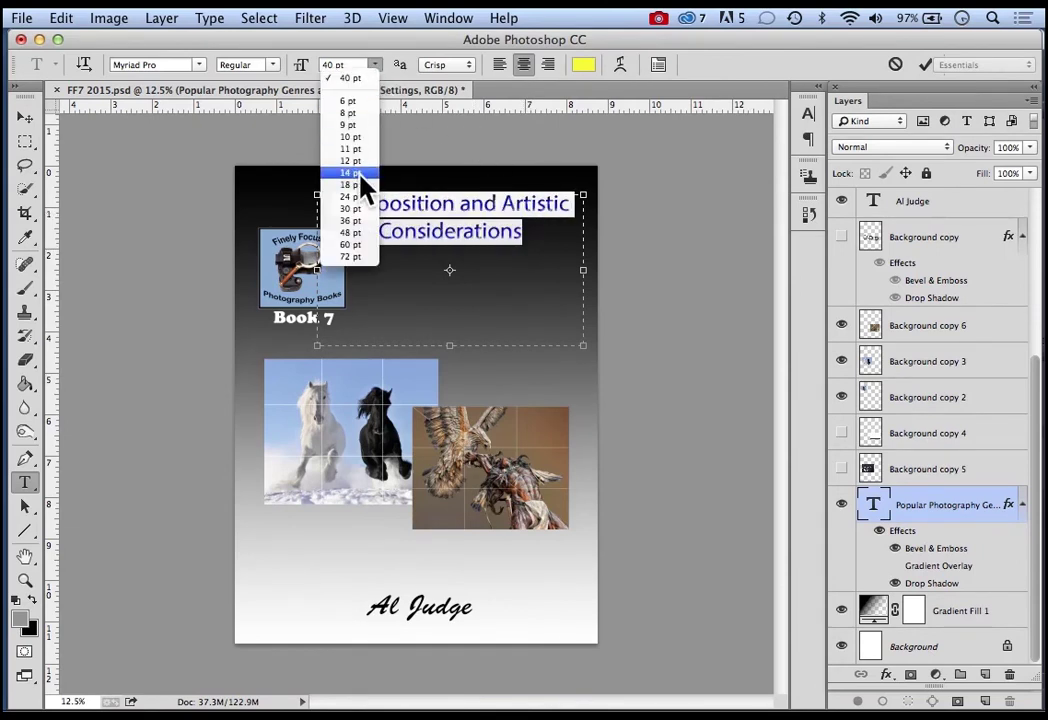
{"action": "left_click", "coordinate": [350, 232]}
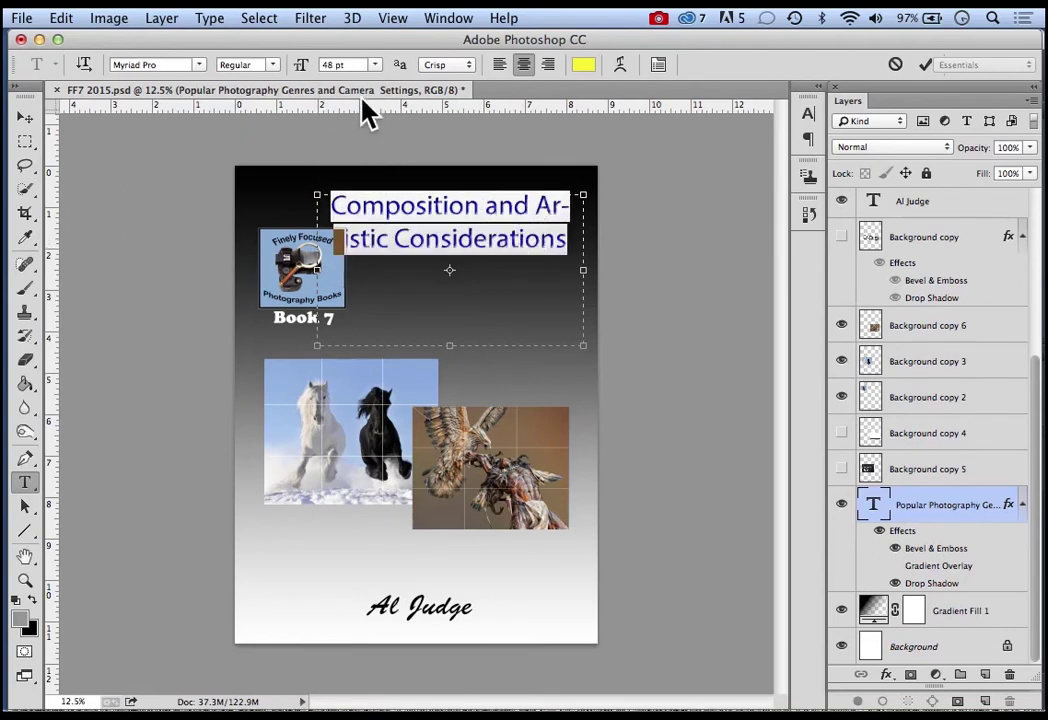
{"action": "left_click", "coordinate": [373, 66]}
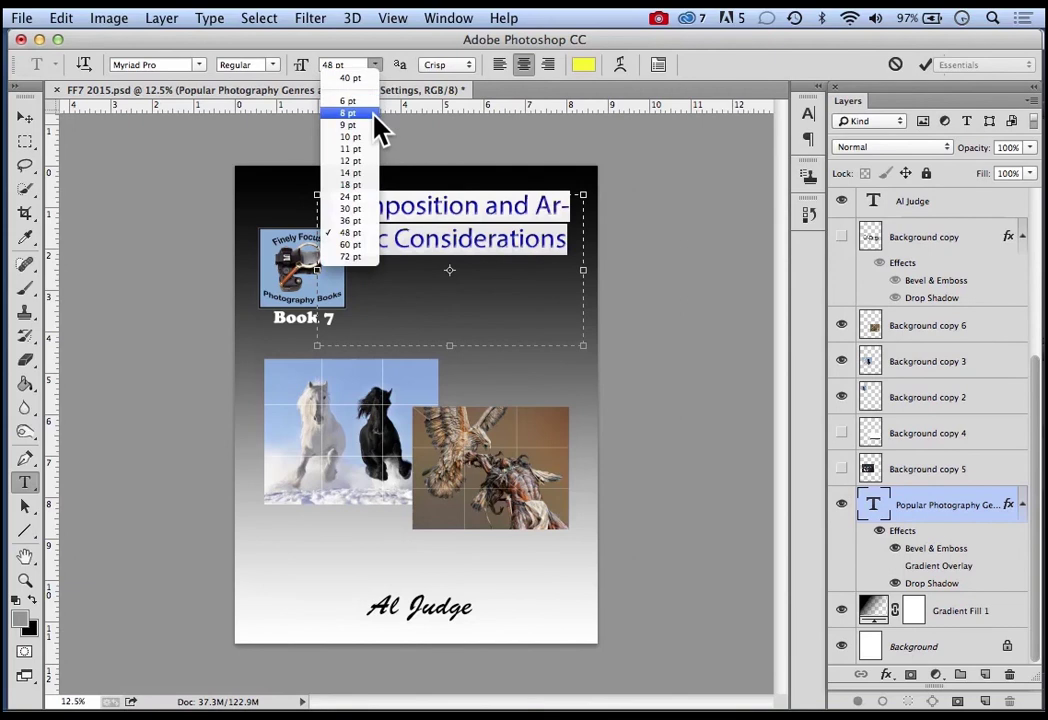
{"action": "left_click", "coordinate": [477, 148]}
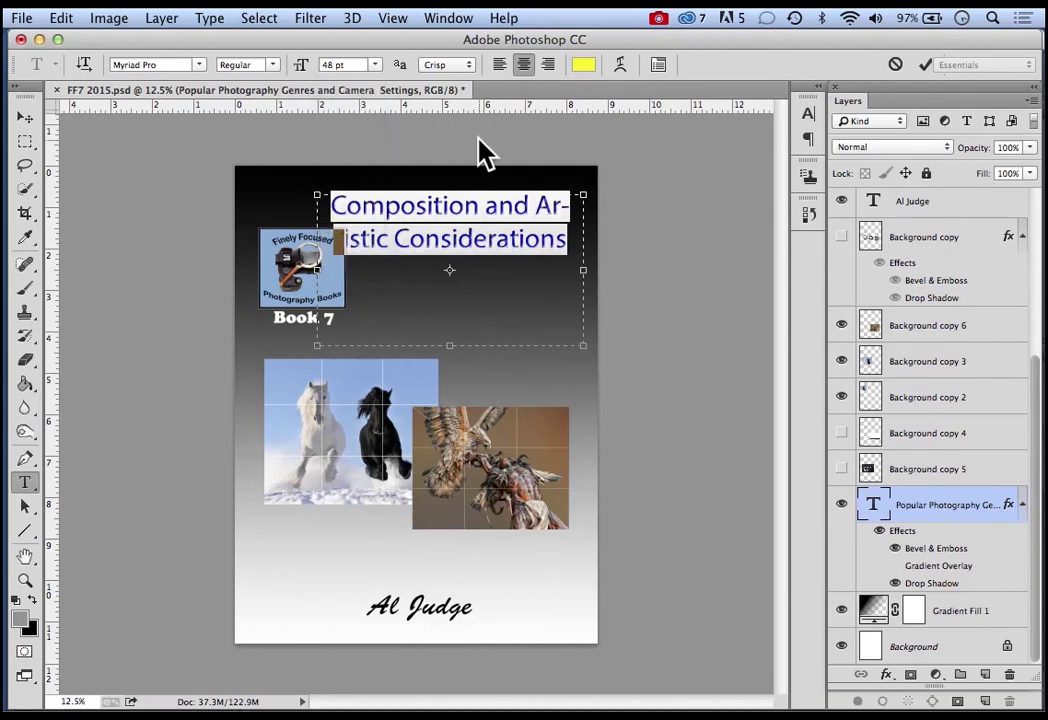
Break the title into four lines, "Composition", "and", "Artistic" and "Considerations", and commit the text edit
{"action": "left_click", "coordinate": [486, 206]}
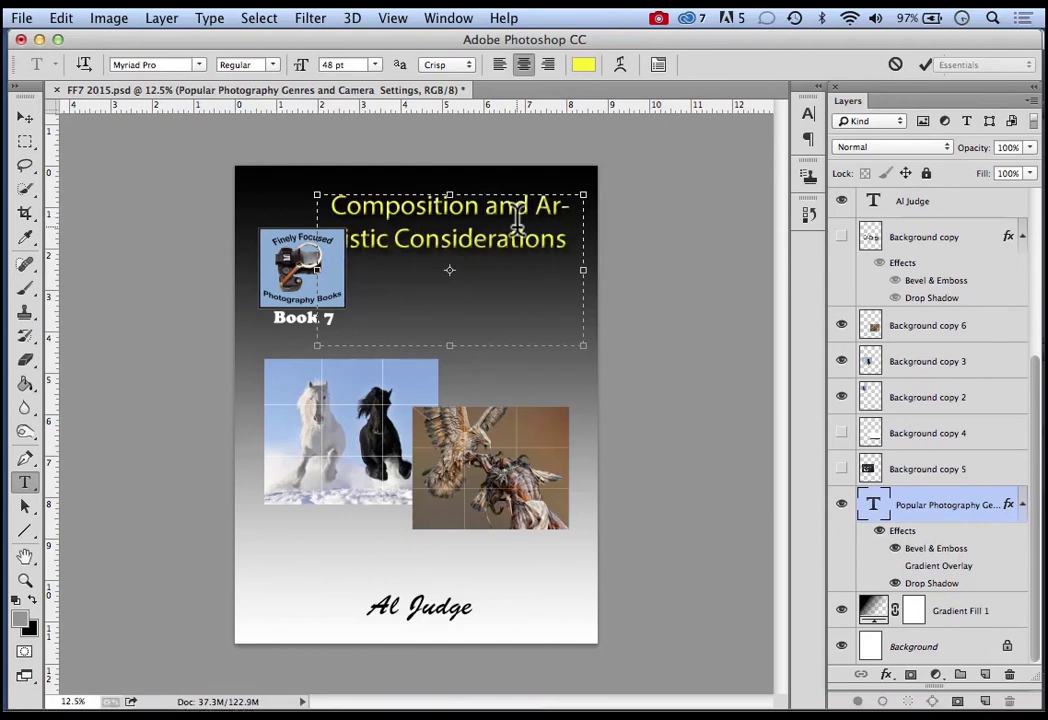
{"action": "key", "text": "Return"}
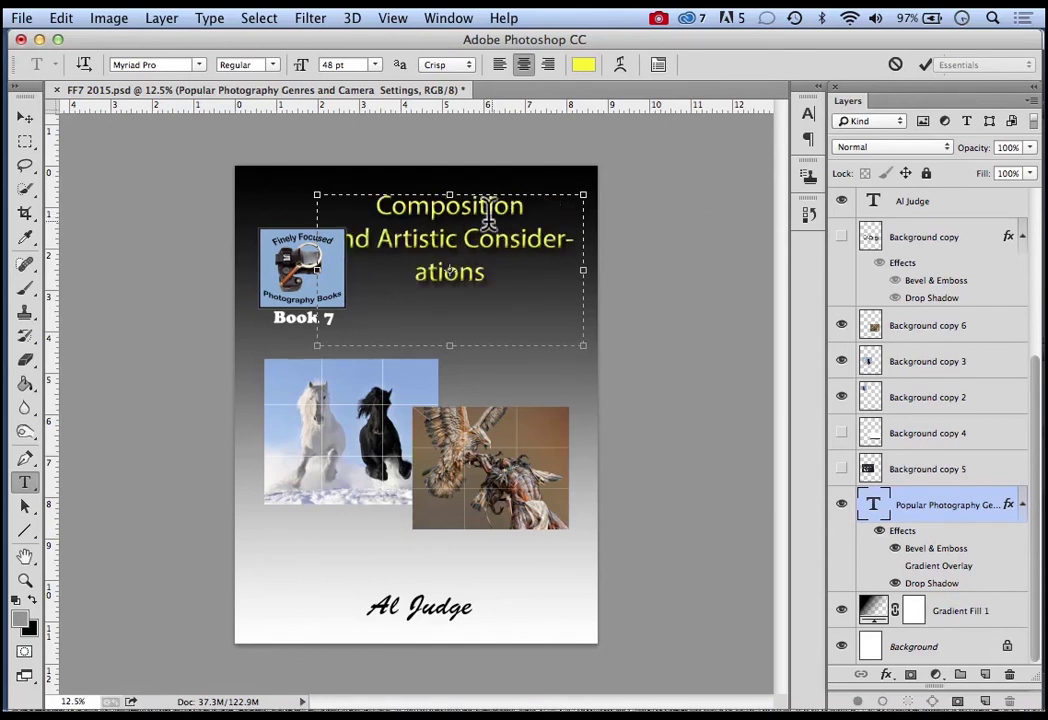
{"action": "left_click", "coordinate": [378, 241]}
{"action": "key", "text": "Return"}
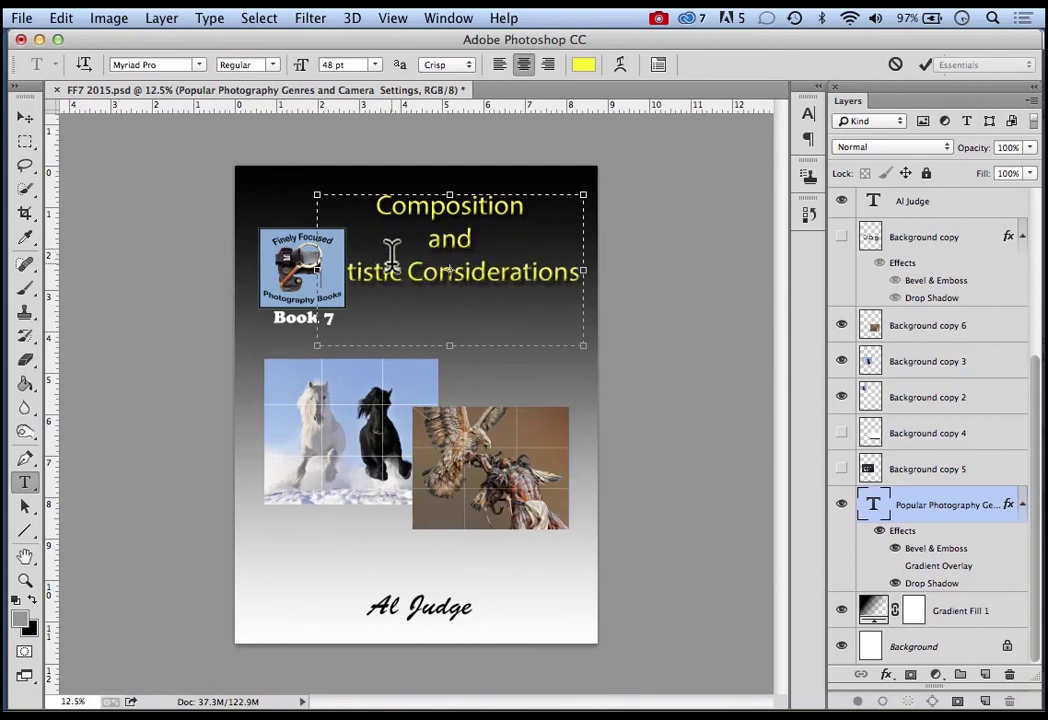
{"action": "left_click", "coordinate": [412, 270]}
{"action": "key", "text": "Return"}
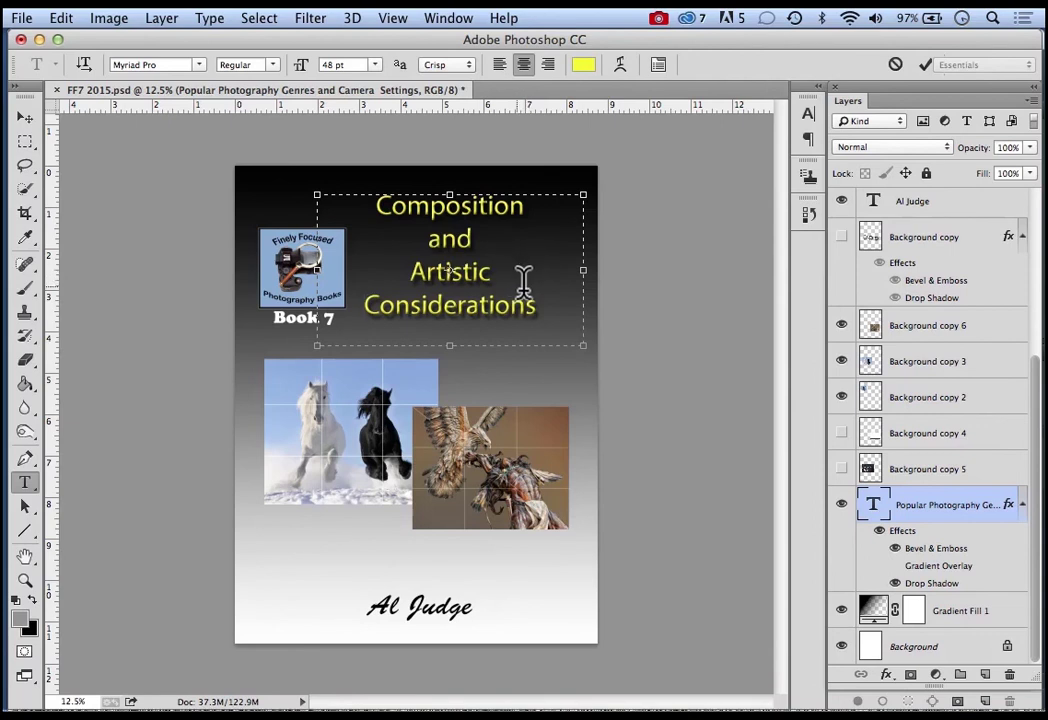
{"action": "left_click", "coordinate": [926, 64]}
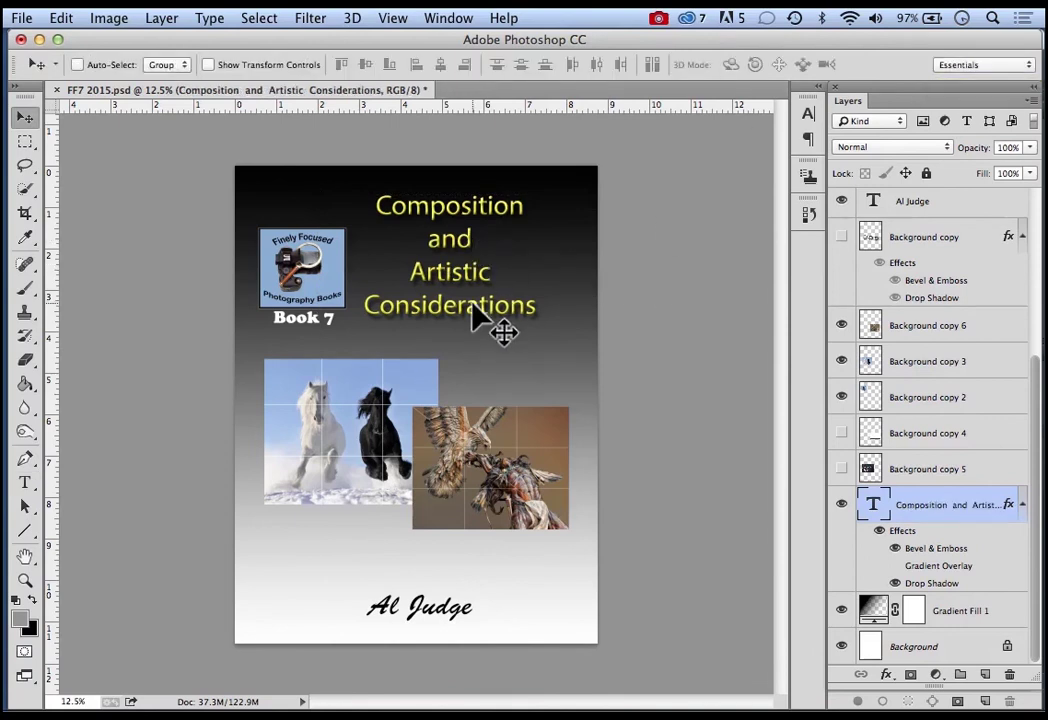